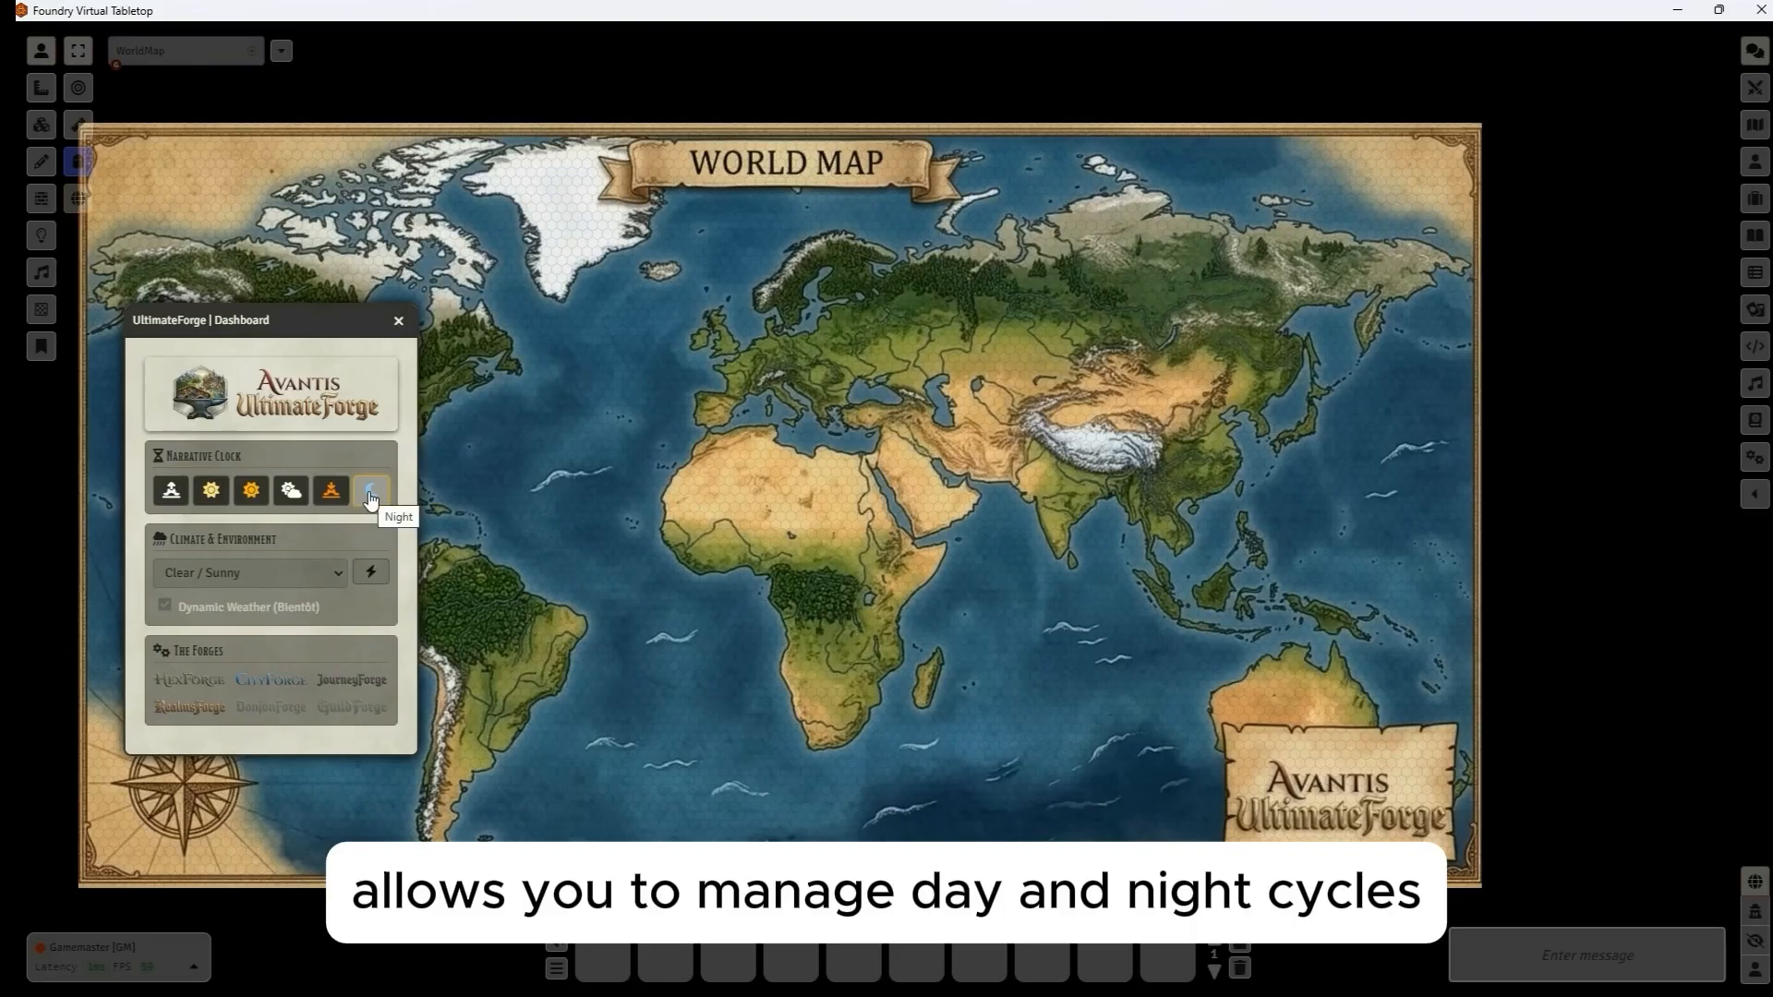
Set the scene's narrative clock to Night and switch it back to daylight.
left_click(371, 497)
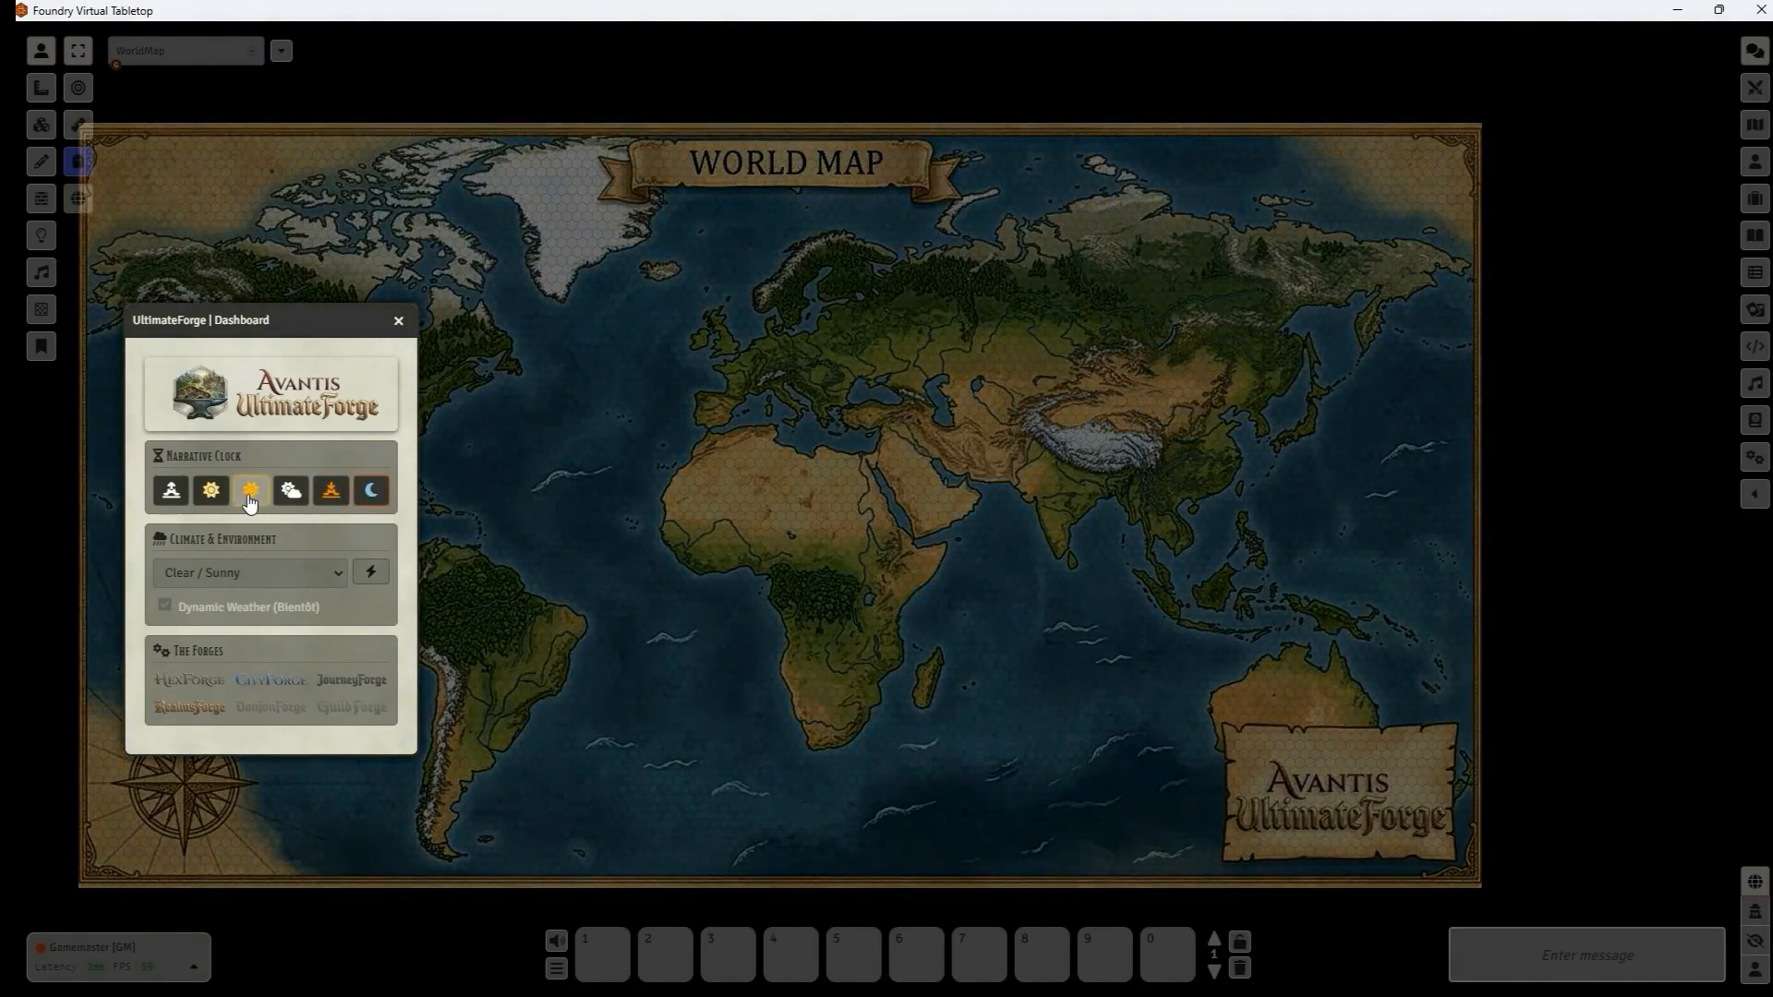
left_click(250, 499)
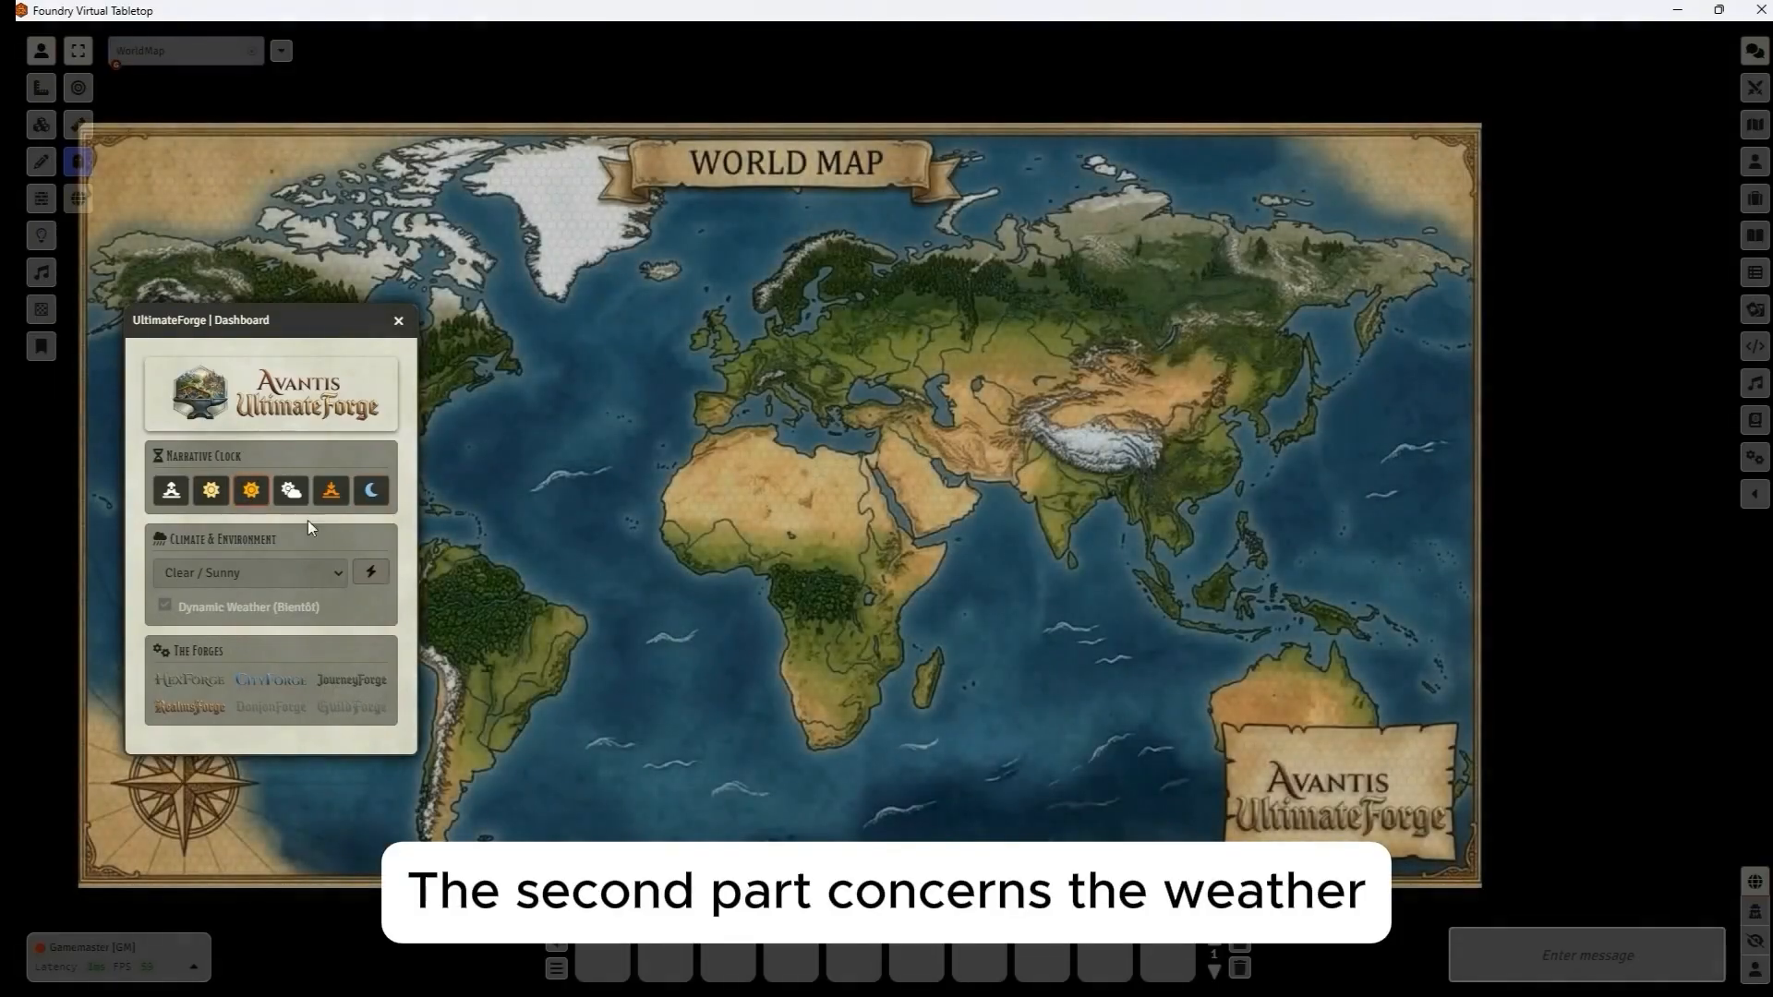
Preview the Rain / Shower and Thick Fog weather on the map and return the climate to Clear / Sunny.
left_click(274, 576)
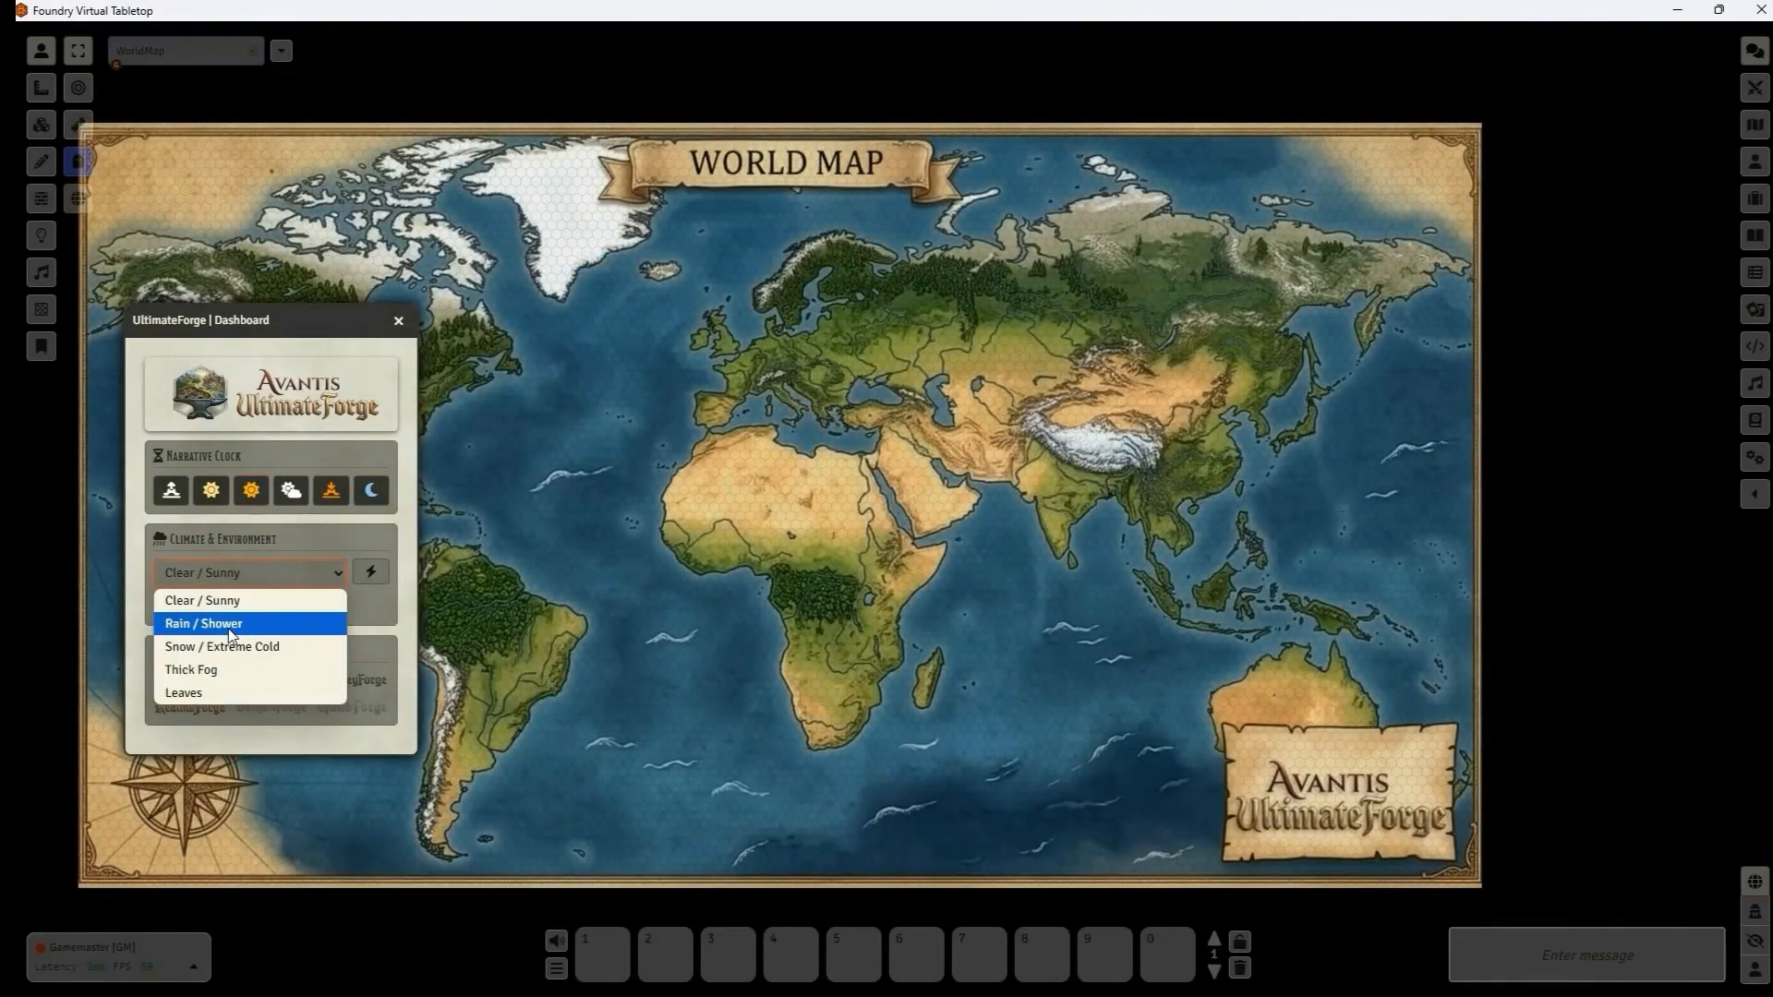
left_click(237, 623)
left_click(264, 577)
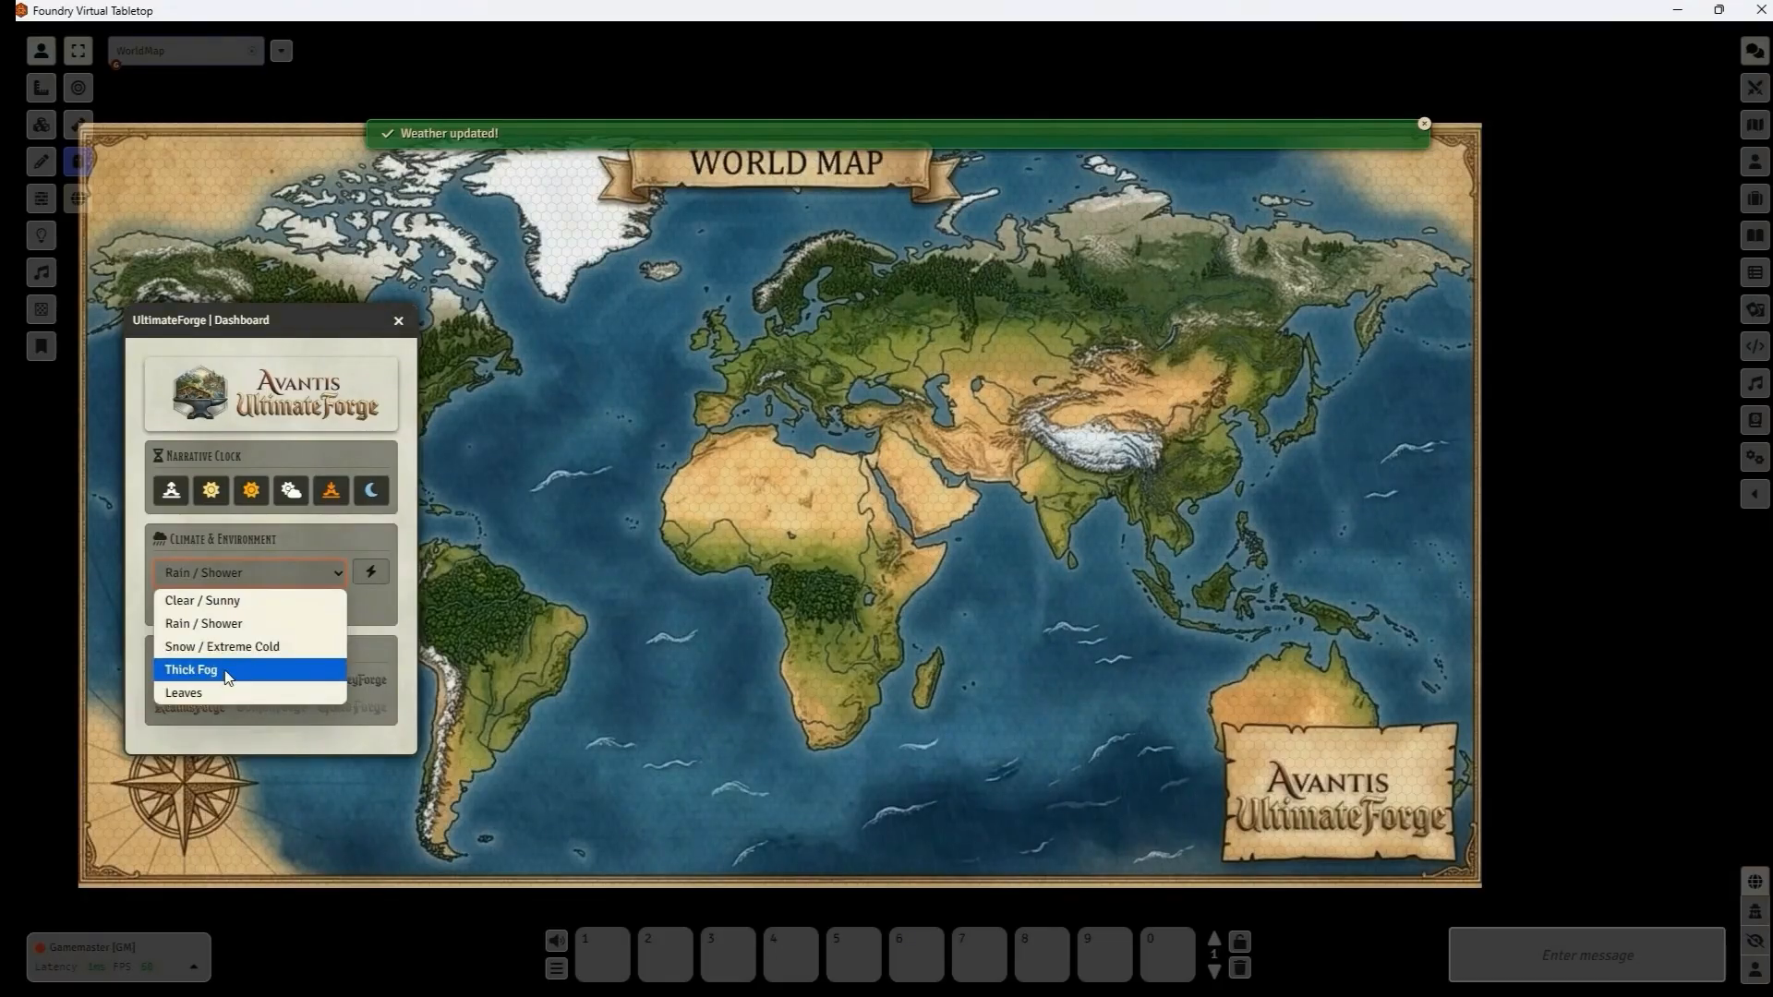
left_click(230, 670)
left_click(260, 580)
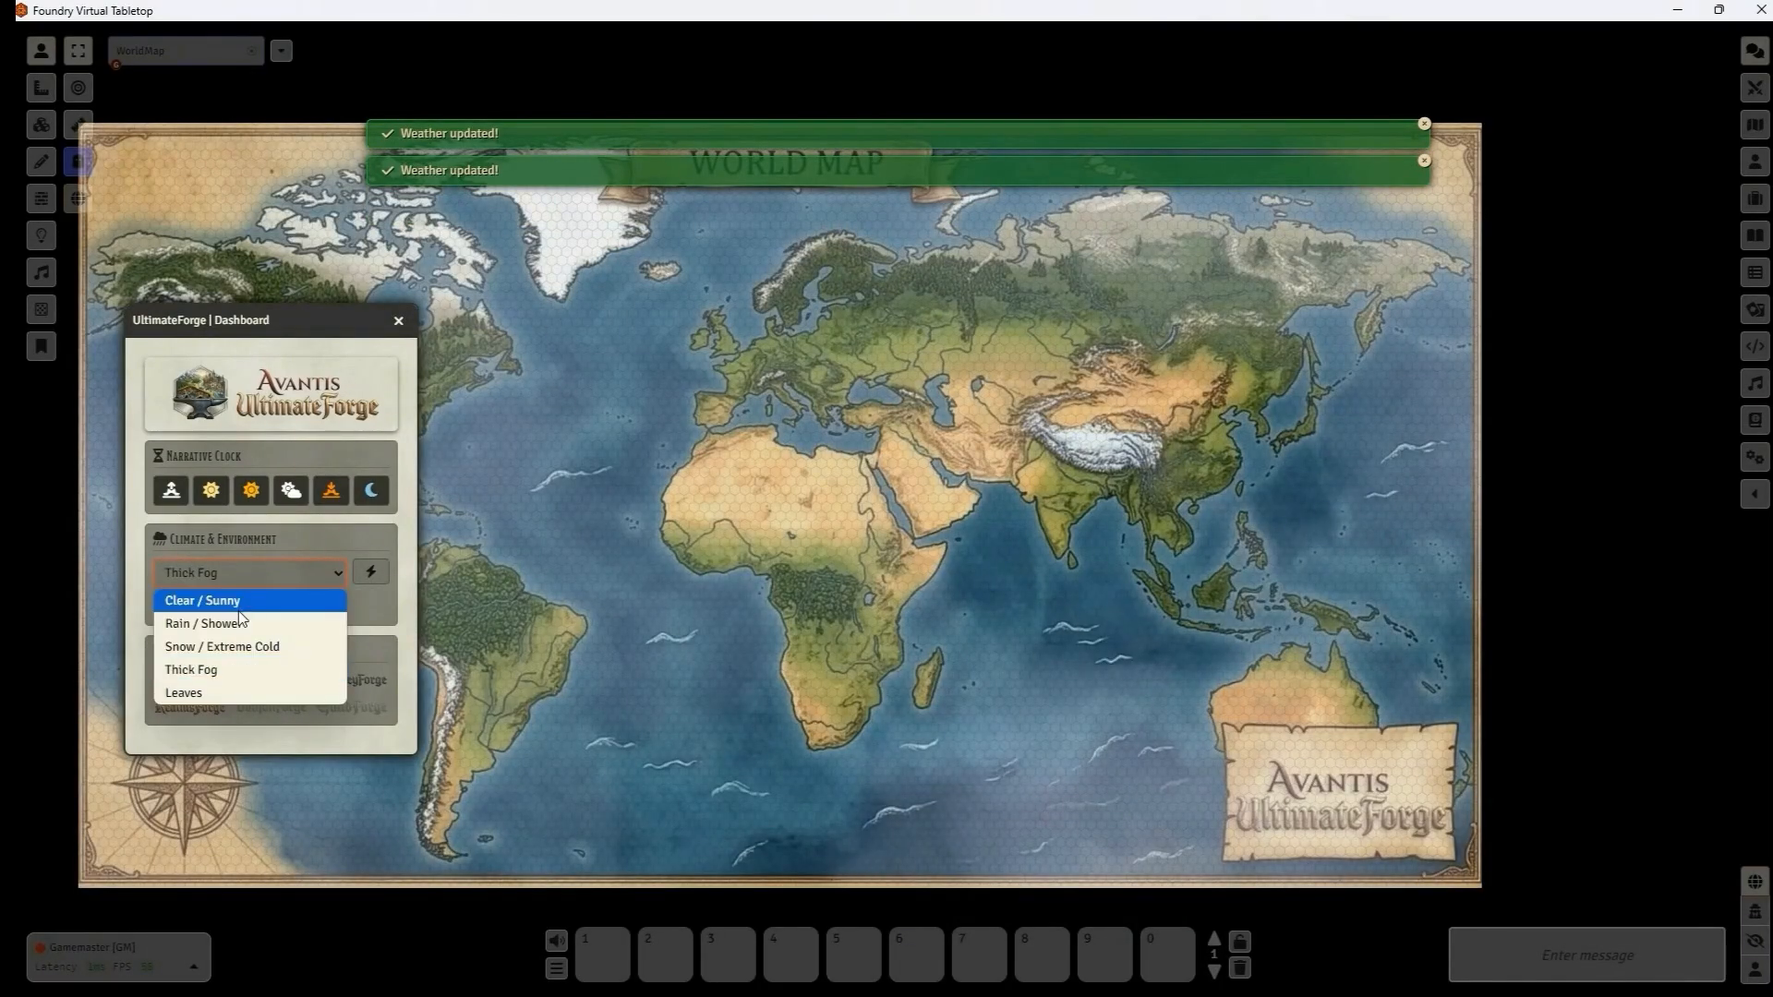
left_click(236, 601)
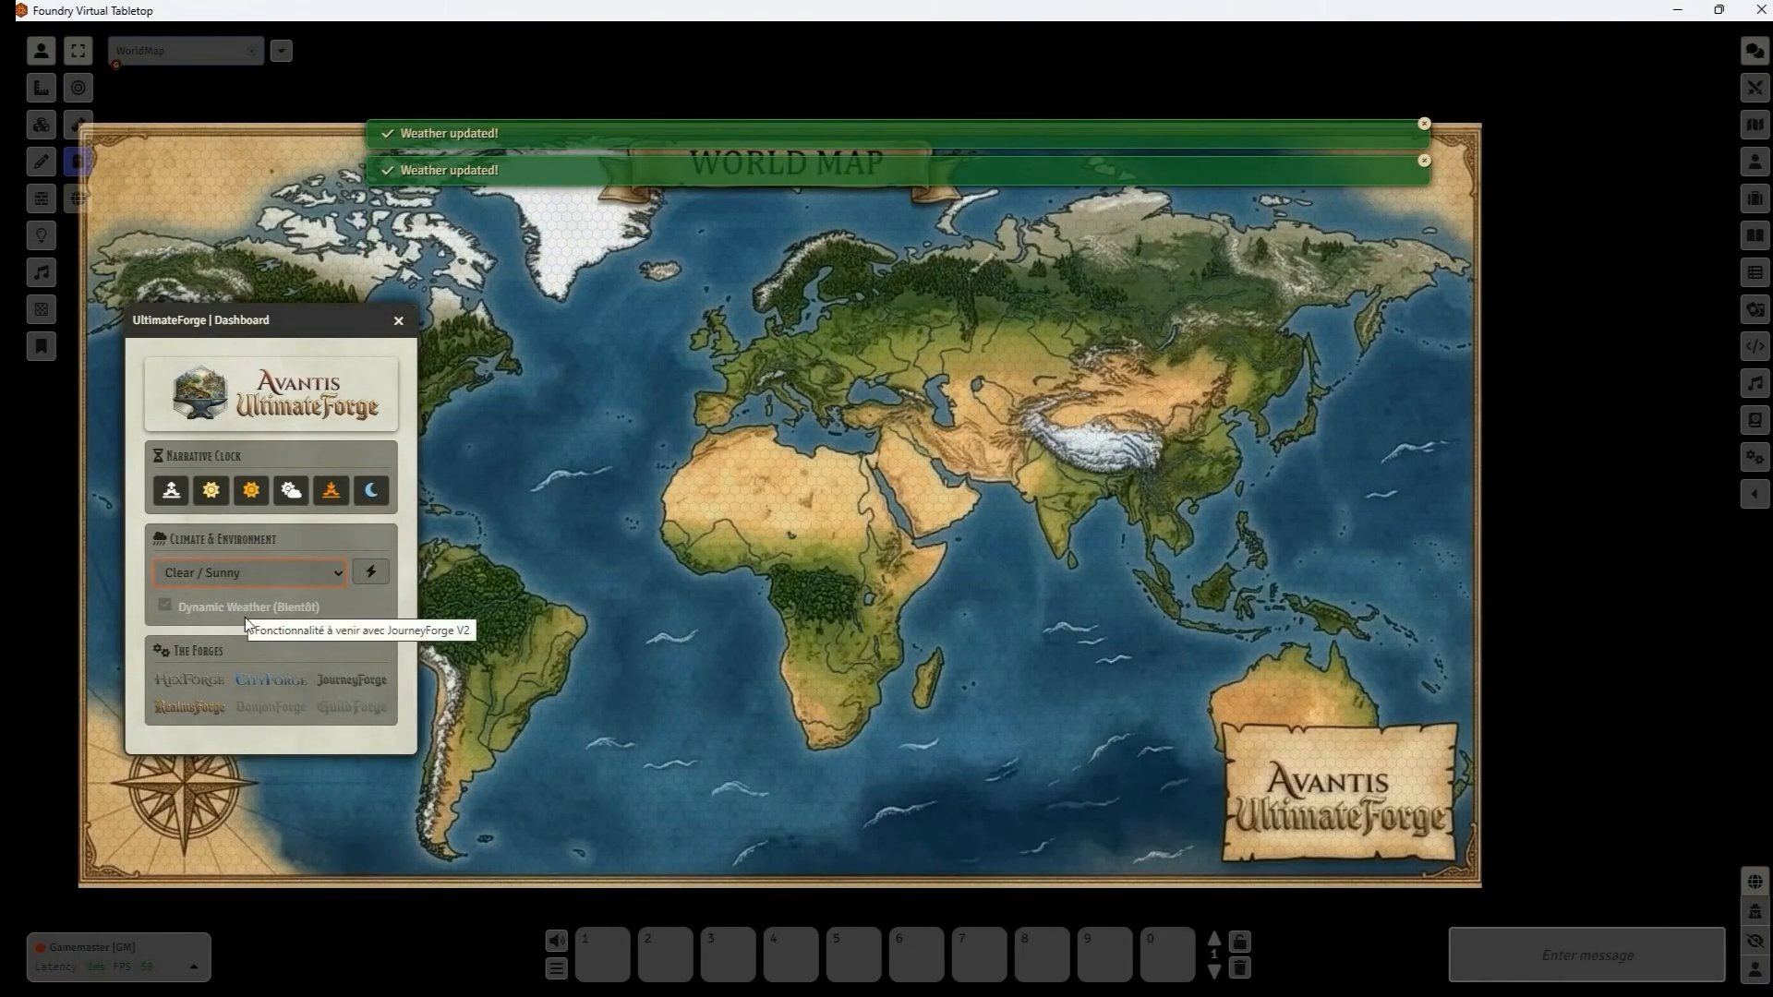
Open the HexForge tools, move the dashboard clear of them, and activate Paint mode.
left_click(190, 683)
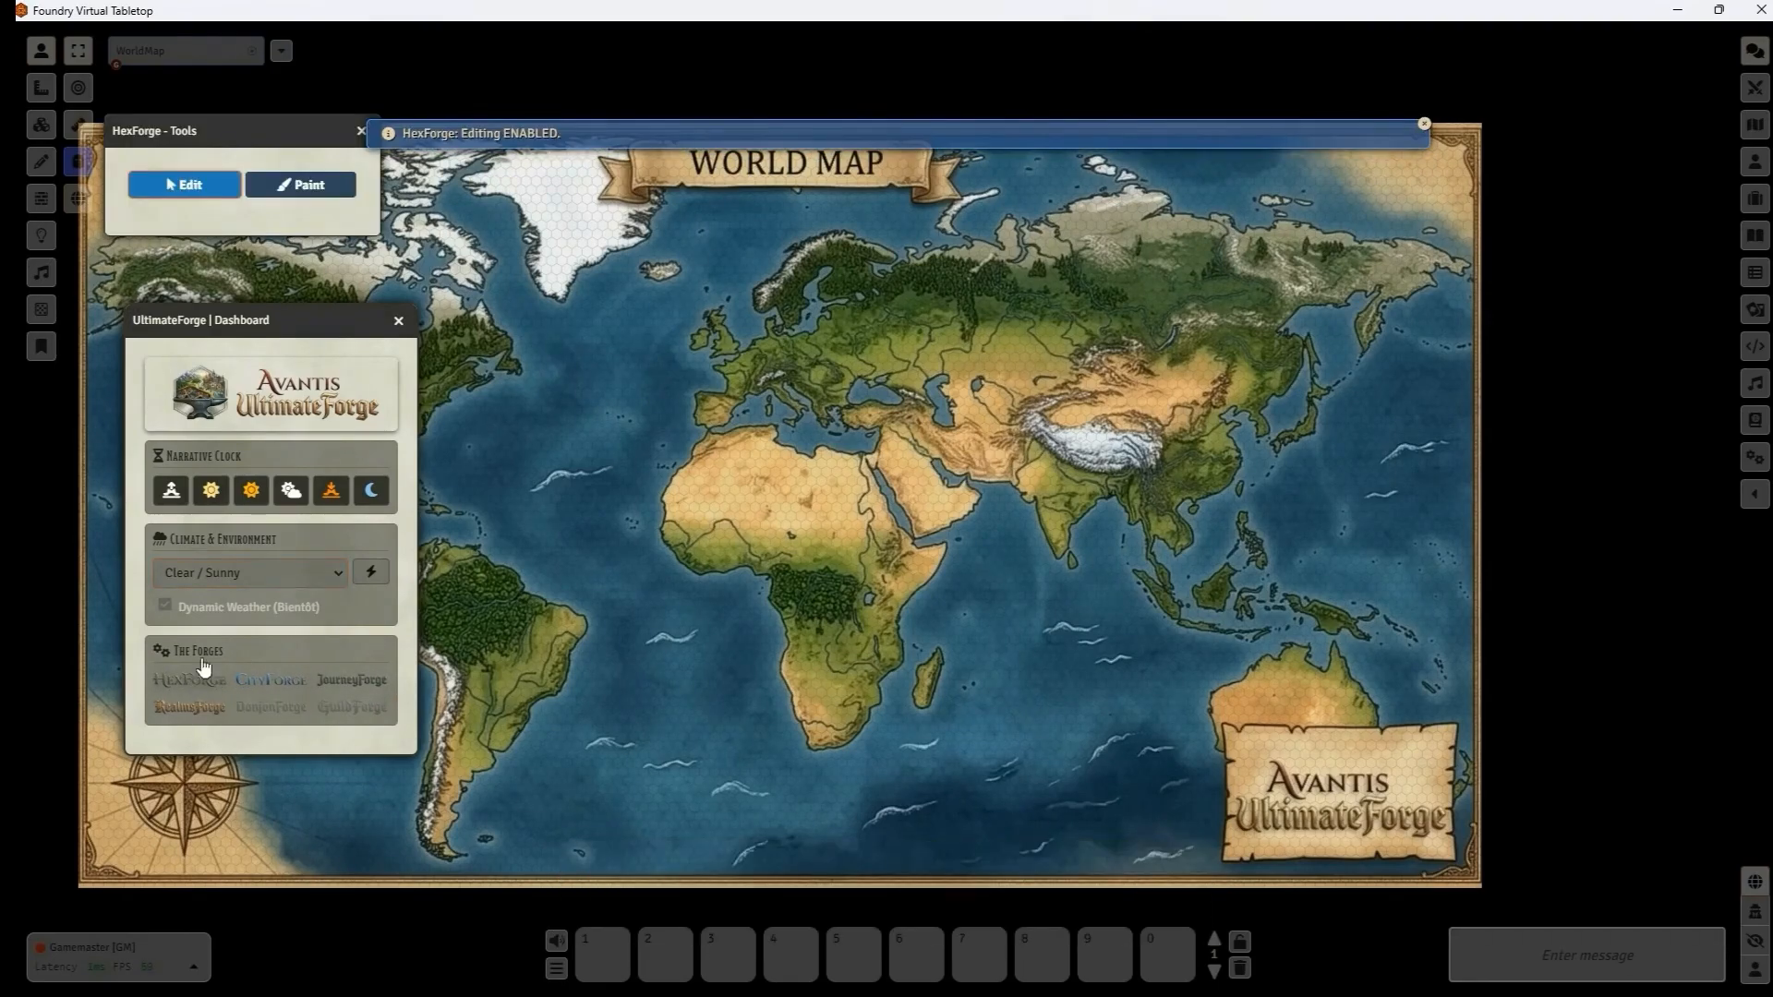
left_click_drag(305, 323, 280, 417)
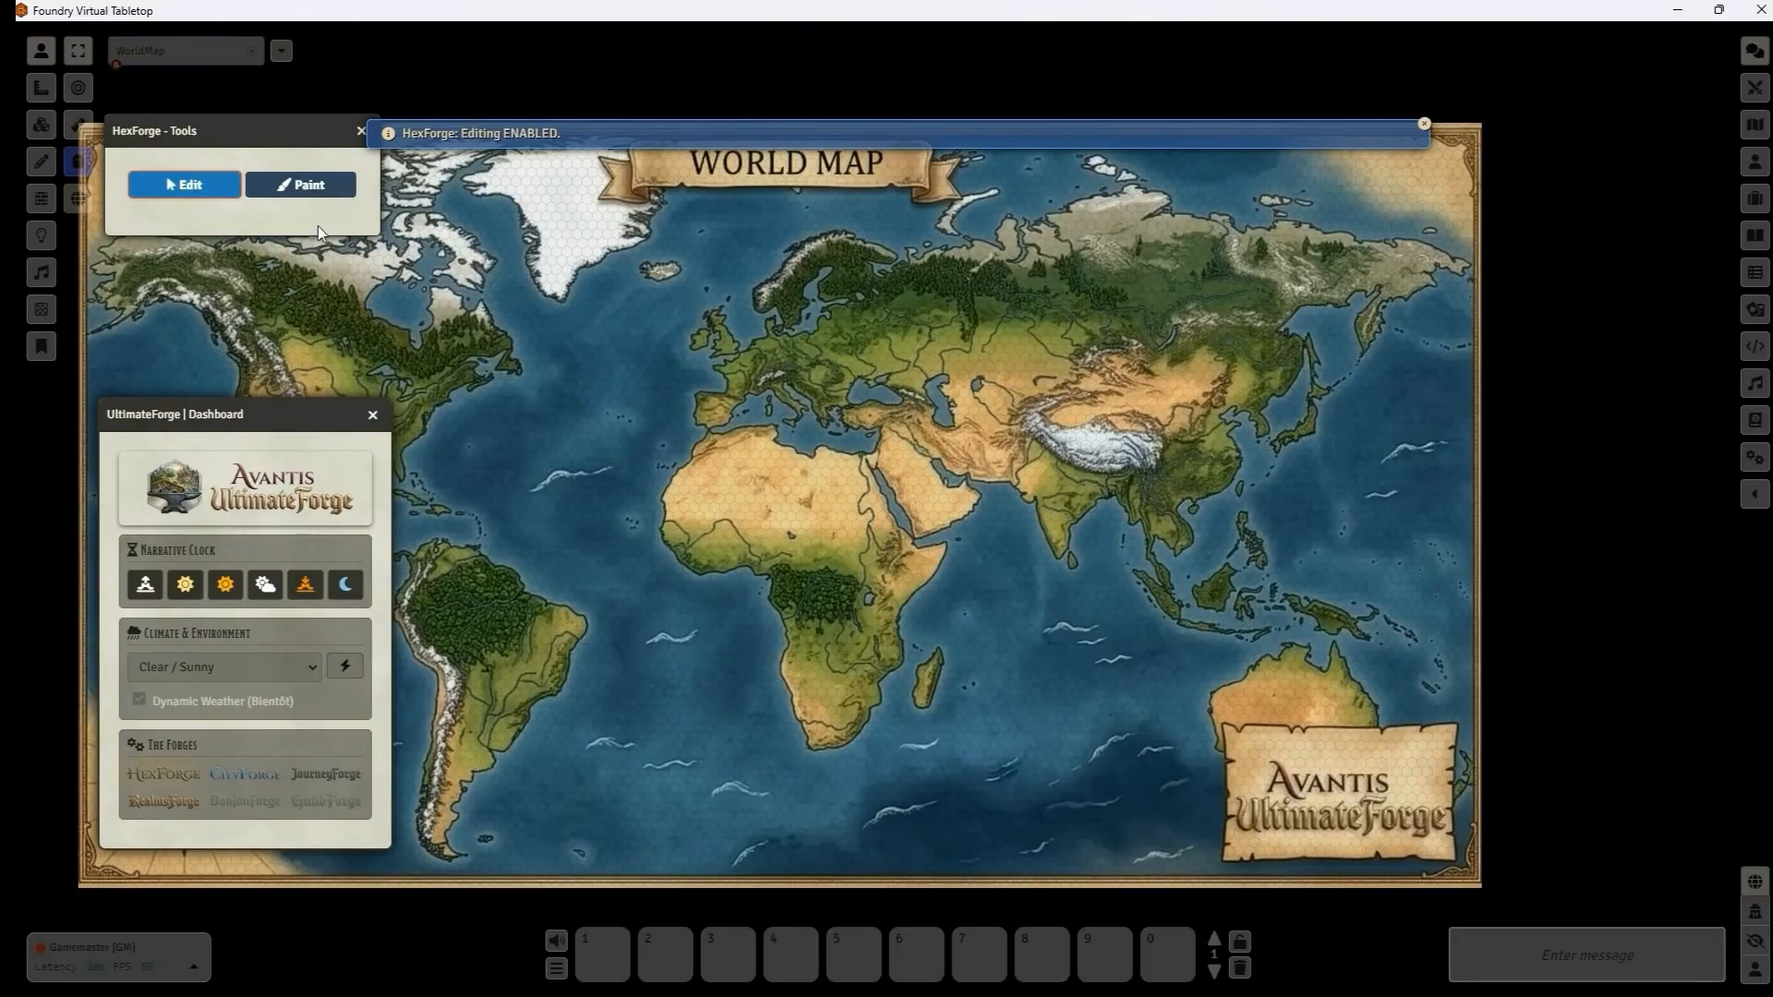
left_click(317, 199)
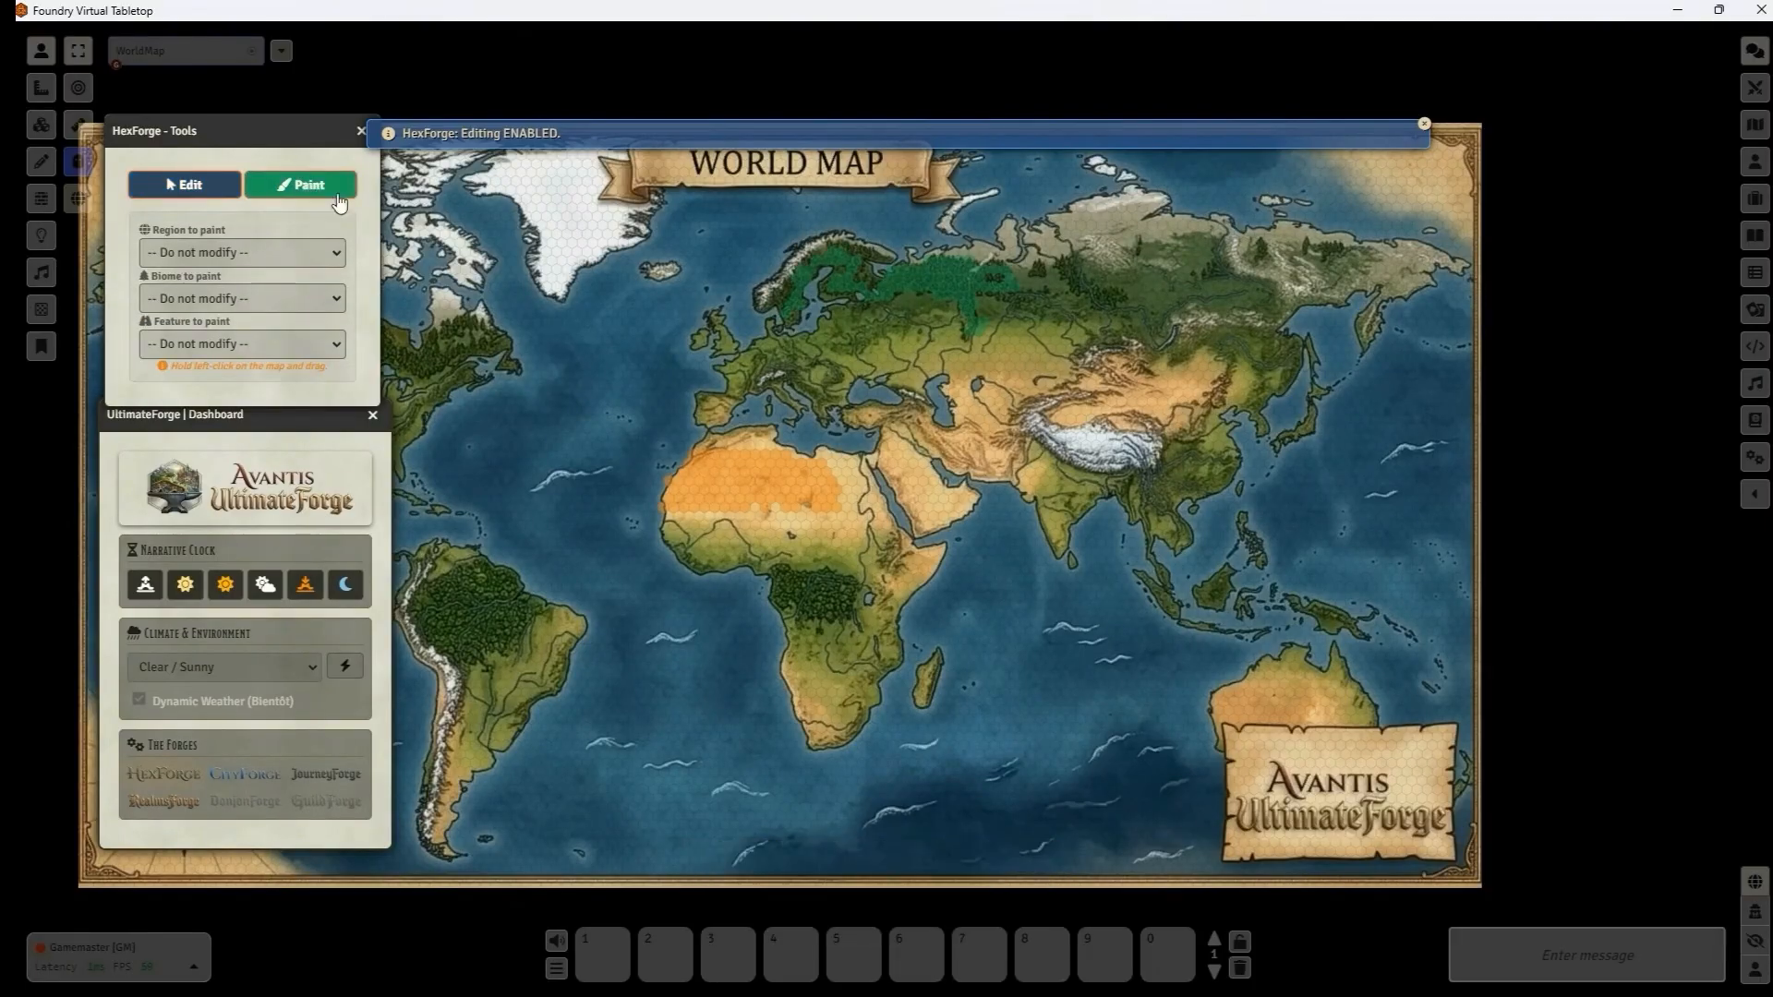
Configure hex painting with region Pangea and biome Plains, leaving the feature on Do not modify.
scroll(829, 411, "up", 5)
left_click(222, 254)
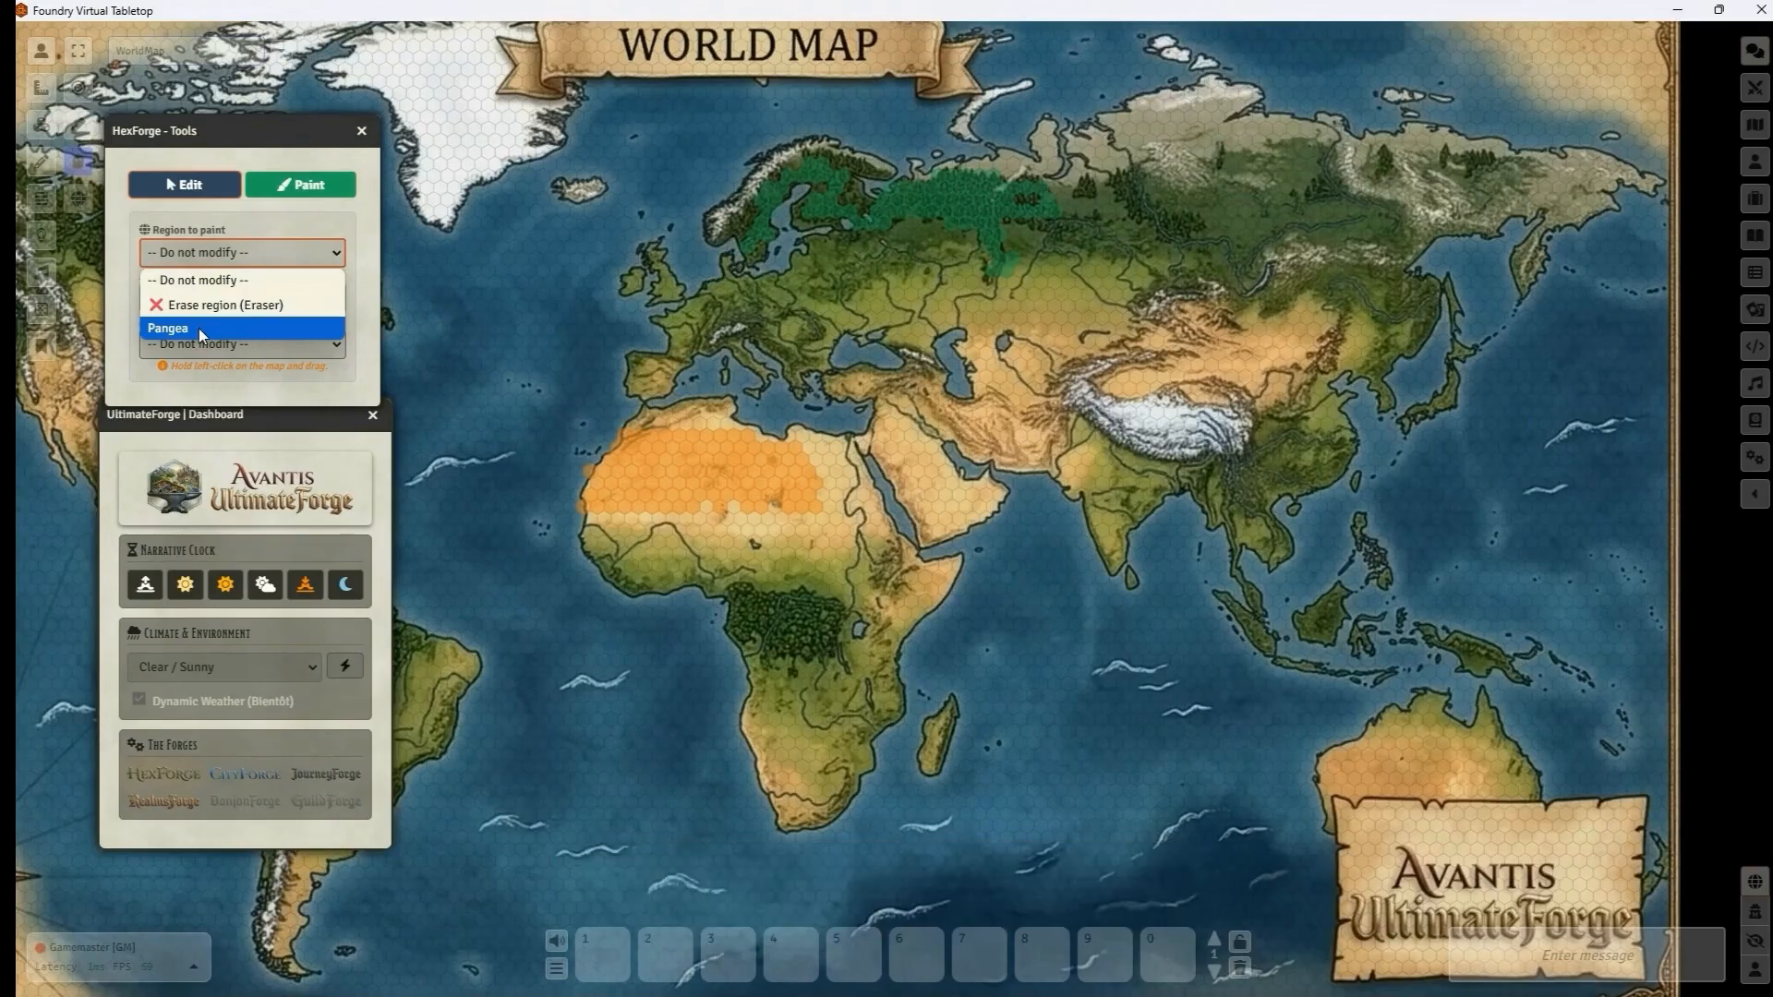
left_click(202, 329)
left_click(231, 257)
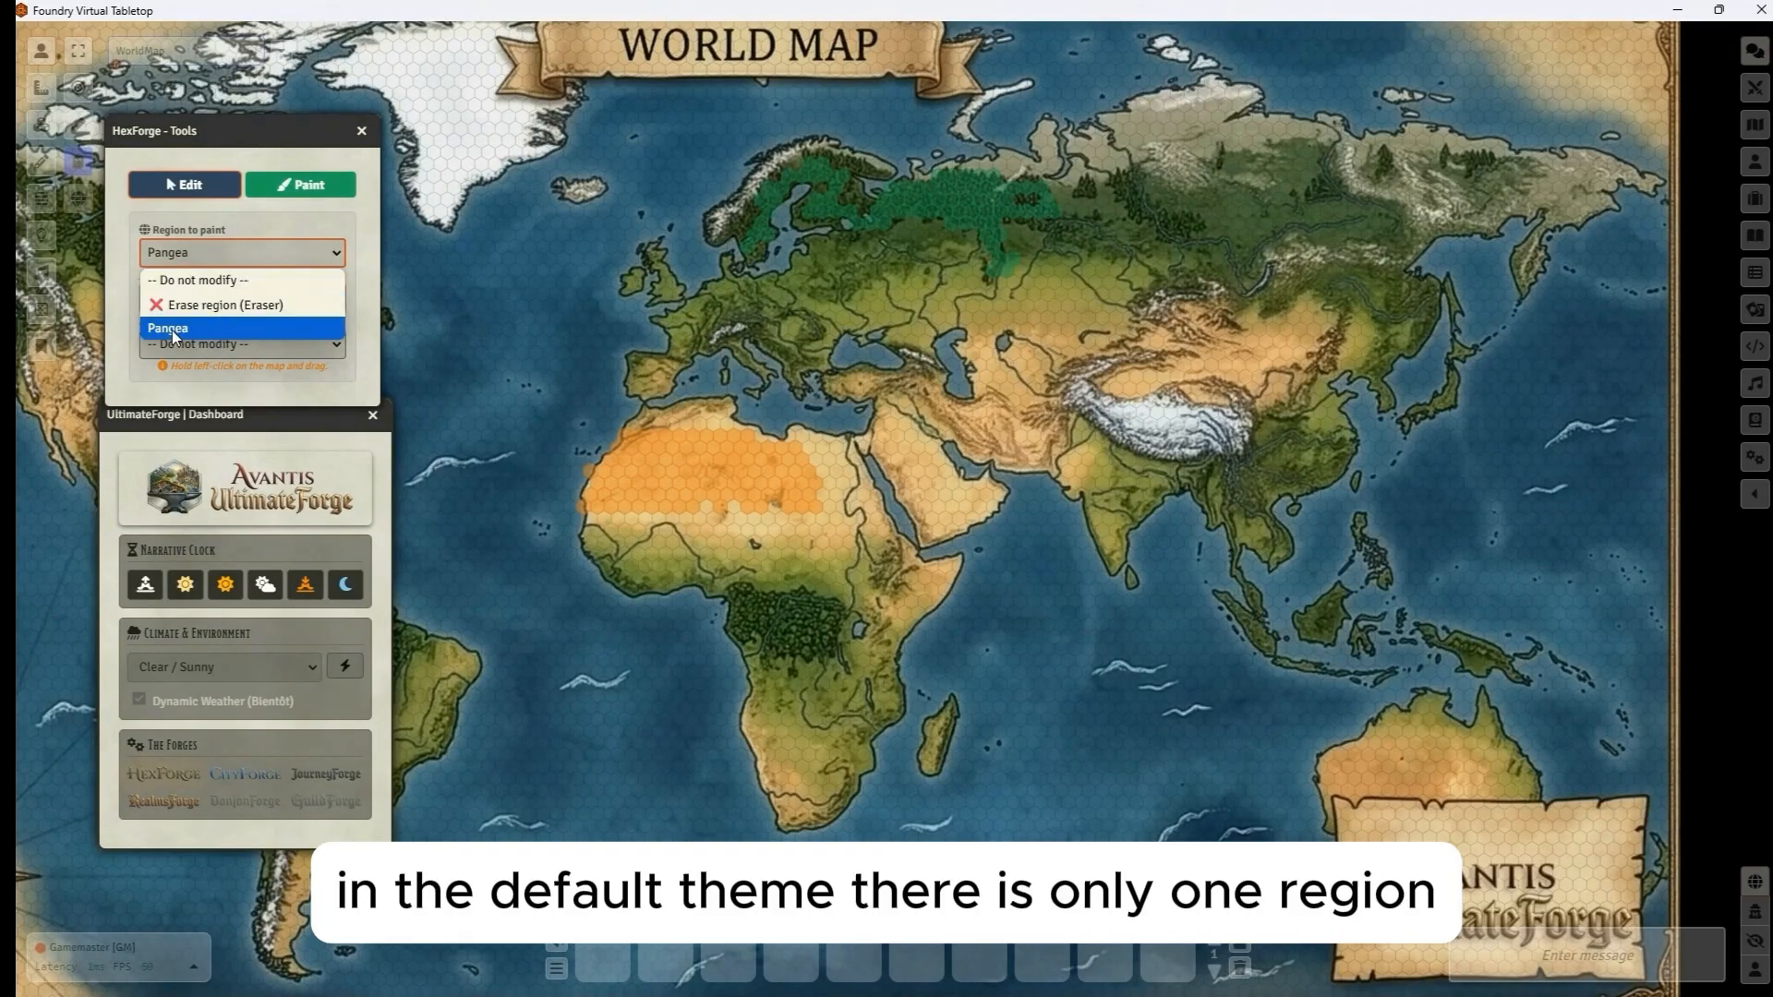
left_click(172, 330)
left_click(240, 298)
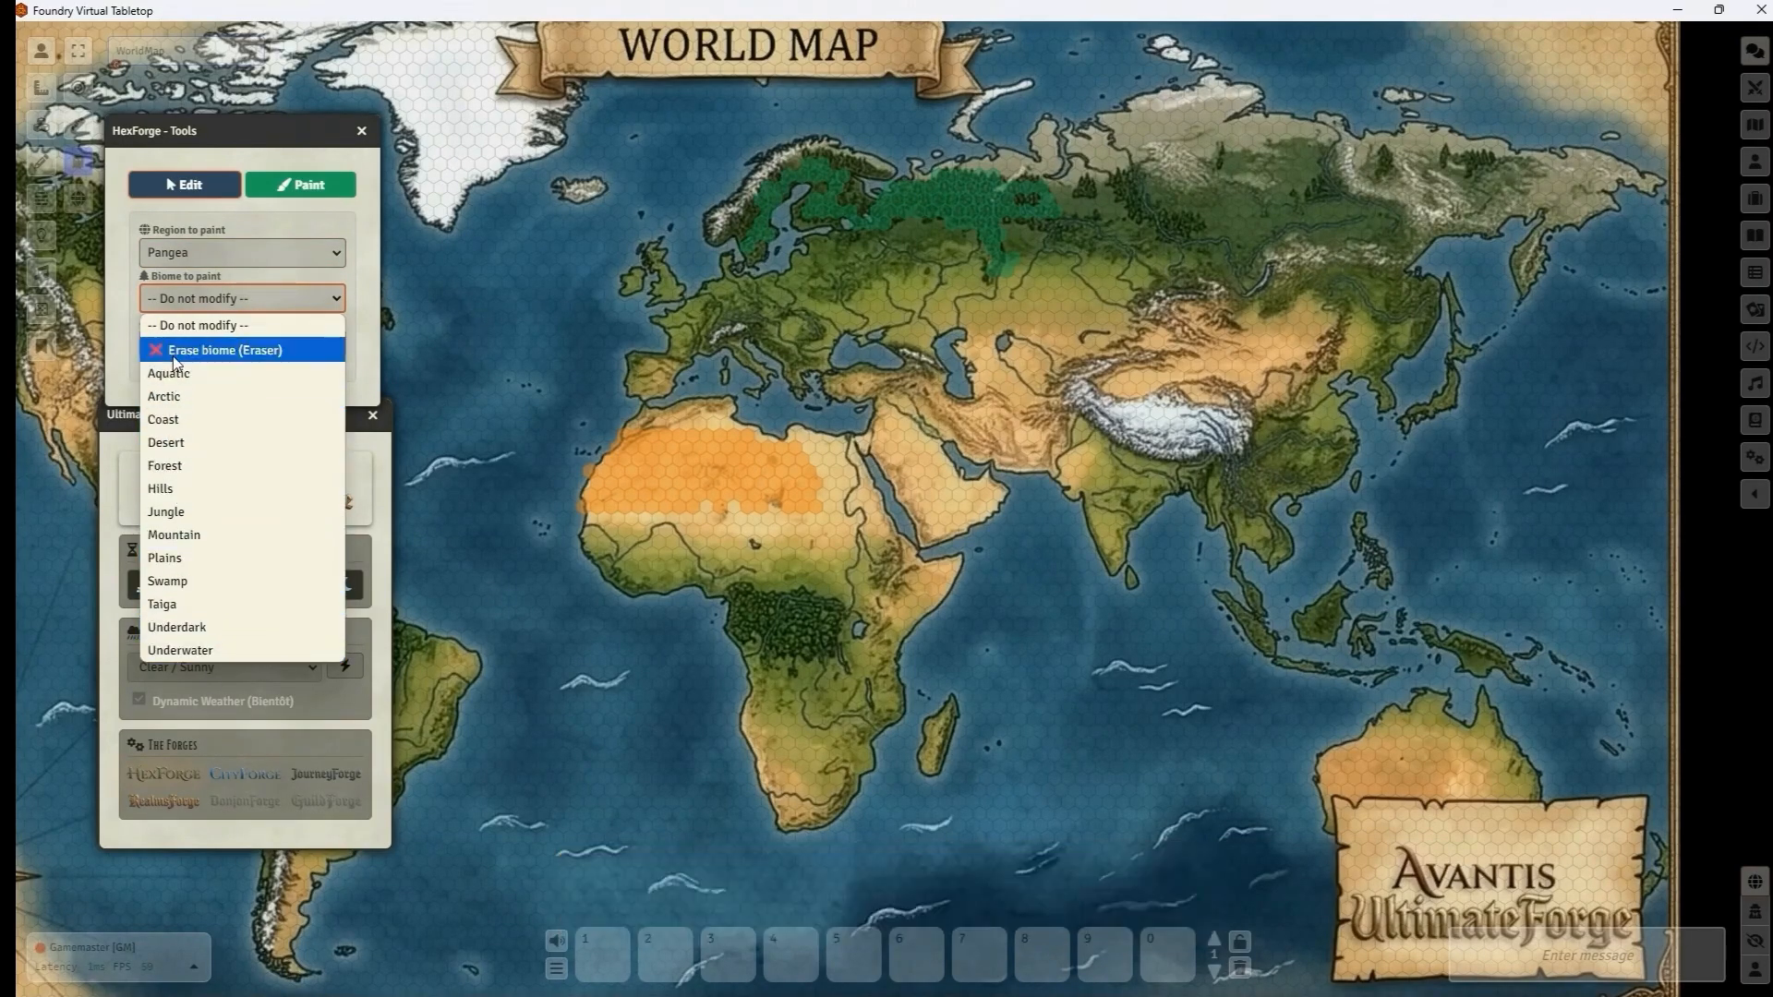
left_click(219, 555)
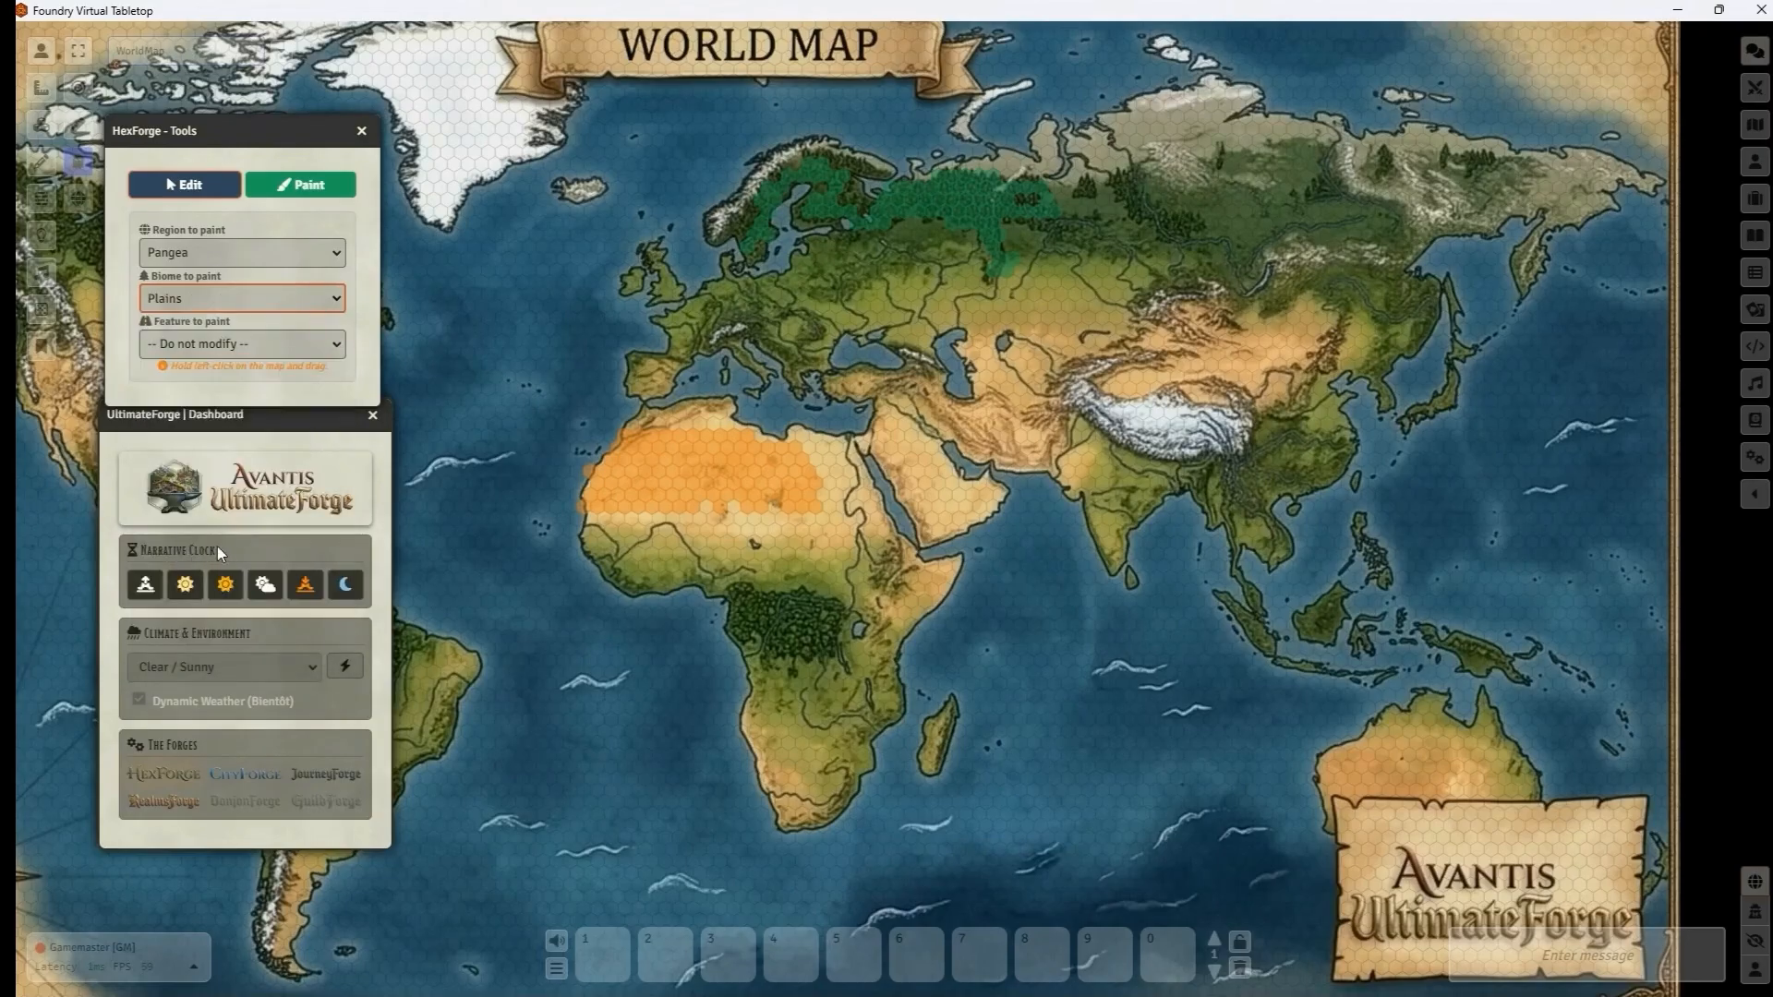
left_click(226, 346)
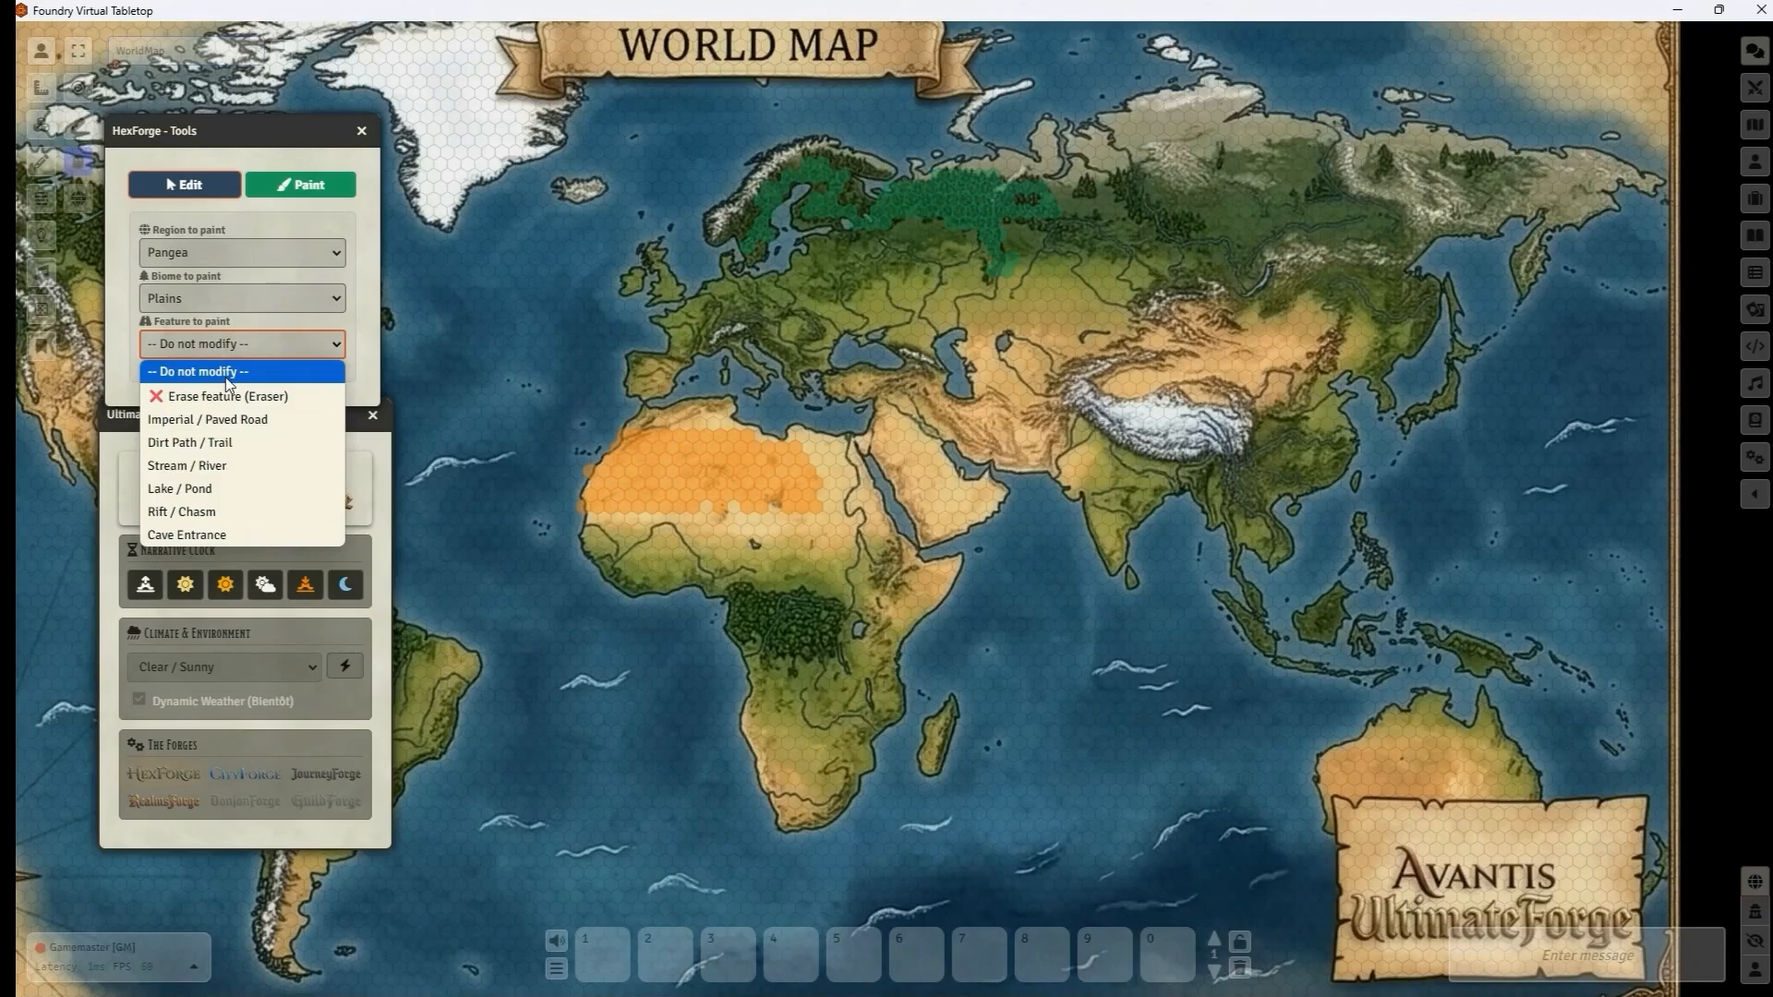
left_click(228, 371)
Paint the Pangea region and Plains biome over the hexes of western France.
scroll(770, 440, "up", 4)
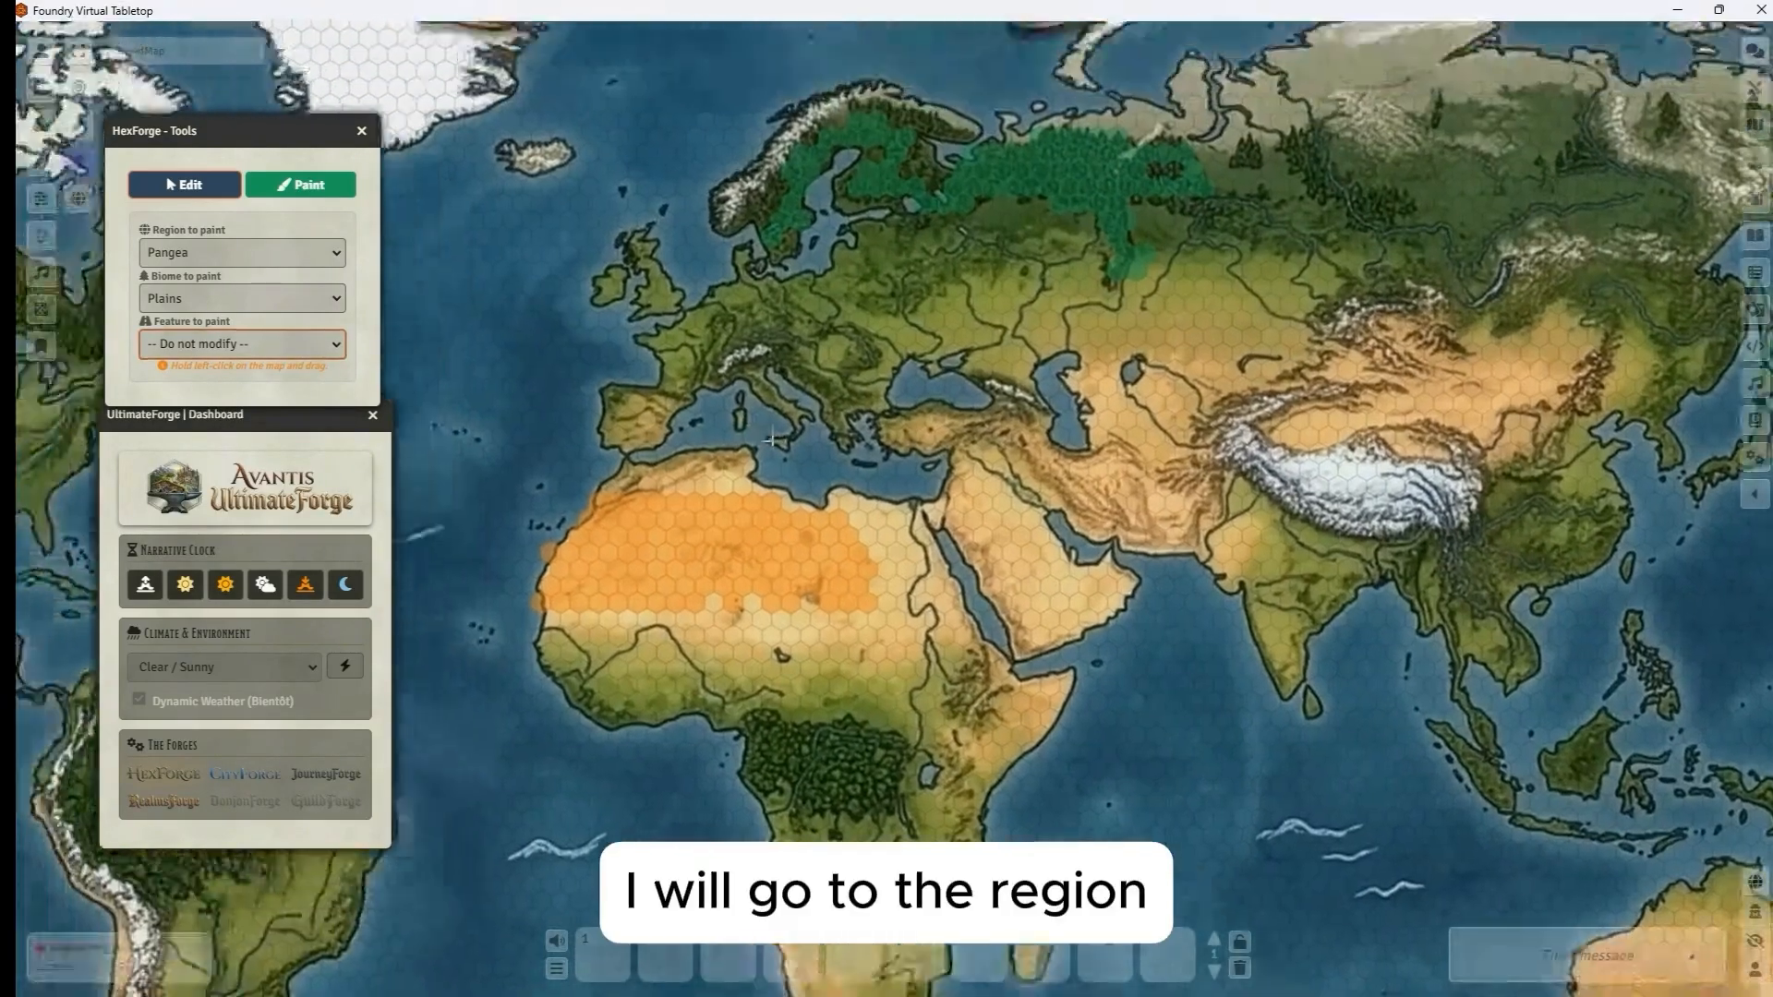
left_click_drag(771, 441, 914, 570)
scroll(905, 545, "up", 4)
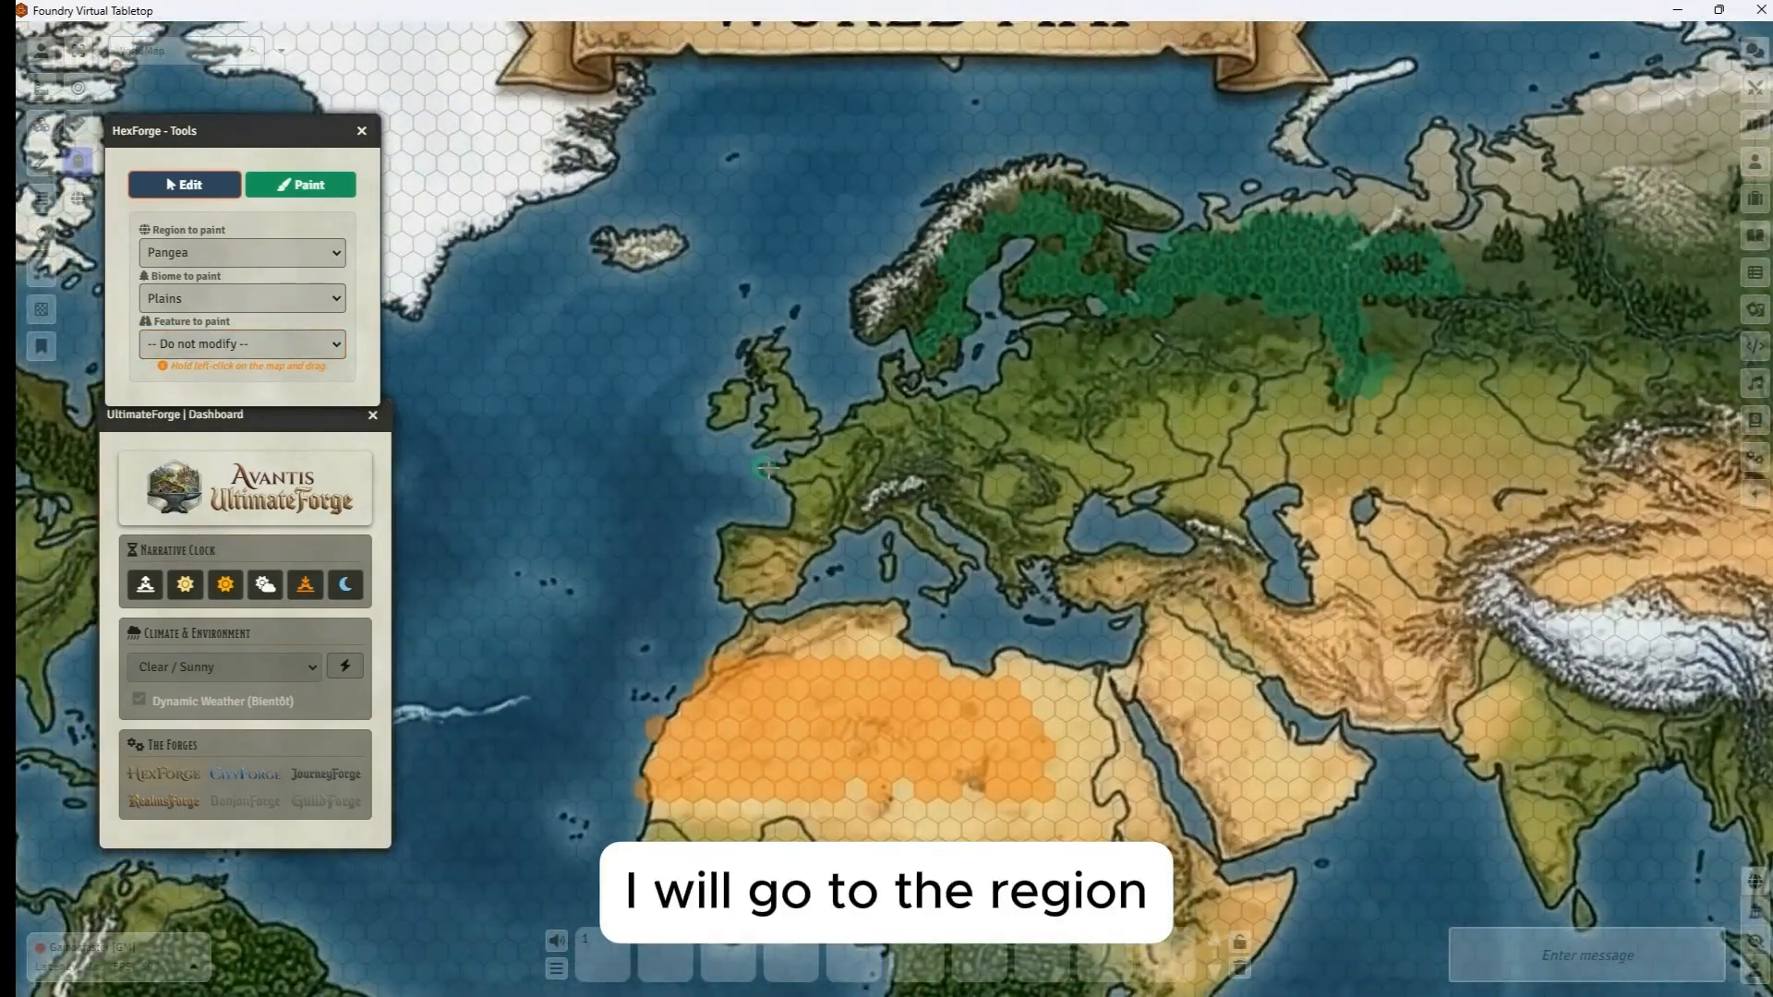
mouse_move(766, 468)
left_mouse_down()
mouse_move(813, 449)
mouse_move(818, 484)
left_mouse_up()
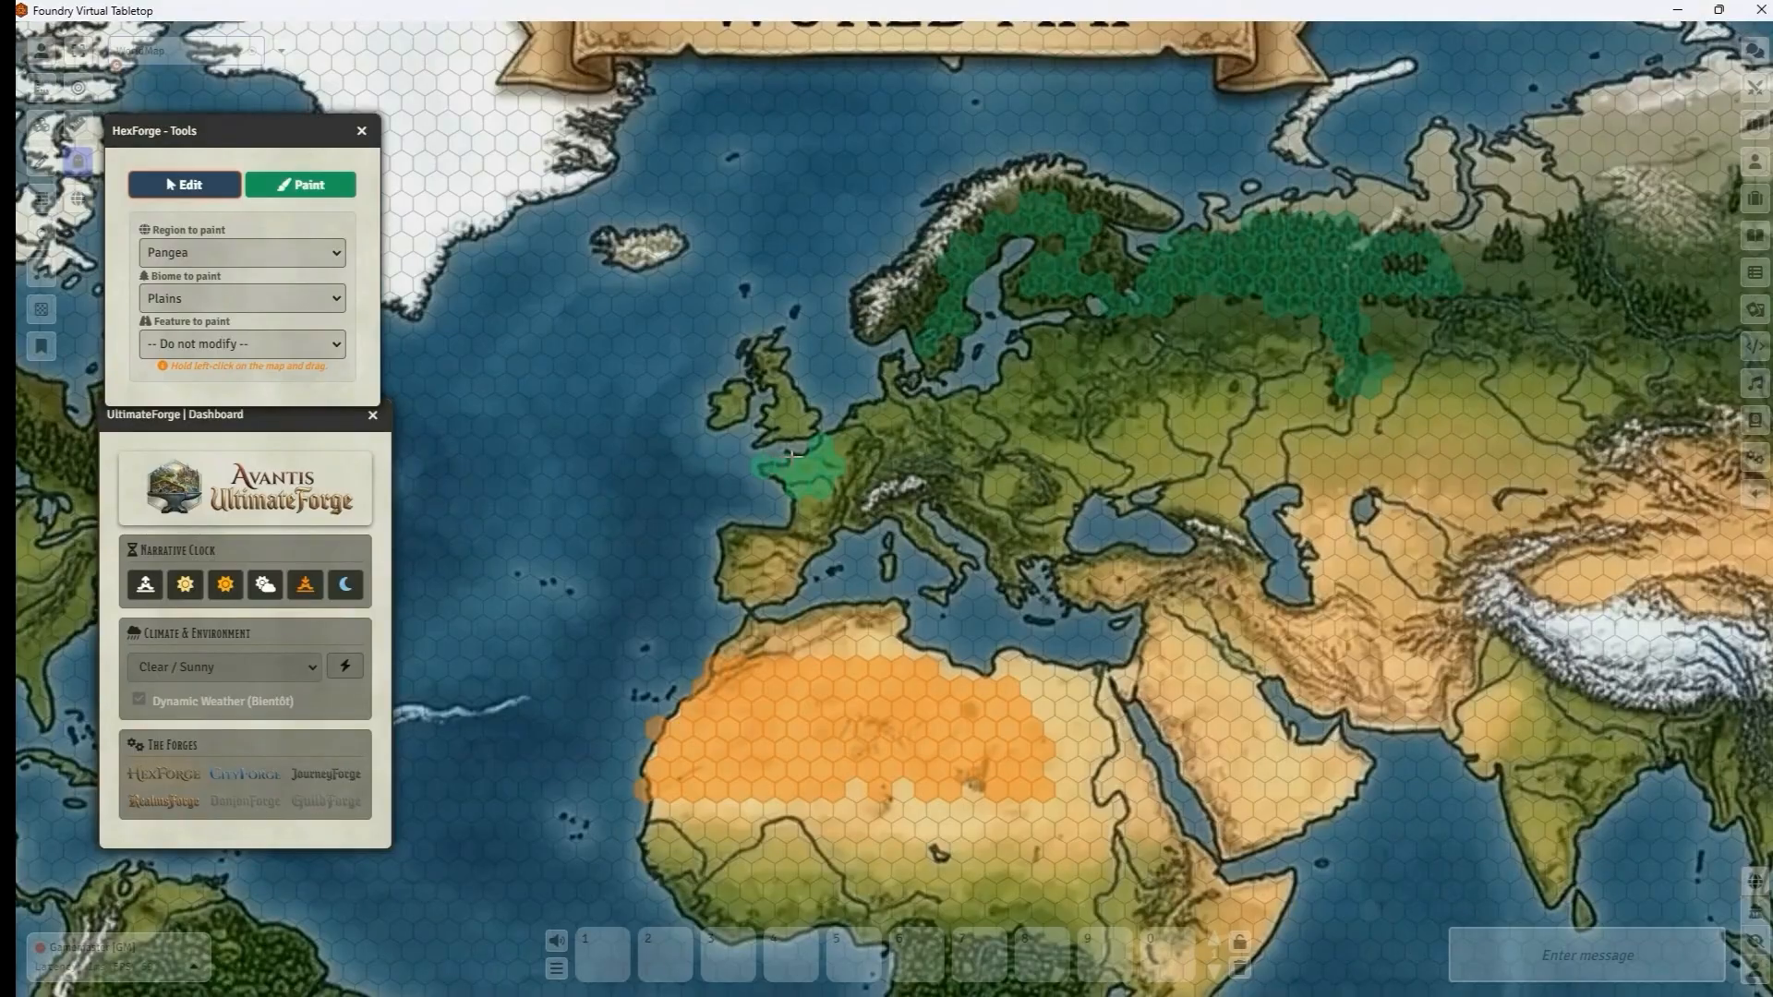
scroll(803, 509, "up", 2)
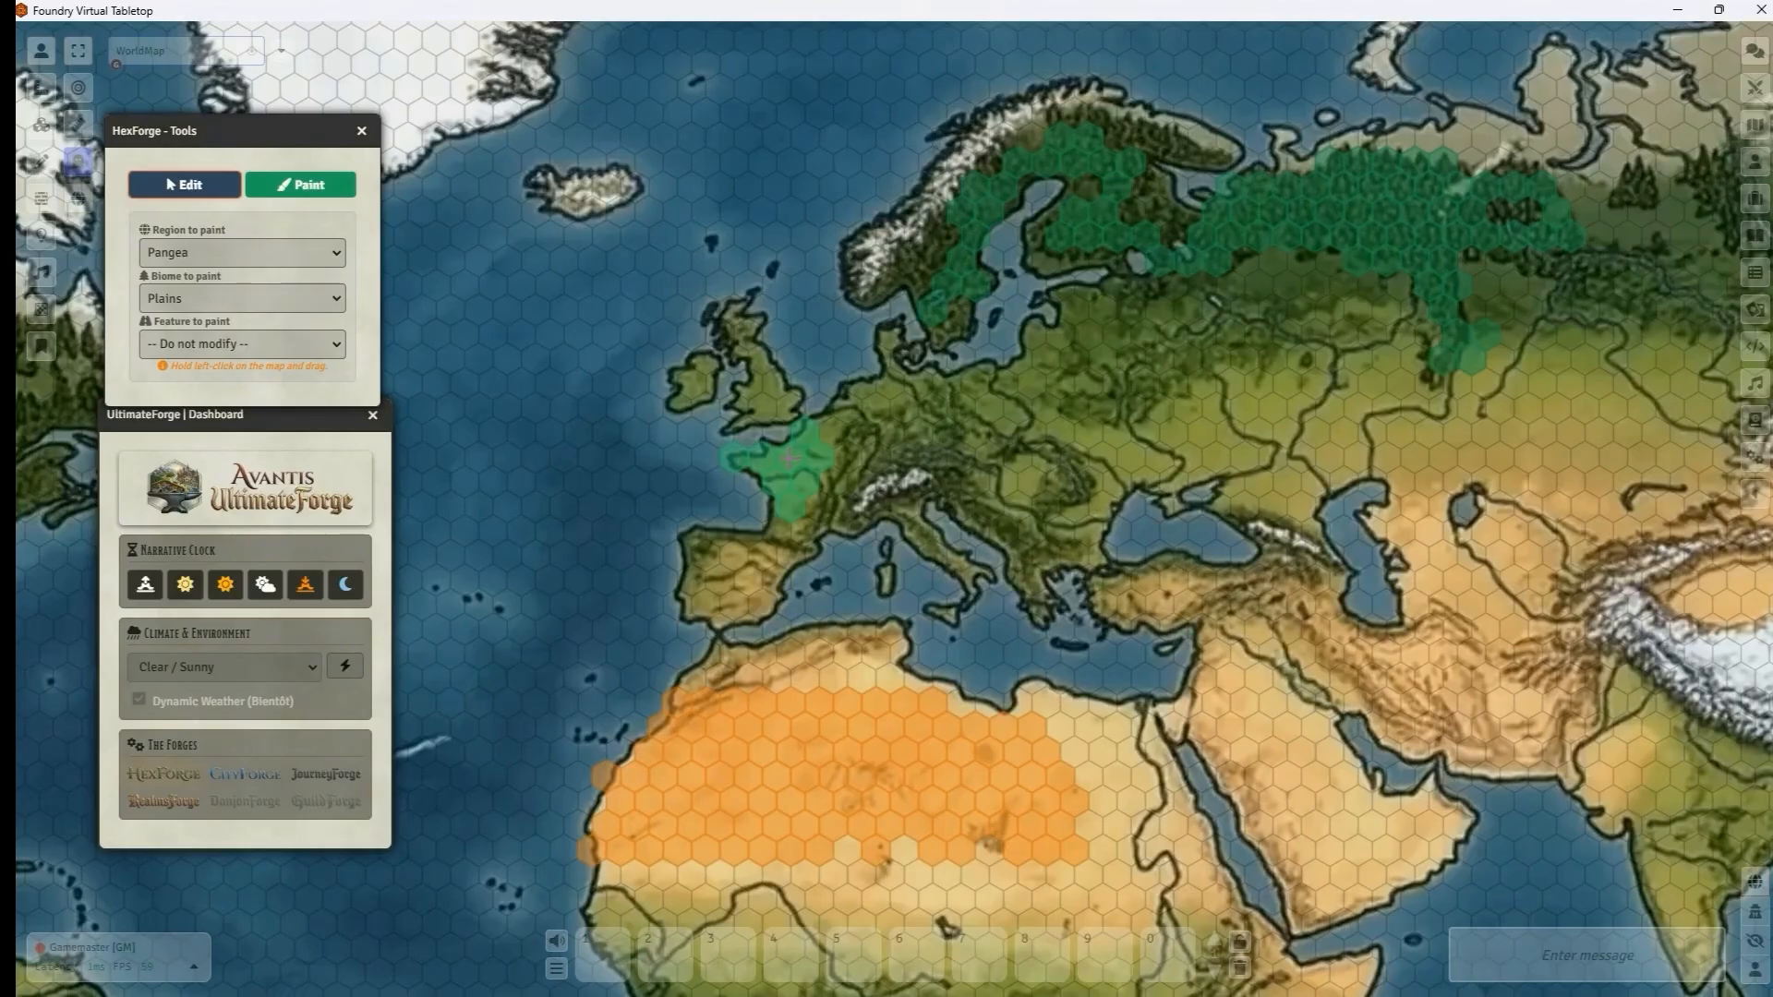
Paint an Imperial / Paved Road across three adjacent hexes from Brittany toward Paris.
left_click(269, 345)
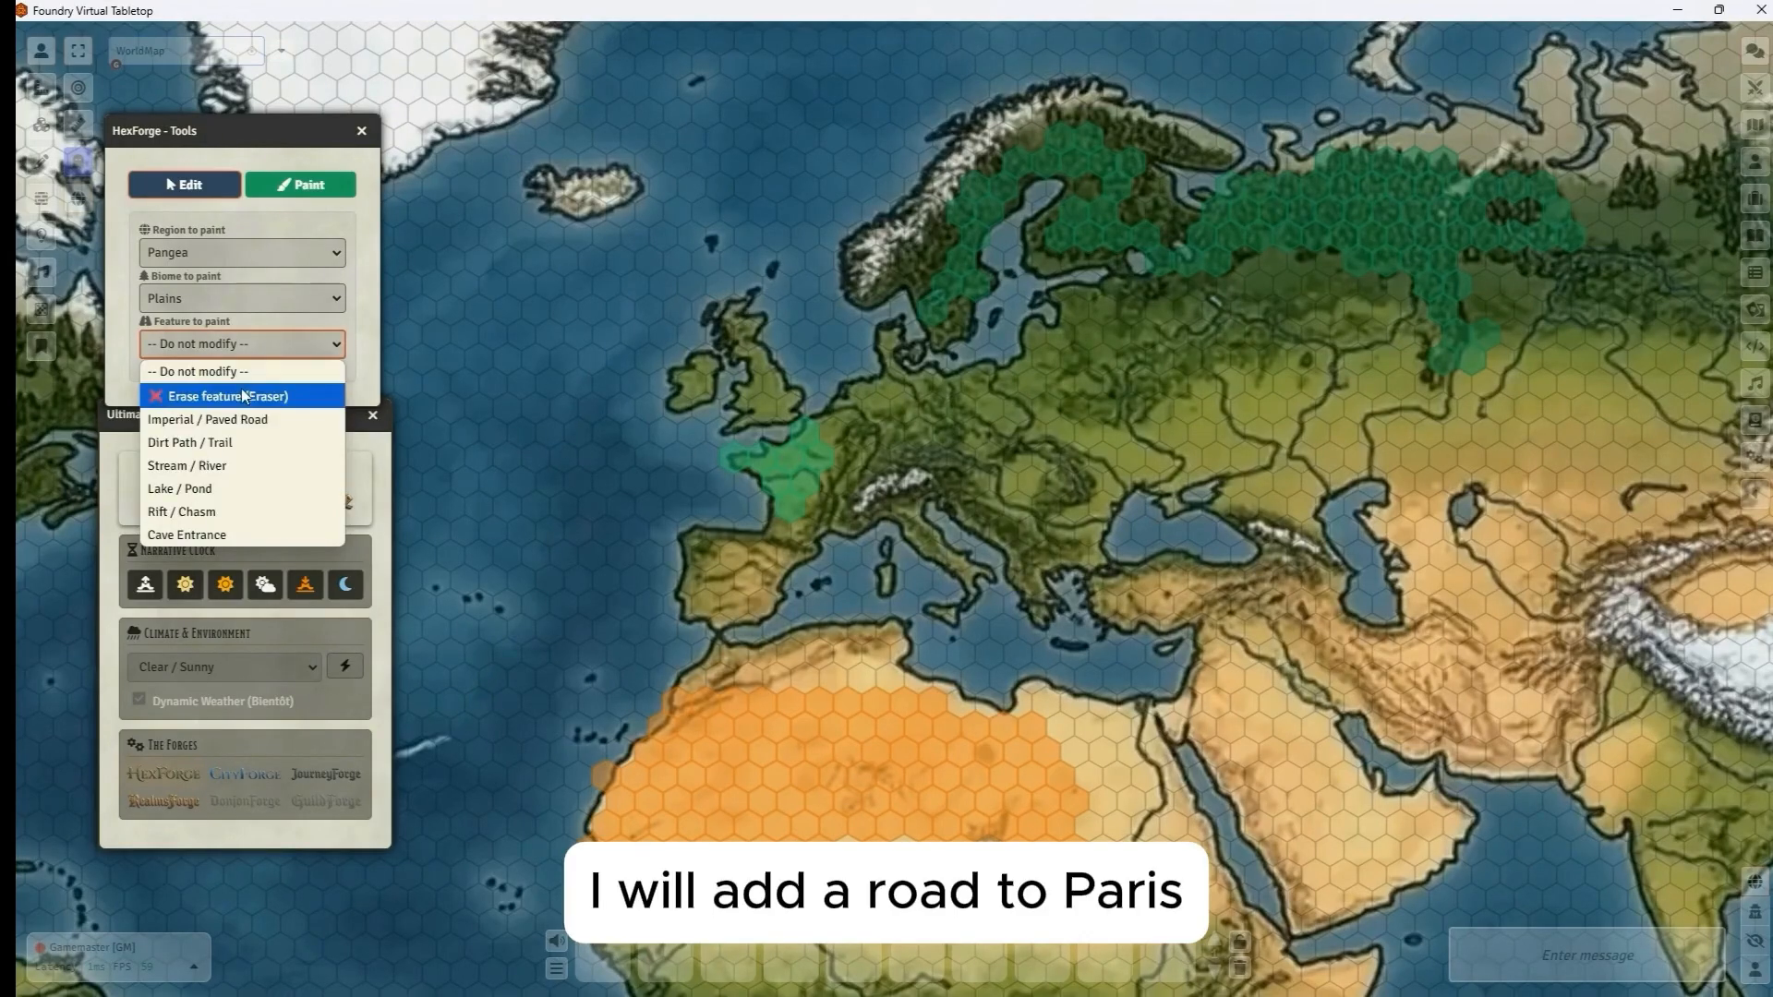
left_click(208, 419)
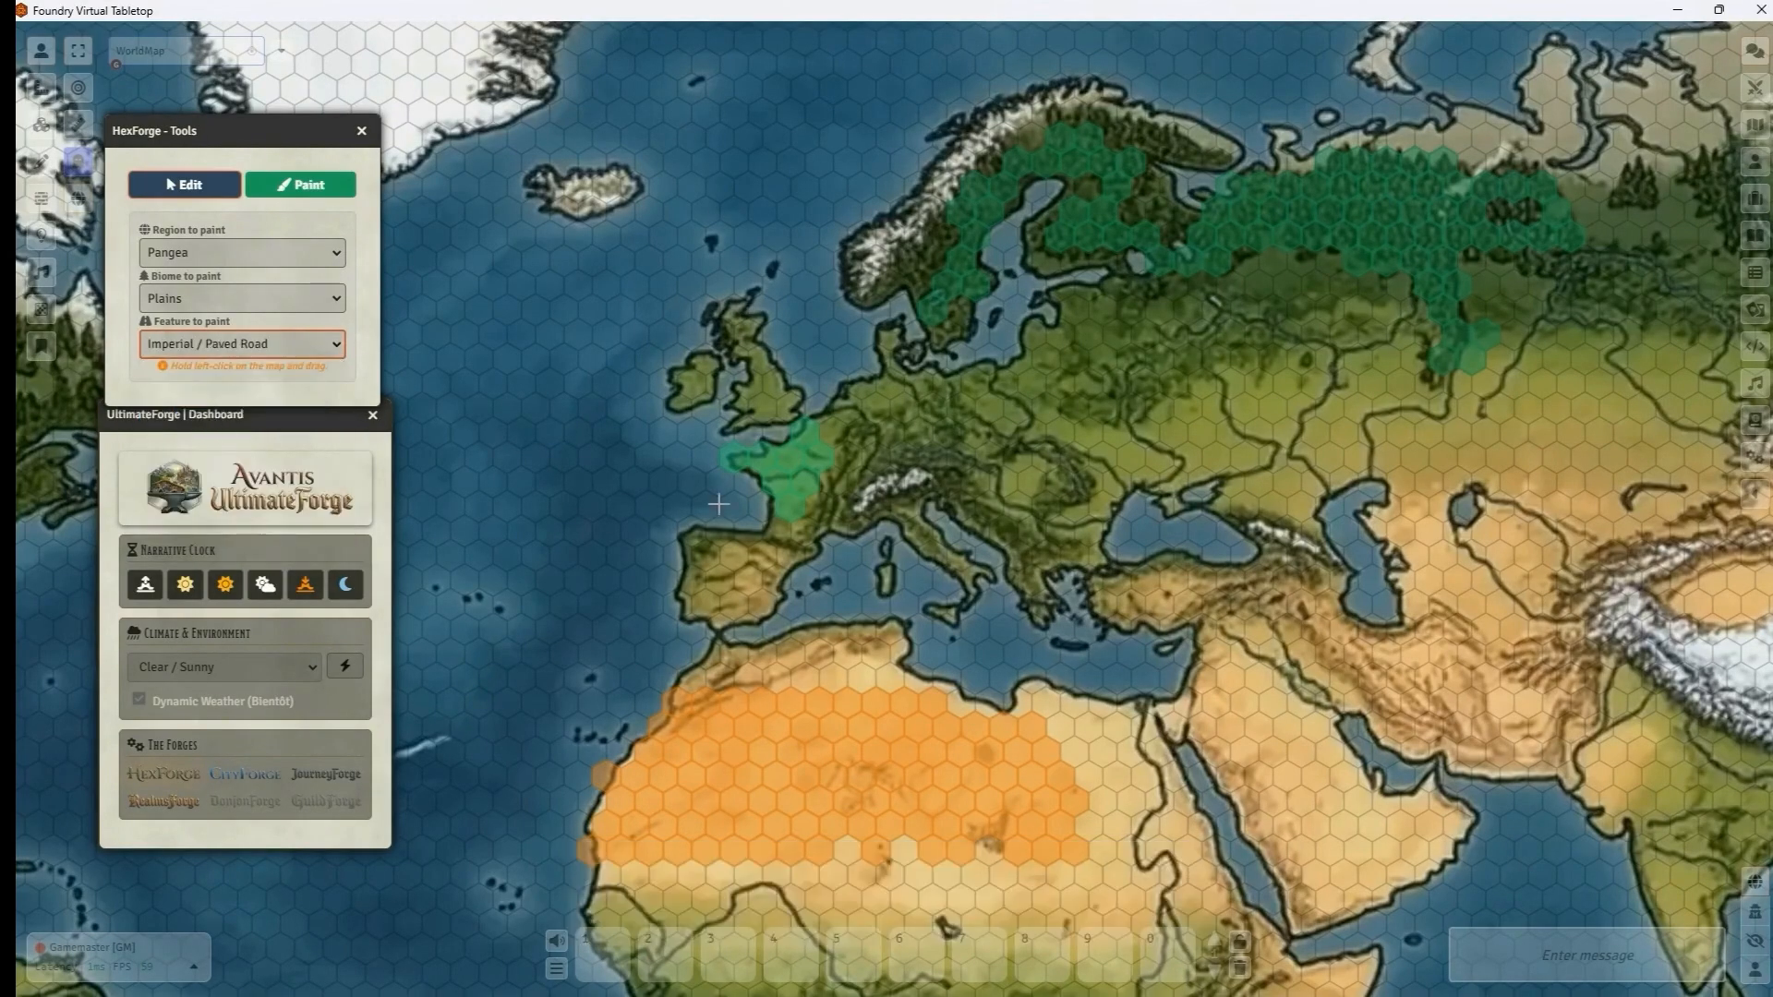
left_click_drag(764, 460, 814, 455)
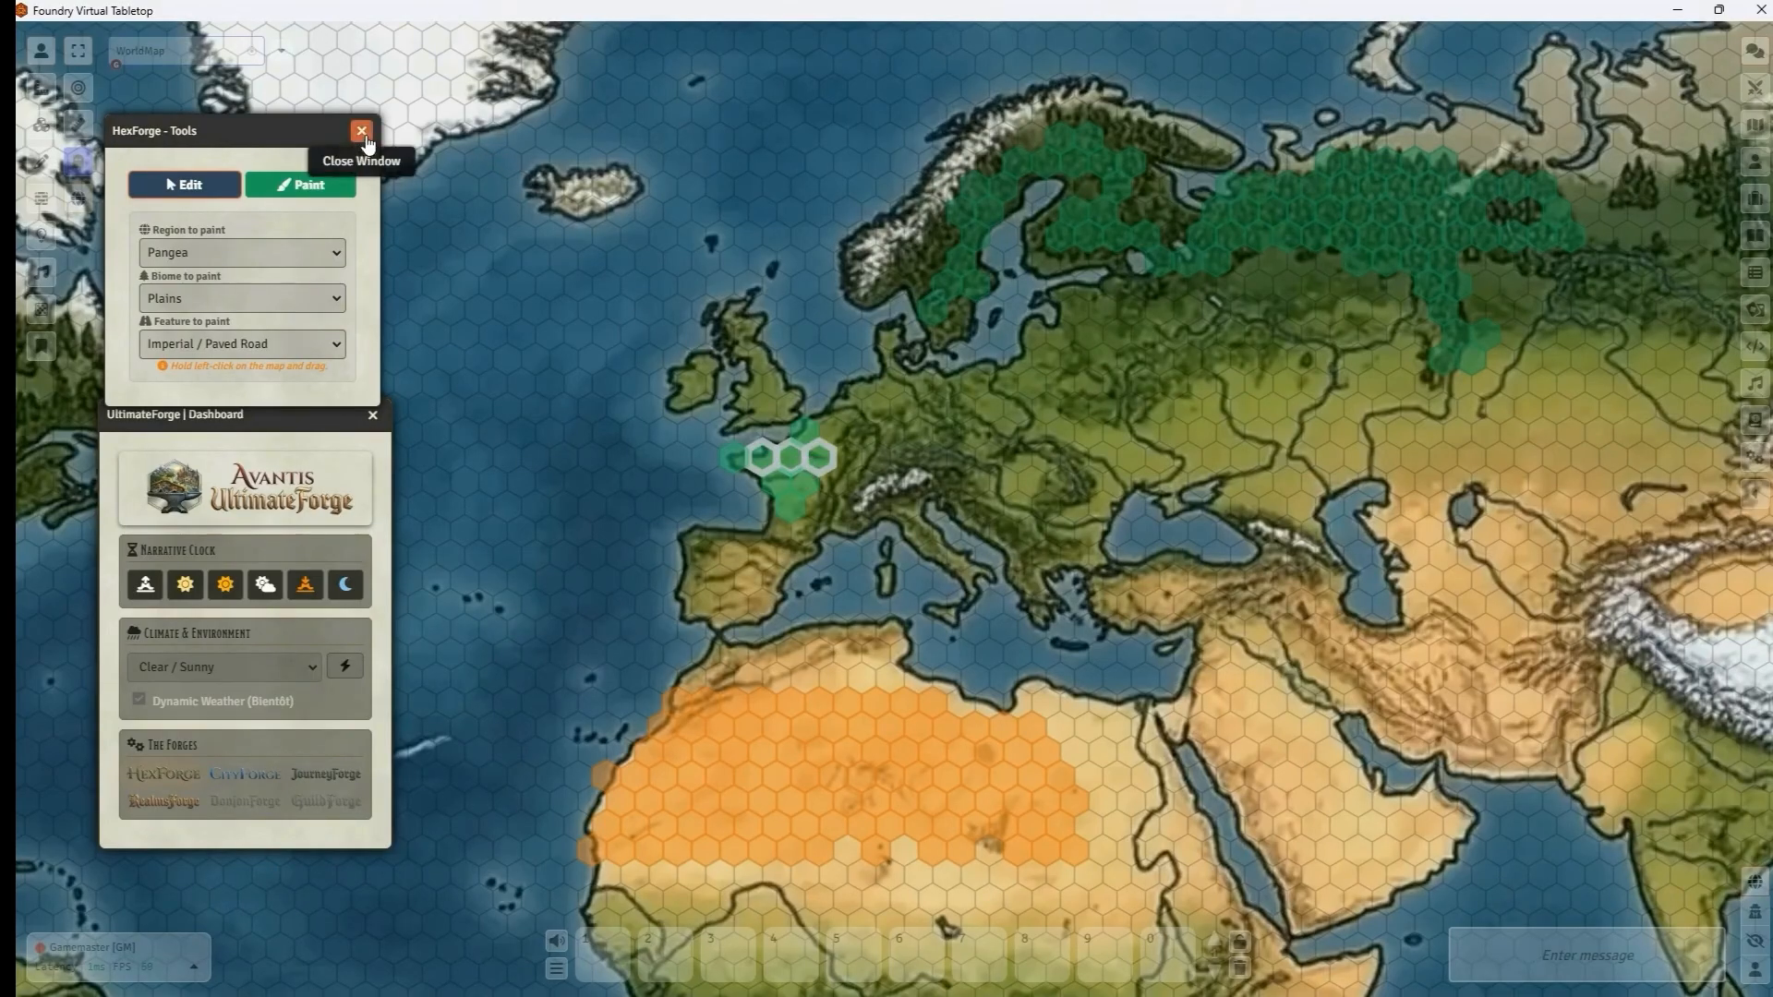
Erase the road feature from the three French hexes and reset the feature to paint to Do not modify.
left_click(203, 345)
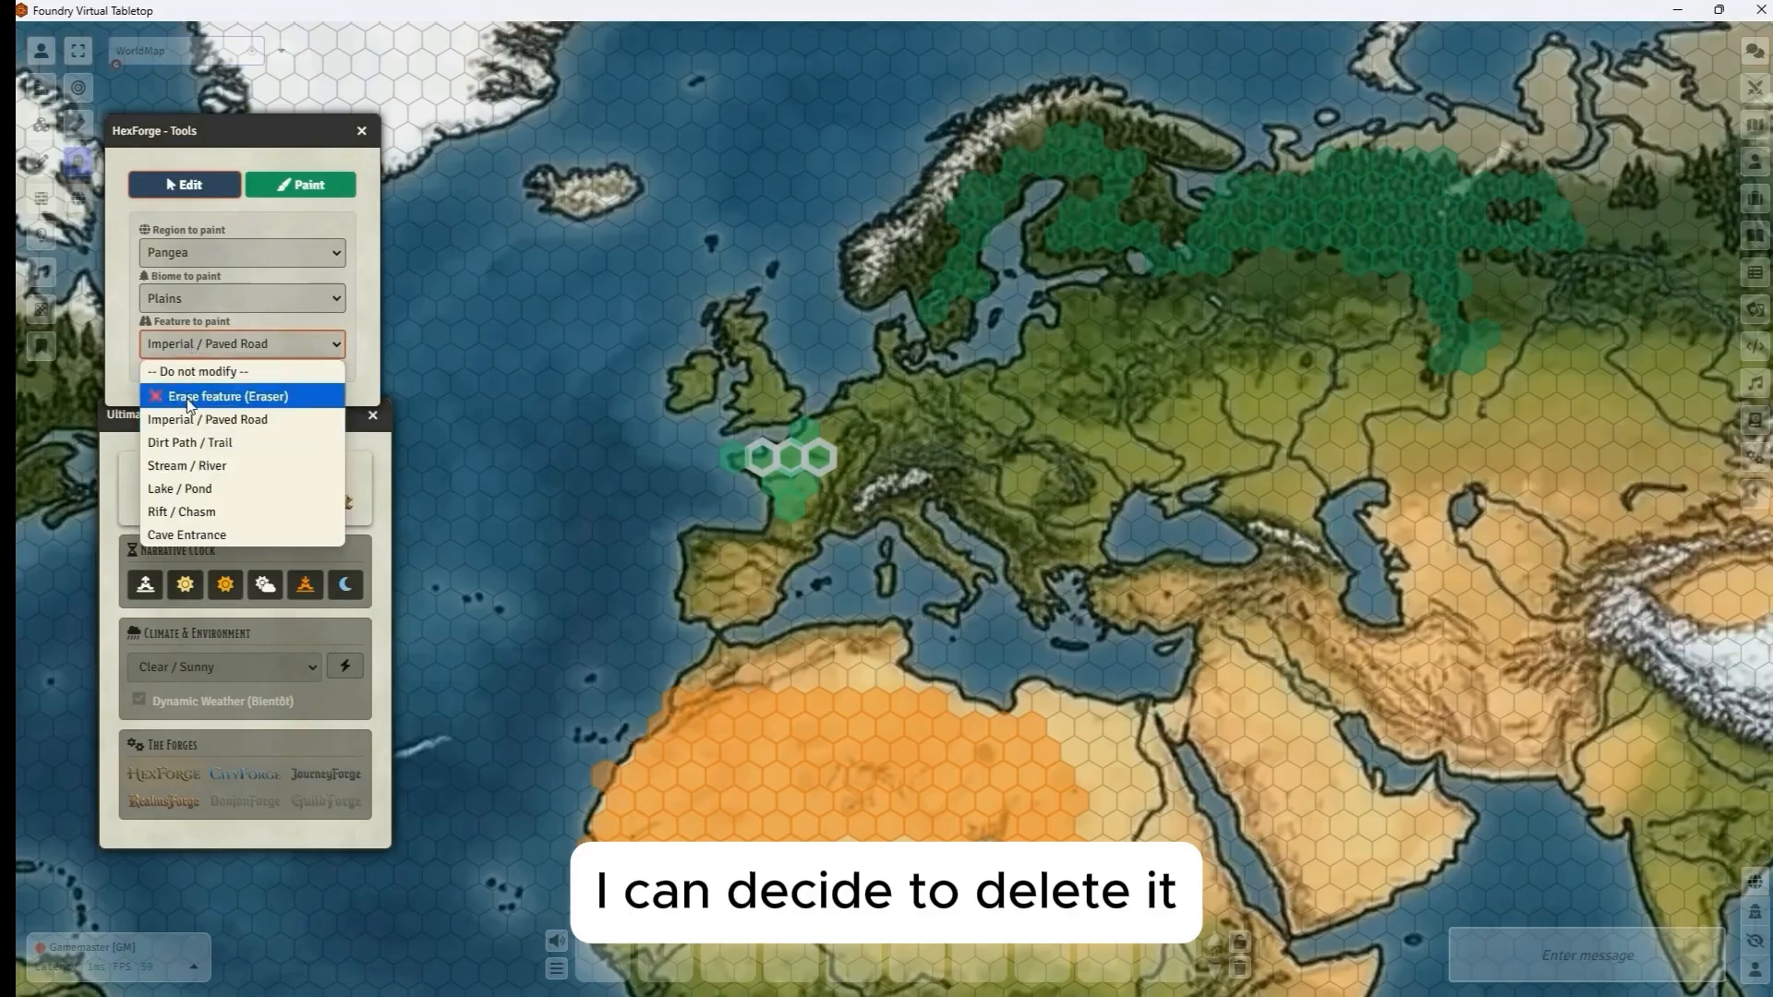
left_click(245, 397)
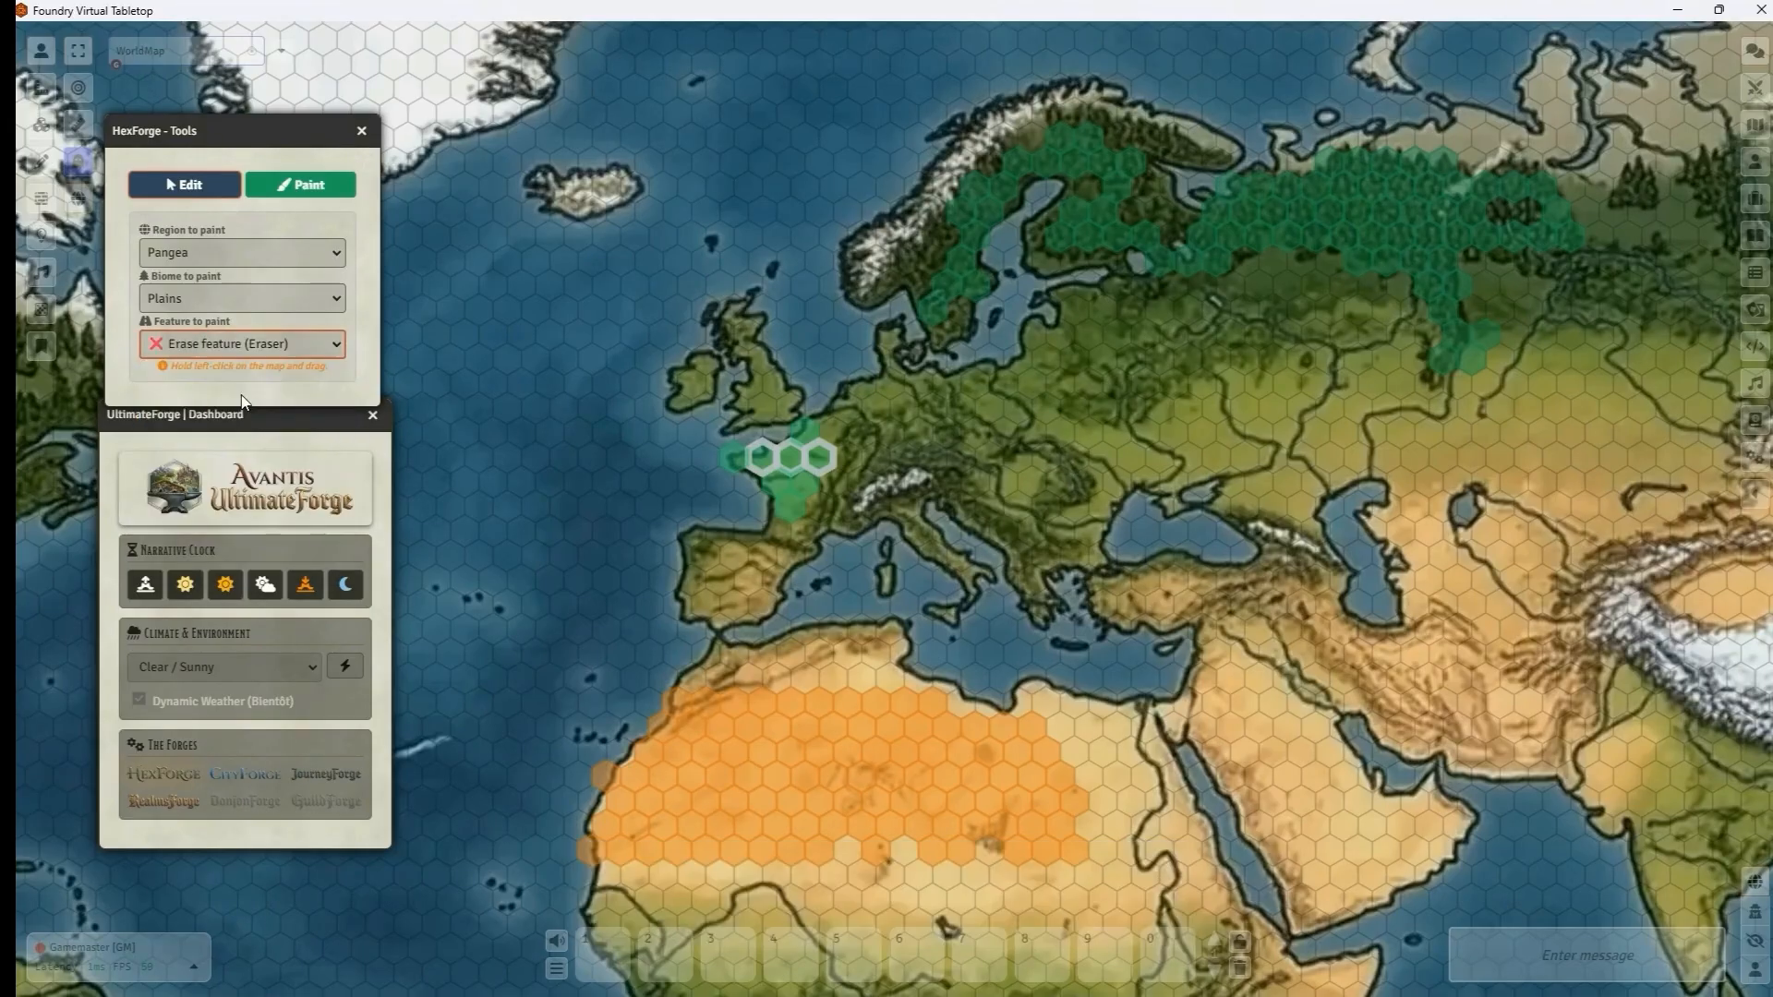
left_click(792, 457)
left_click(762, 457)
left_click(816, 456)
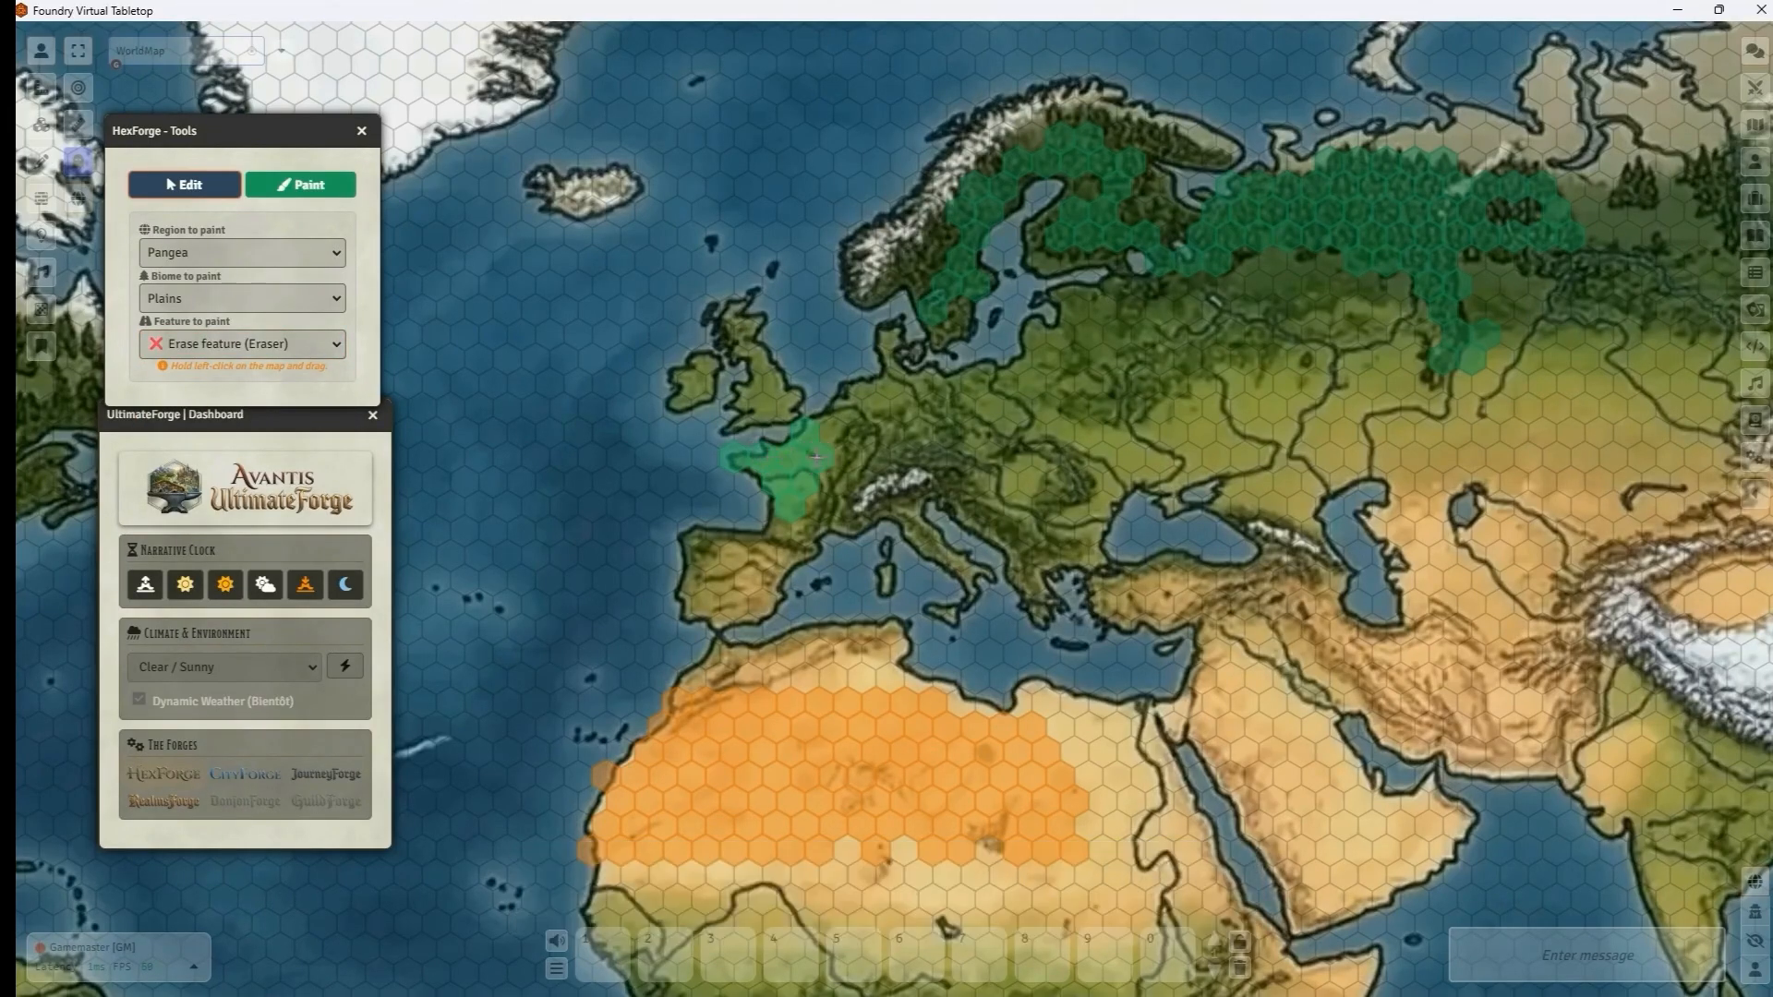
left_click(207, 345)
left_click(202, 372)
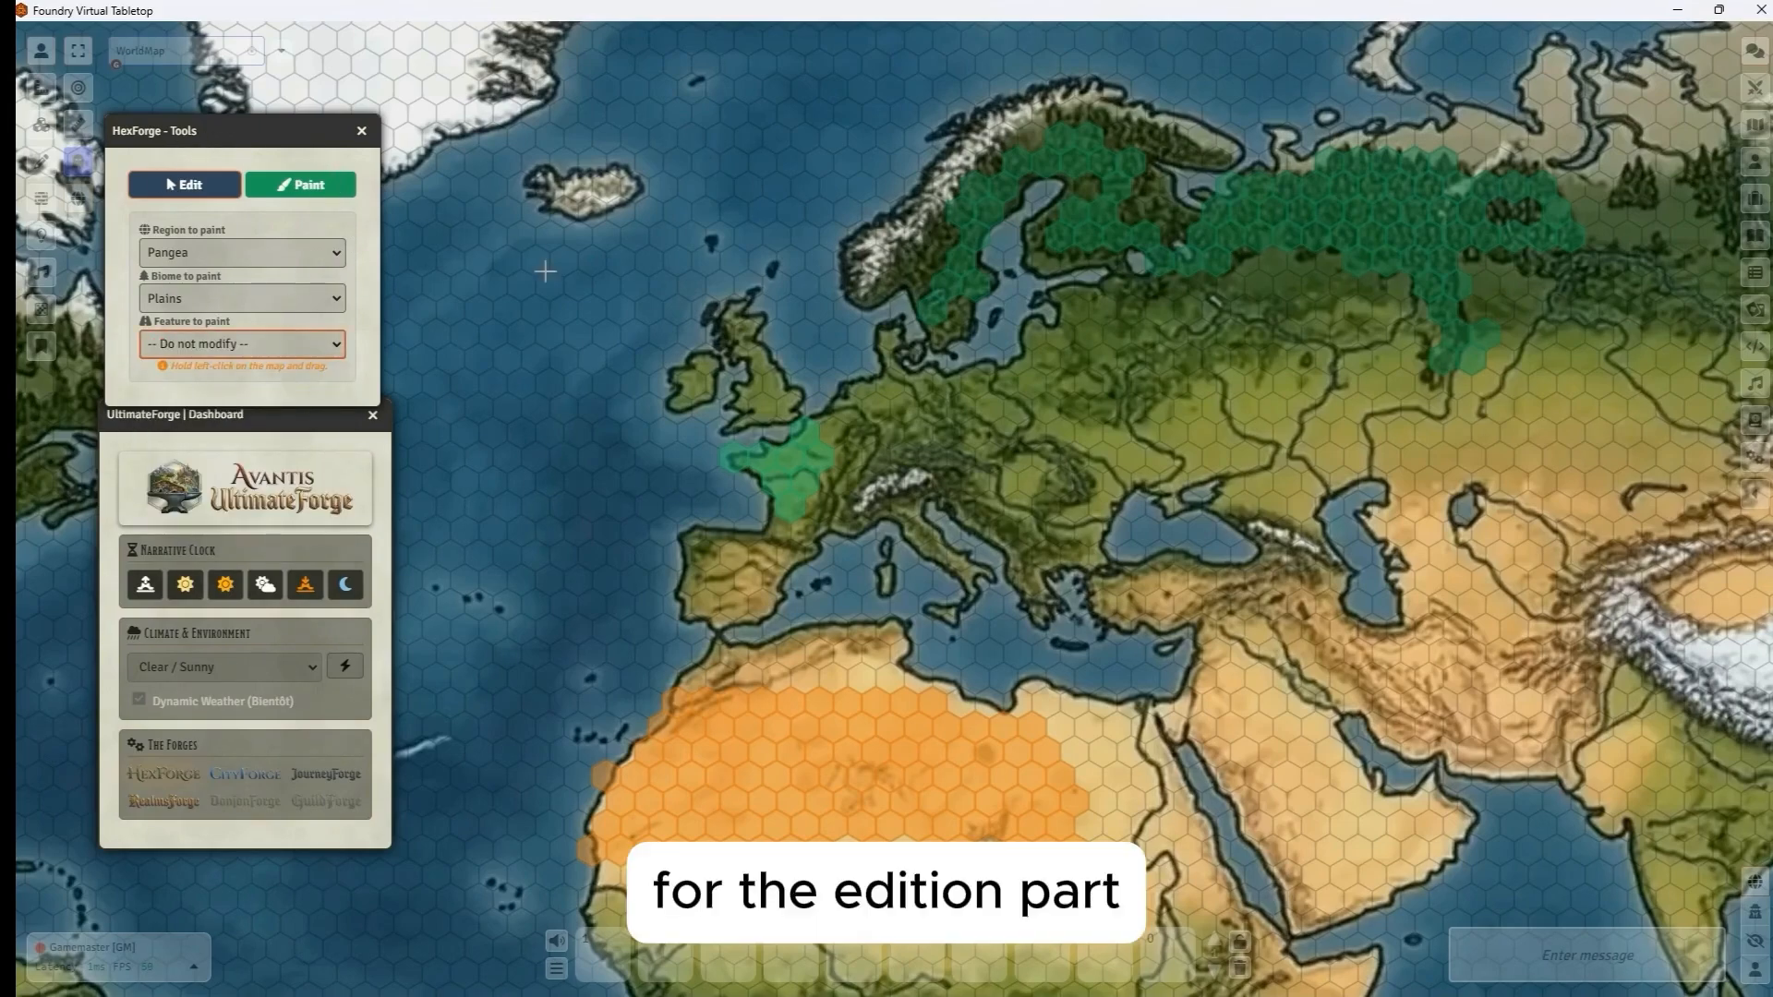
Switch HexForge to Edit mode, open the painted hex at the tip of Brittany, and move its editor aside.
left_click(183, 189)
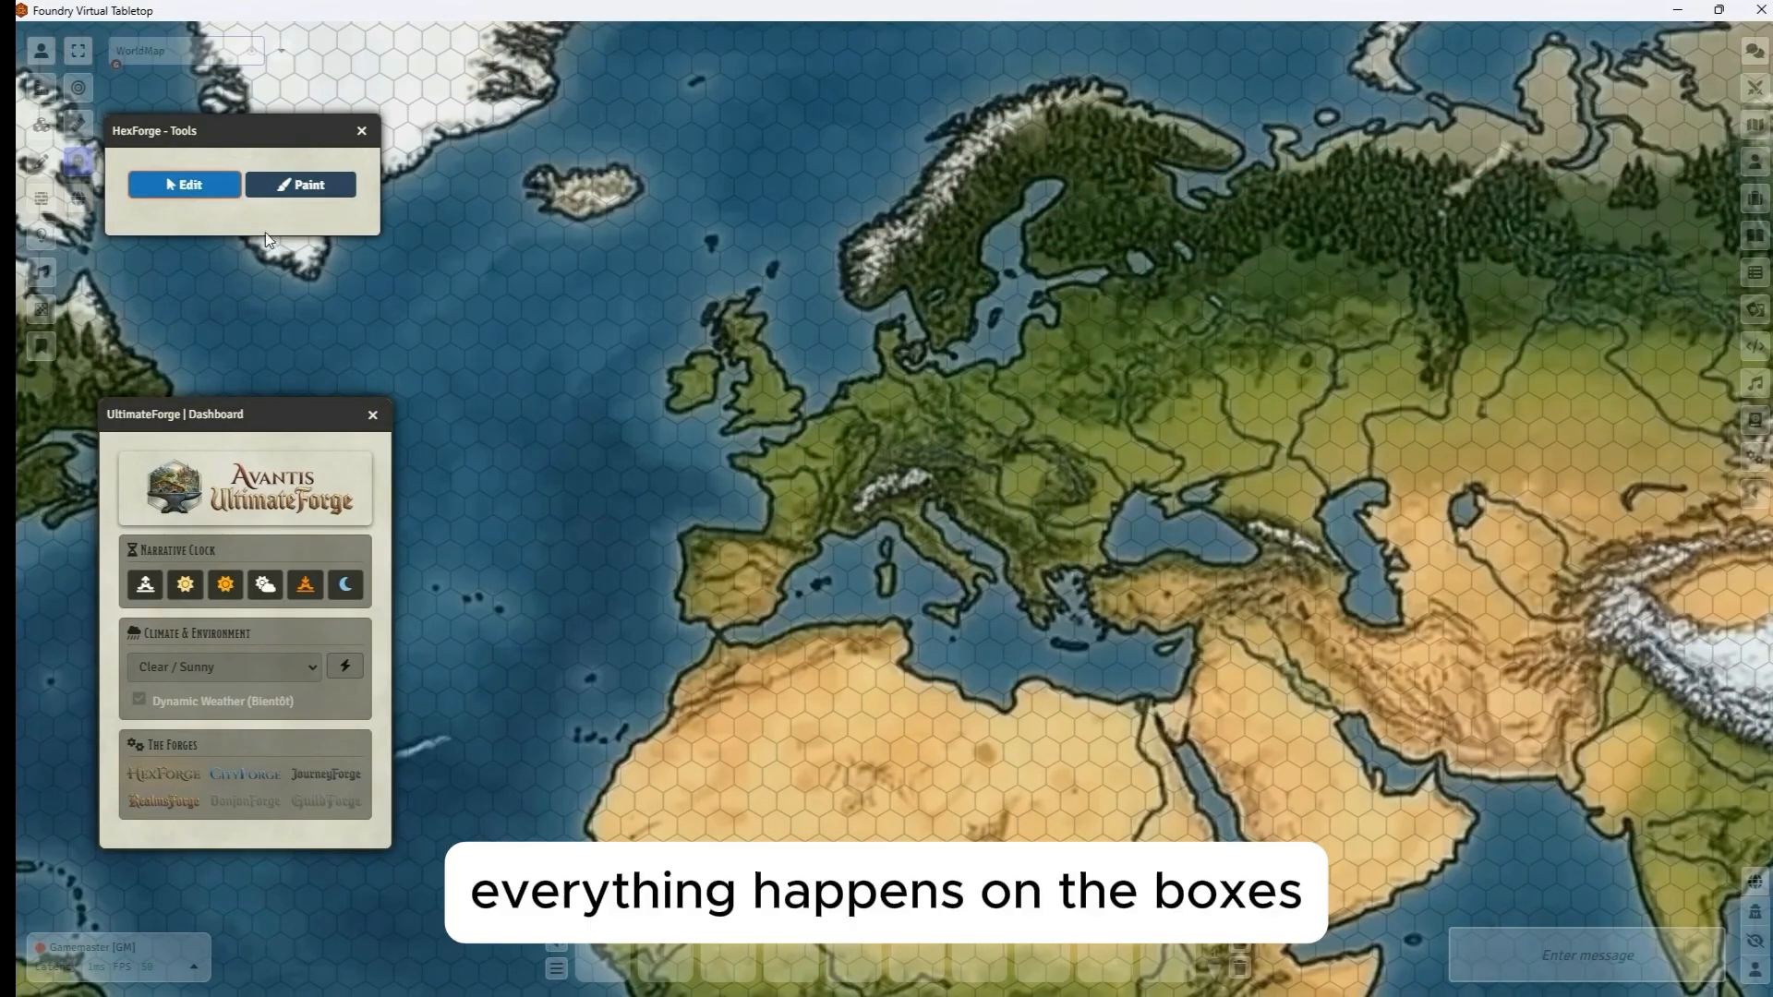
scroll(768, 482, "up", 3)
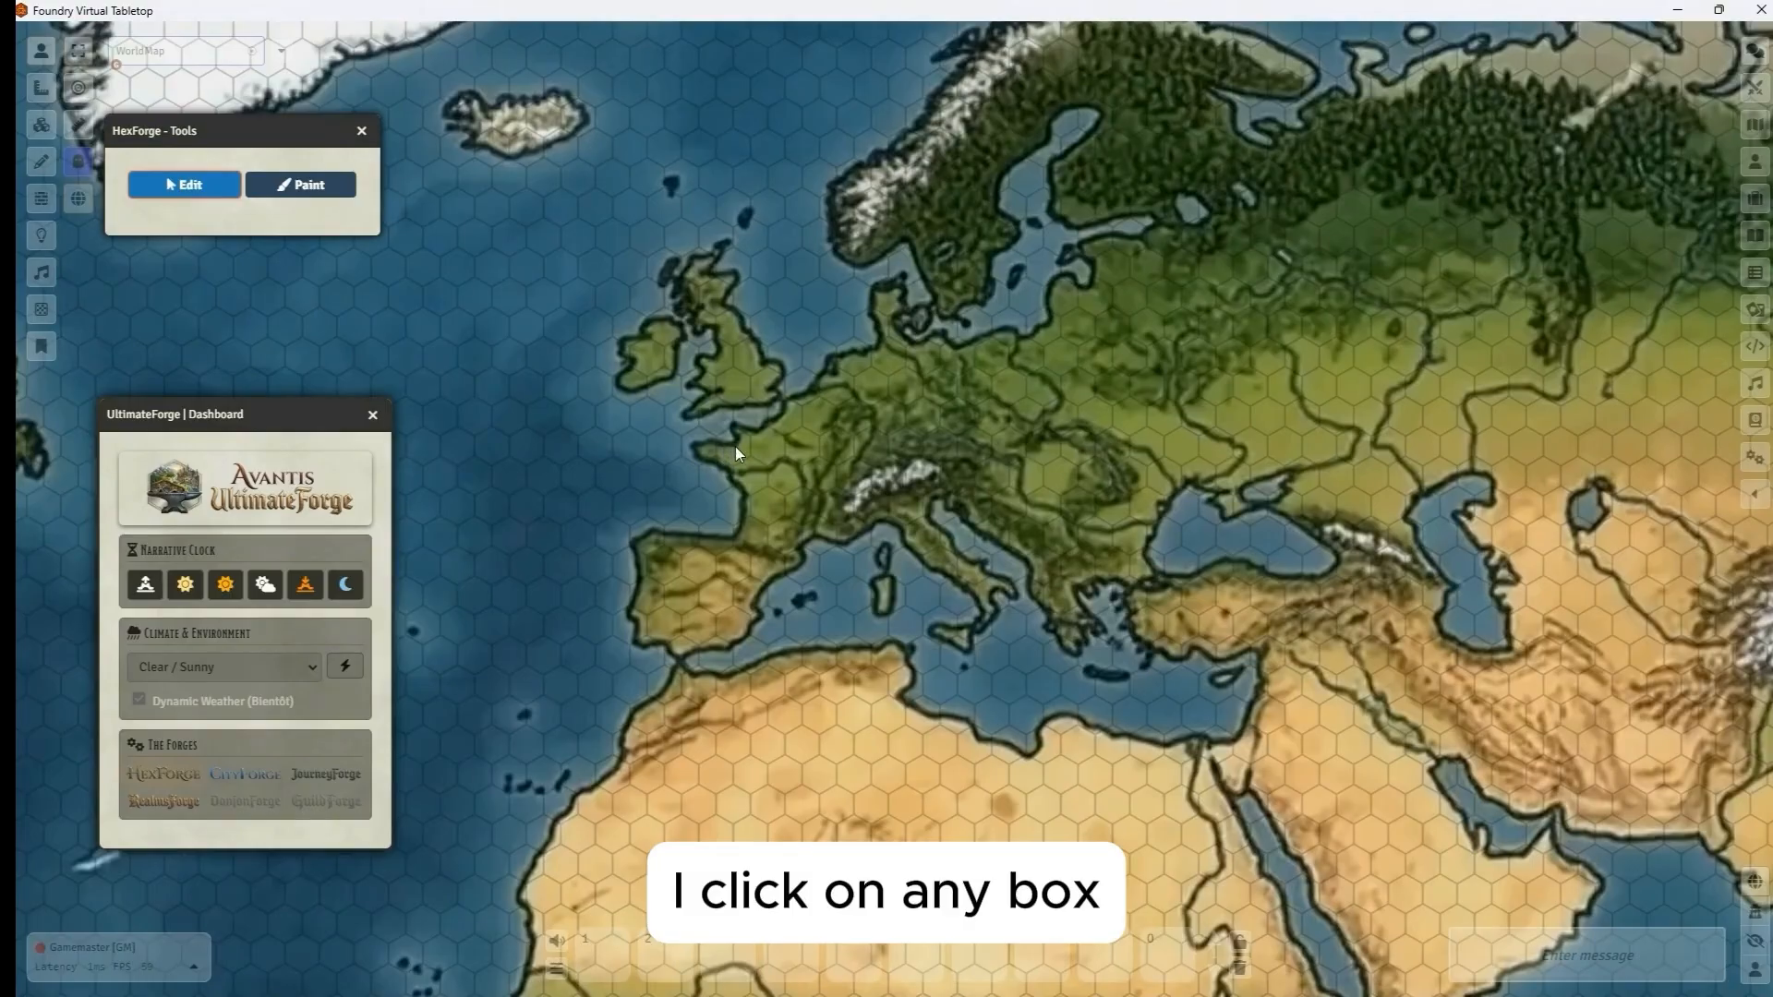
left_click(735, 448)
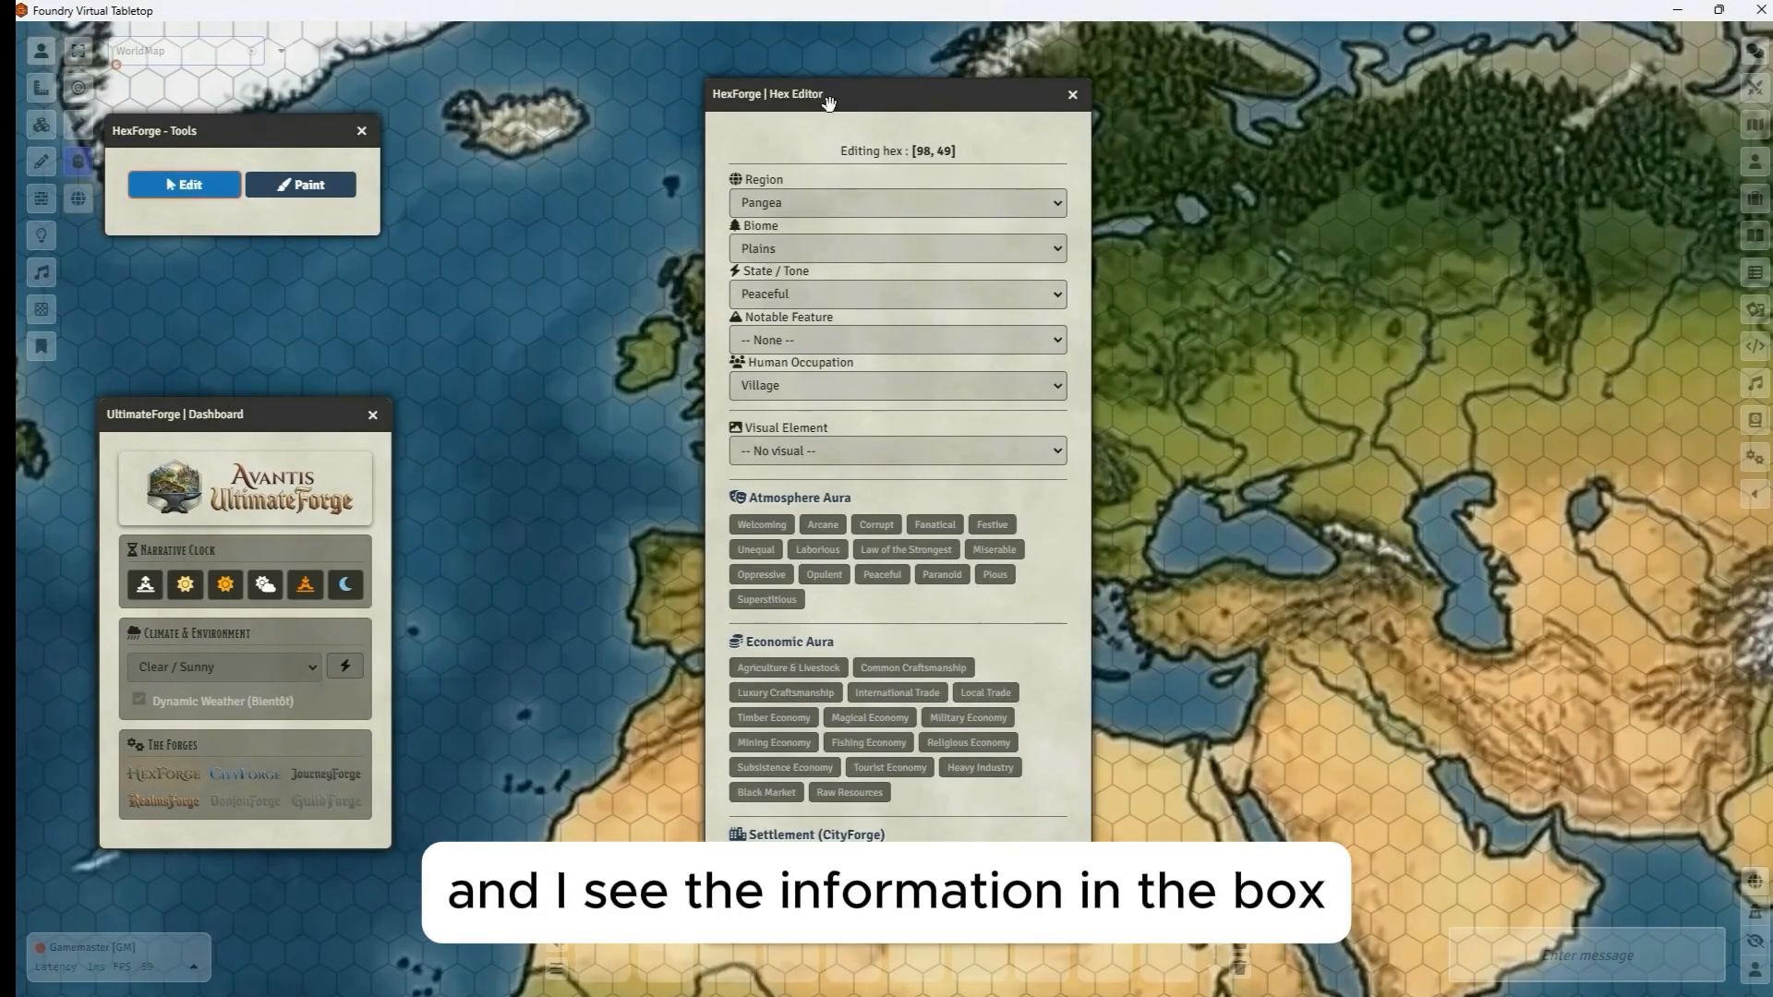
left_click_drag(836, 103, 1189, 102)
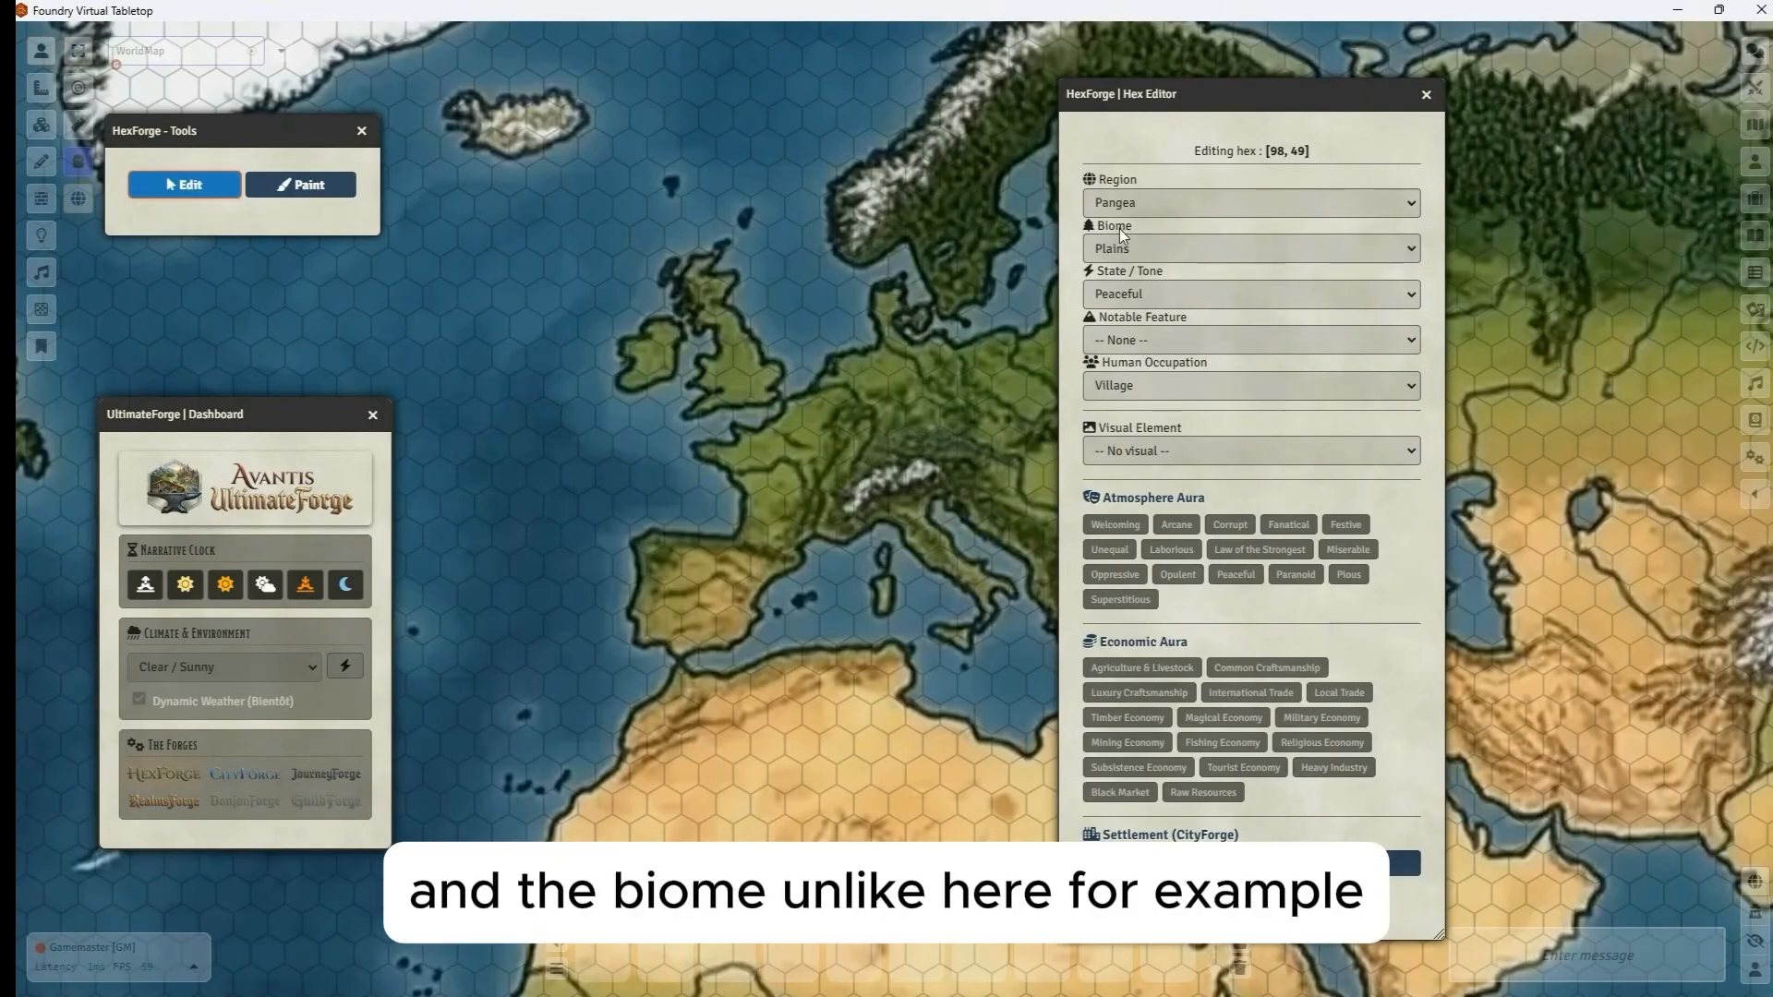
Open the unpainted sea hex between Iceland and Norway and examine its region and biome settings.
left_click(773, 88)
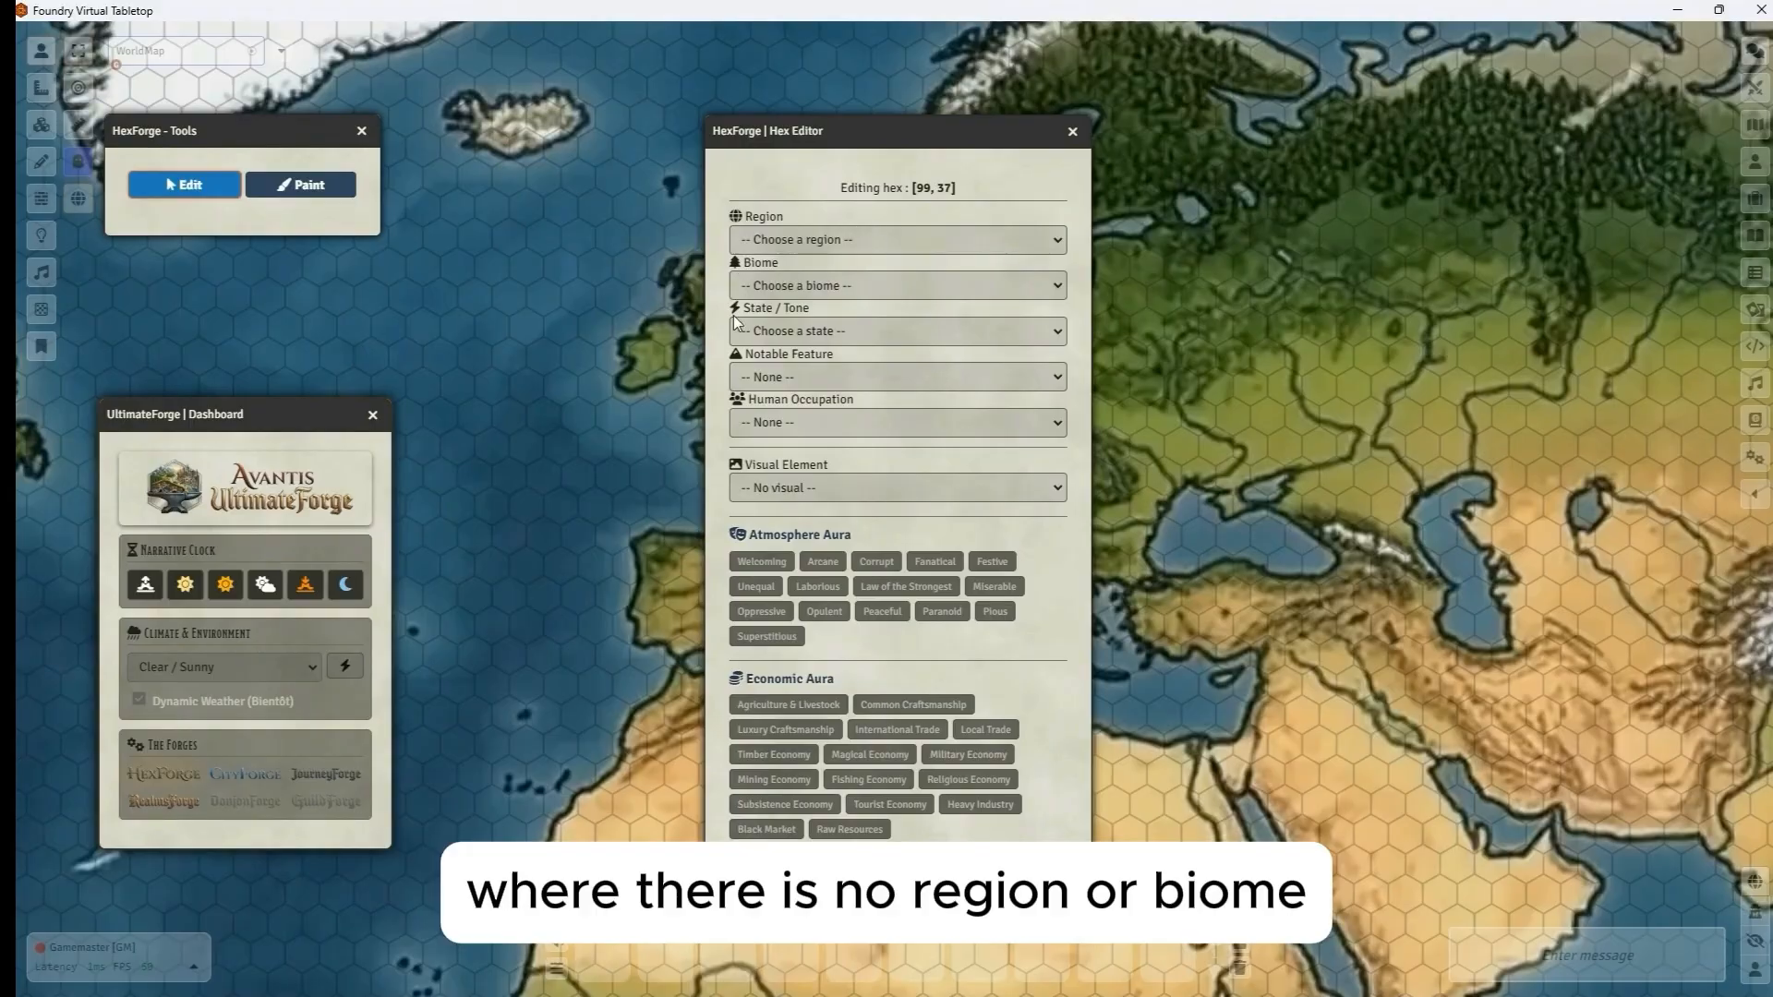
left_click_drag(808, 135, 1134, 140)
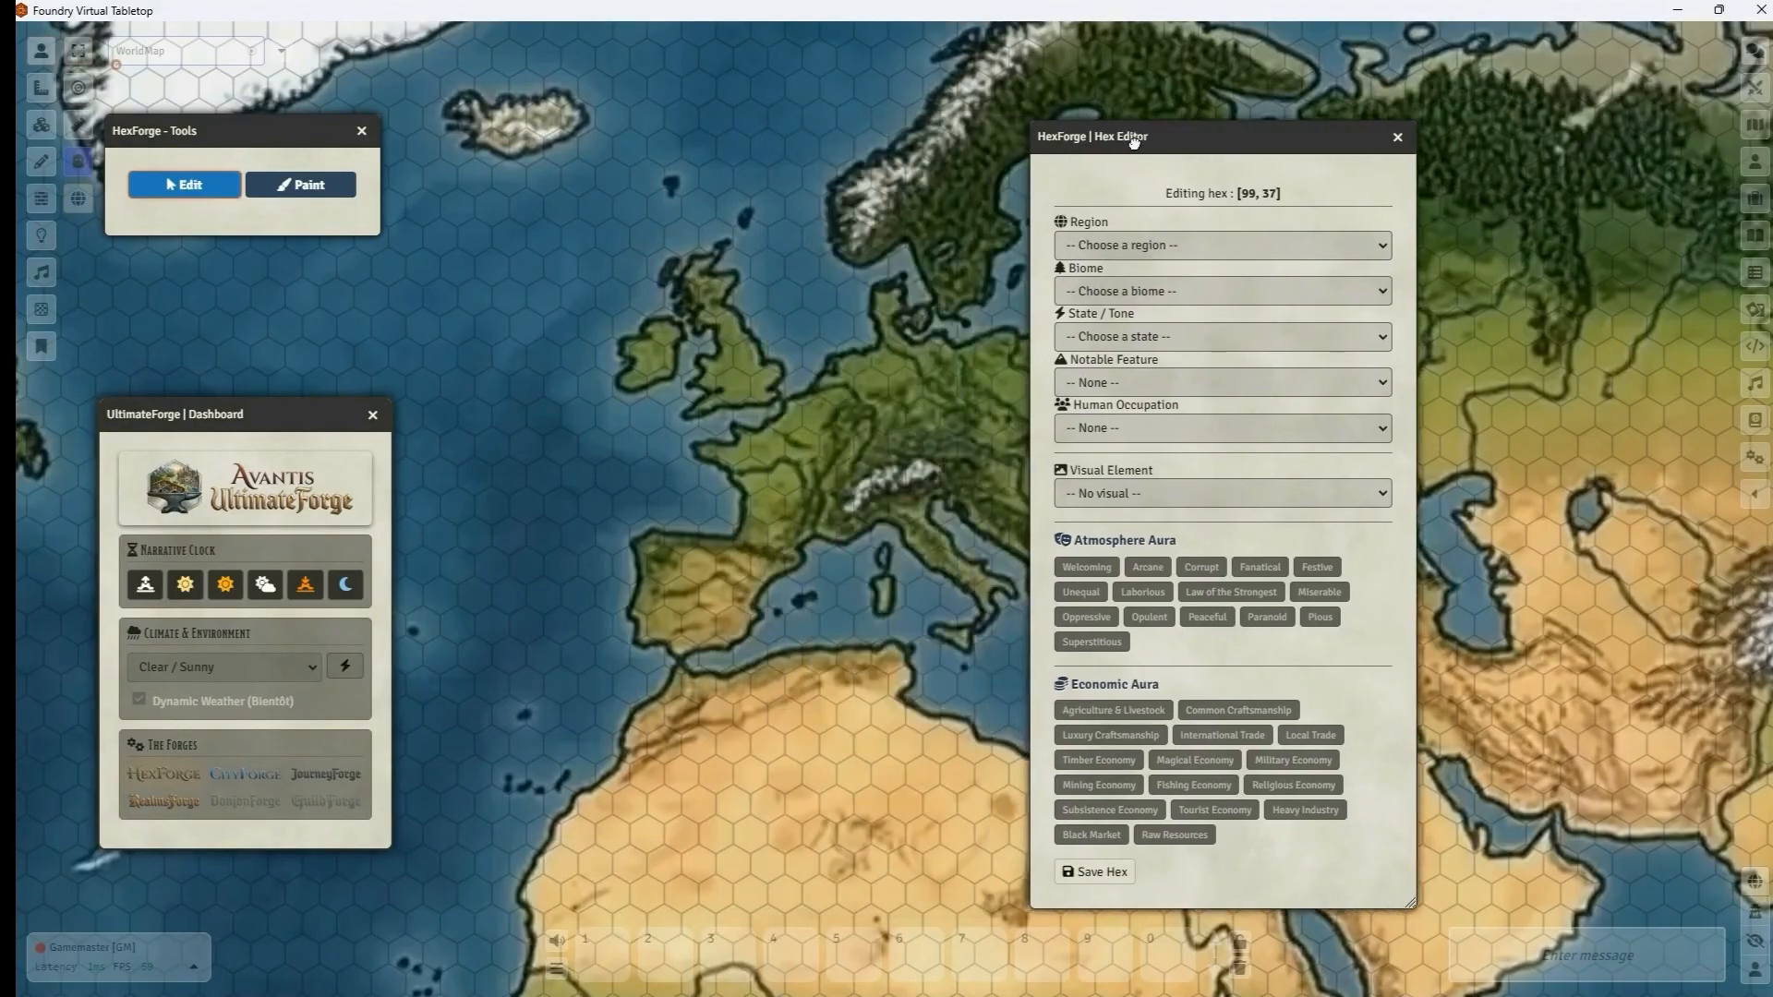
Reopen the Brittany hex [98, 49] and set its Human Occupation to Small Town.
left_click(735, 441)
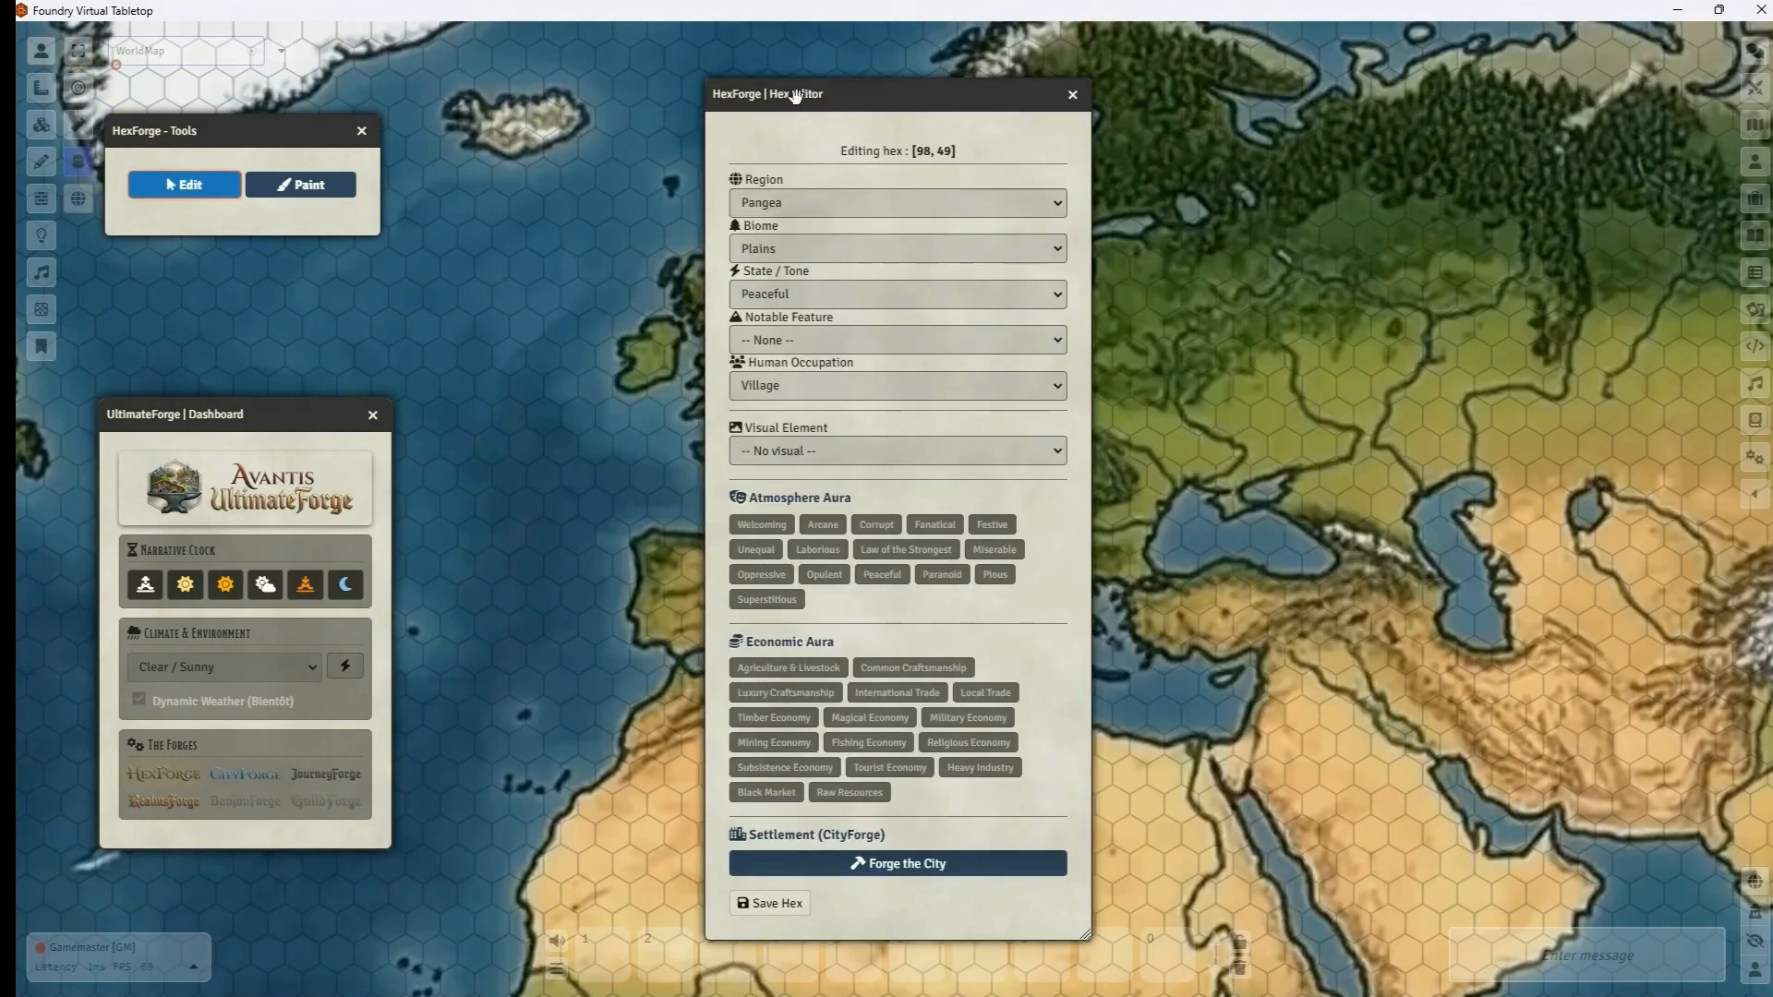
left_click_drag(769, 469, 507, 452)
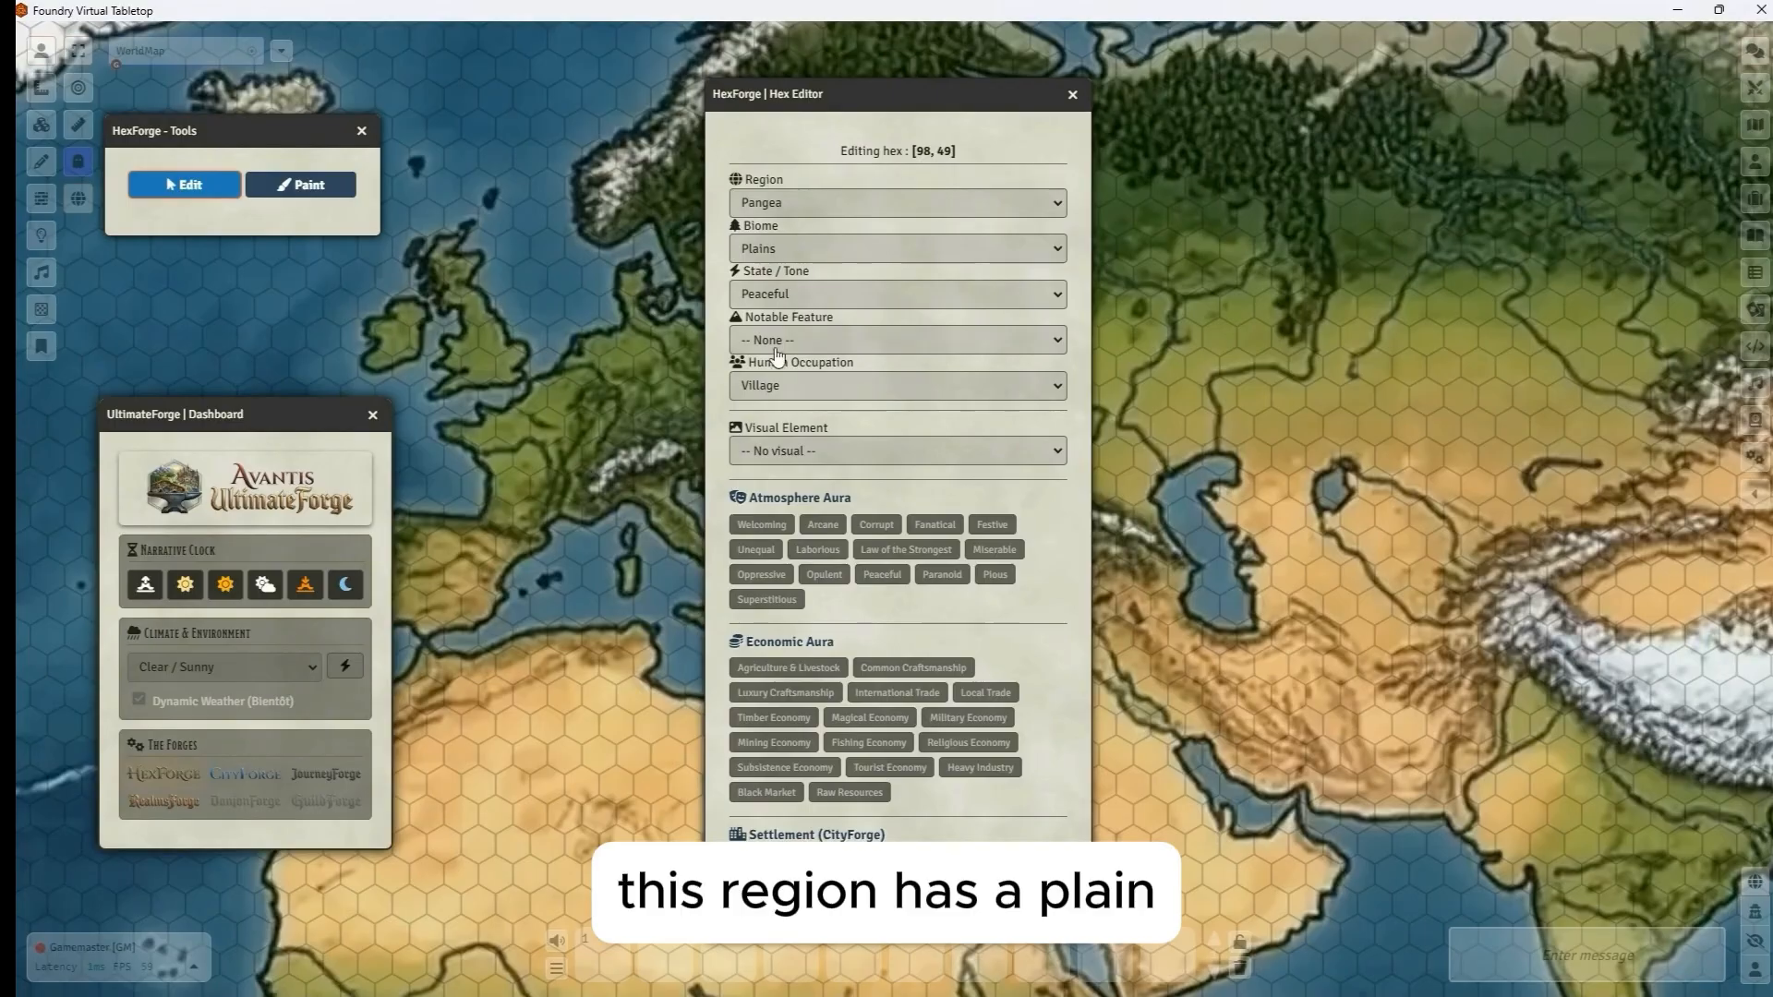
left_click(779, 386)
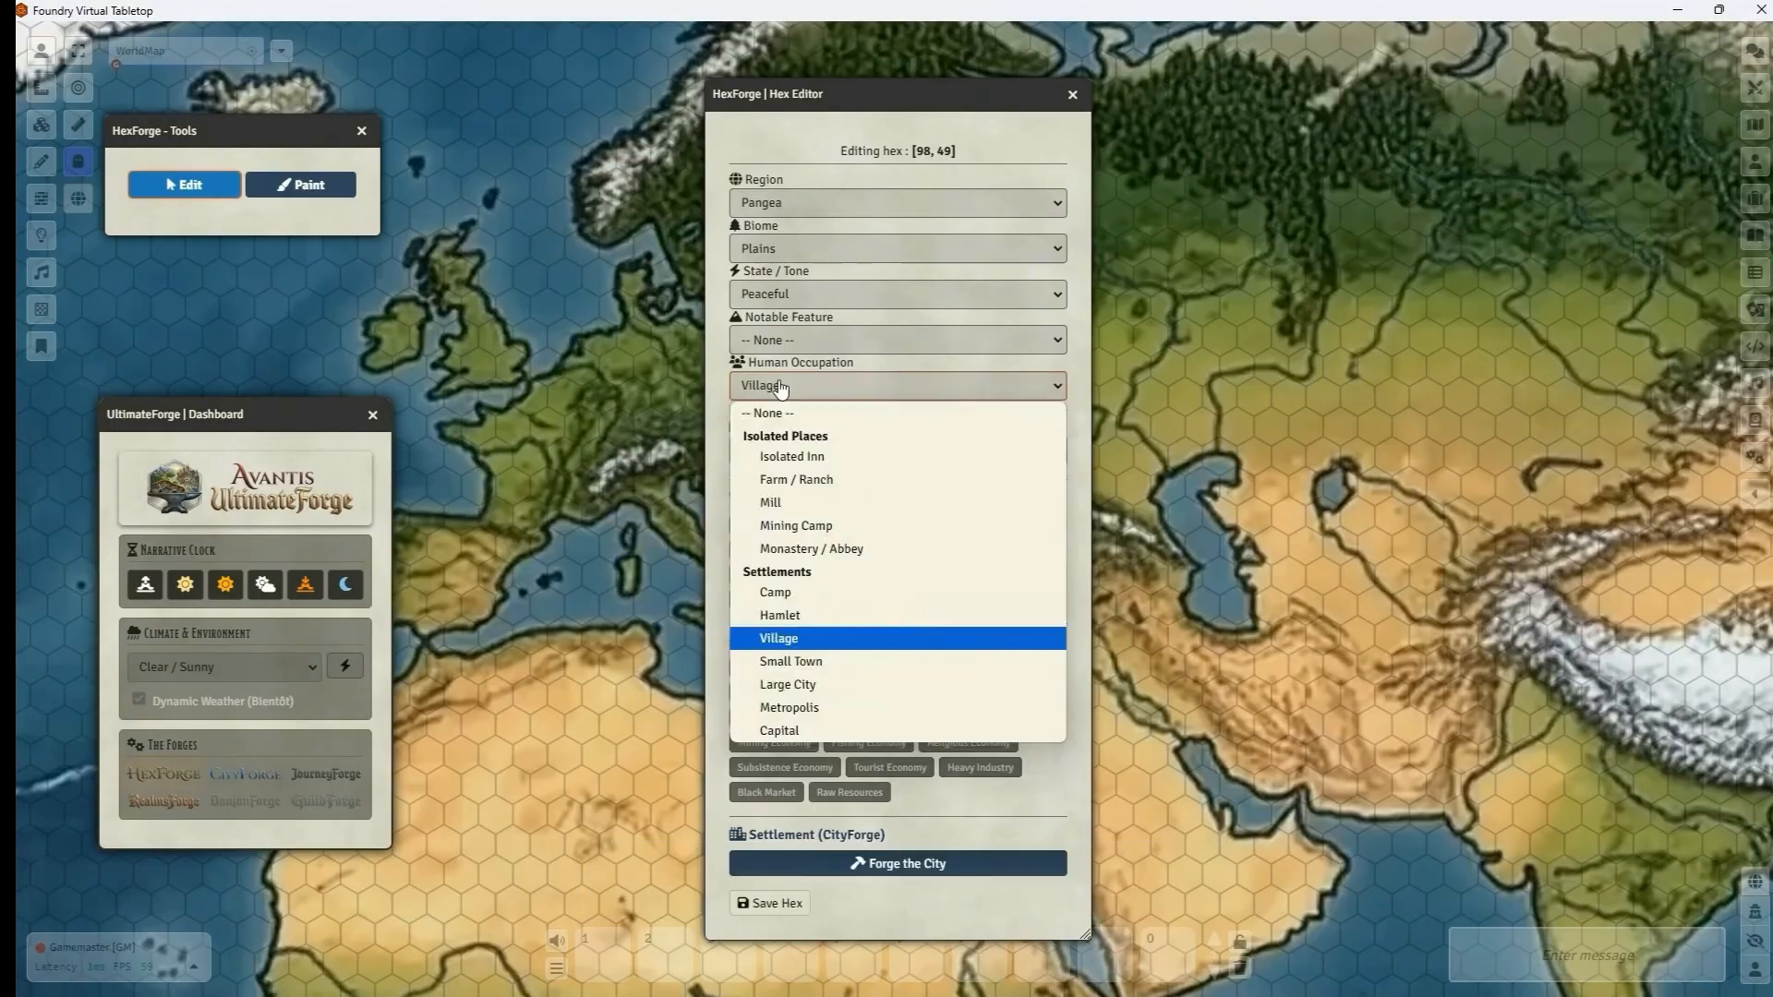
left_click(801, 661)
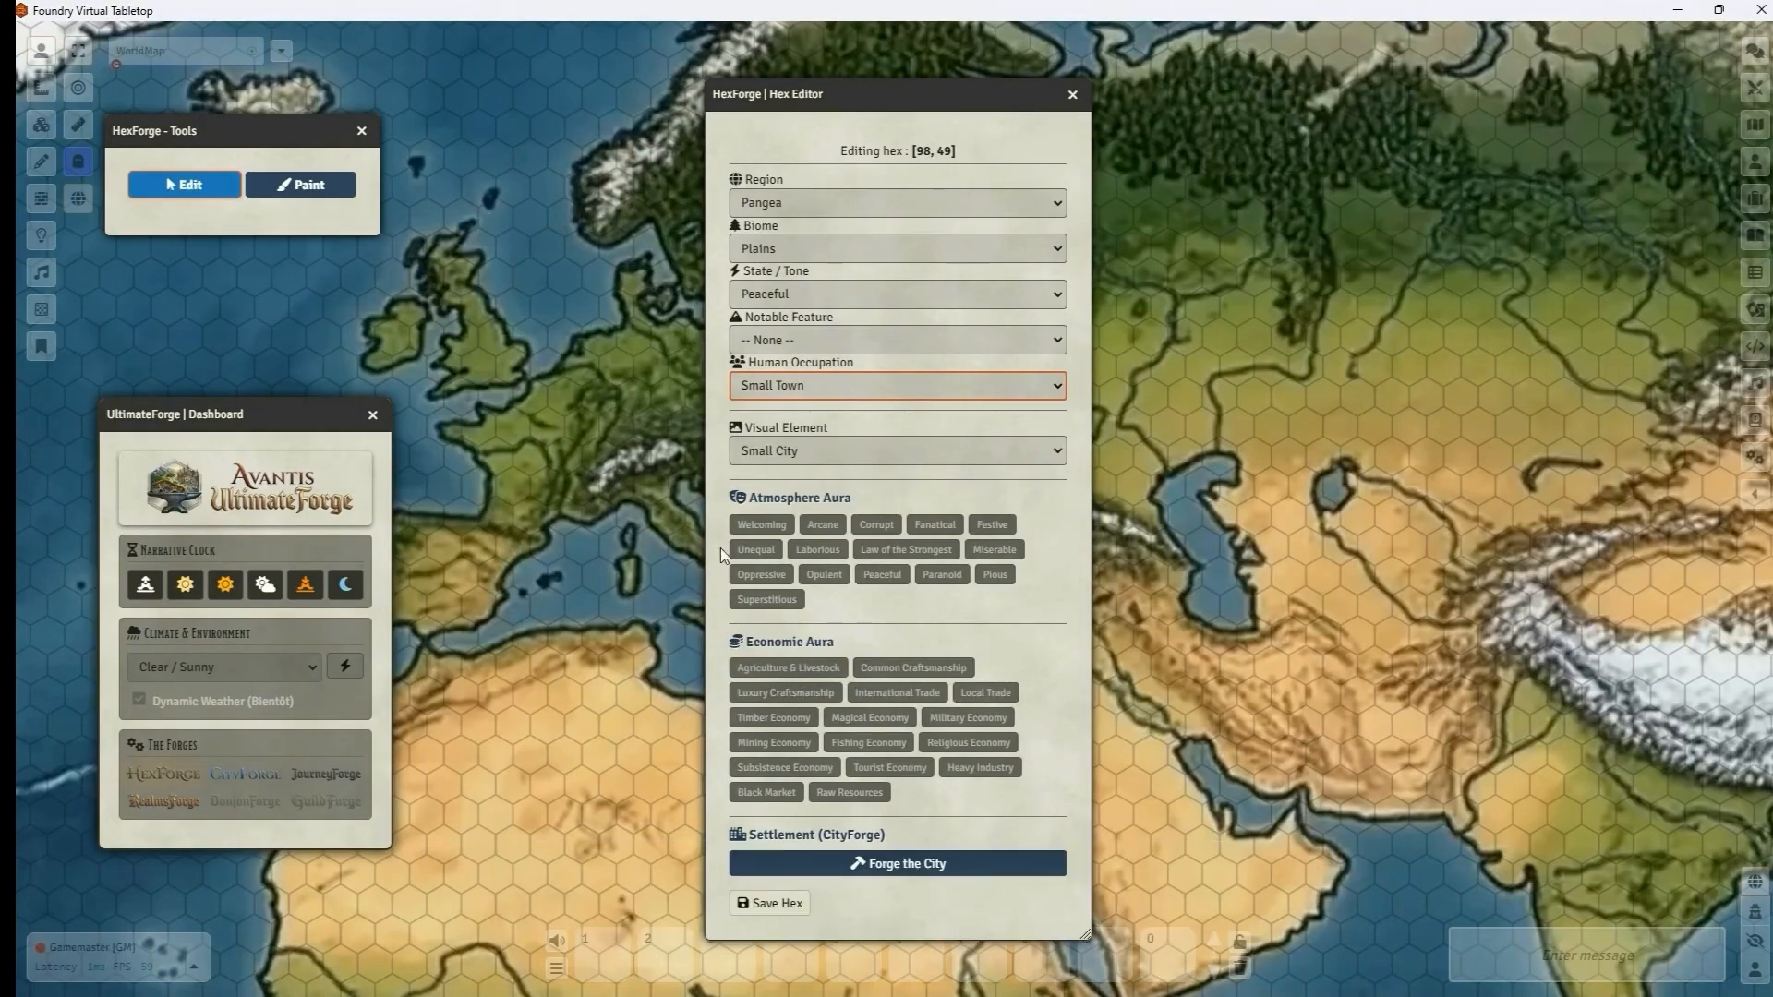
Launch CityForge for the Brittany hex, move its window aside, and inspect the town icon placed on the map.
left_click(897, 694)
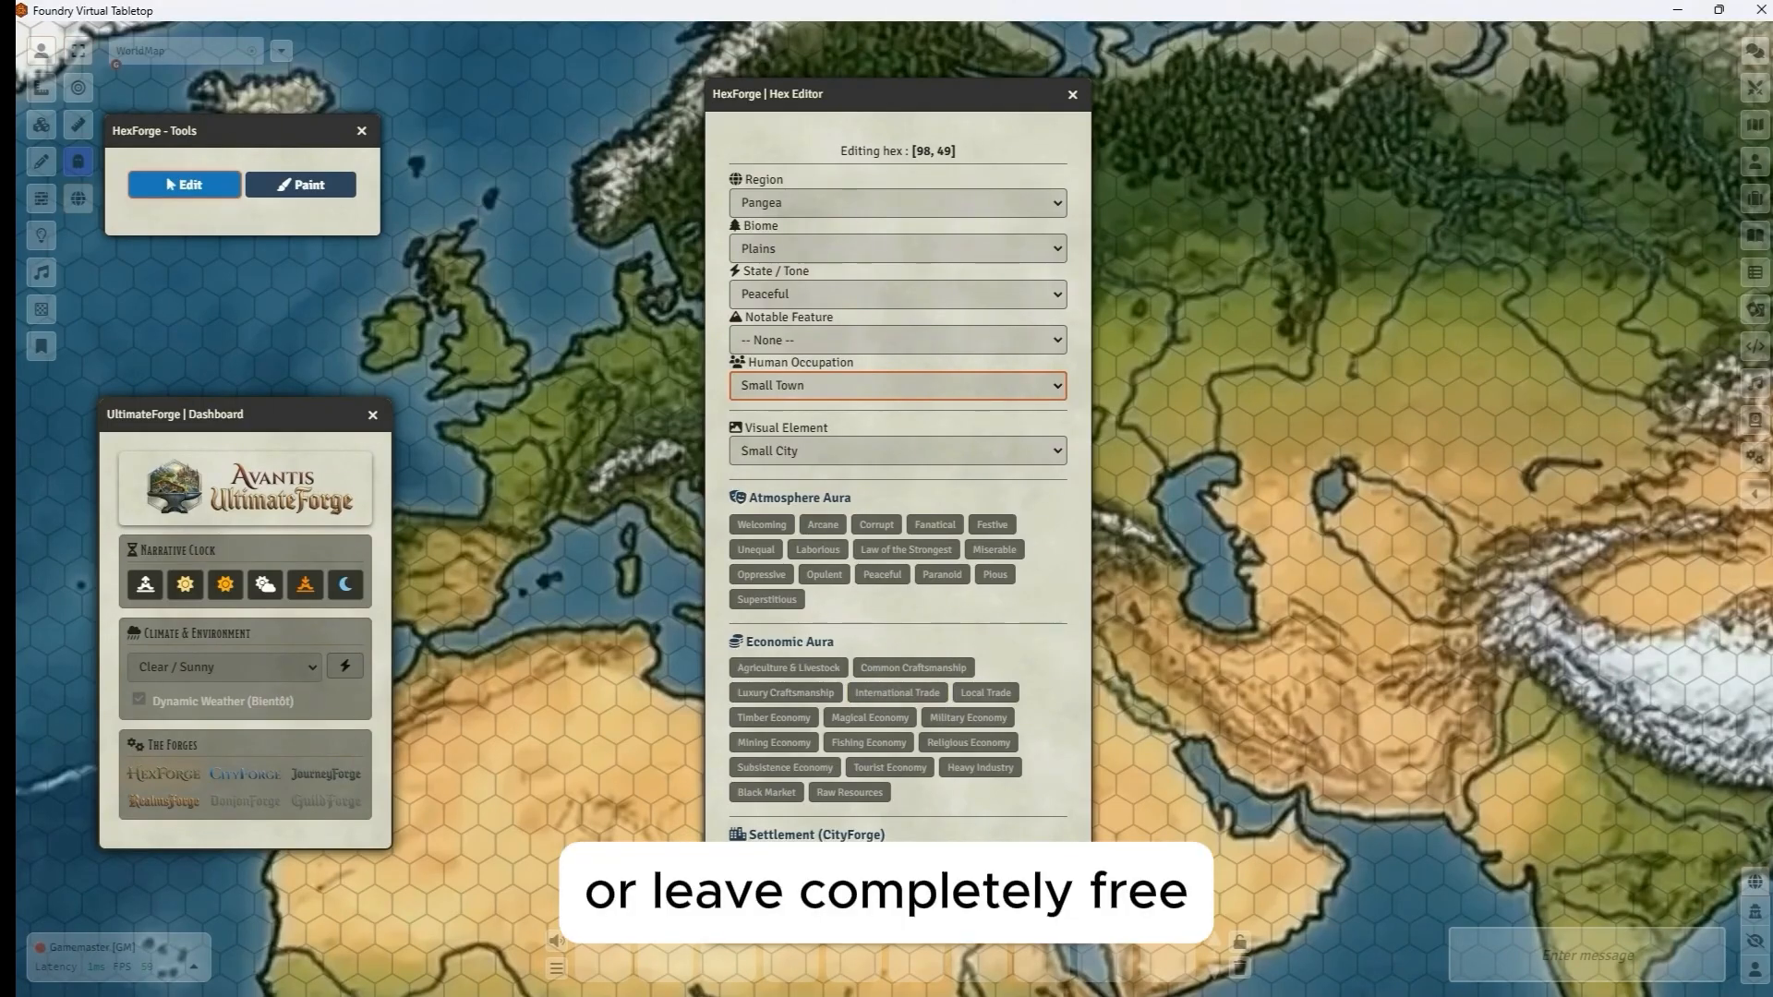
left_click(896, 863)
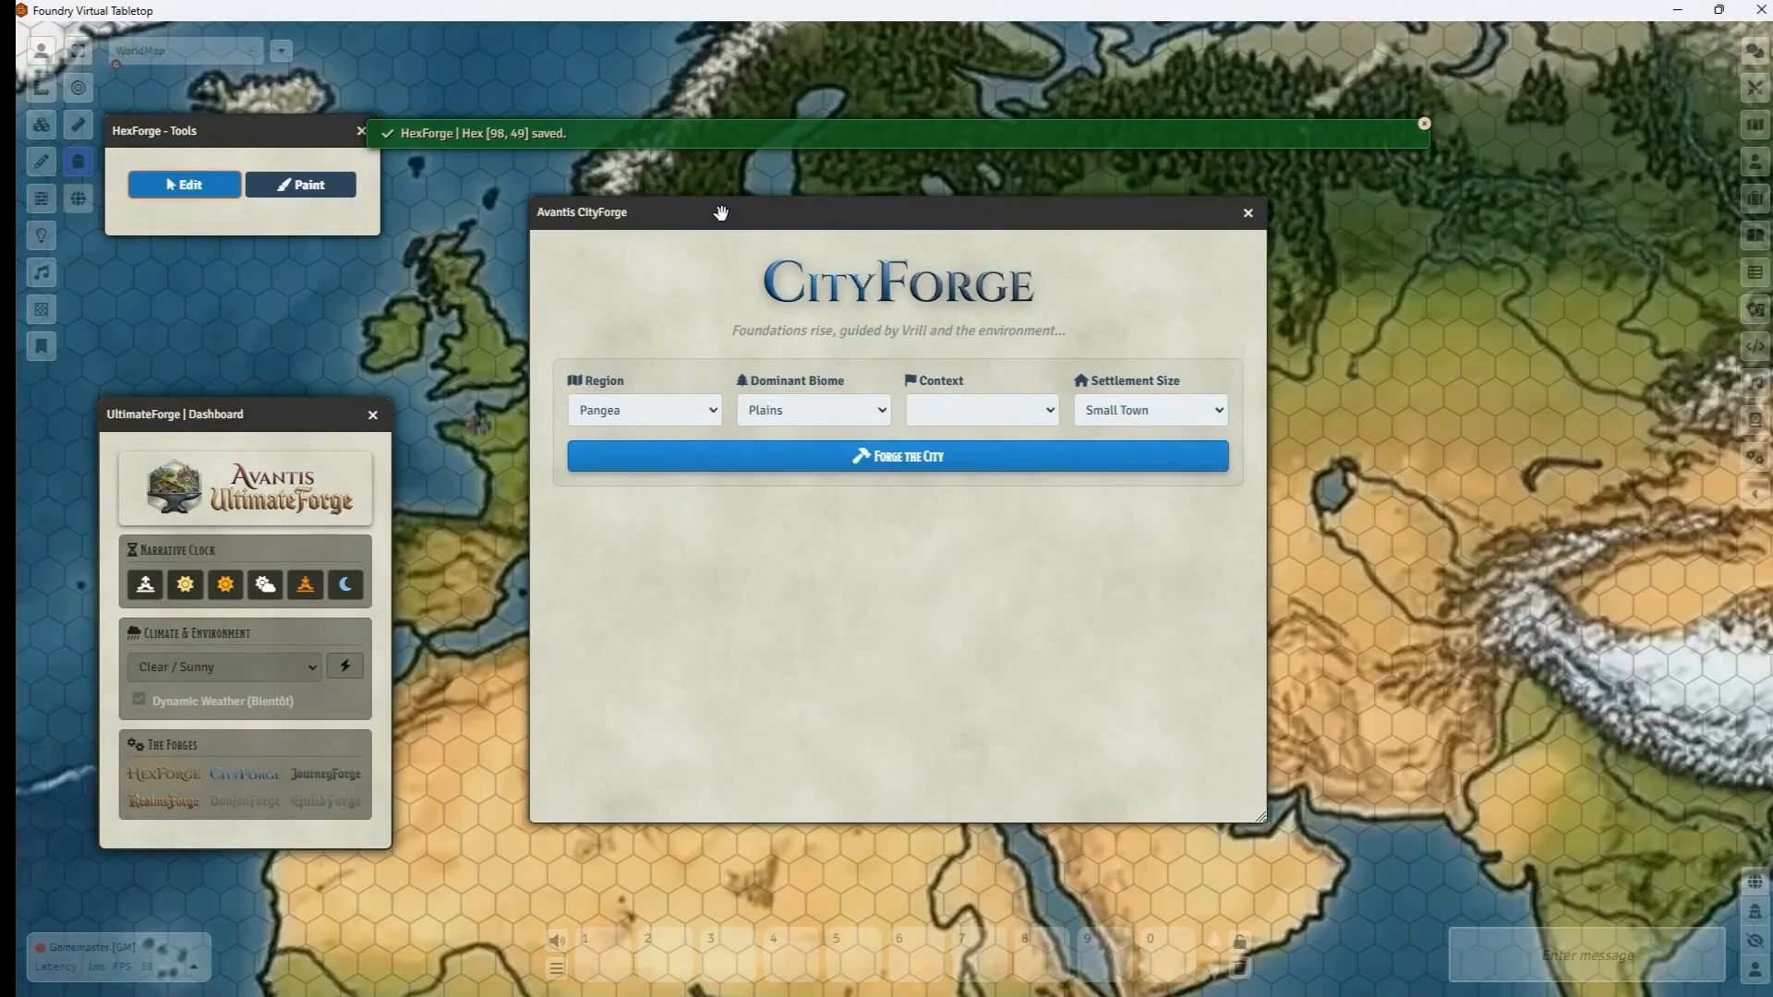
left_click_drag(721, 222, 1085, 187)
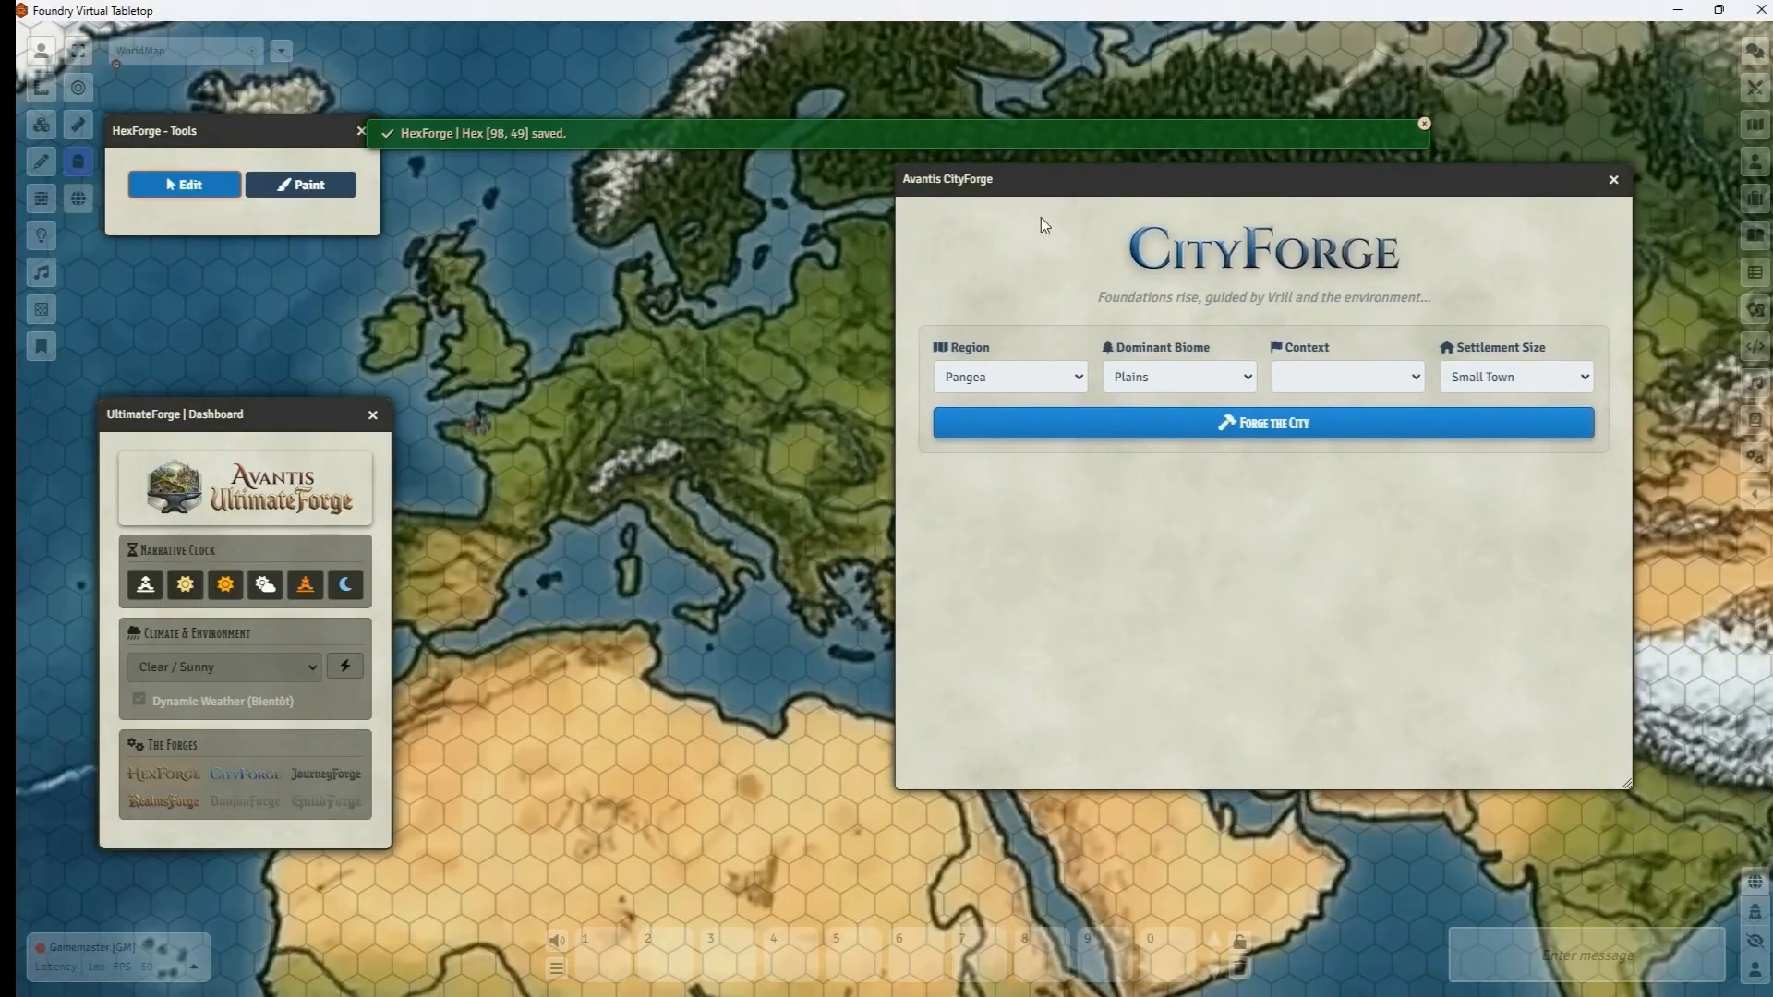
scroll(529, 447, "up", 5)
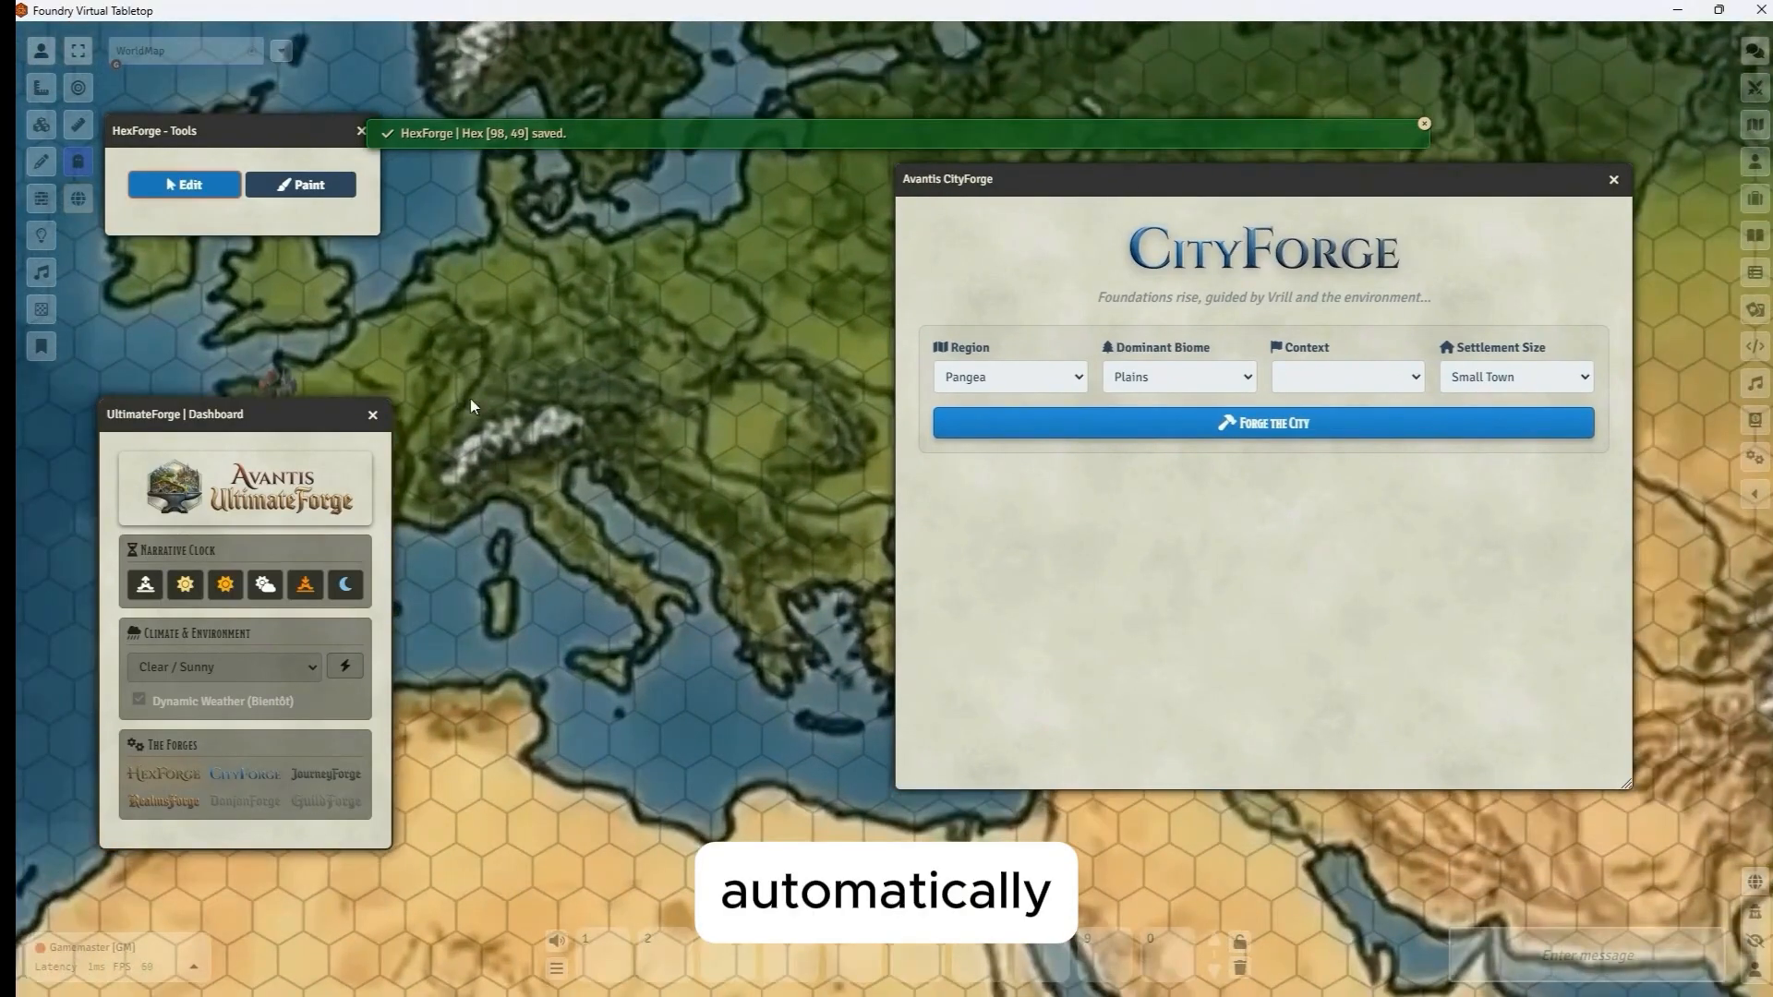
scroll(613, 483, "up", 3)
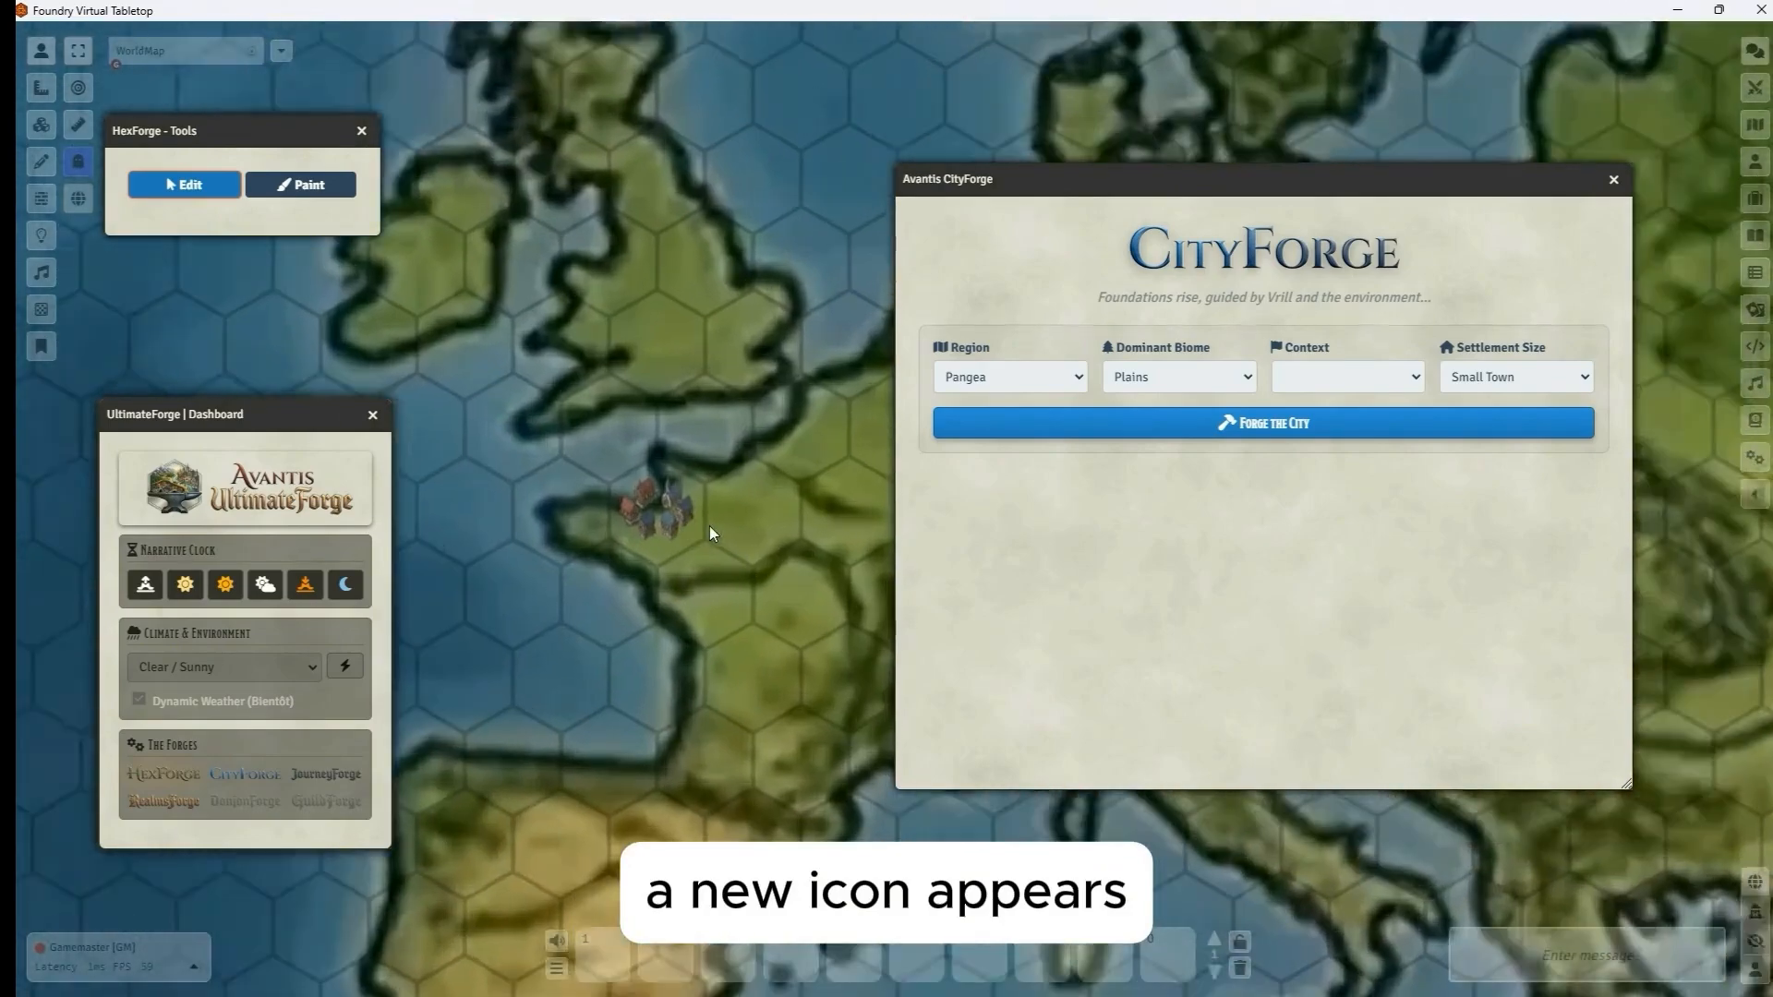
scroll(661, 498, "down", 8)
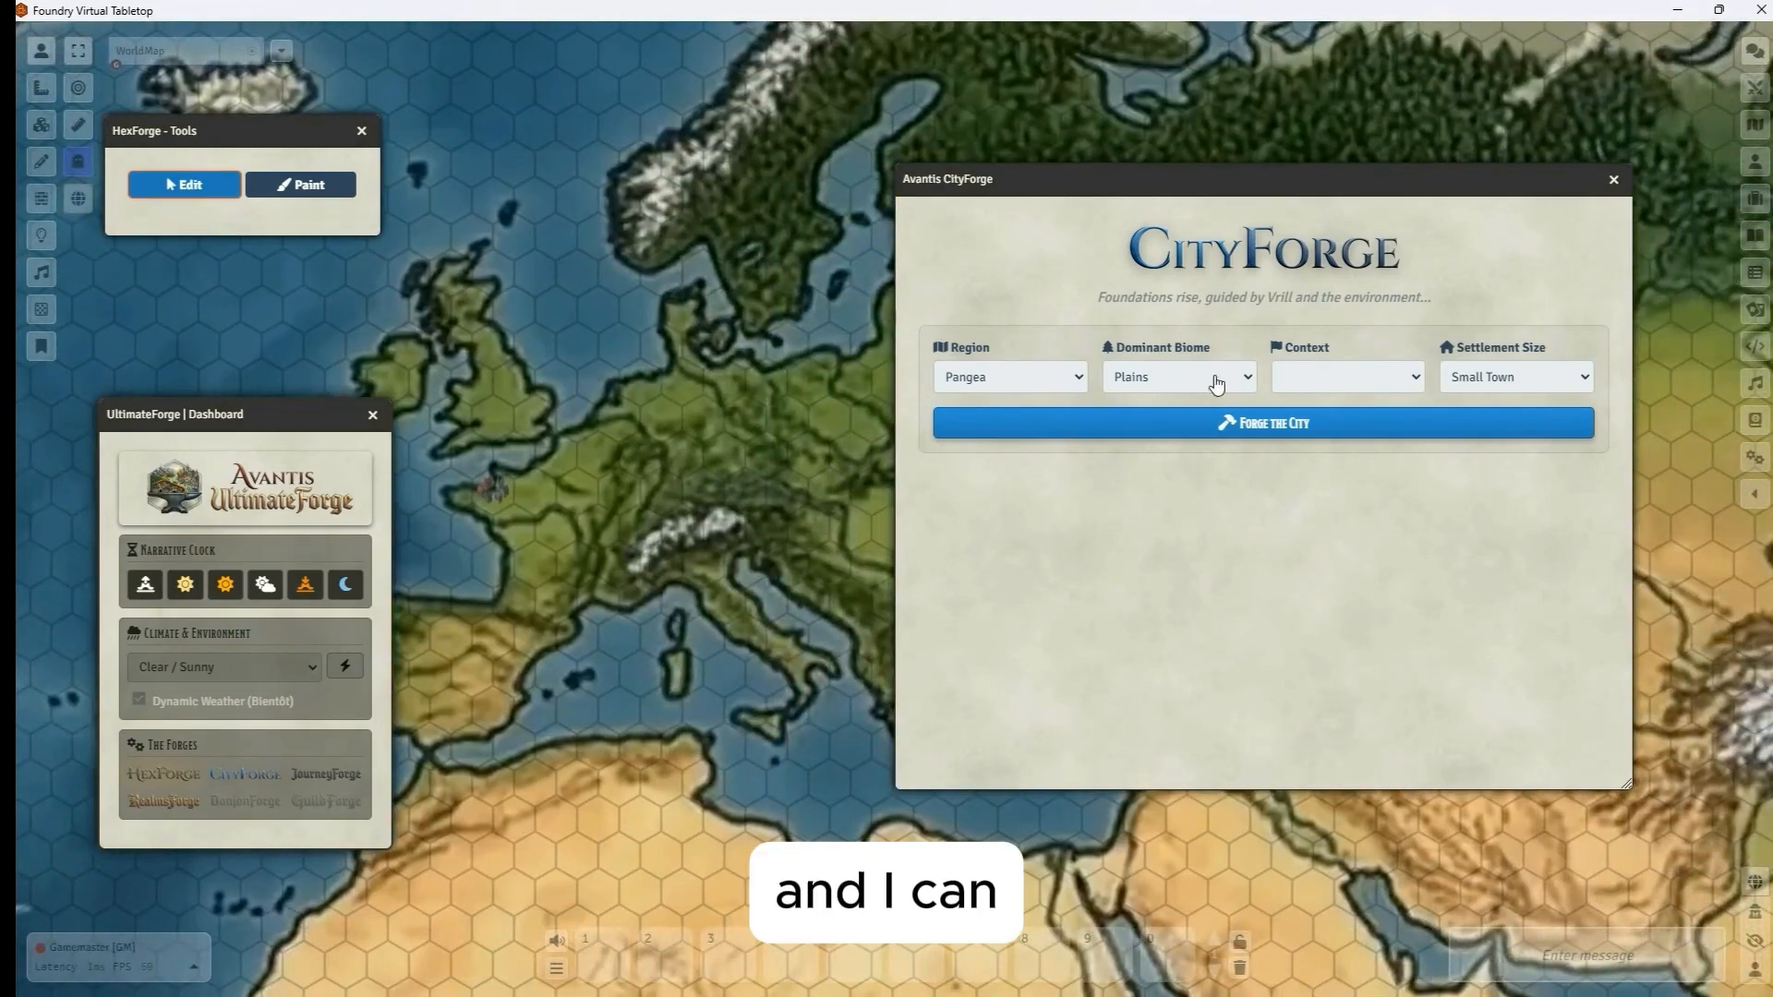
Set the city's context to Stability & Peace, forge the Small Town, and read through its generated description.
left_click(1385, 378)
left_click(1349, 456)
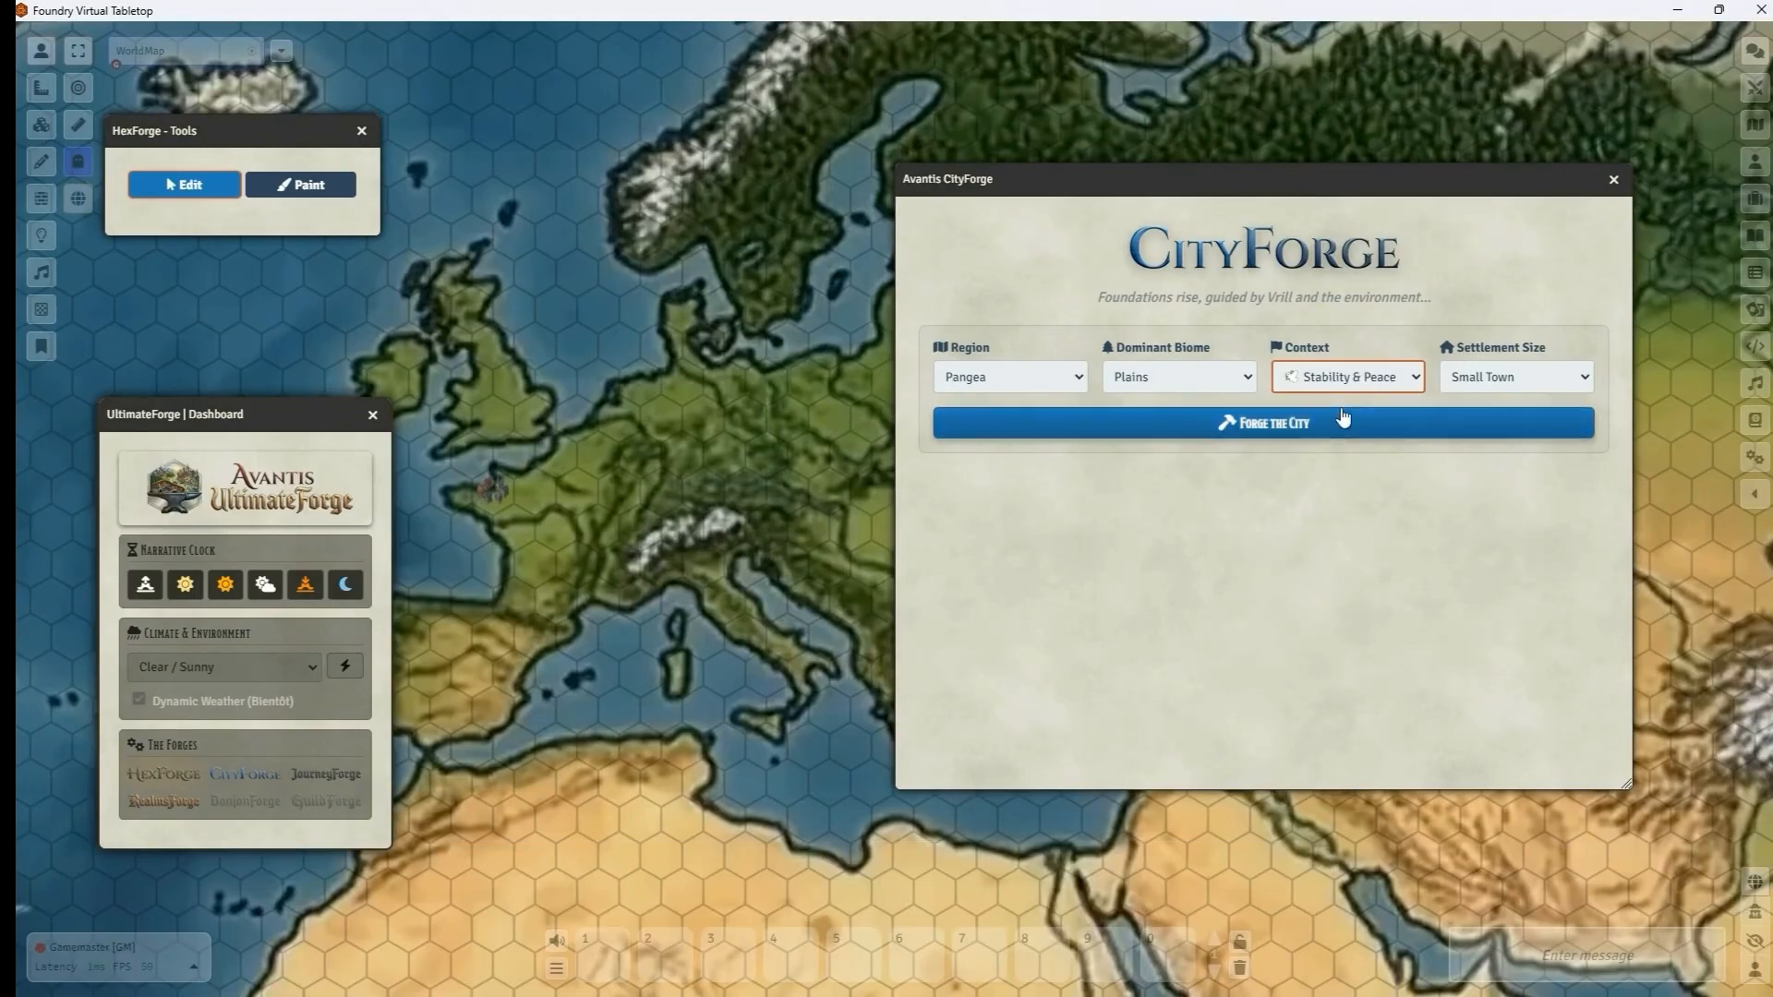
left_click(1290, 427)
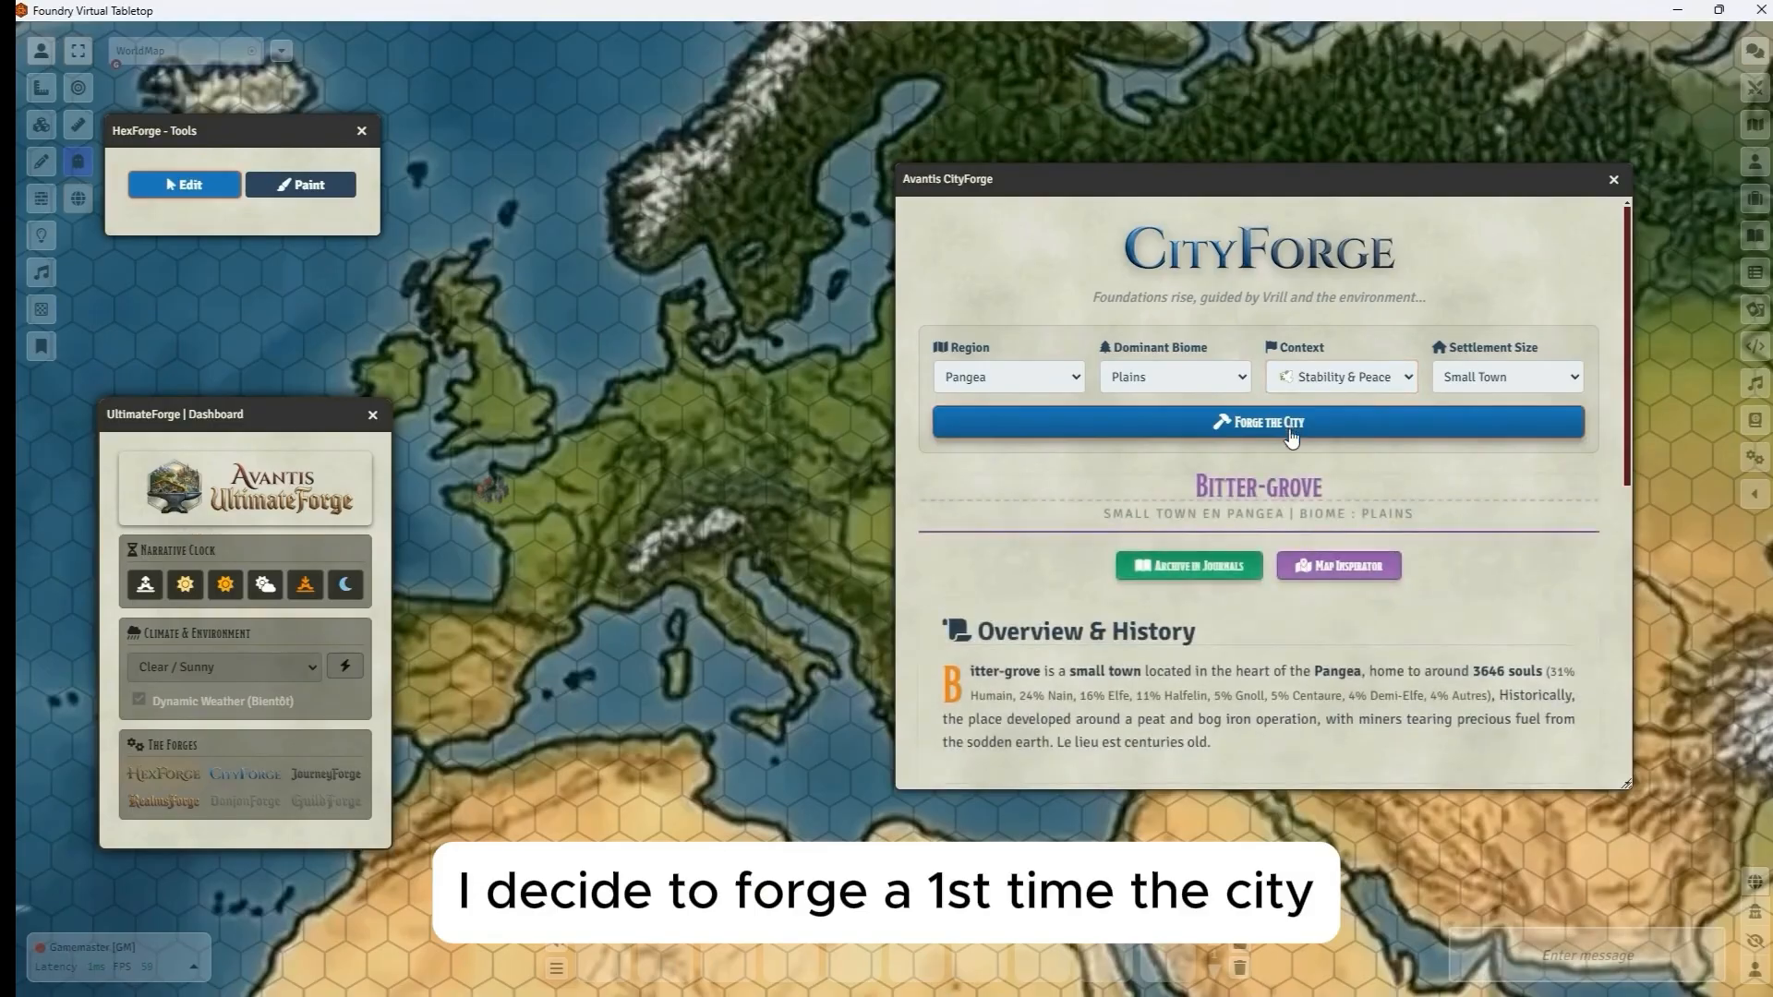
scroll(1332, 556, "down", 4)
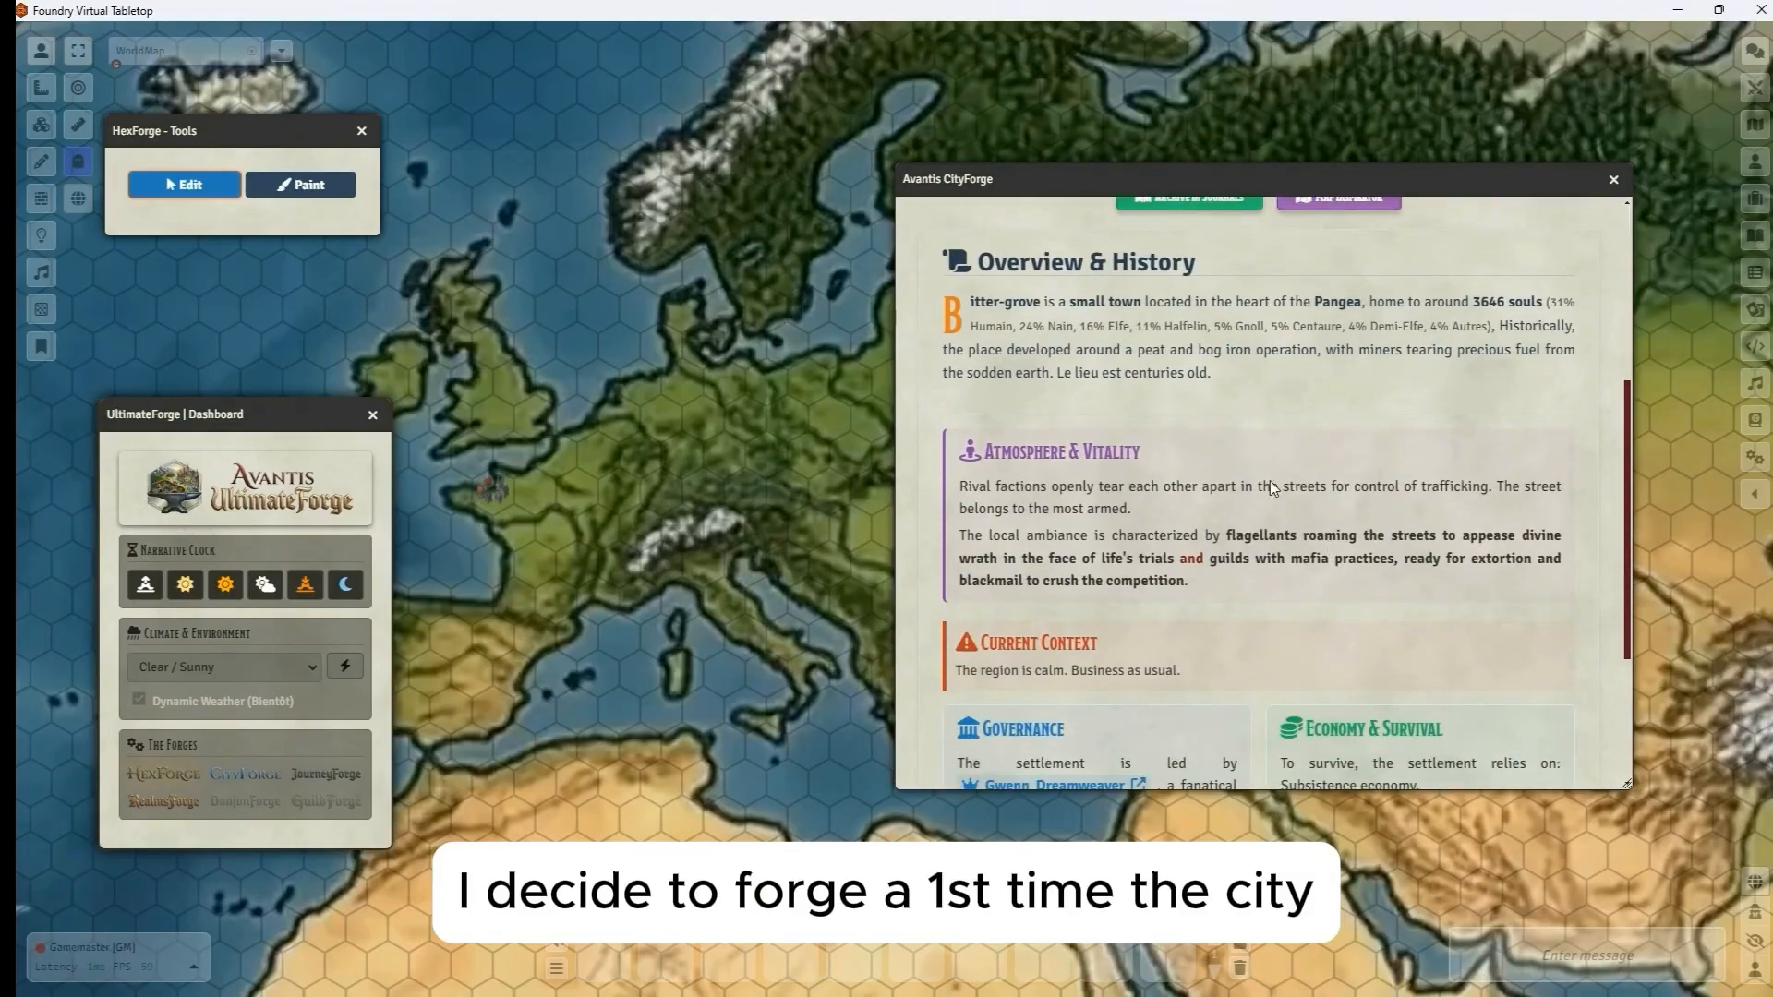
scroll(1237, 471, "down", 3)
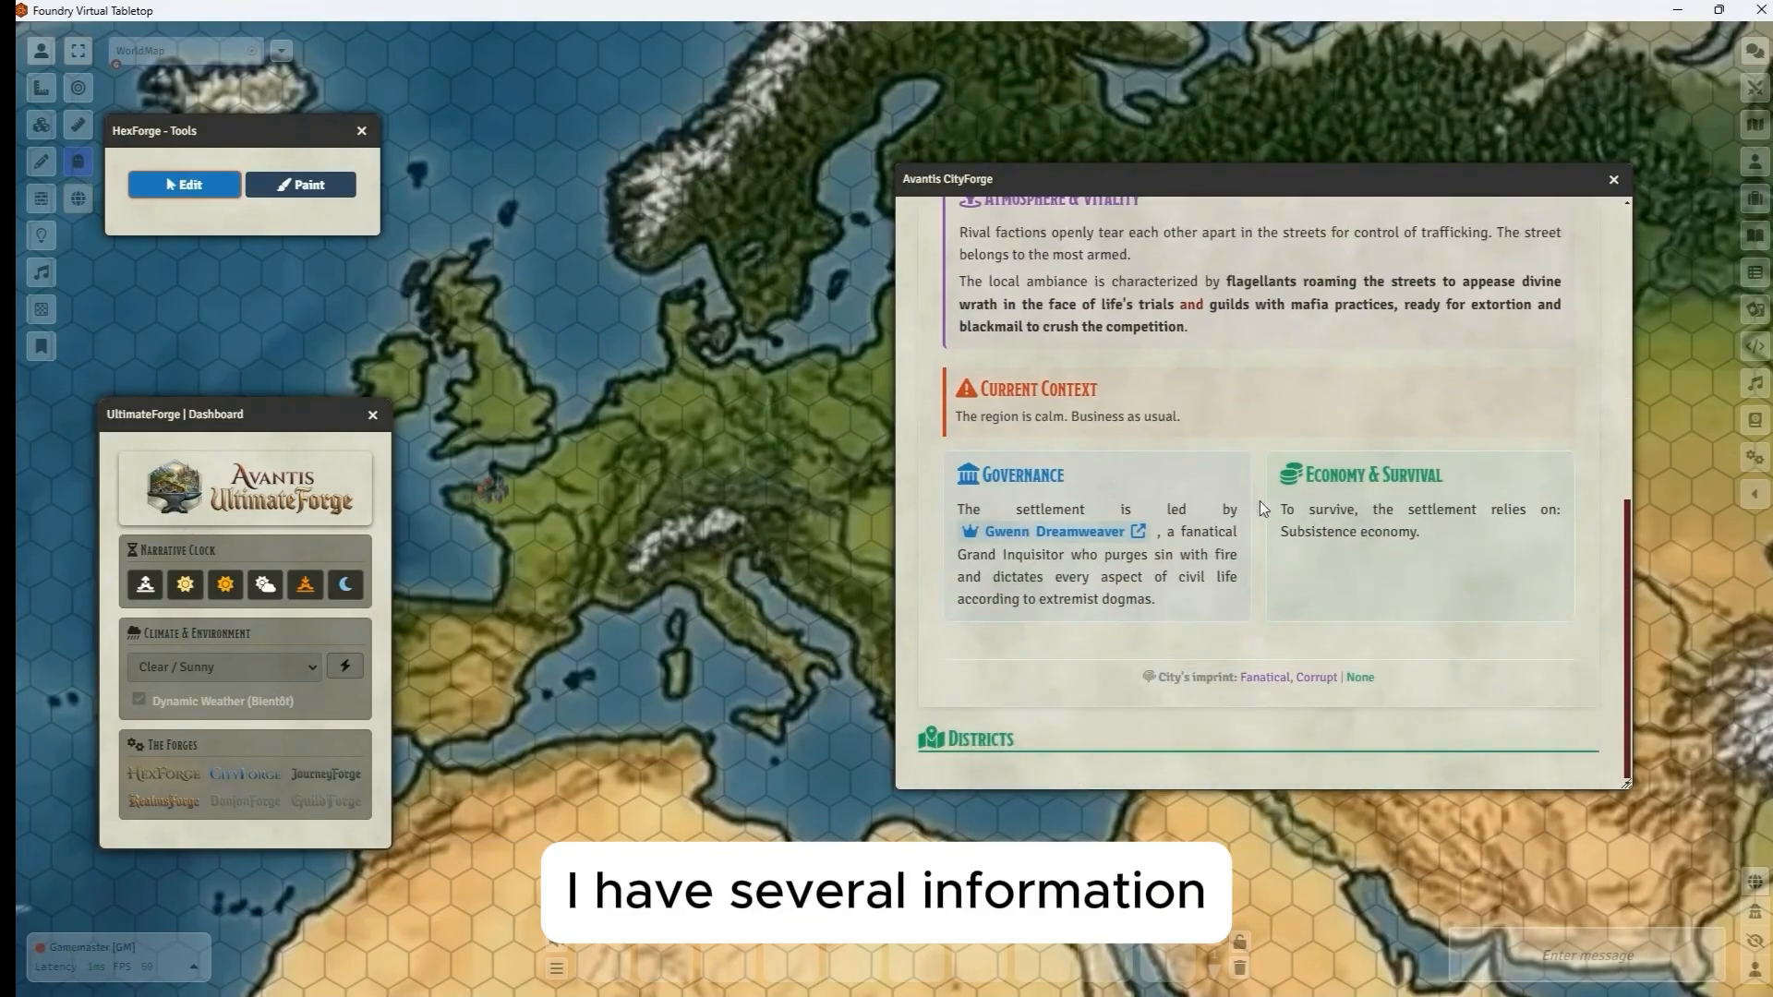
Regenerate the Small Town repeatedly with the same region, biome and context.
scroll(1274, 550, "up", 5)
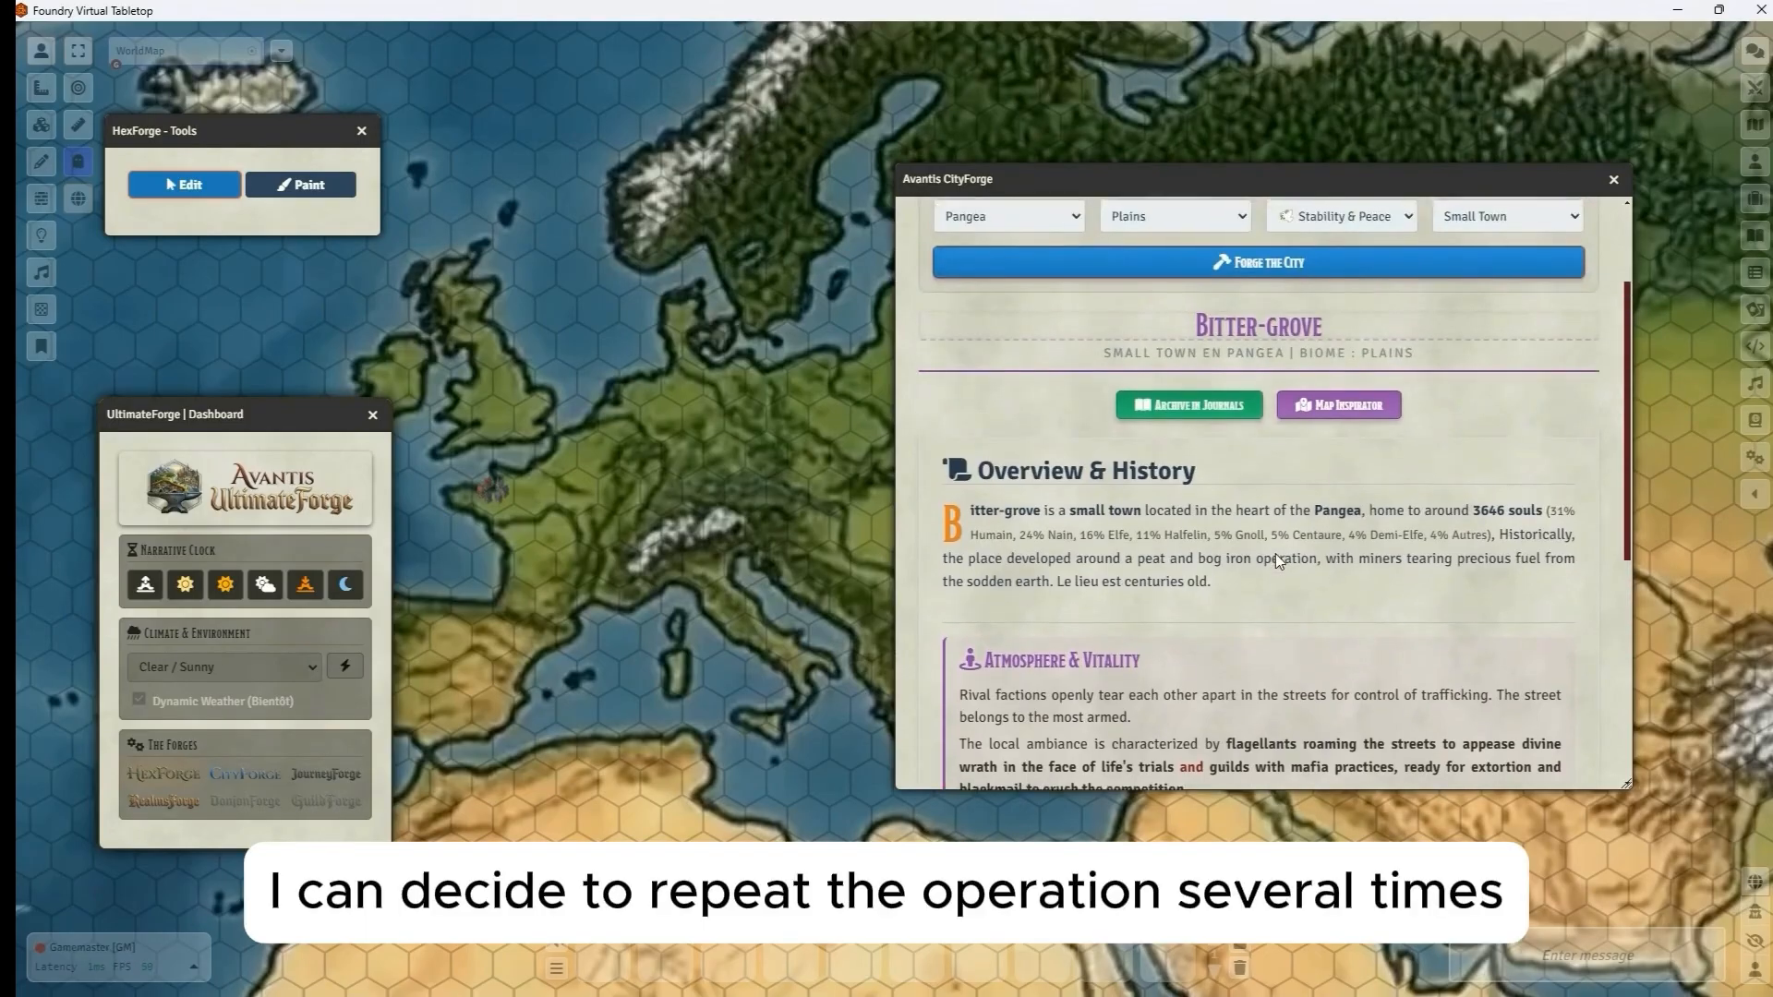
scroll(1275, 552, "up", 2)
left_click(1272, 427)
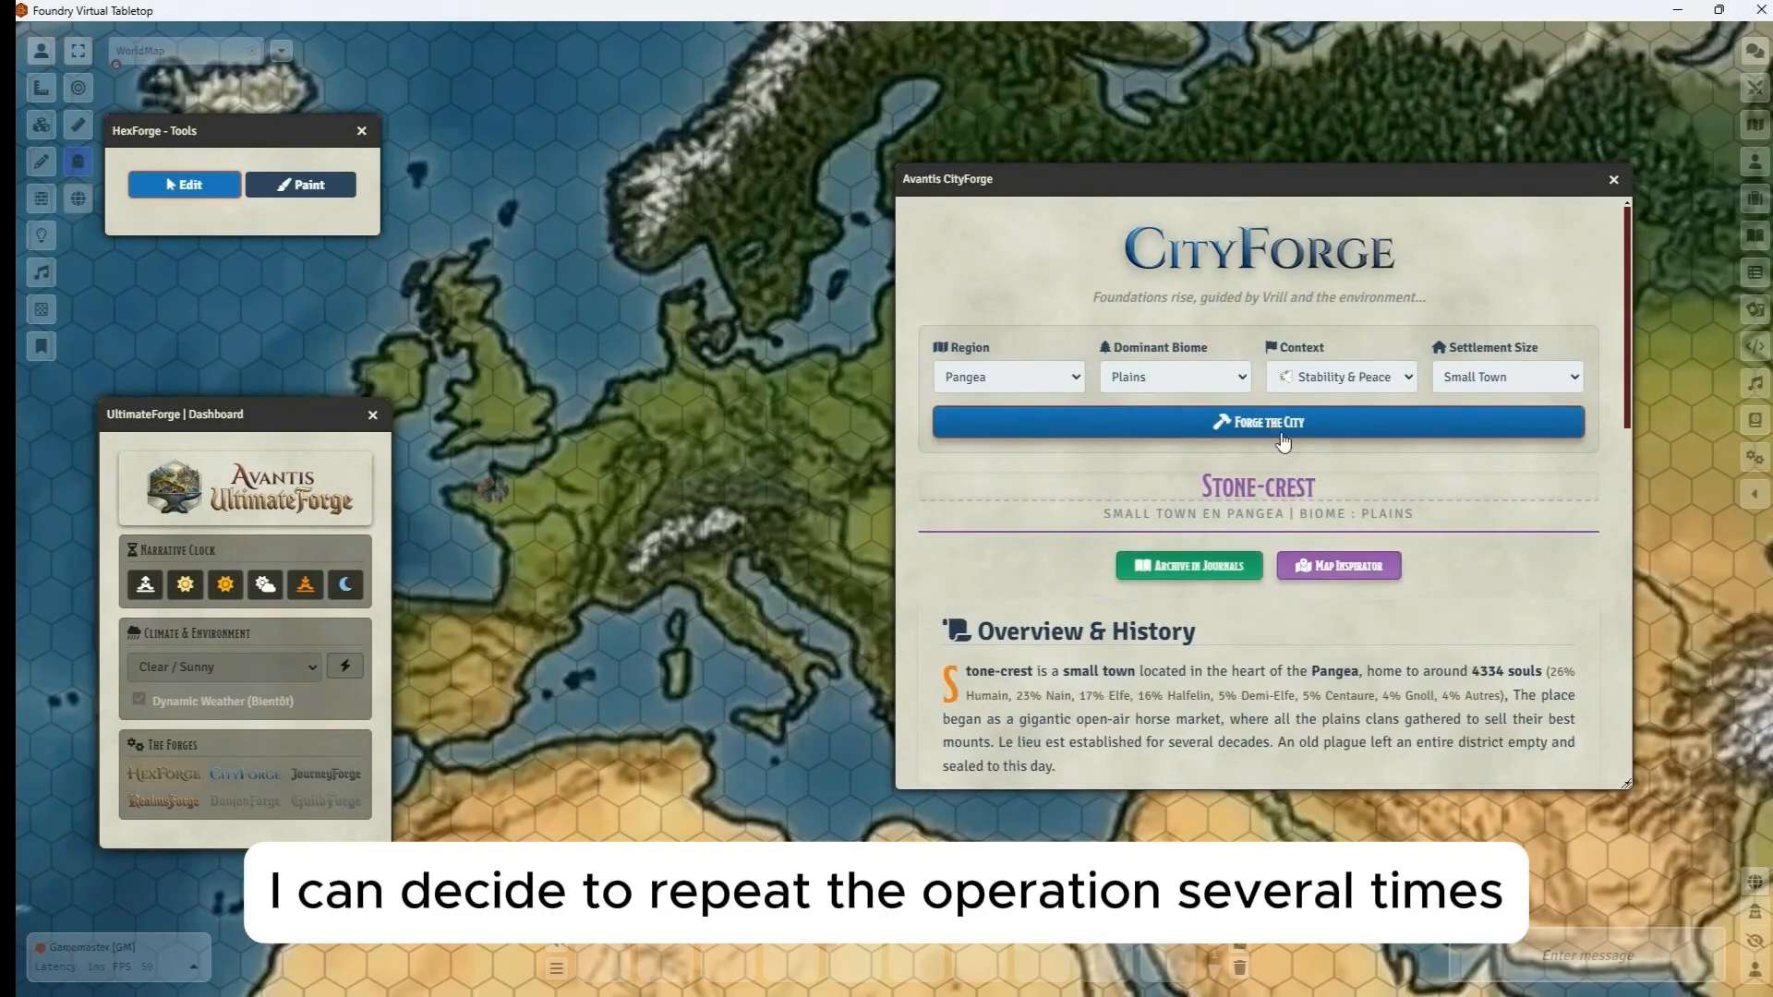
left_click(1283, 440)
left_click(1291, 445)
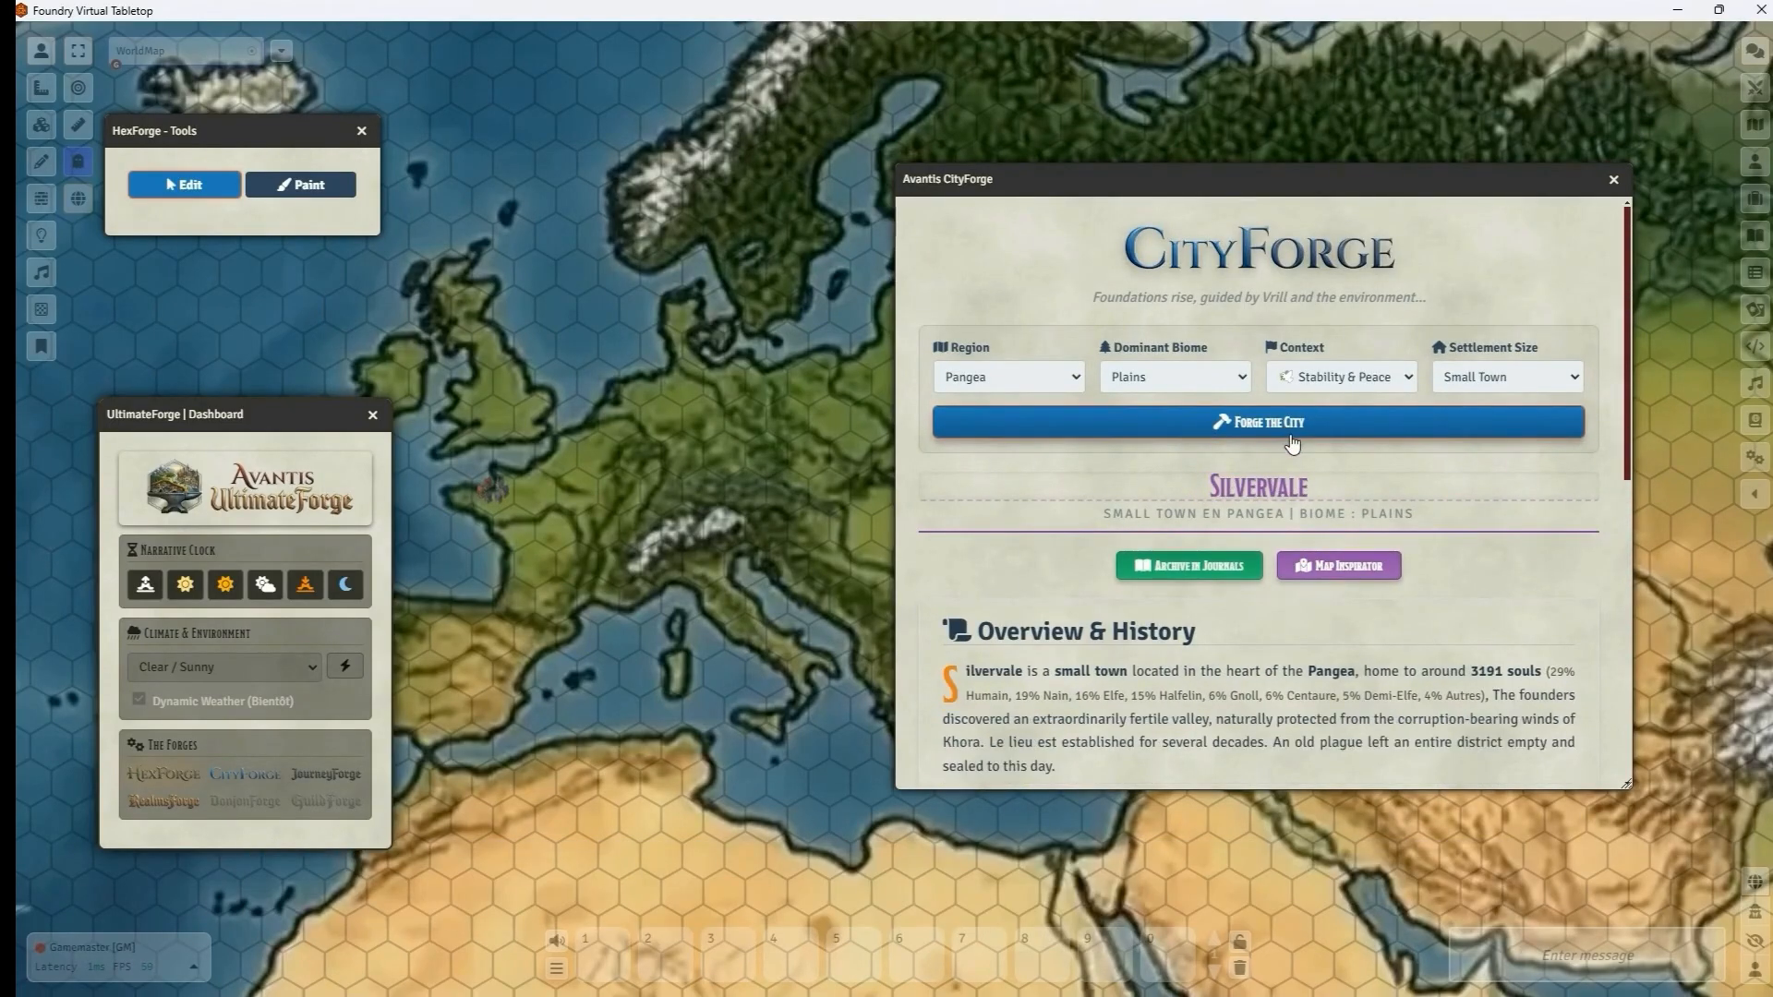
left_click(1293, 436)
Change the settlement size to Large City, forge the city again, and review its description.
scroll(1329, 407, "down", 1)
left_click(1477, 308)
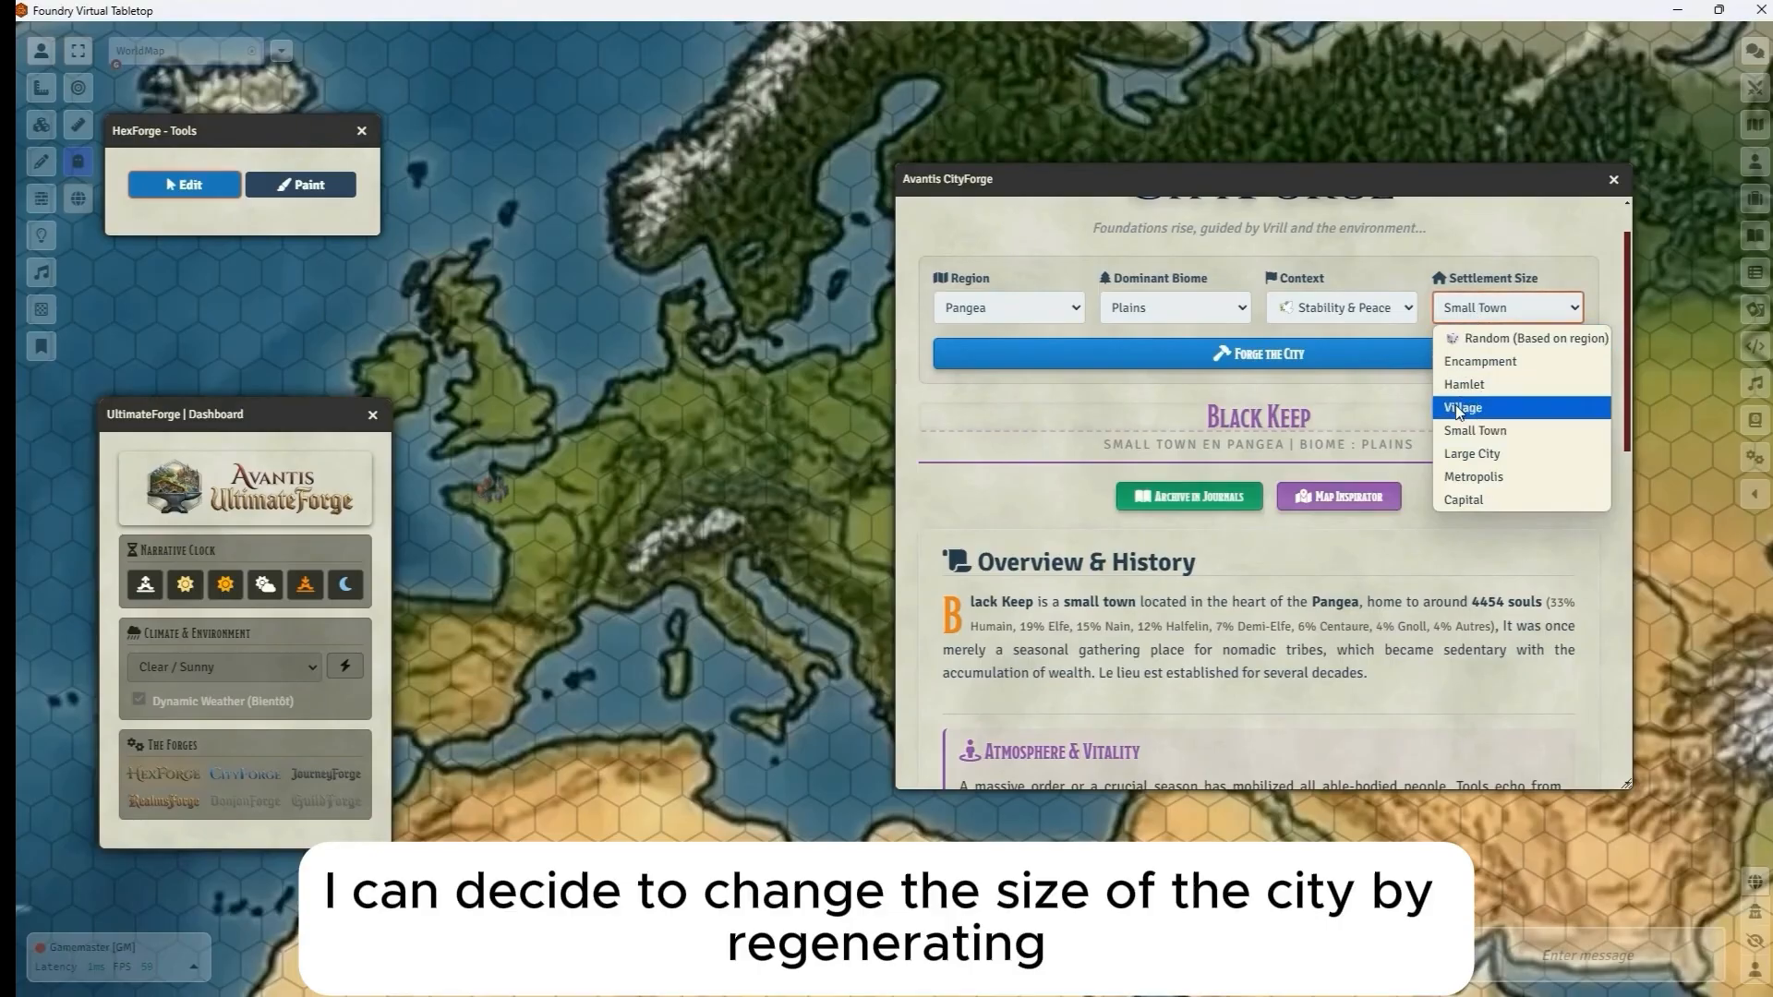
left_click(1458, 459)
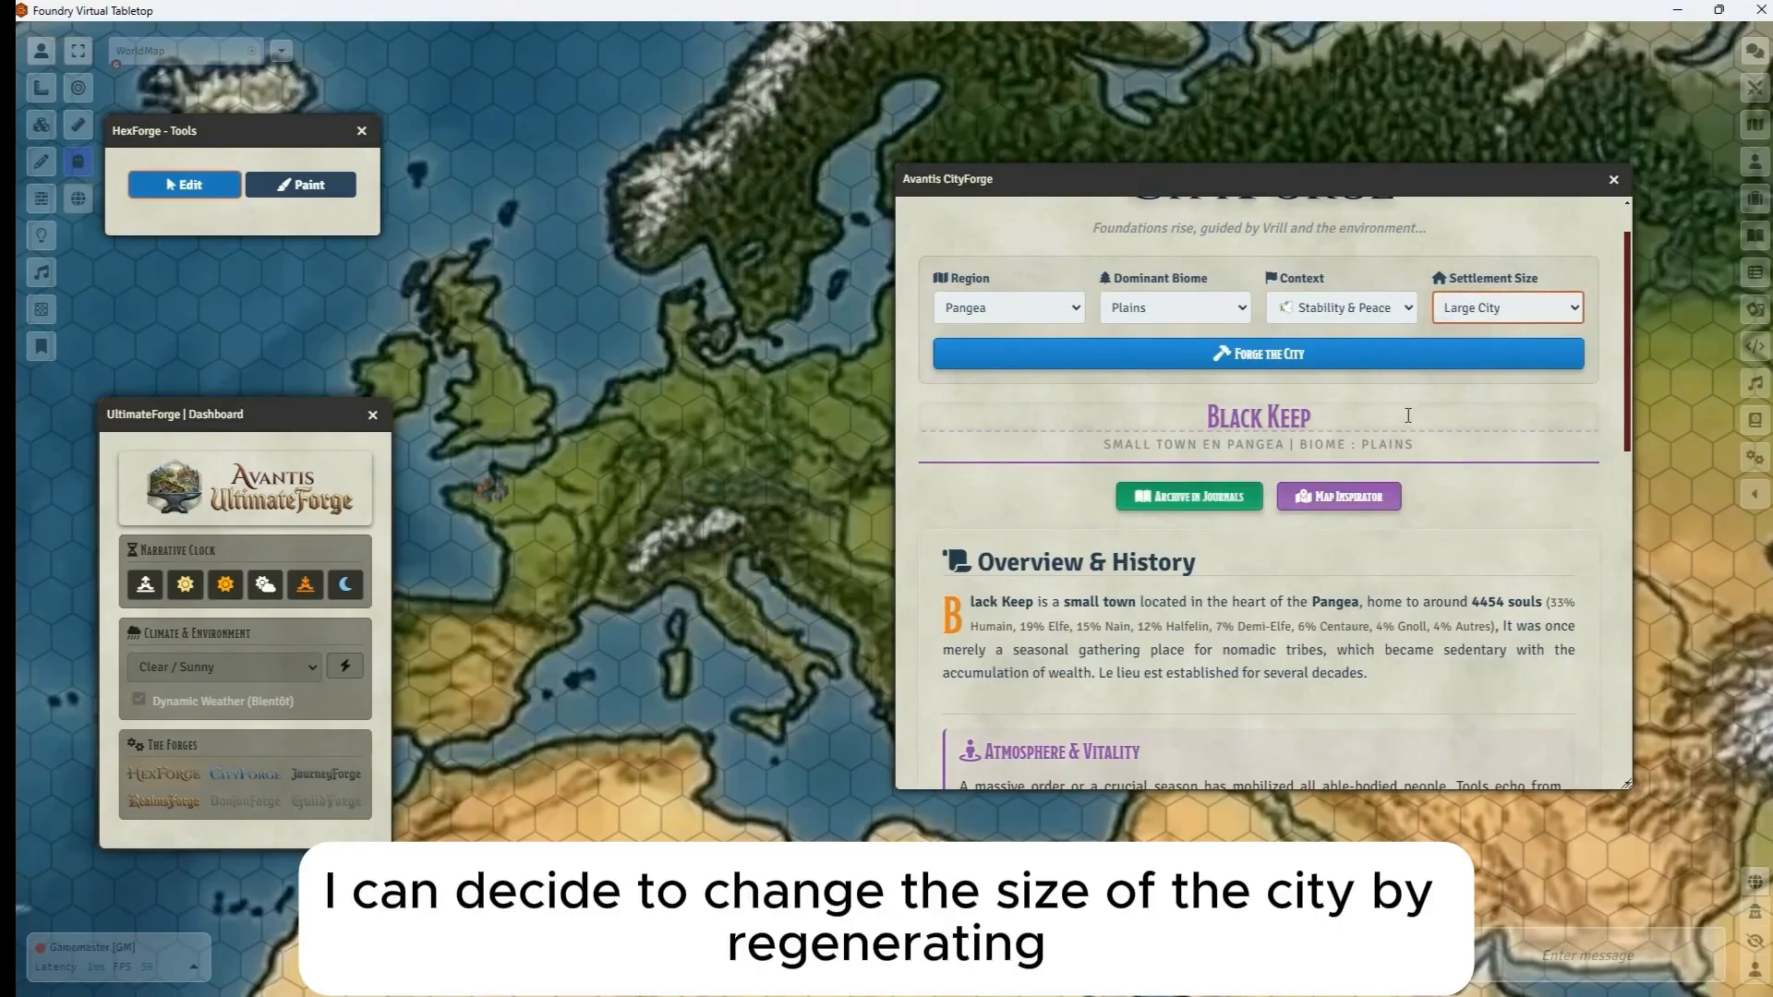
left_click(1248, 368)
scroll(1242, 374, "down", 10)
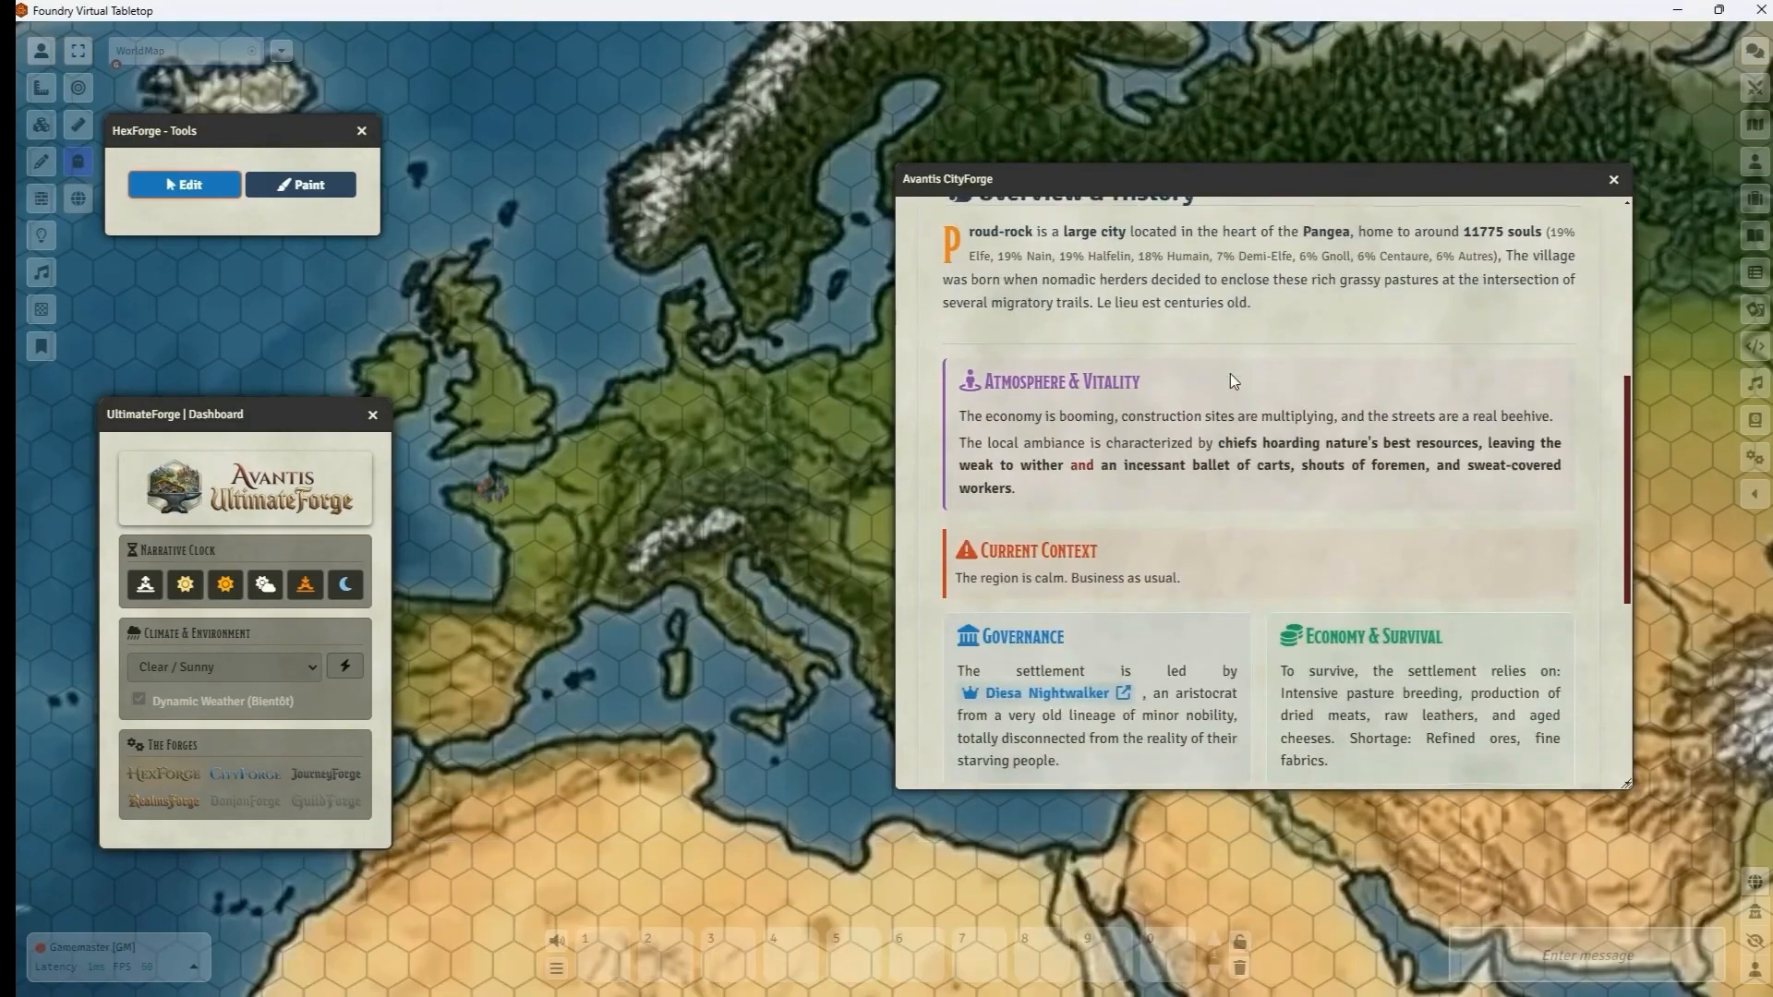
scroll(1221, 373, "up", 10)
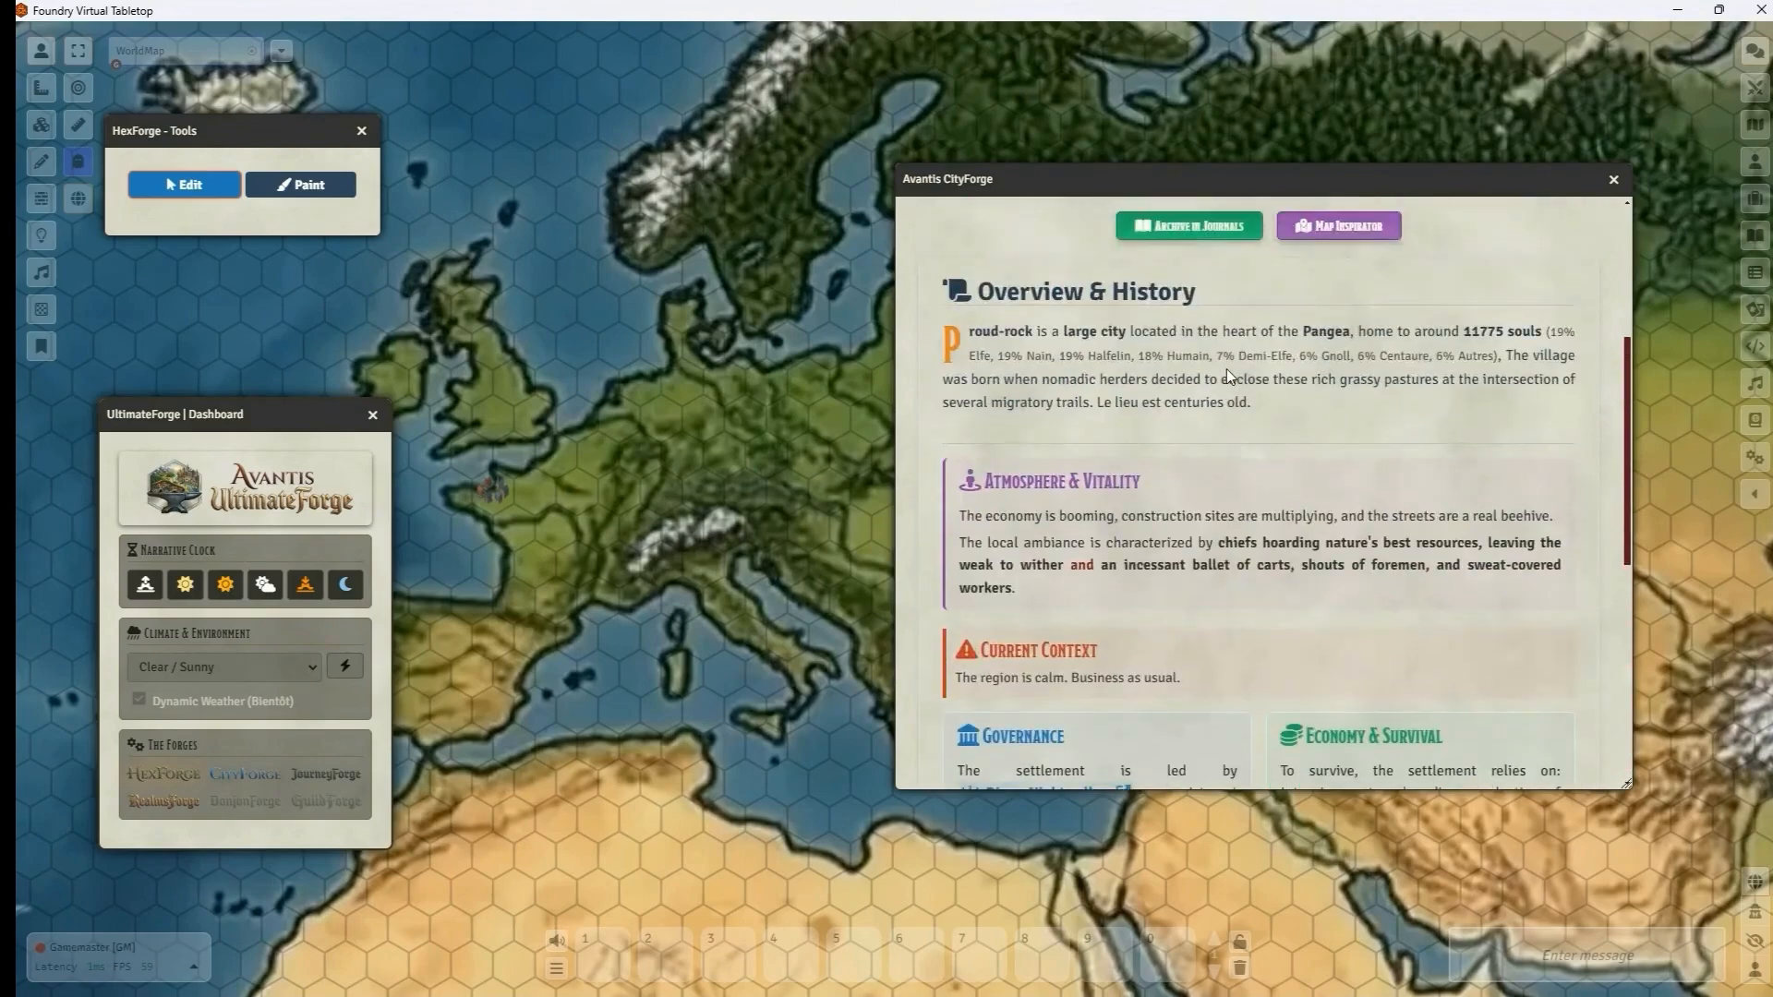
Forge the Large City two more times and review the last version's overview, governance, economy and districts.
left_click(1435, 429)
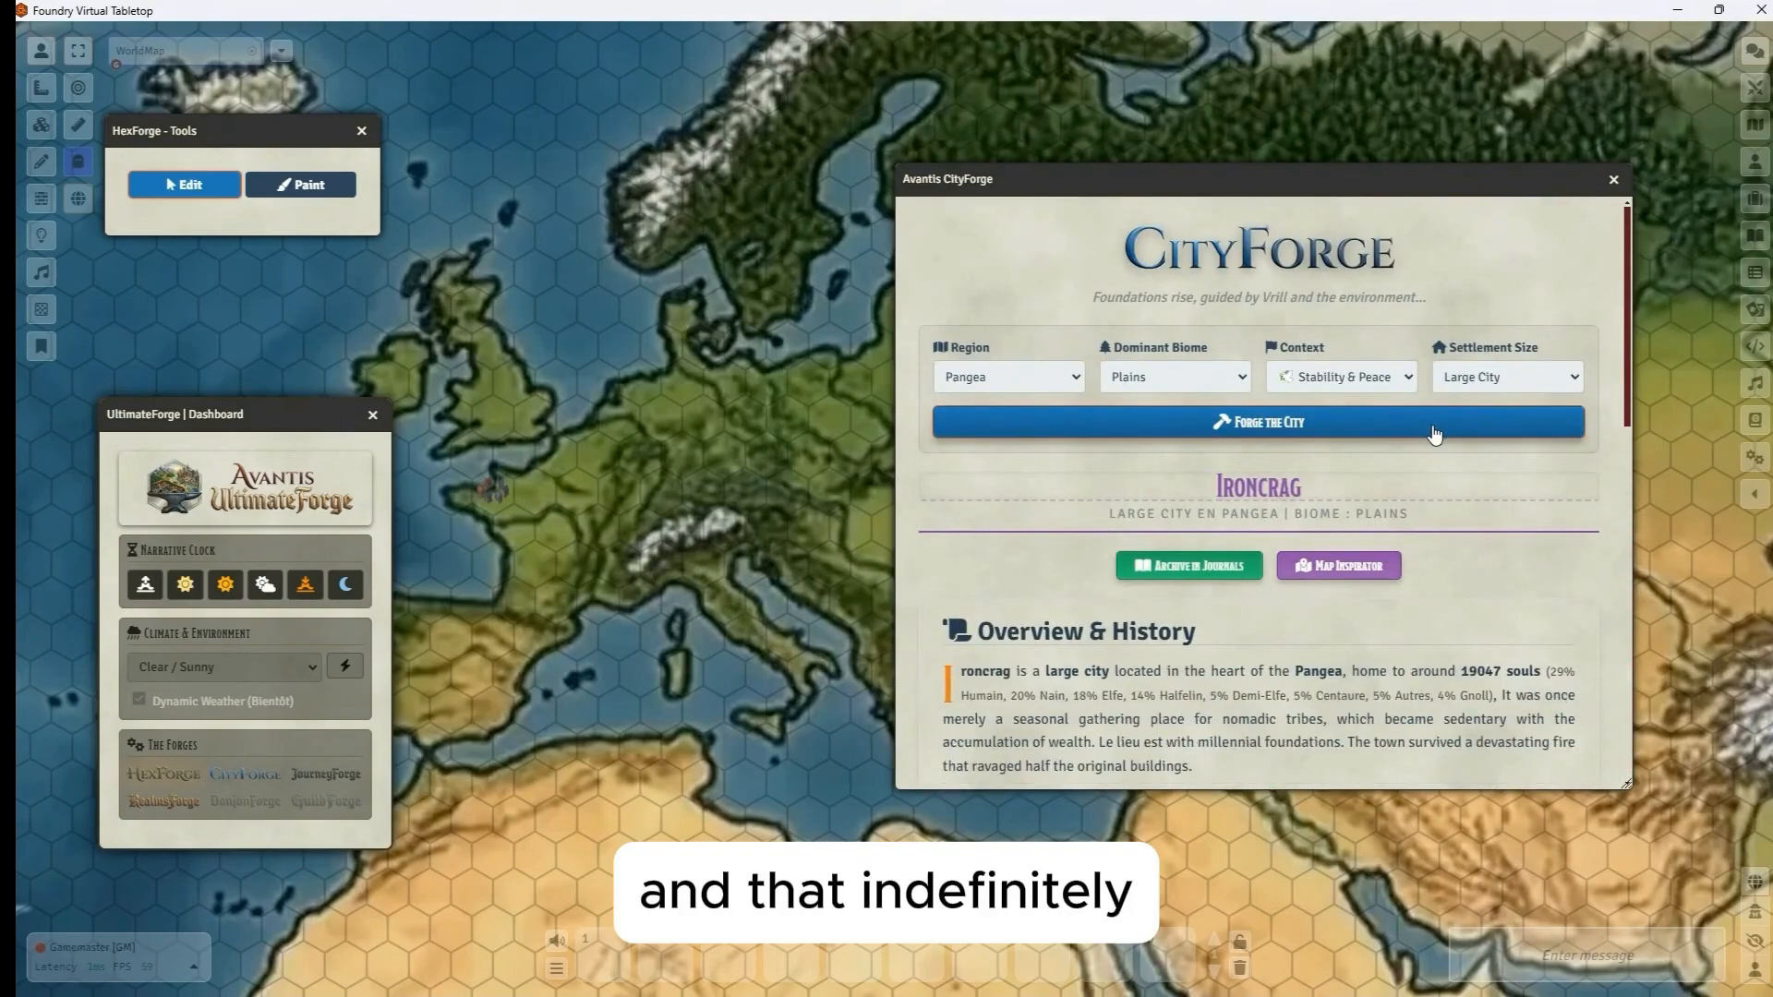
left_click(1343, 432)
scroll(1293, 462, "down", 10)
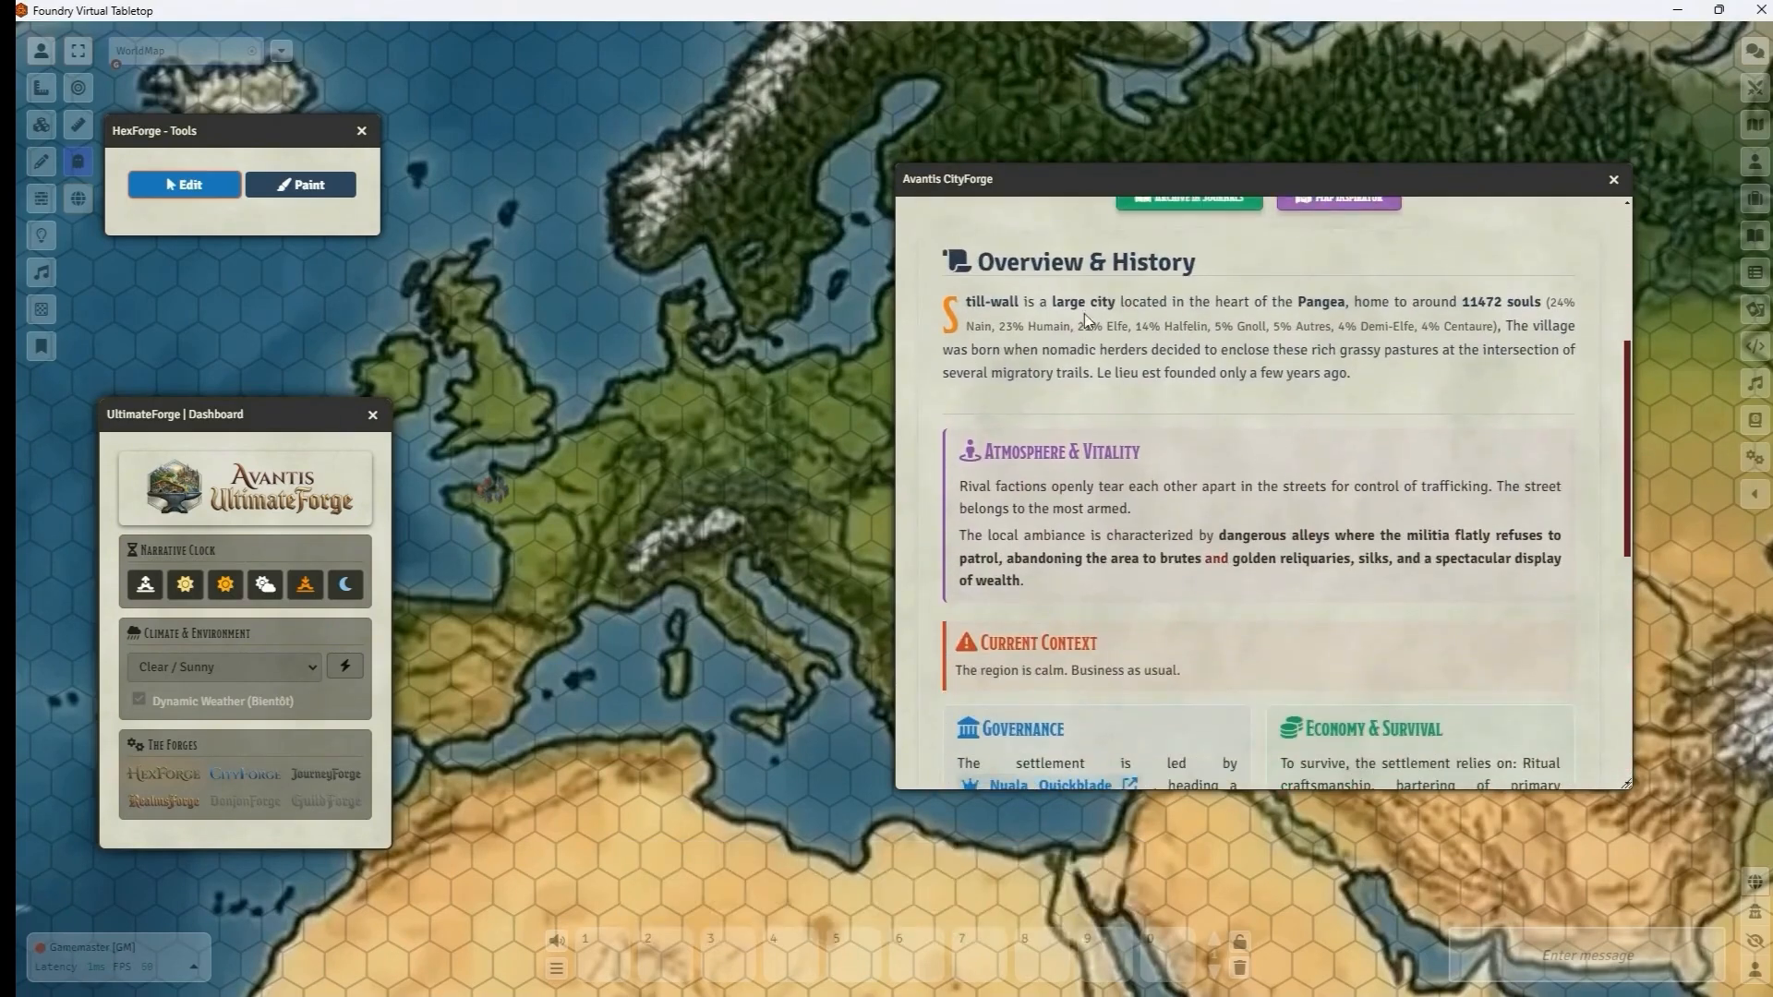
scroll(1238, 489, "up", 5)
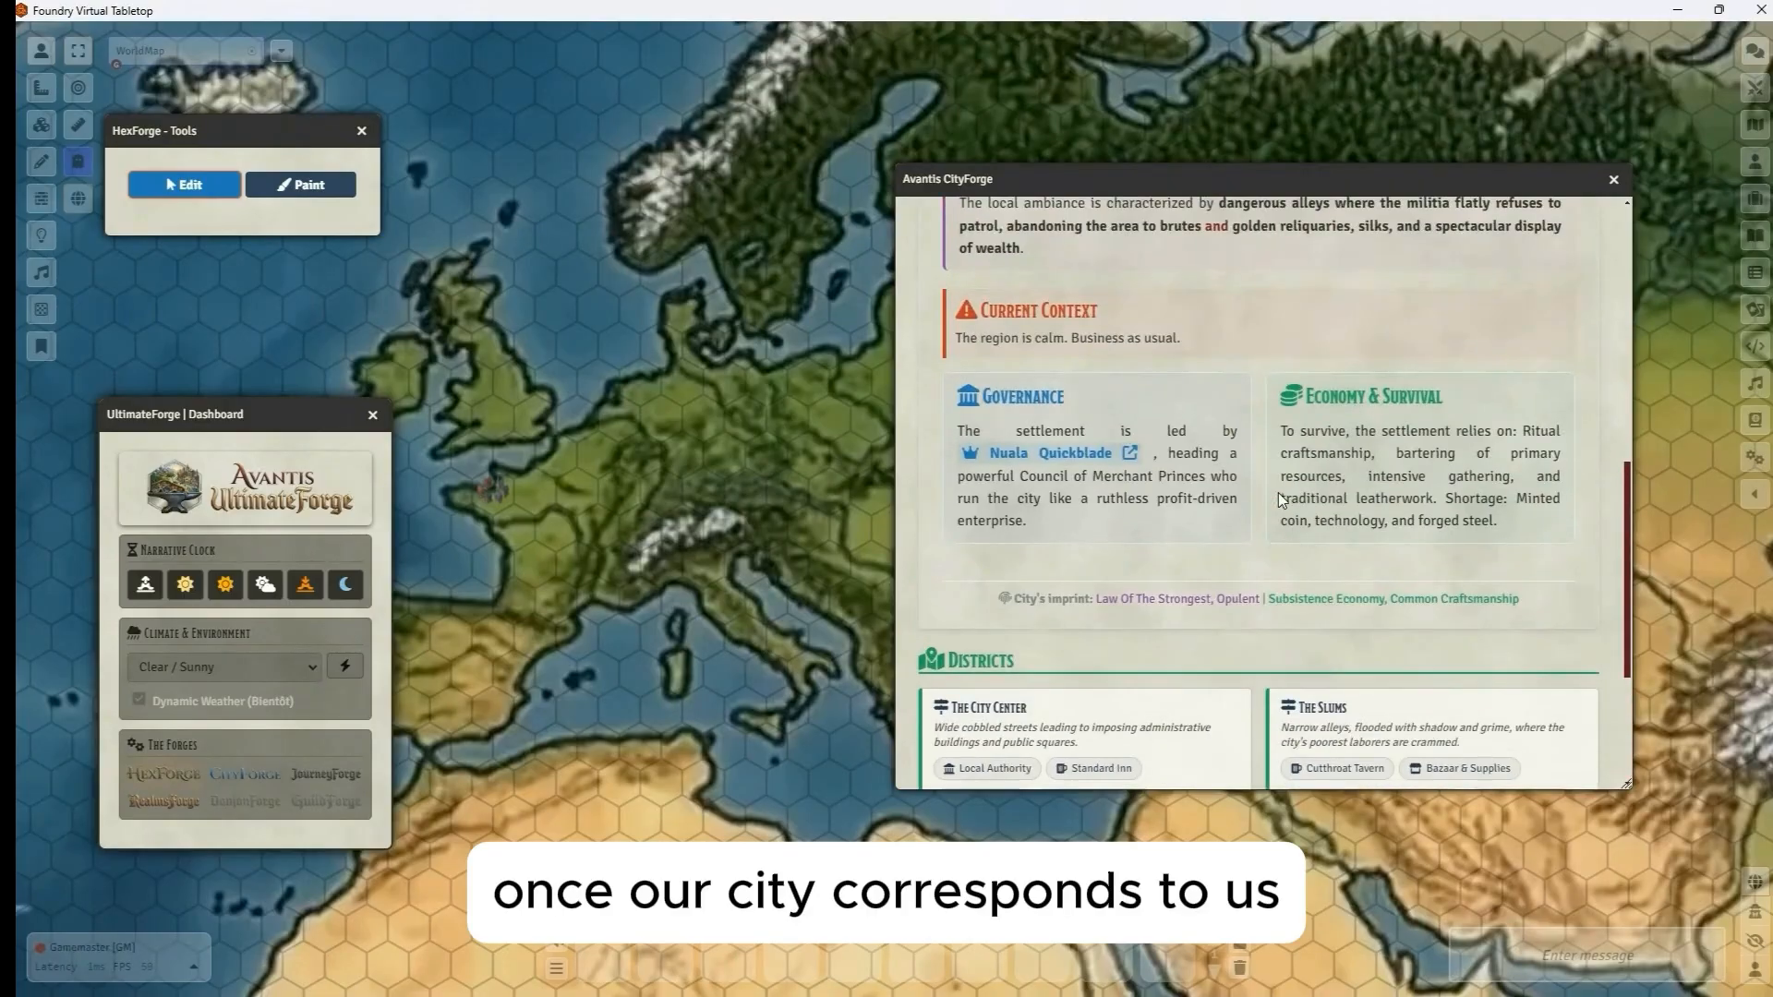
scroll(1287, 496, "up", 4)
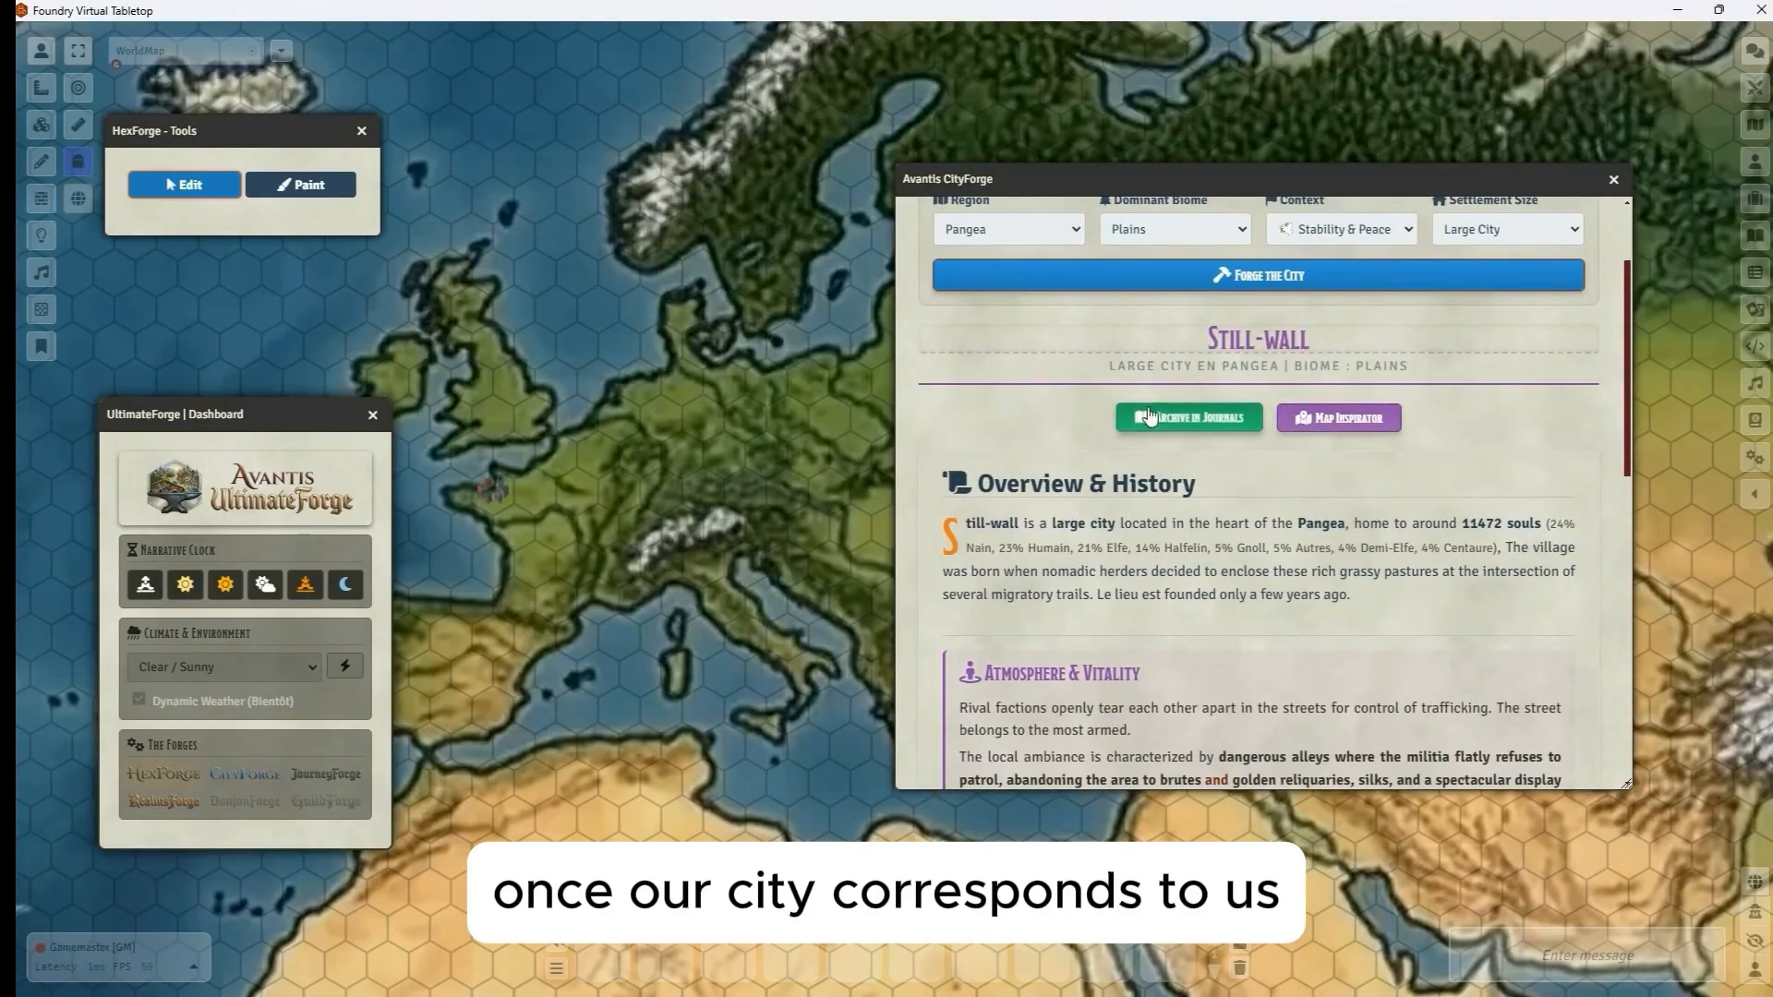
Archive the forged city Still-wall in the journals, look through its journal entry, and close the entry.
left_click(1179, 421)
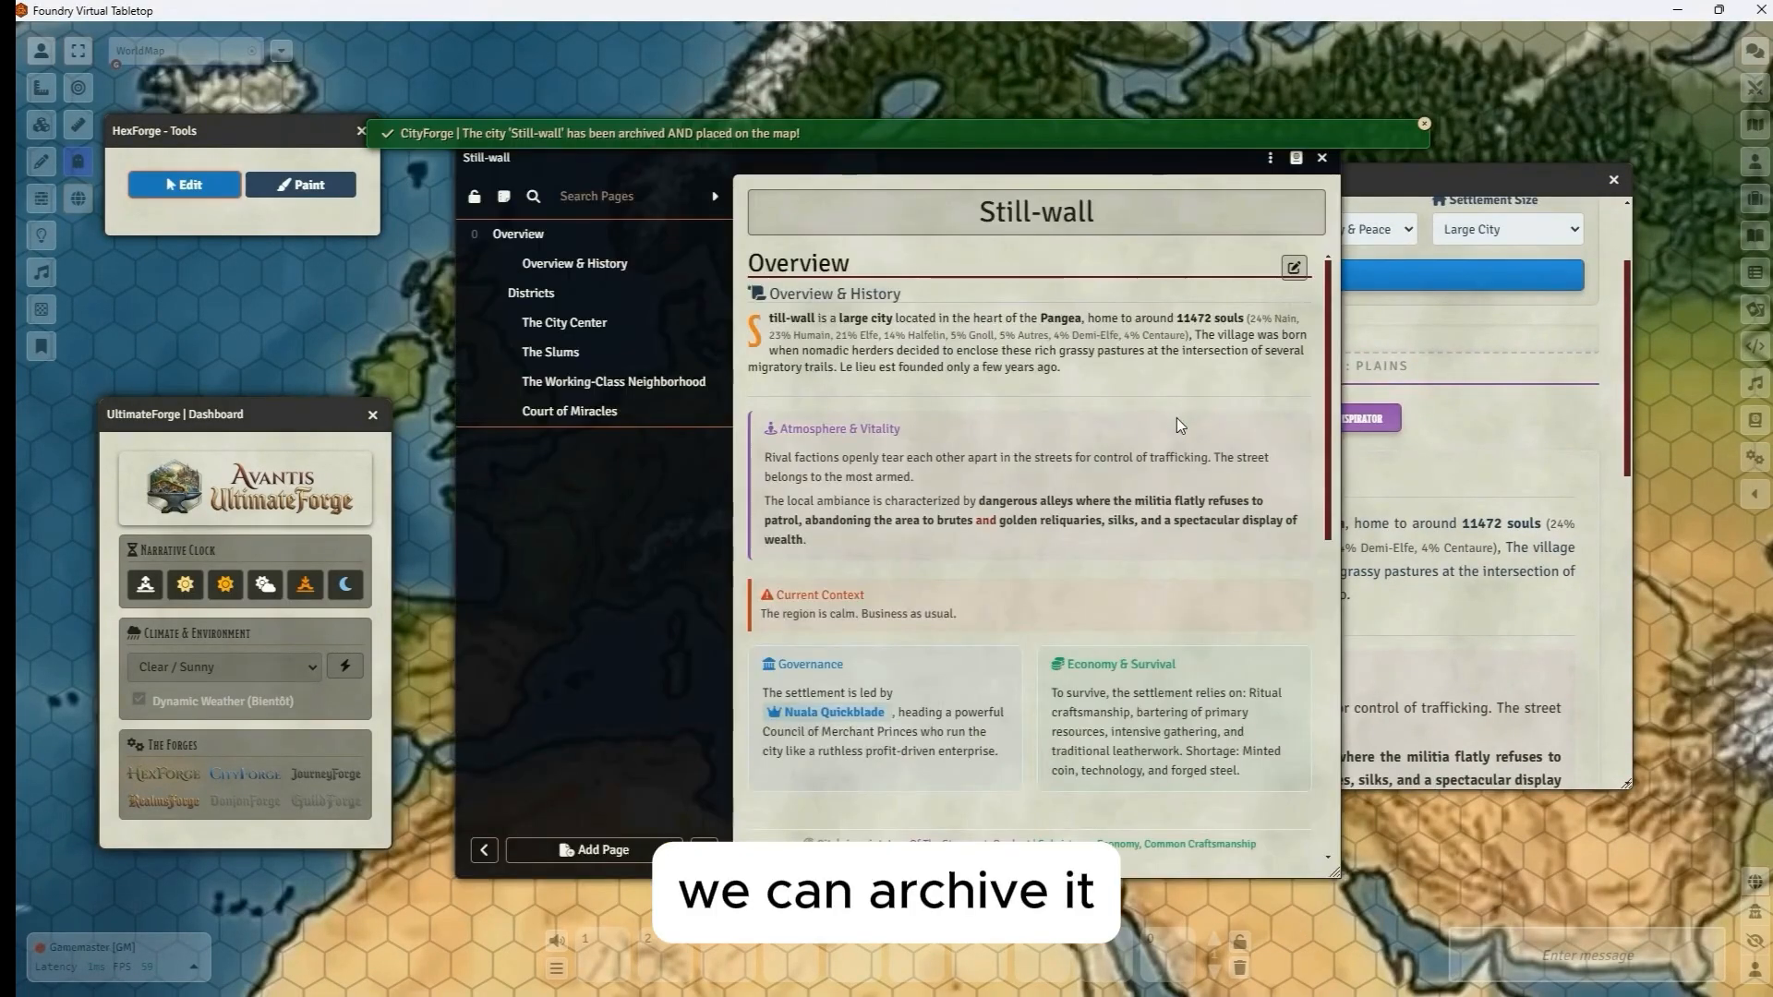
left_click_drag(757, 166, 1020, 234)
scroll(1093, 478, "down", 10)
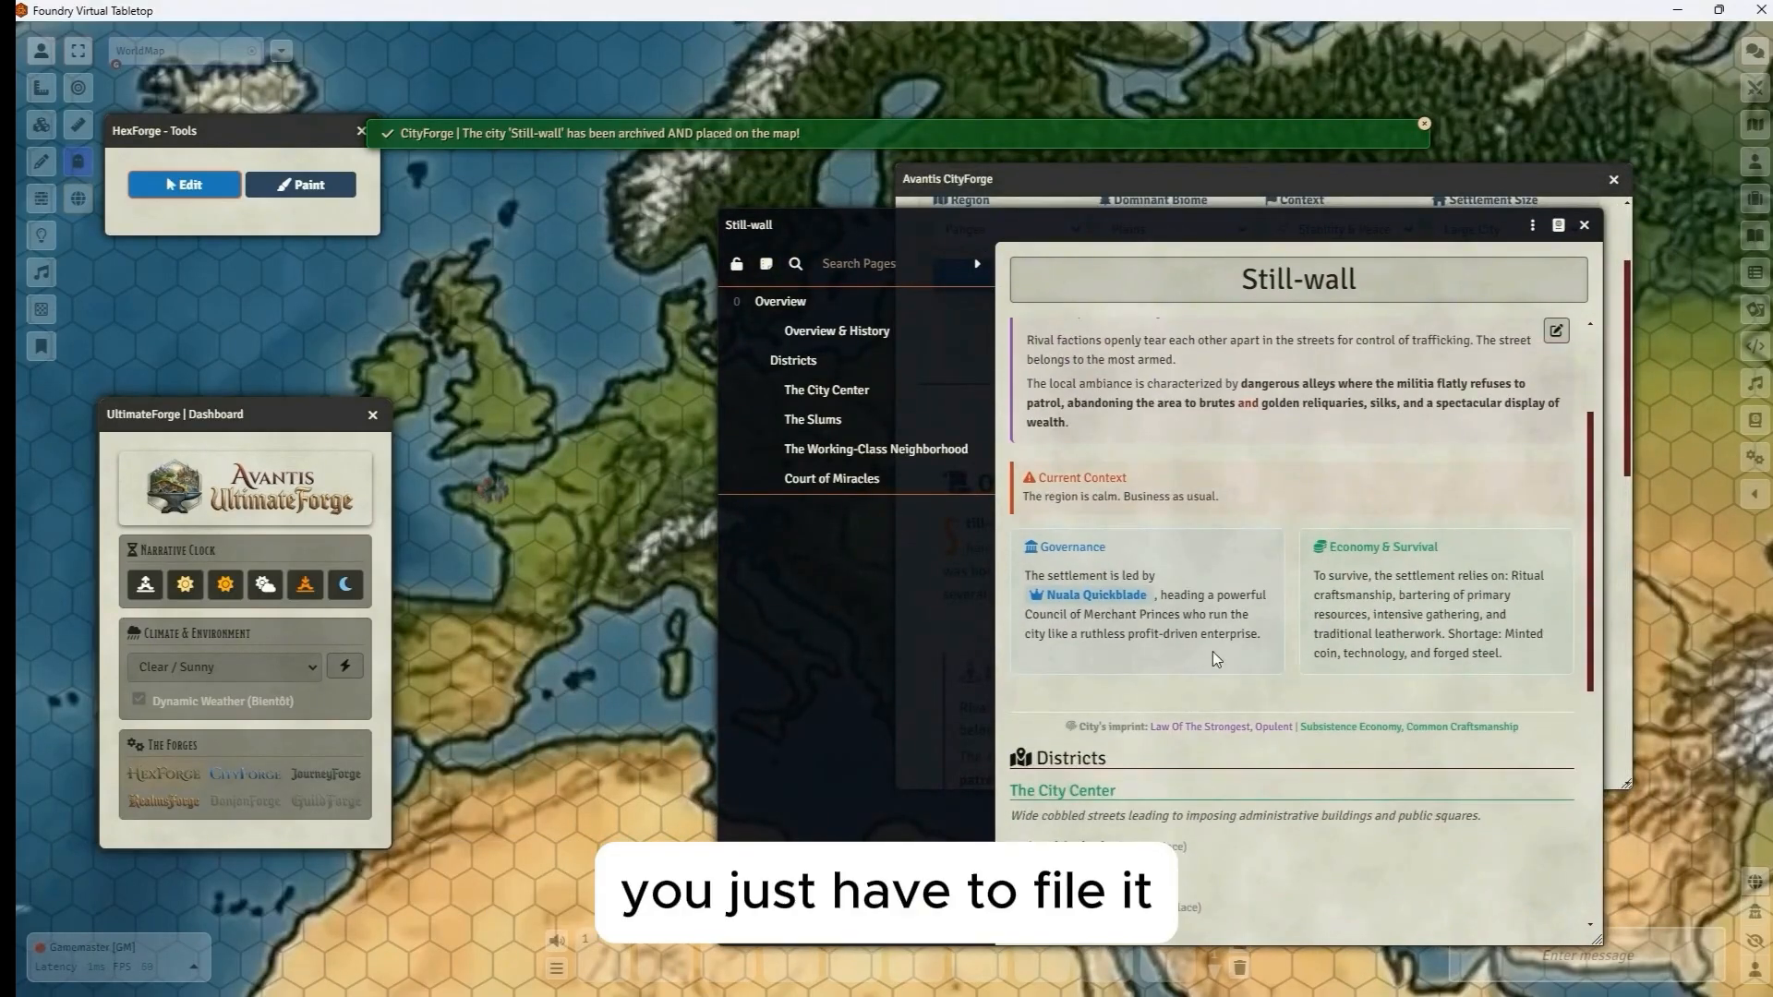
scroll(1228, 683, "up", 10)
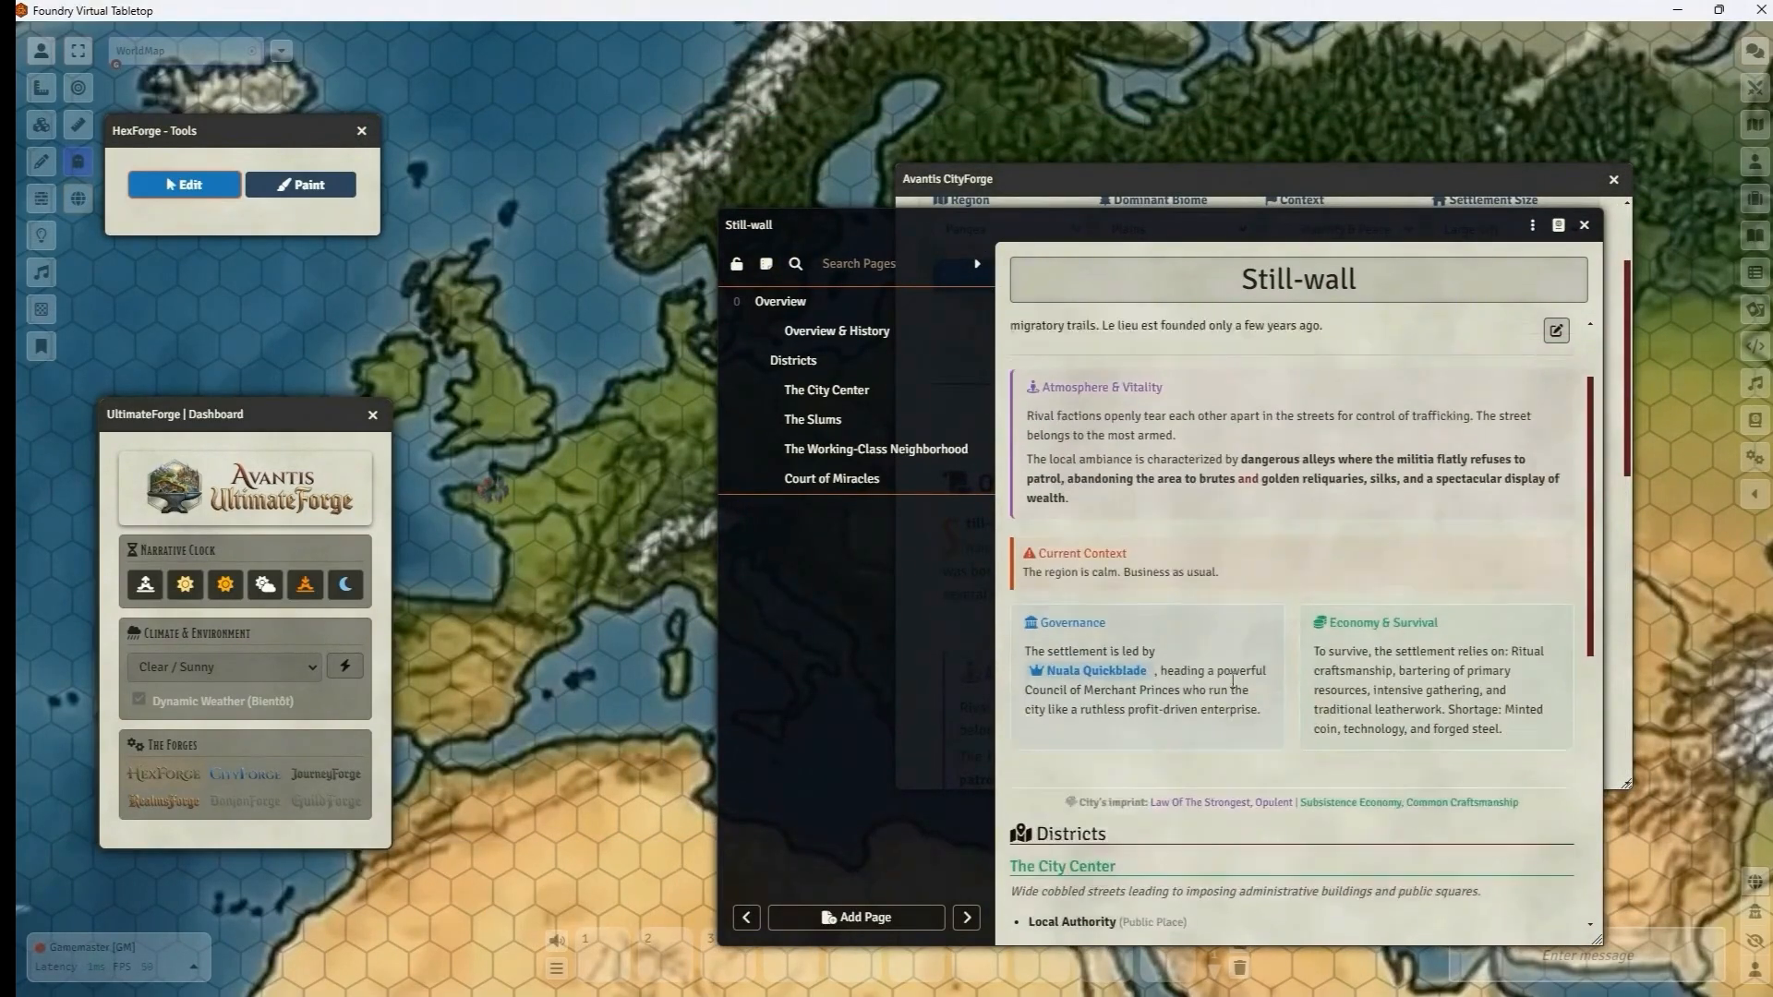
left_click(1583, 226)
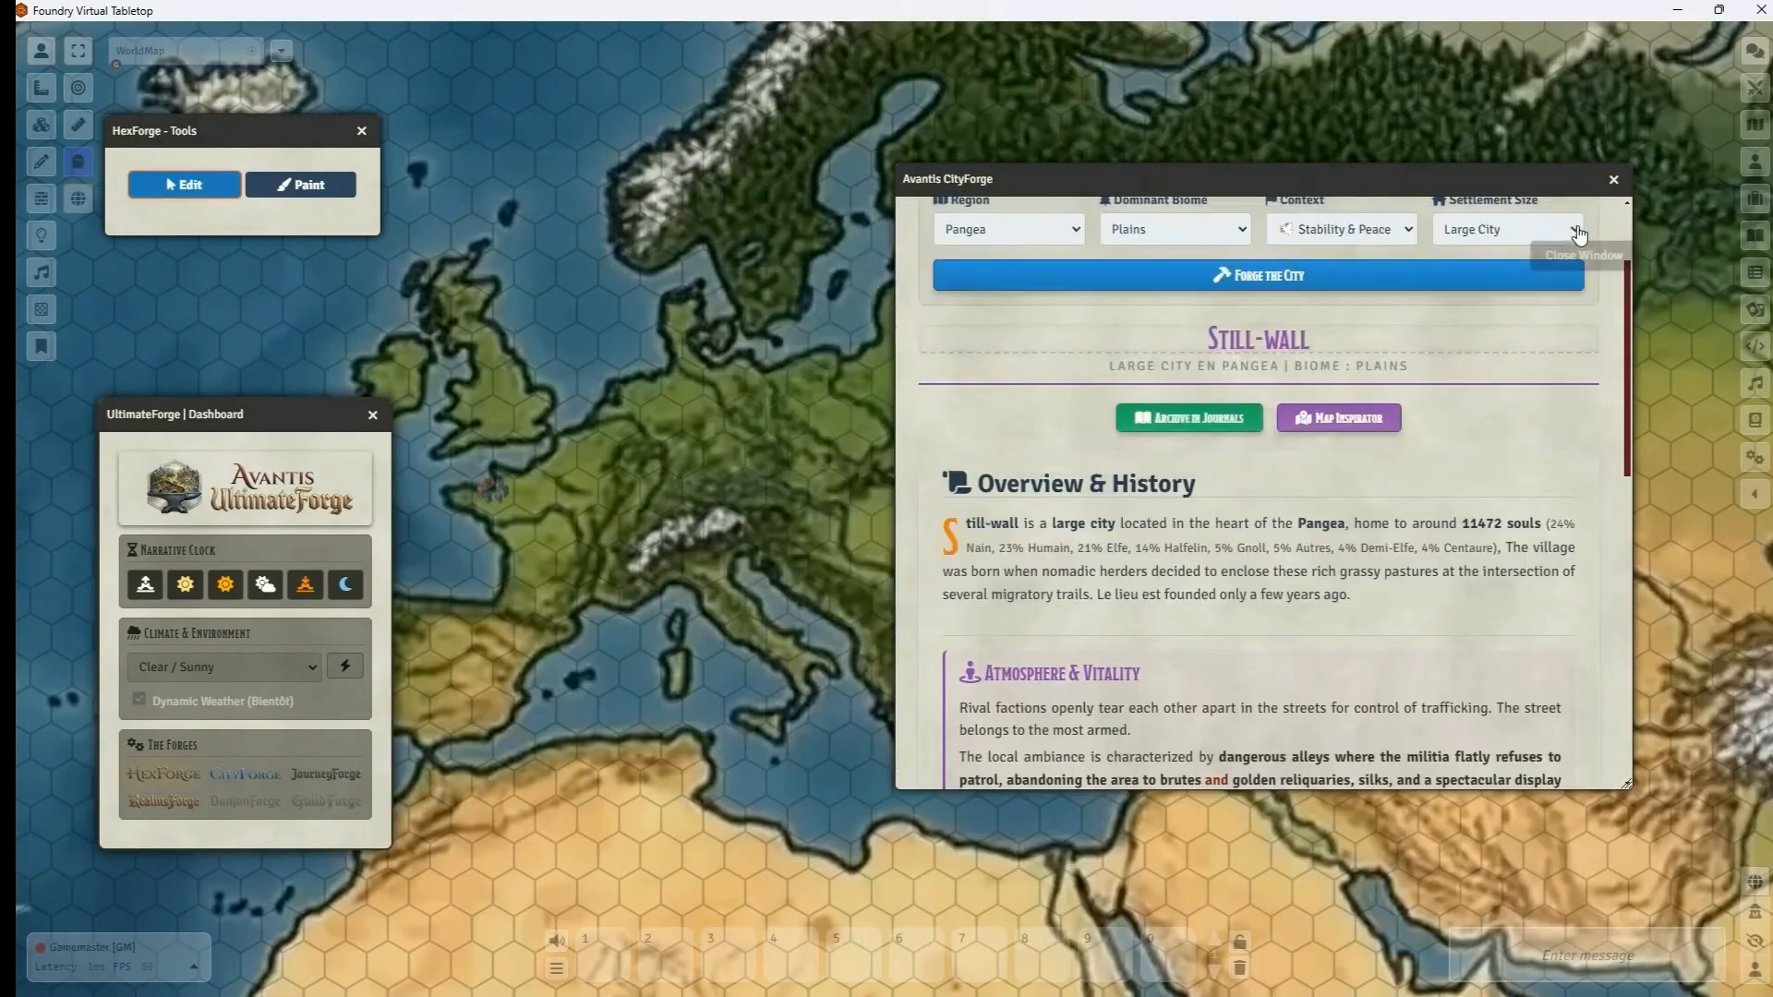
Generate the Standard Inn of the Working-Class Neighborhood, review its staff, menu and rumors, and close the journal and CityForge.
scroll(1170, 606, "down", 5)
scroll(1149, 600, "down", 4)
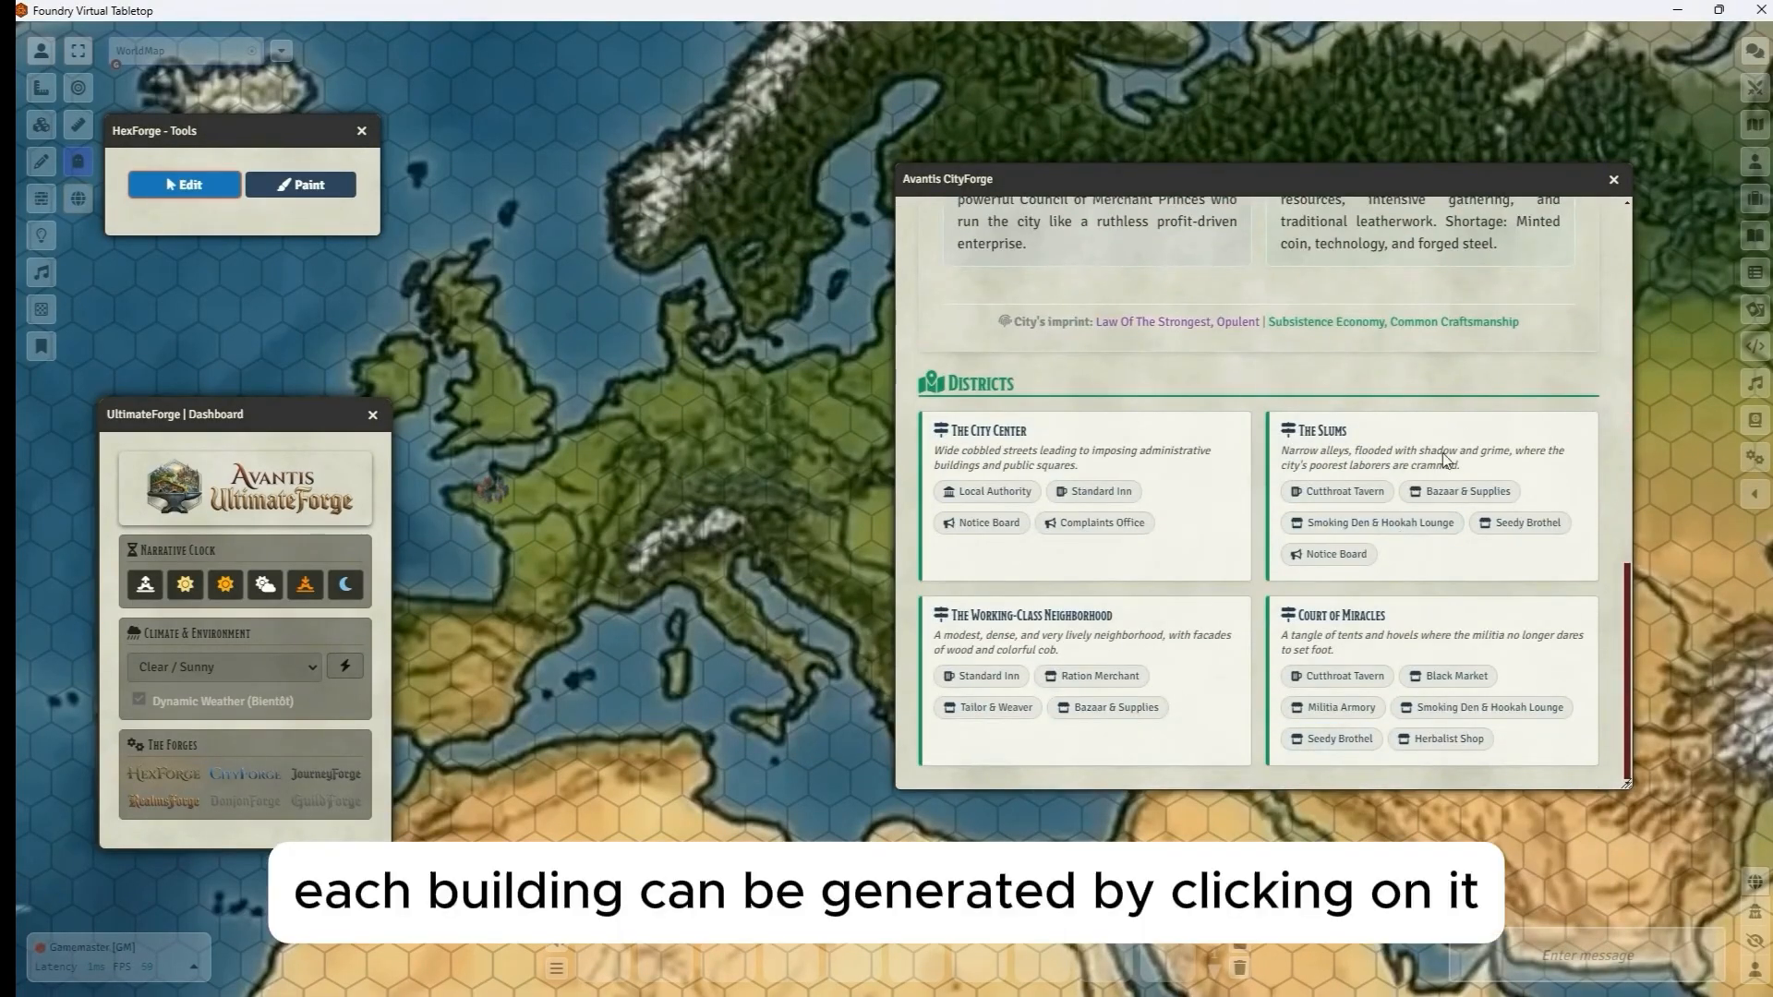
left_click(972, 684)
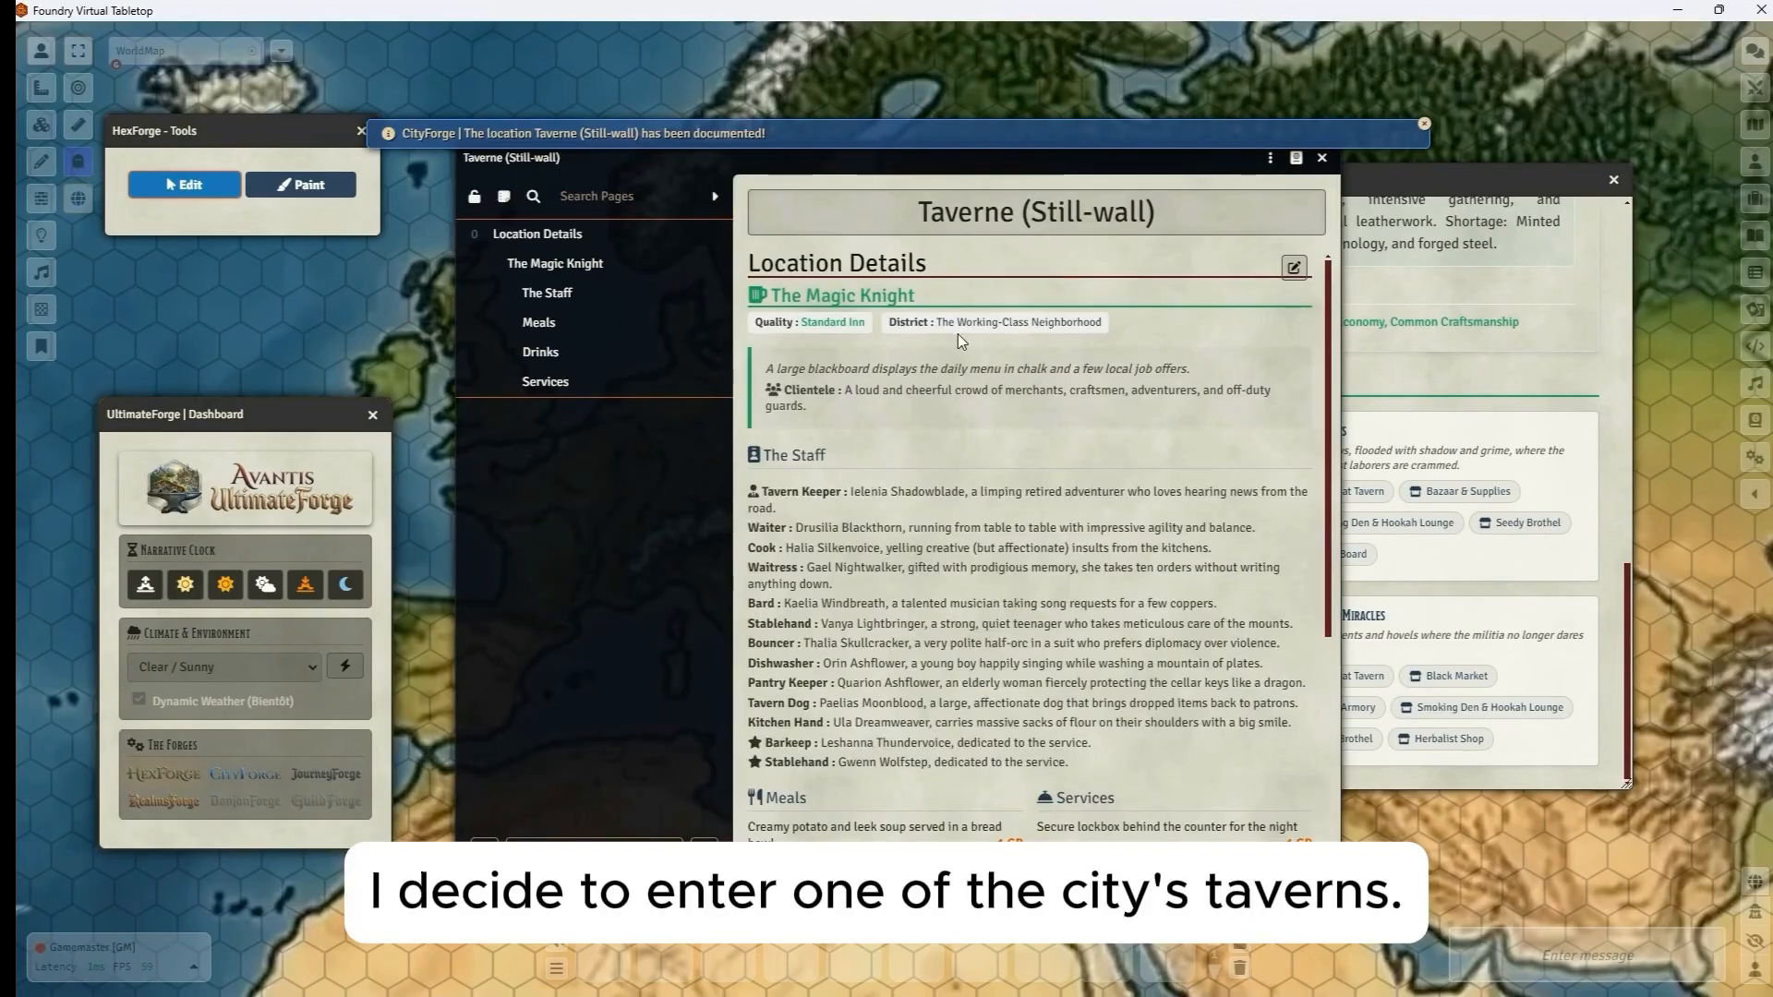
scroll(1007, 542, "down", 5)
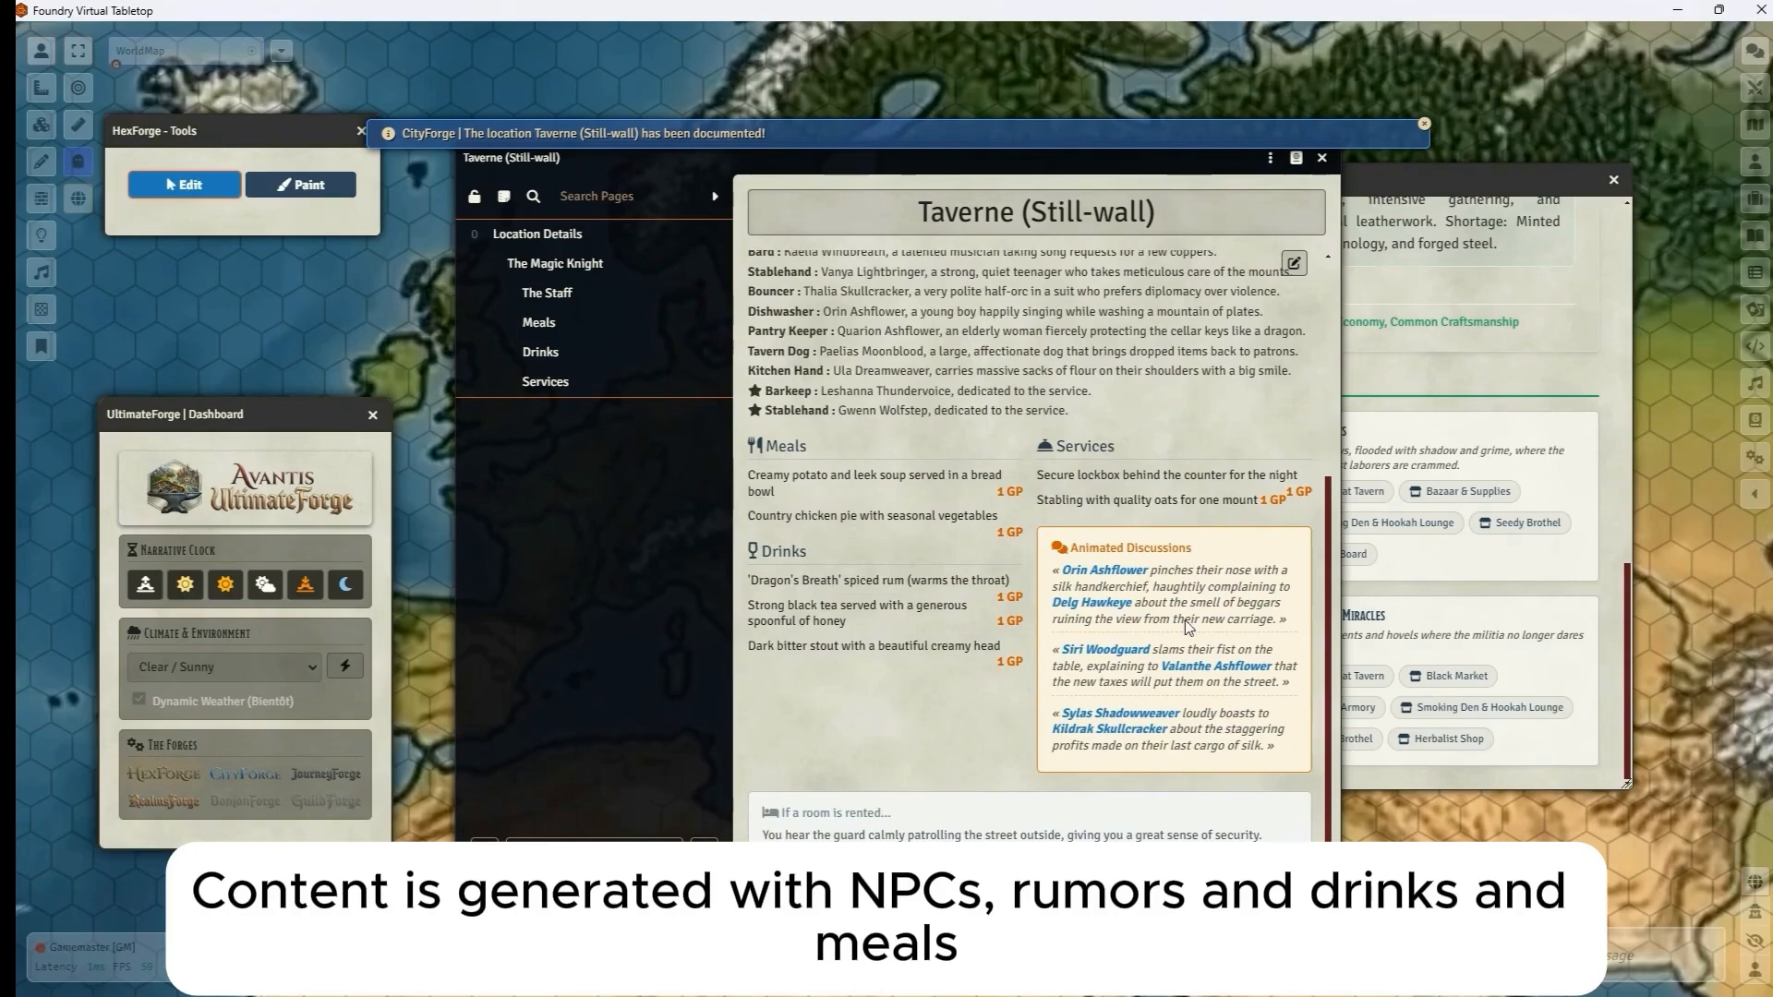
scroll(1098, 470, "up", 1)
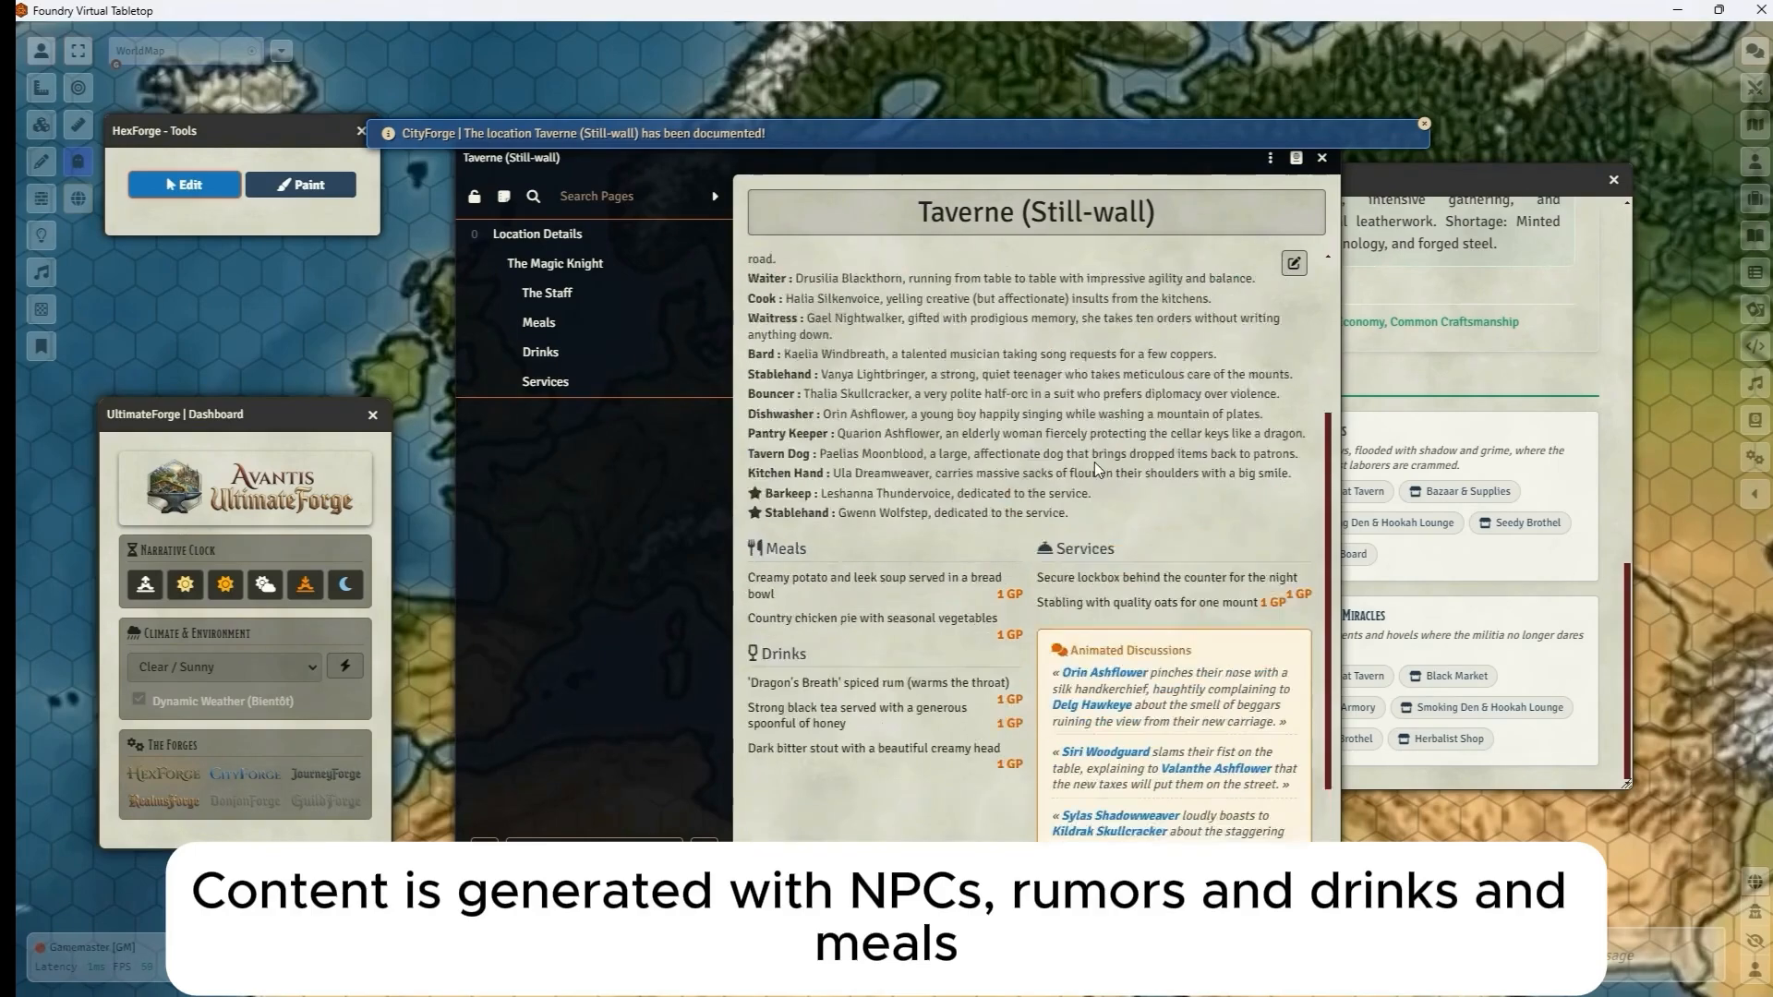
left_click(1321, 158)
left_click(1614, 180)
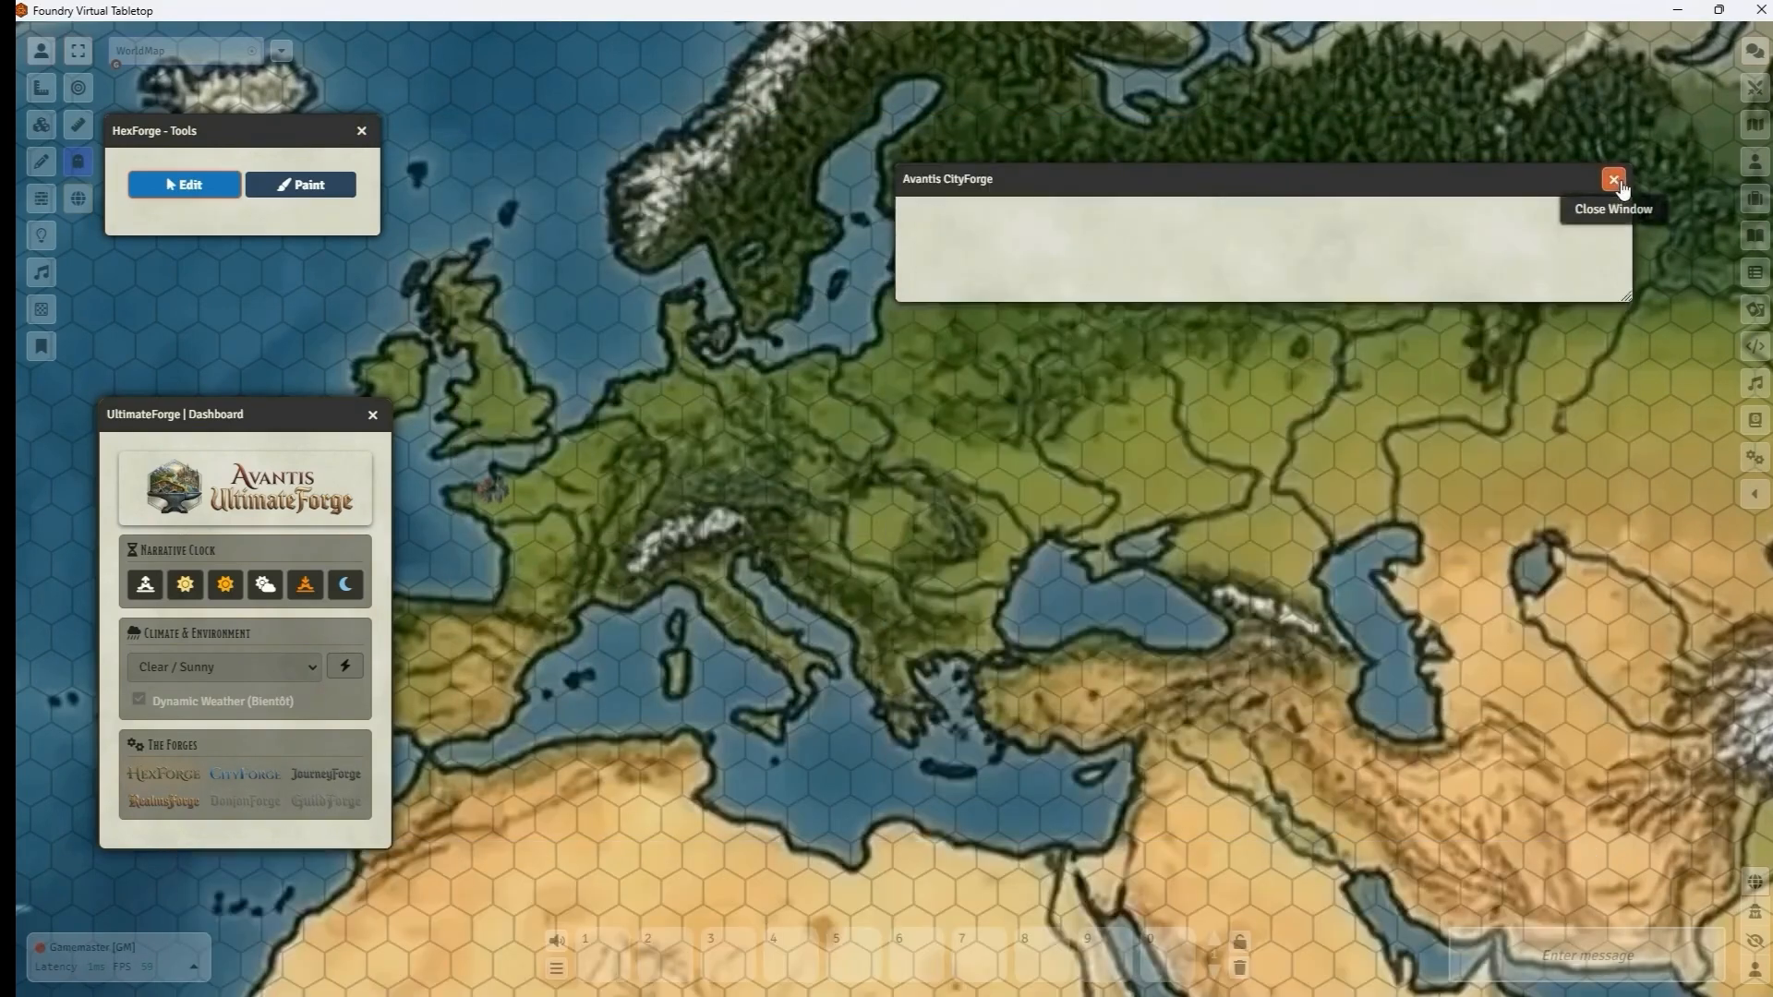
Bring the Brittany city into closer view on the map and reopen its hex in the Hex Editor.
left_click_drag(536, 489, 912, 504)
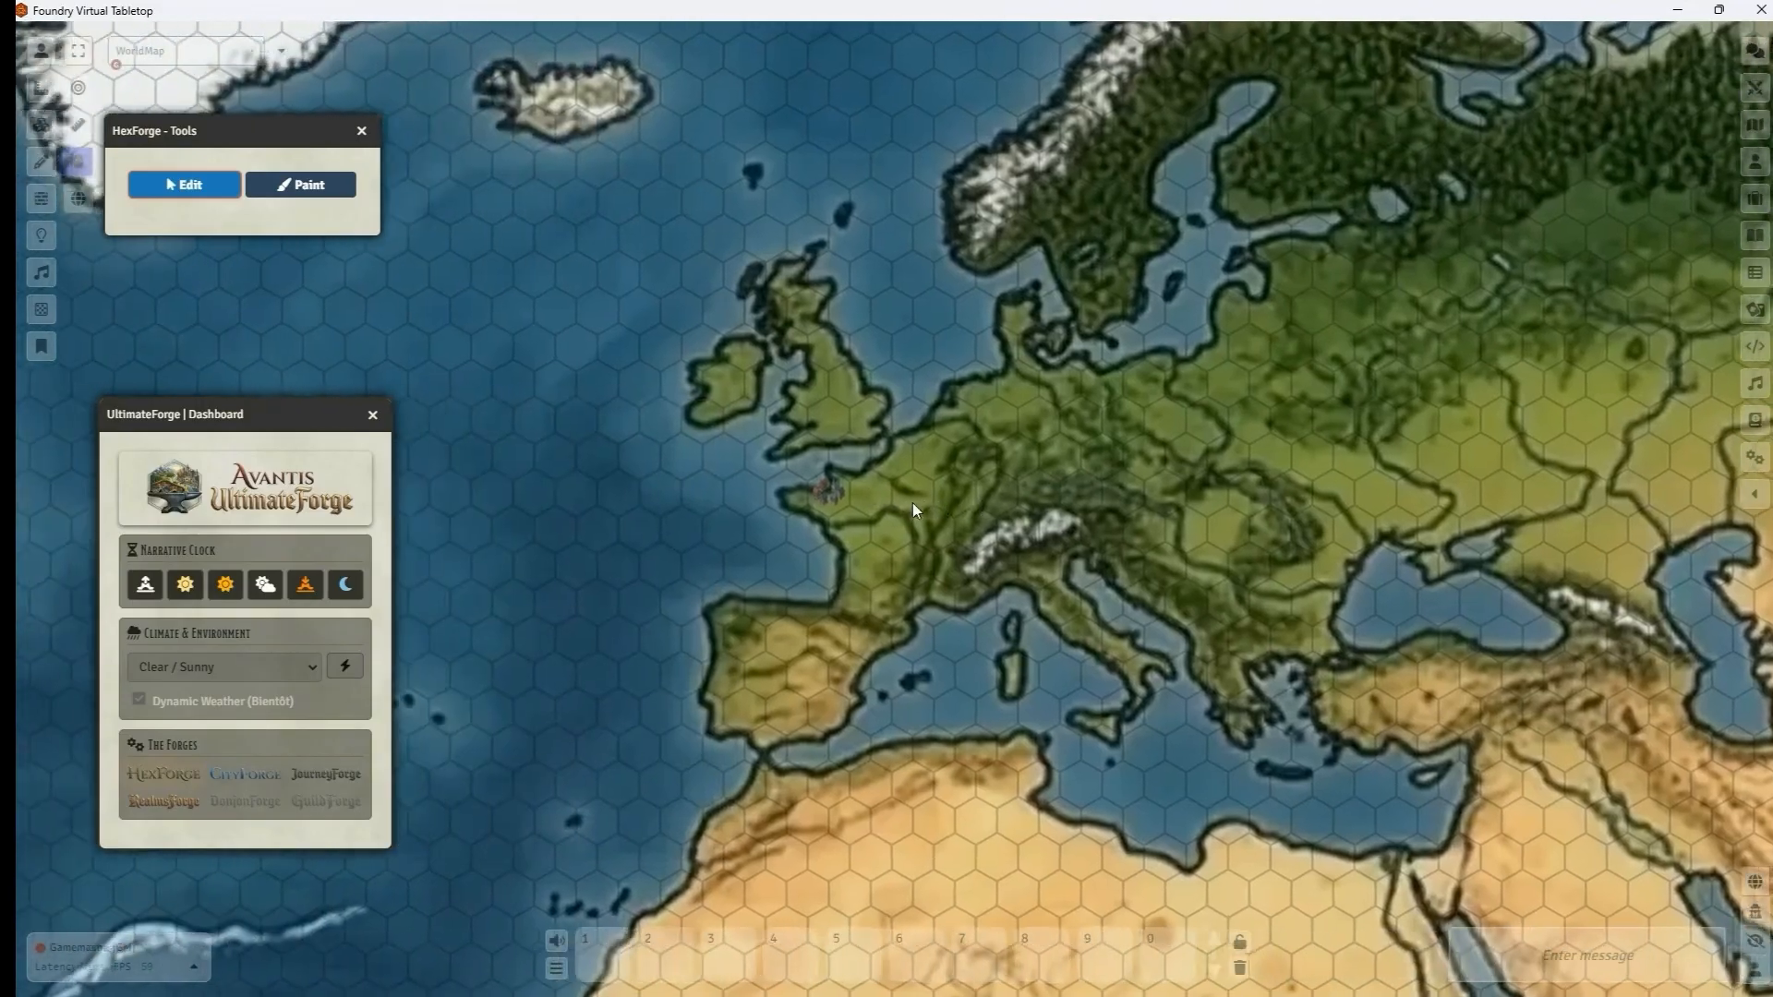
scroll(912, 504, "up", 5)
scroll(891, 485, "up", 2)
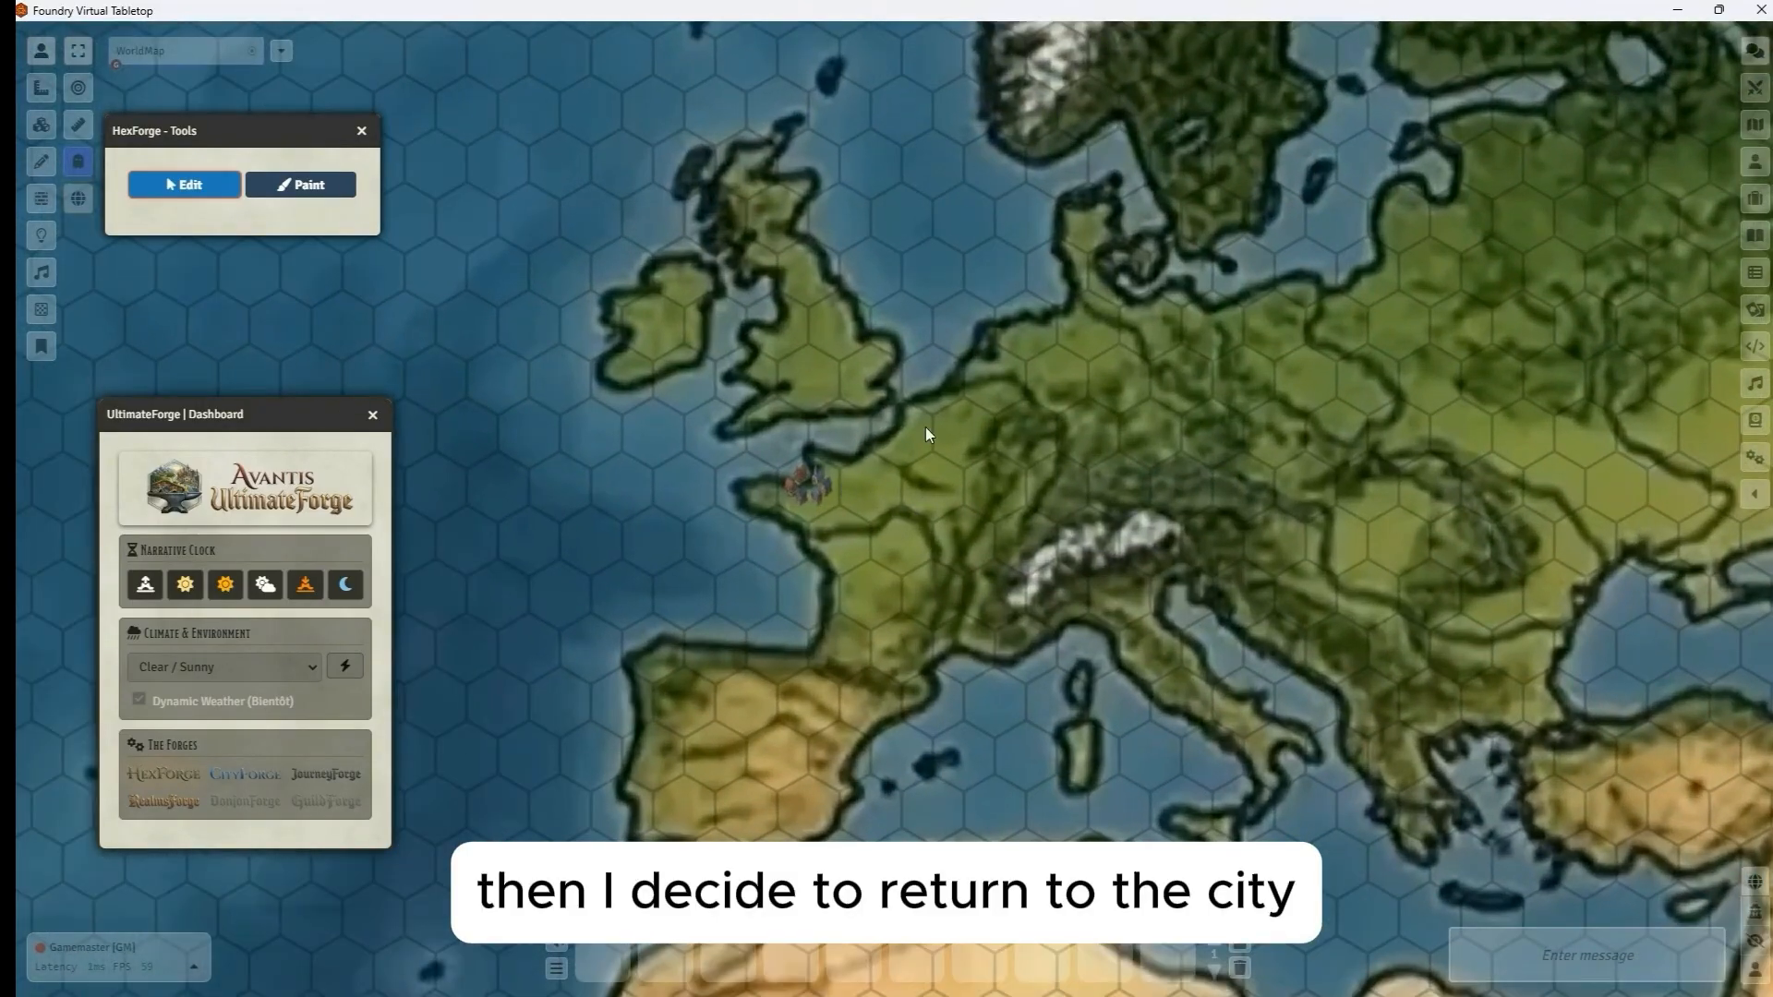
left_click(807, 491)
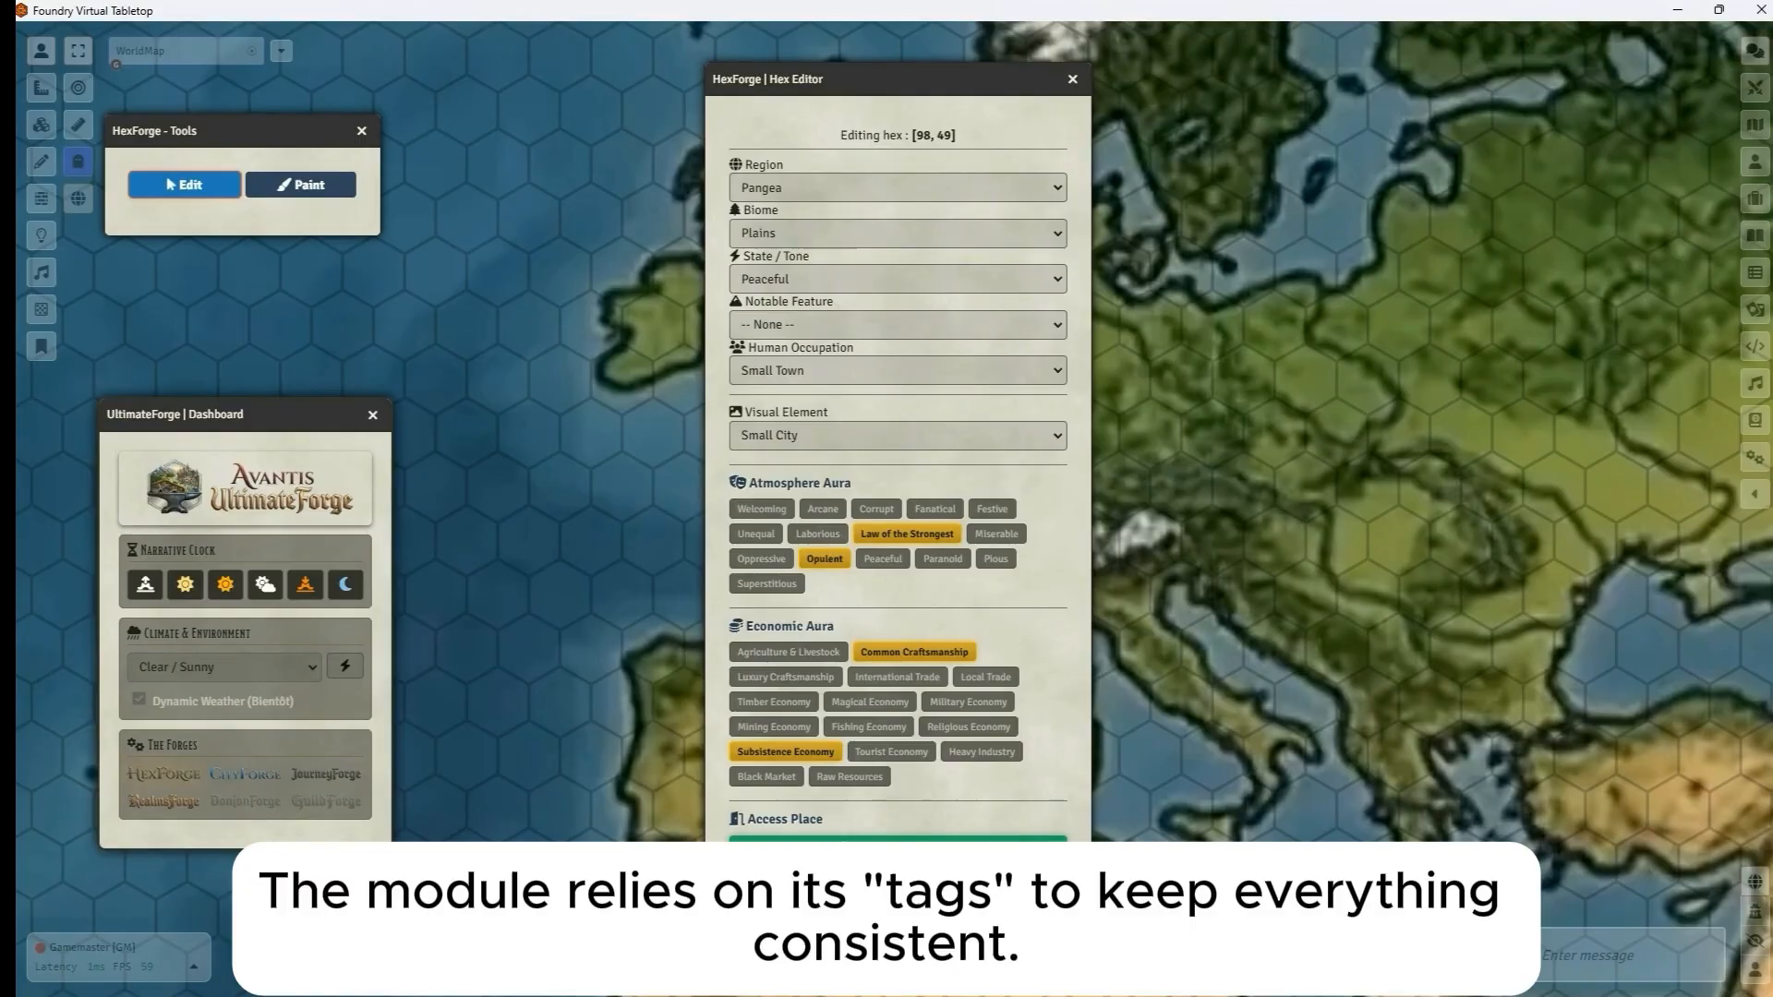
Replace the hex's Law of the Strongest and Opulent atmosphere auras with Miserable, Superstitious, Oppressive, Paranoid and Fanatical.
left_click(906, 534)
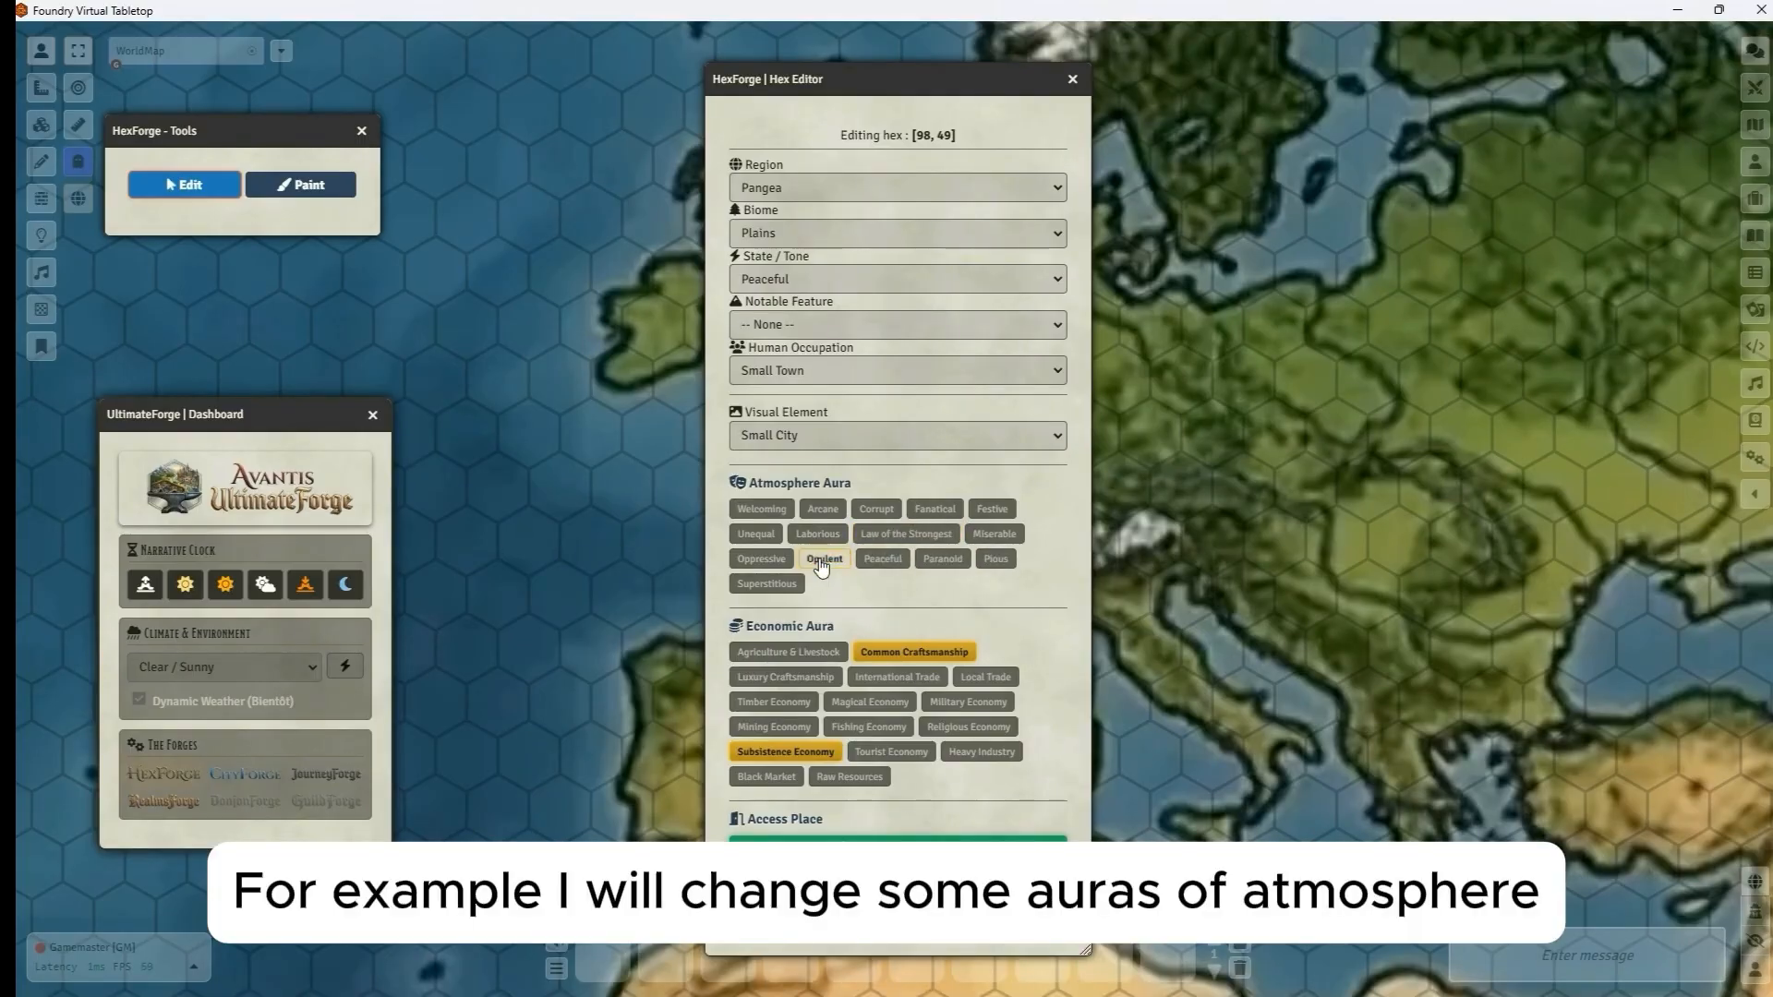
left_click(823, 558)
left_click(995, 533)
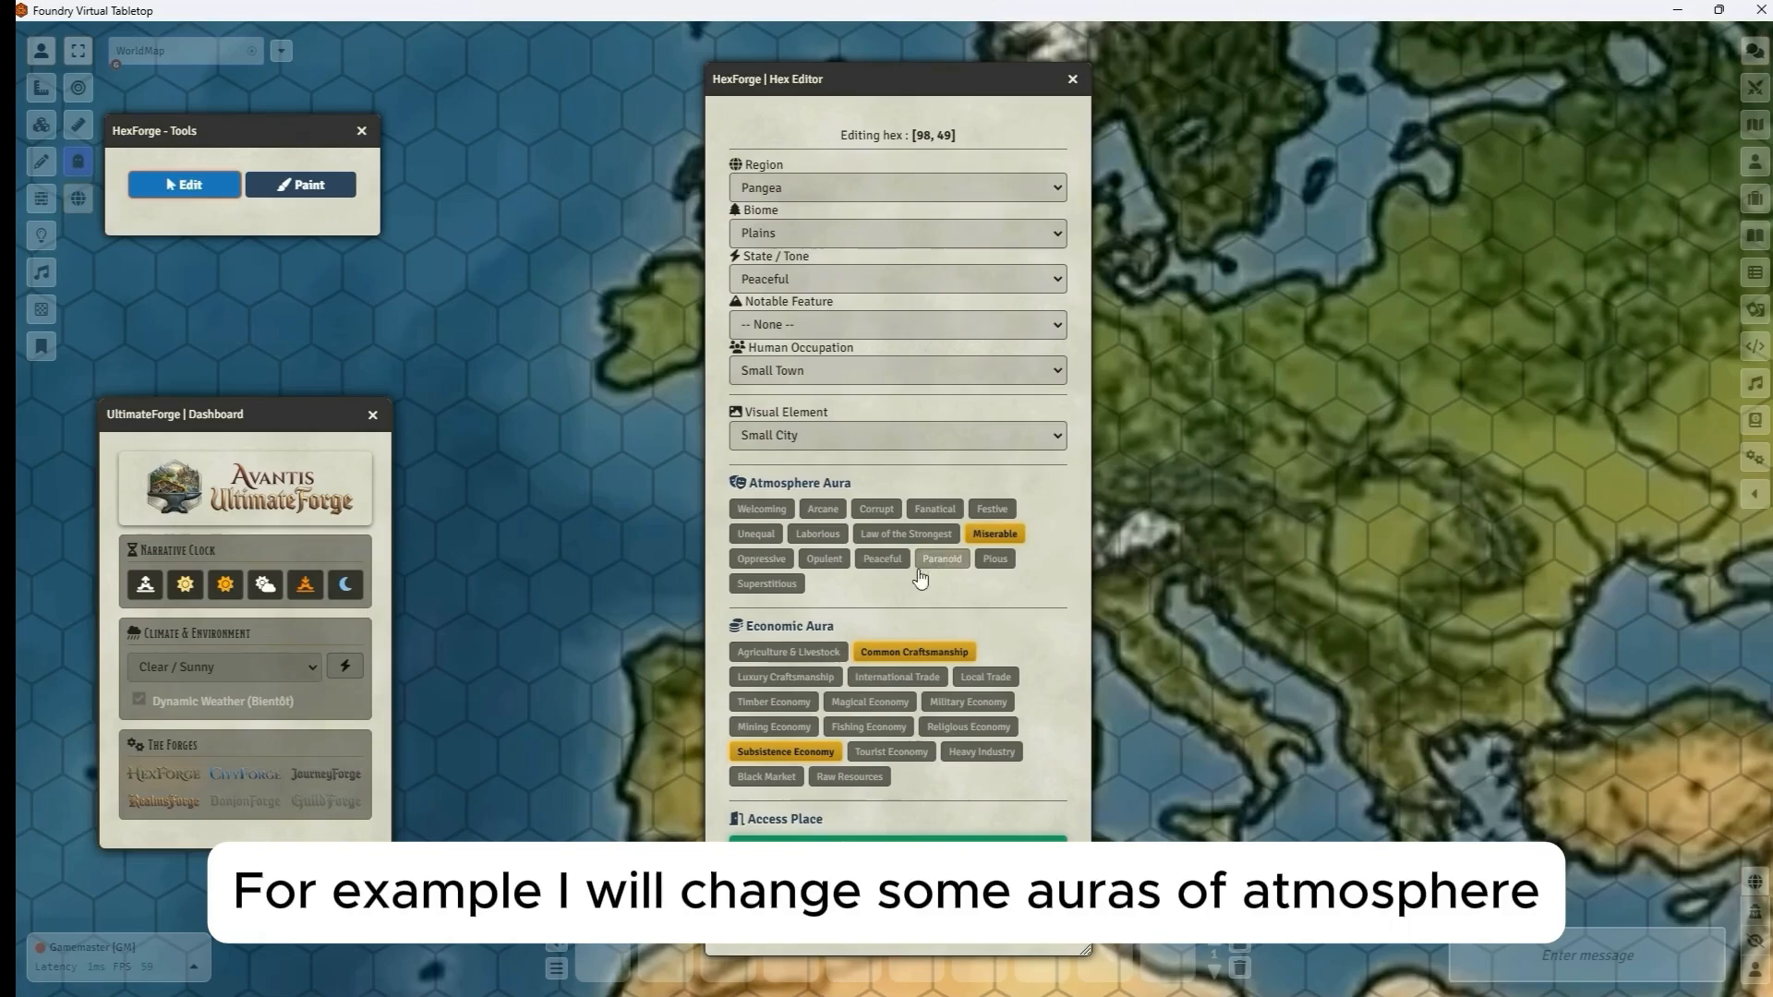
left_click(765, 584)
left_click(760, 560)
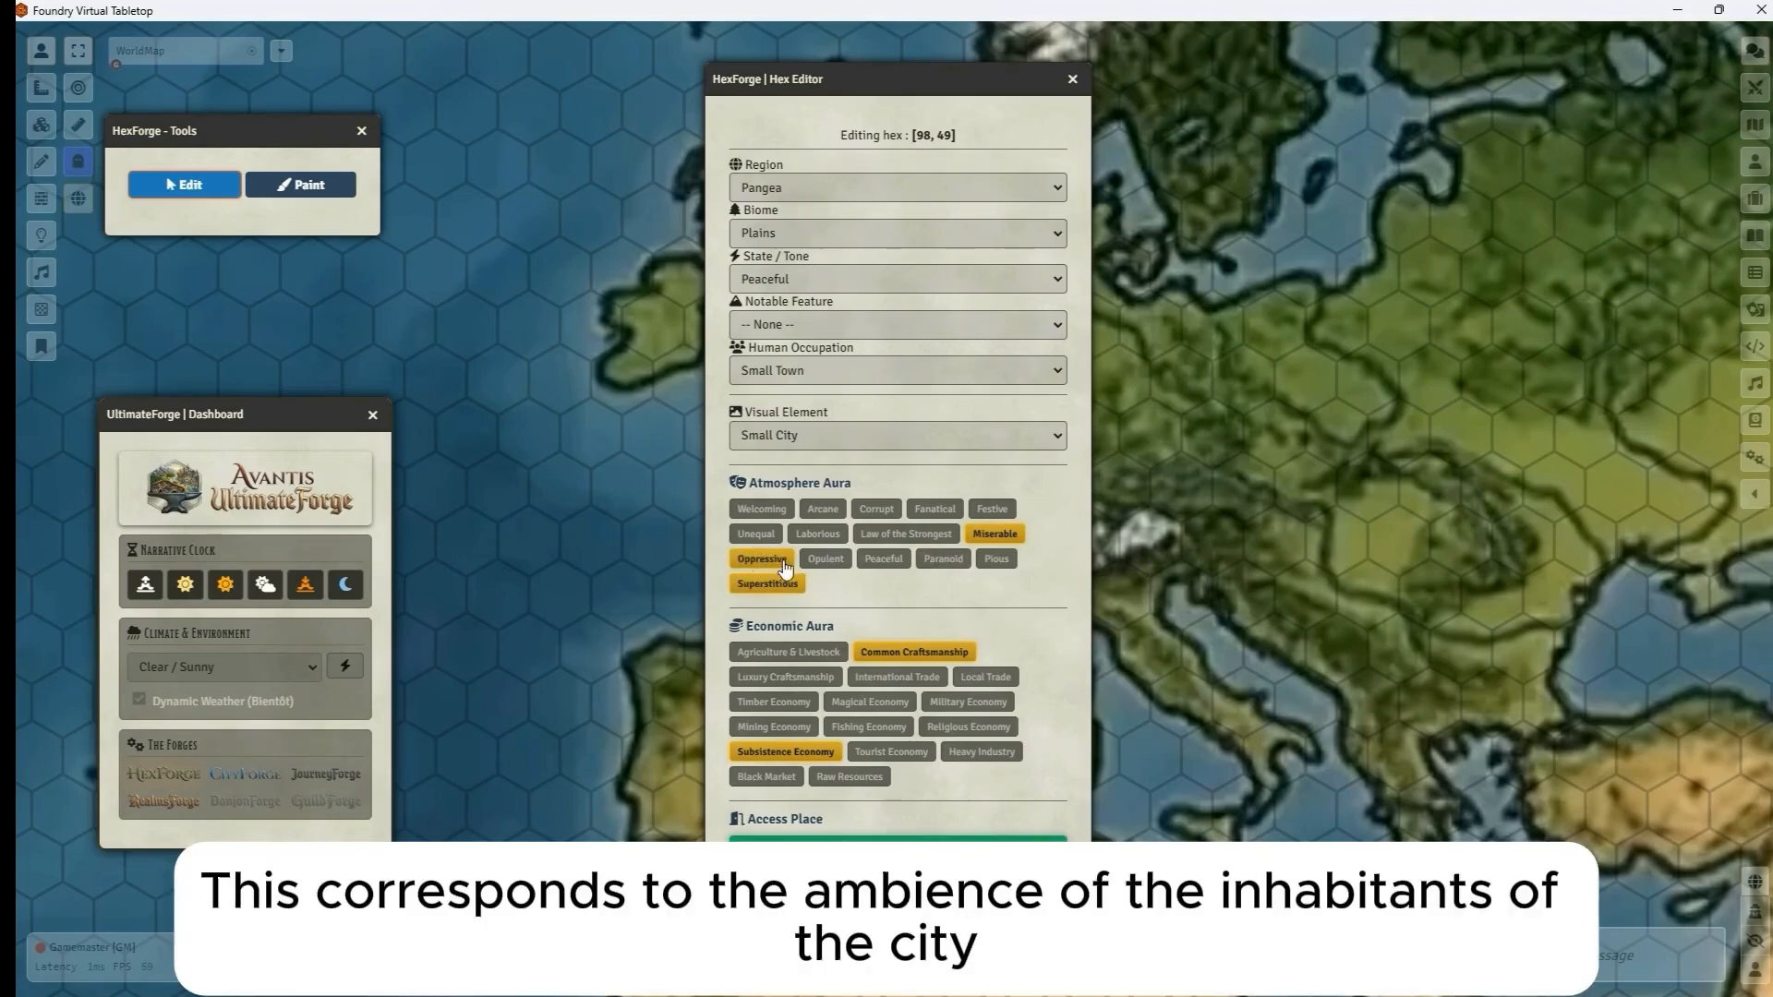
left_click(940, 560)
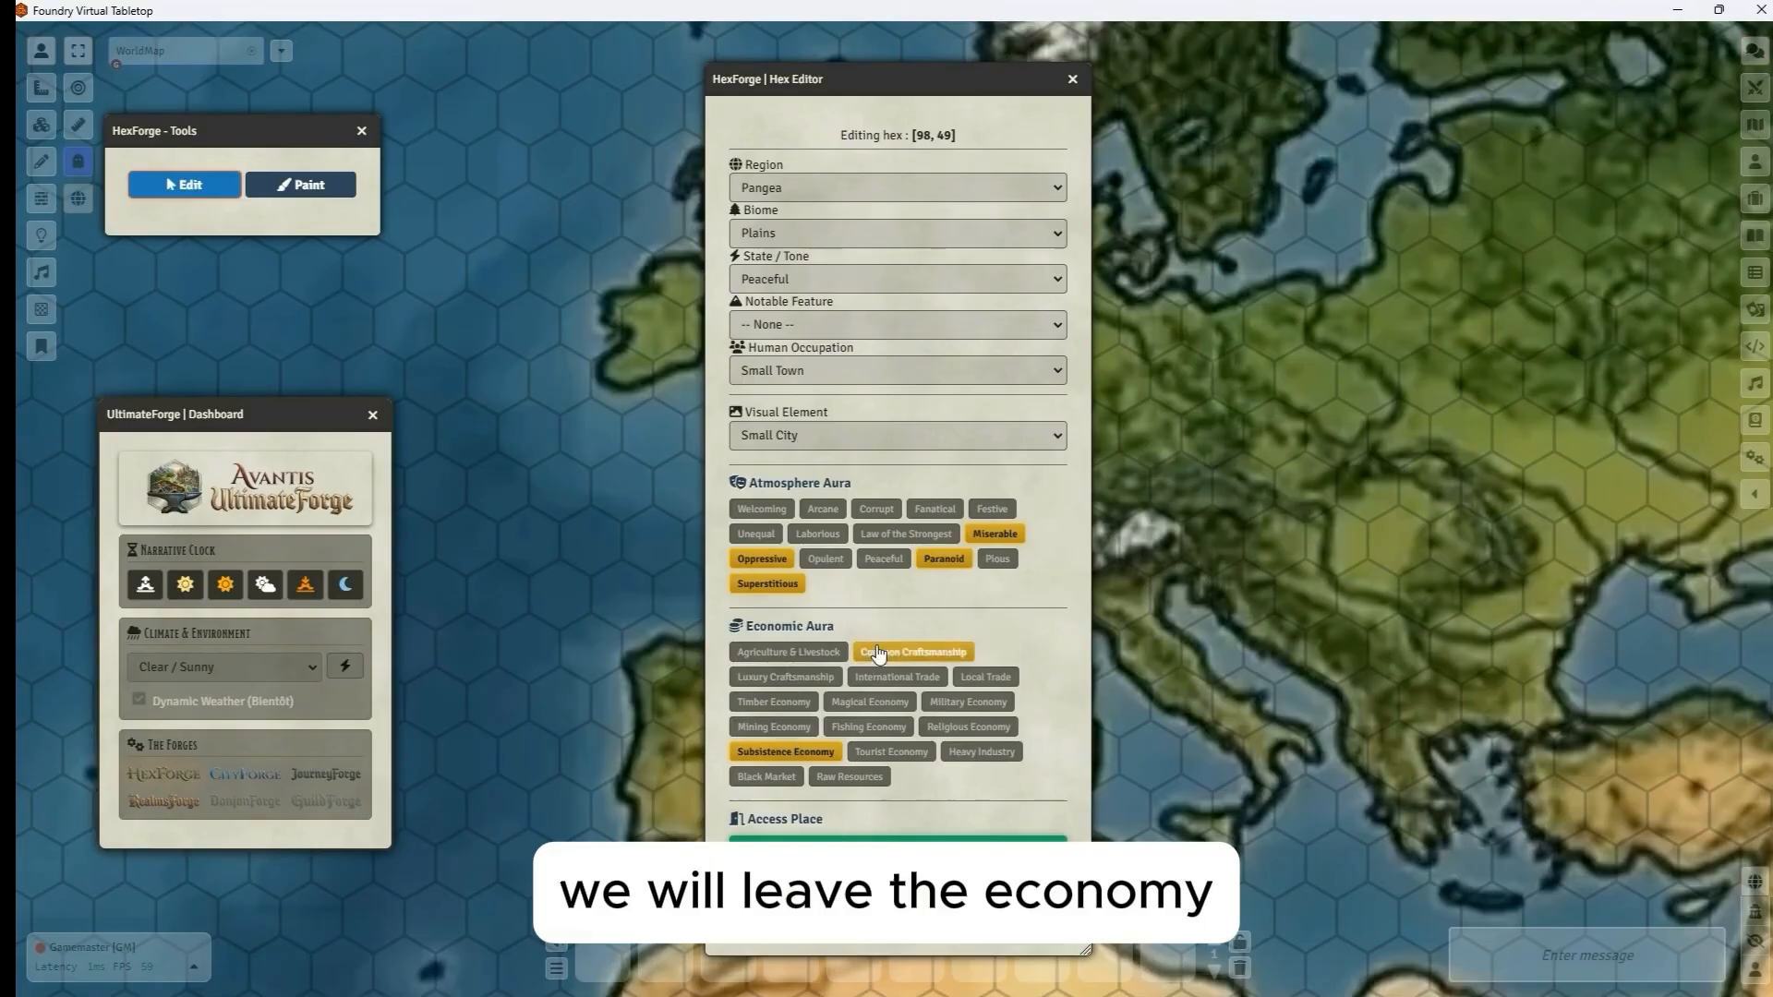
left_click(936, 510)
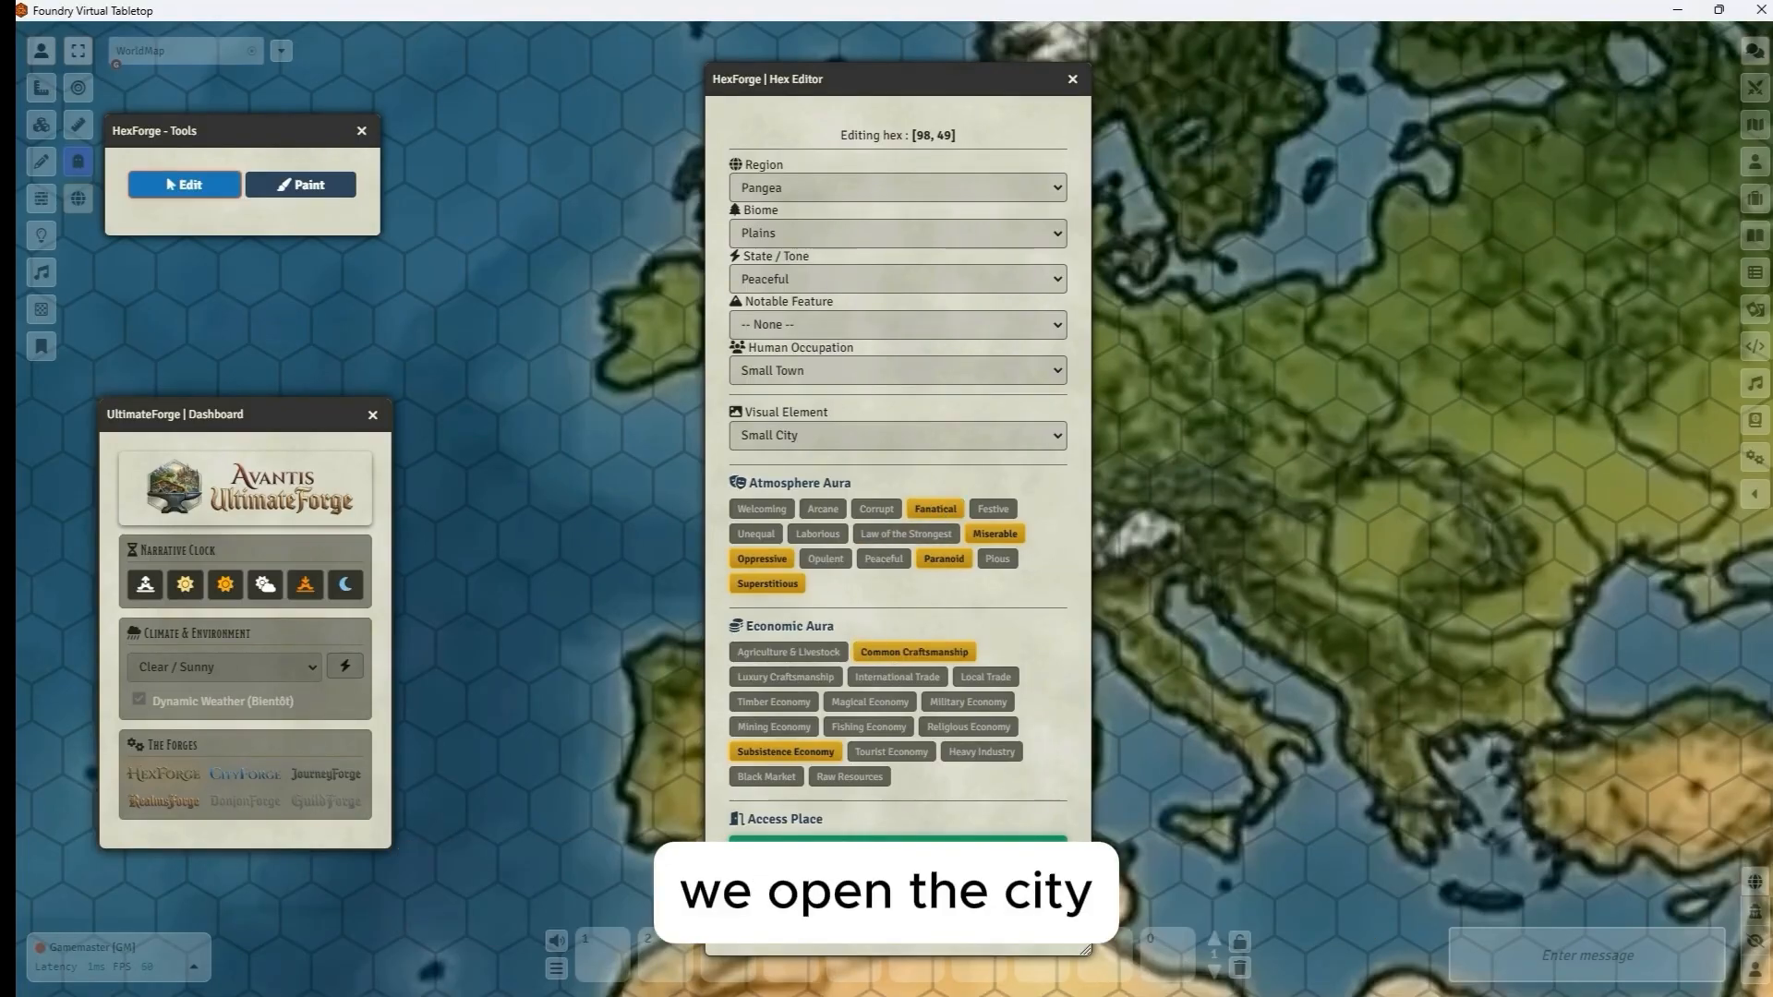
Open the hex's city Still-wall in CityForge, update its atmosphere, review the rewritten sections, and close CityForge.
left_click(900, 846)
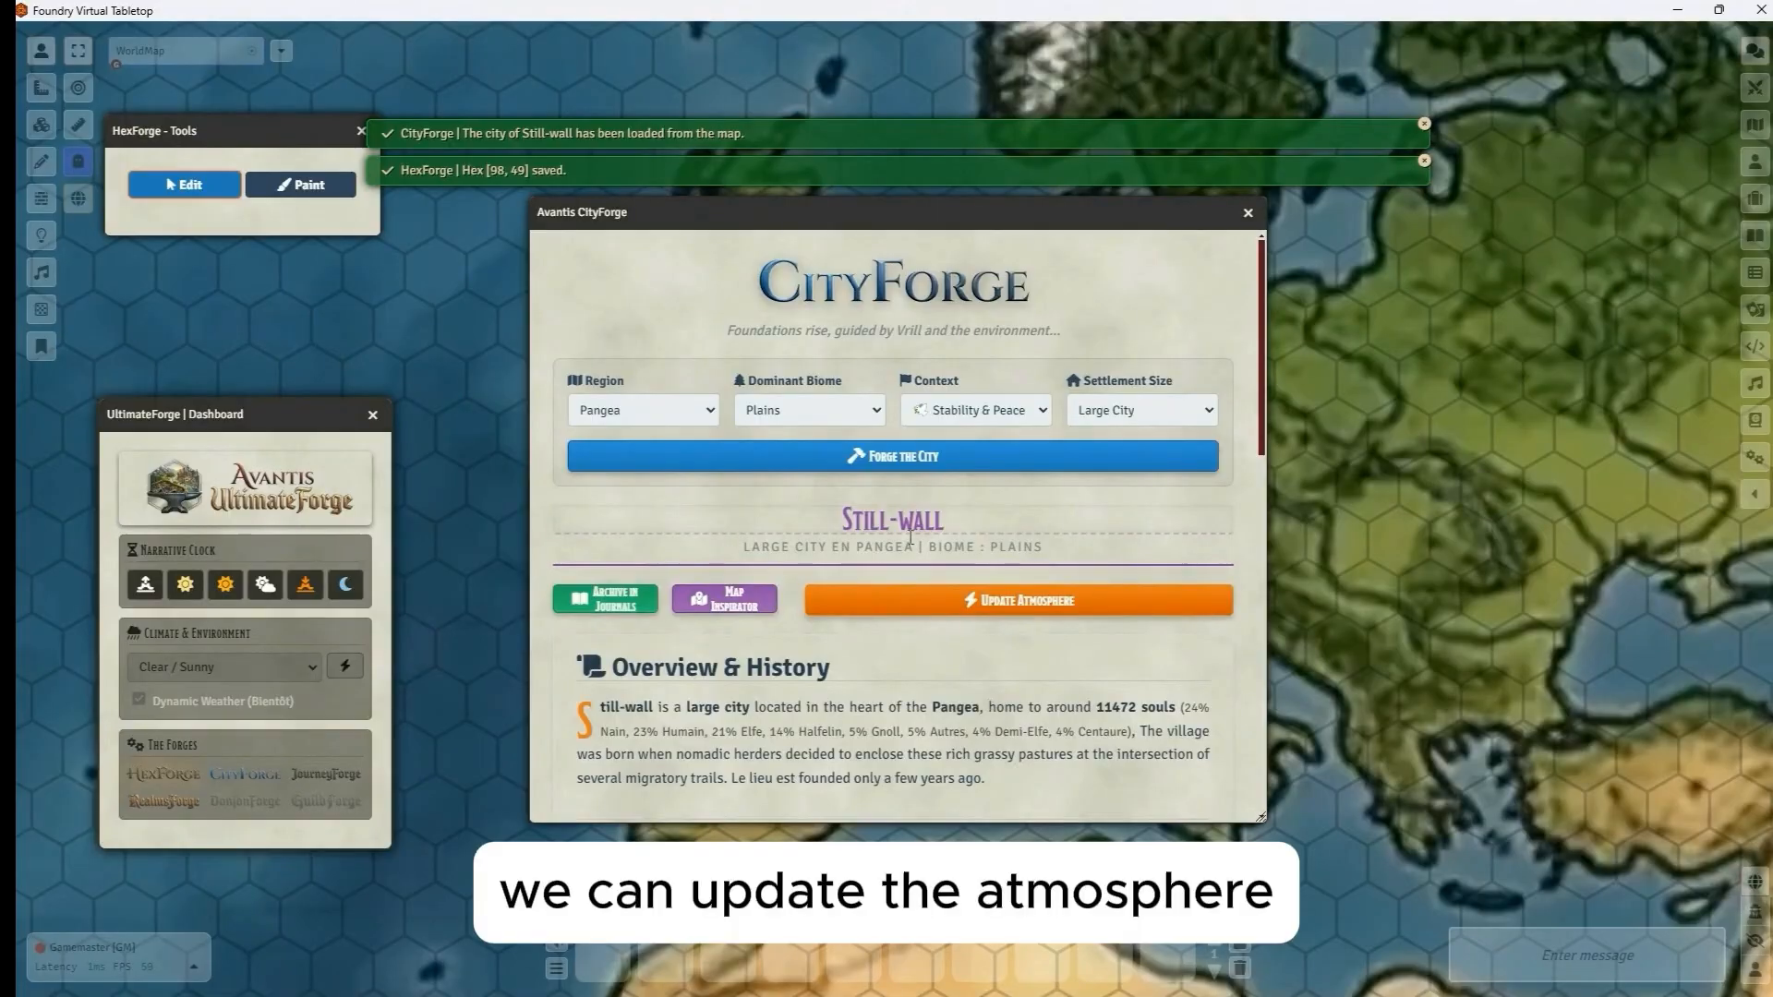
left_click(1025, 609)
scroll(899, 585, "down", 5)
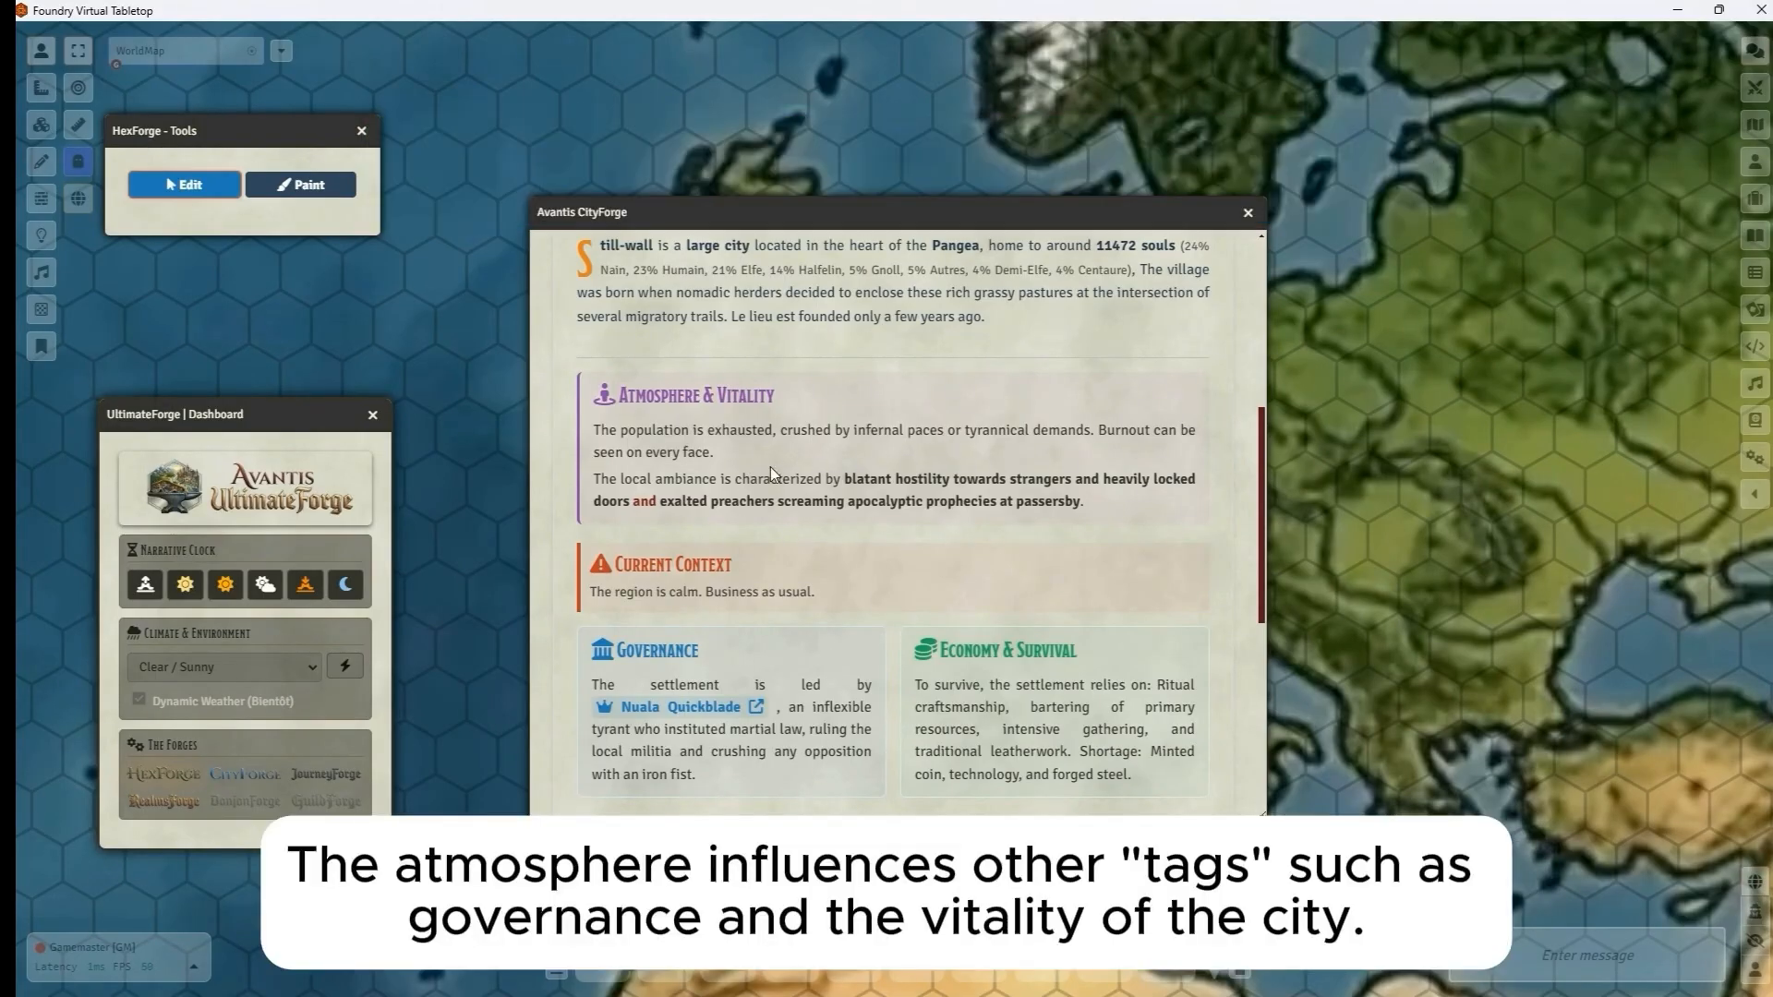
scroll(790, 512, "up", 5)
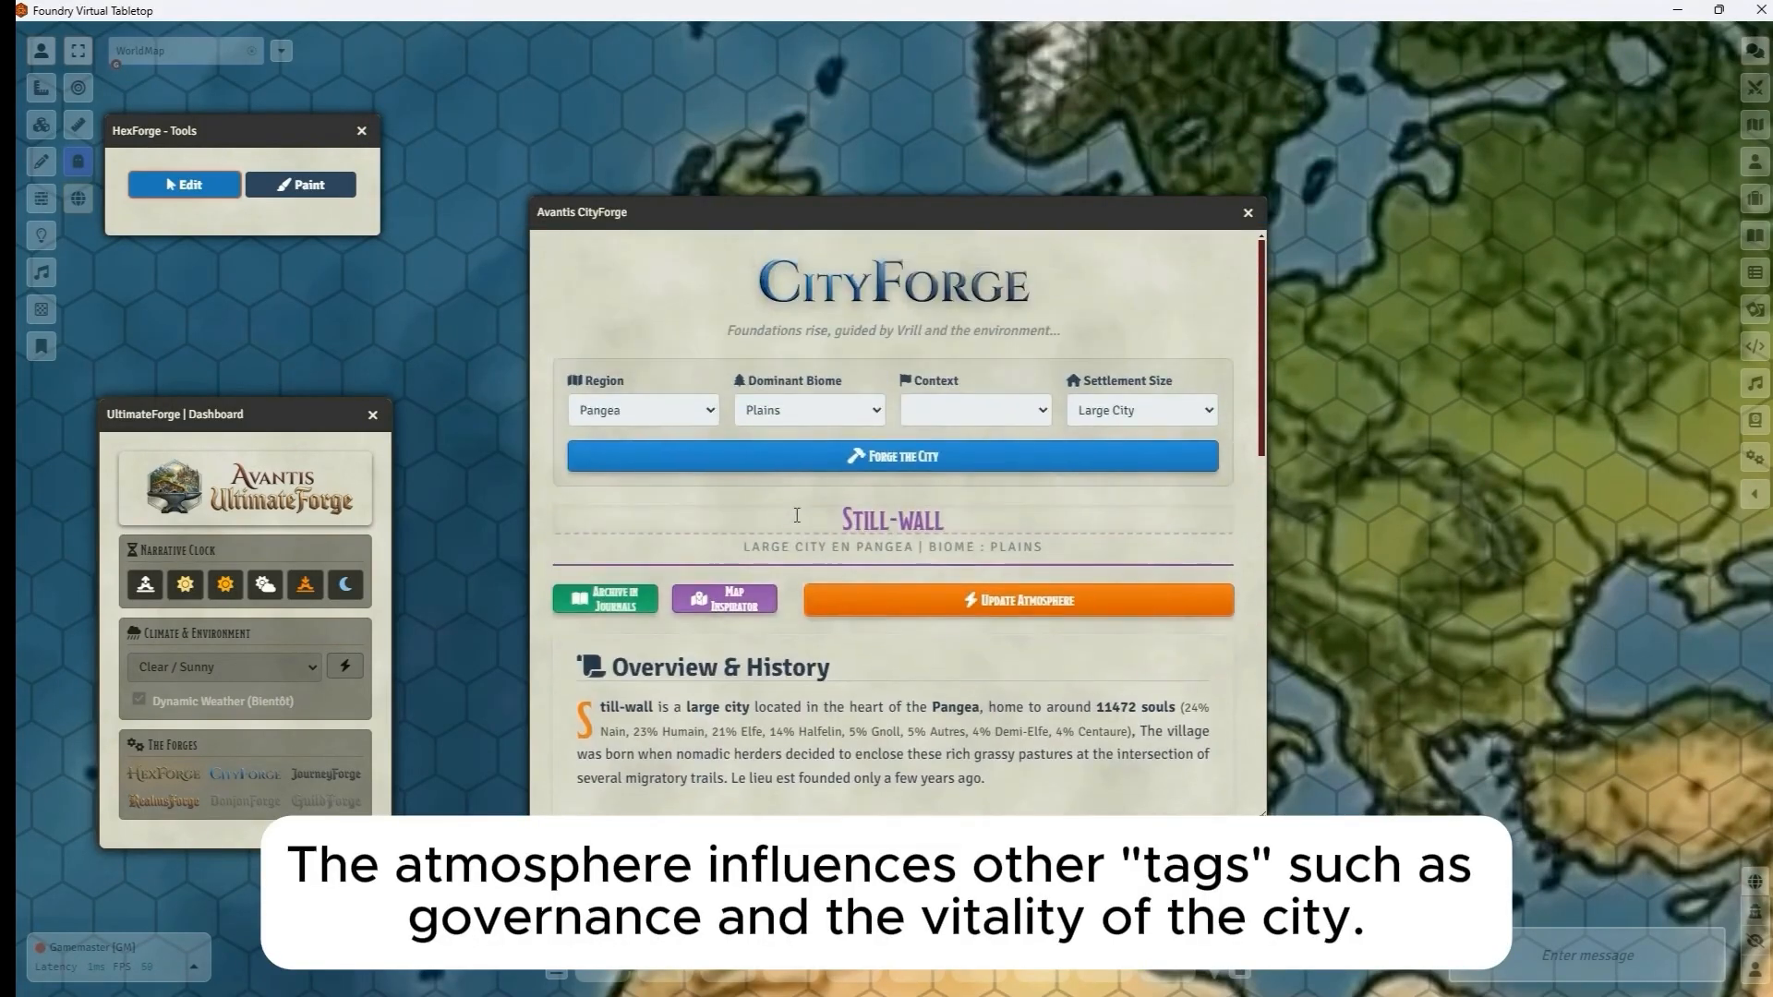
left_click(1247, 212)
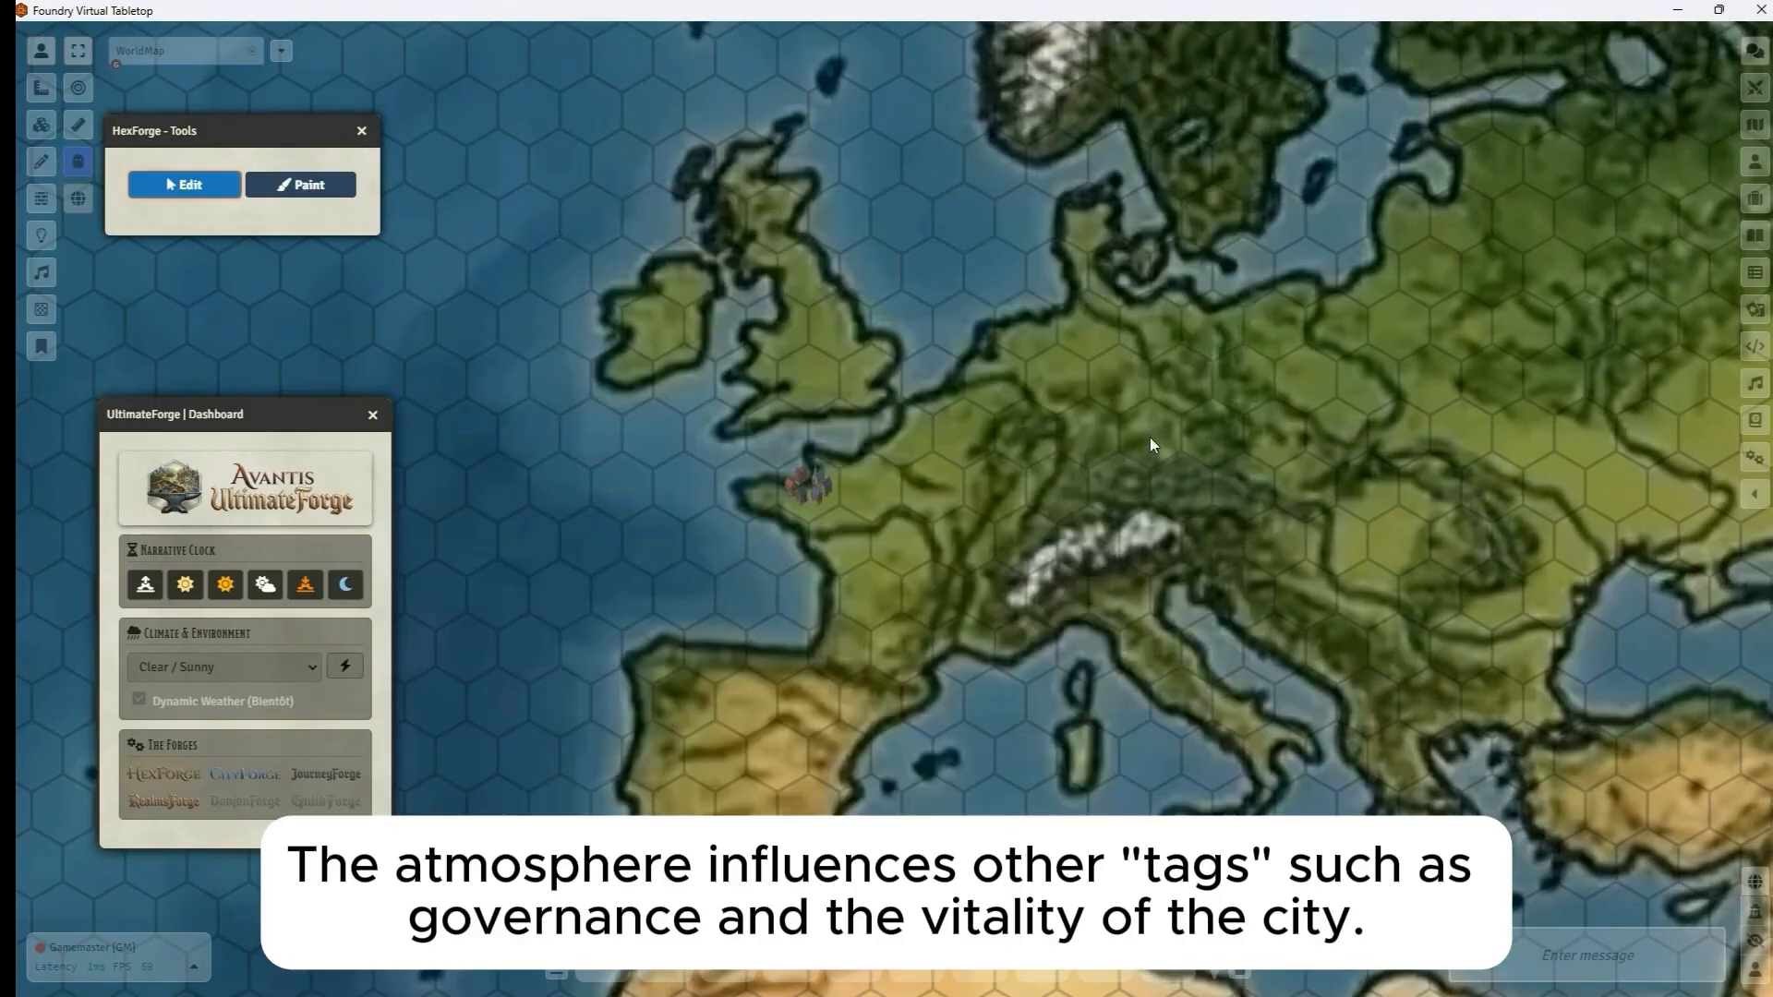
Toggle HexForge editing off and on, open and close the Brittany city's hex in the Hex Editor, and disable editing again.
scroll(1067, 458, "up", 2)
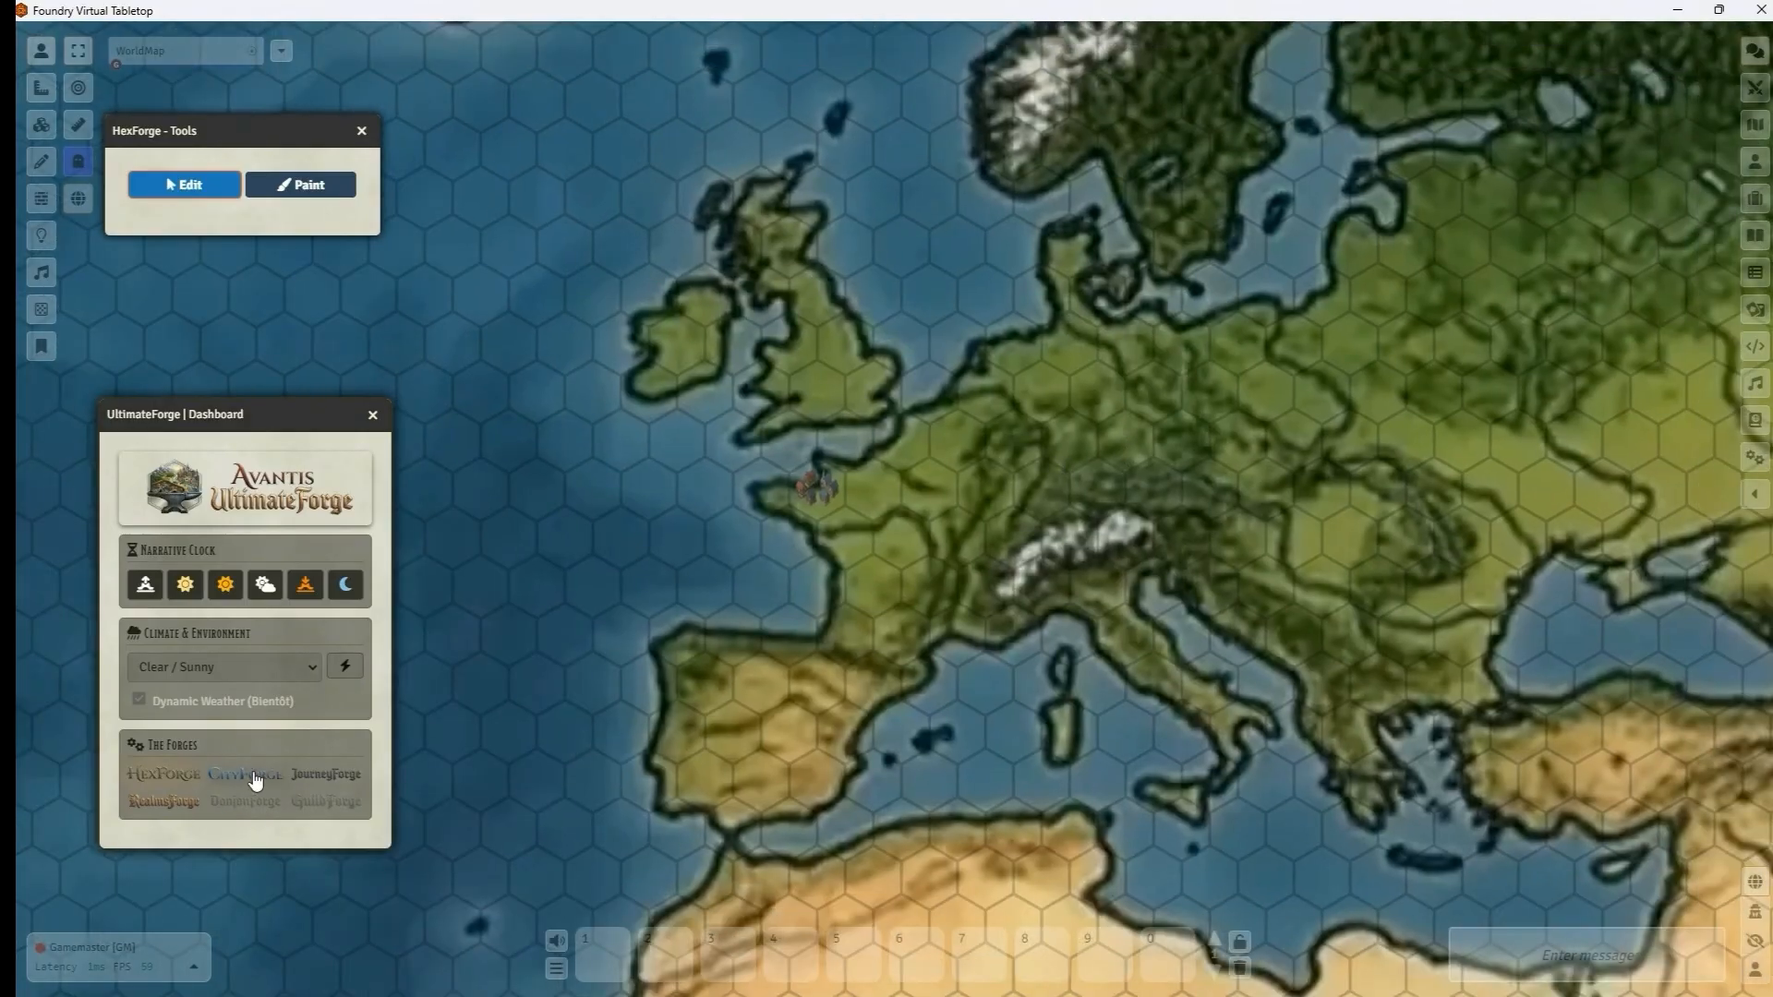
left_click(149, 777)
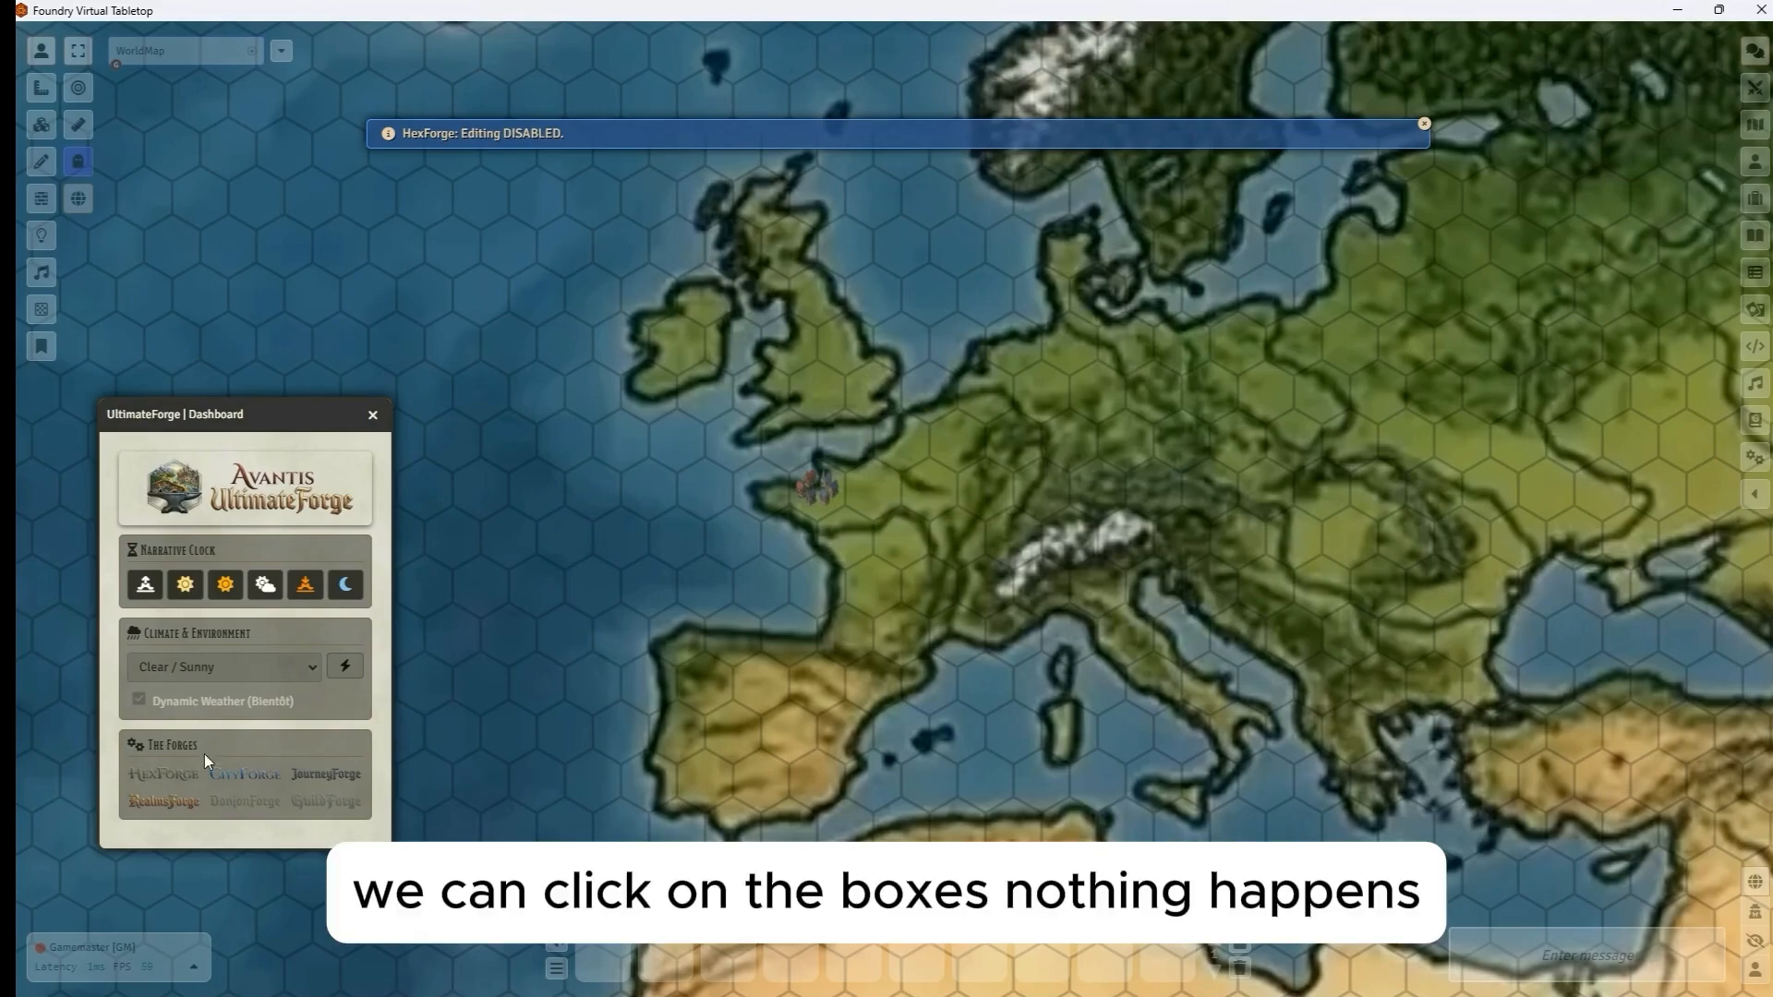
left_click(162, 777)
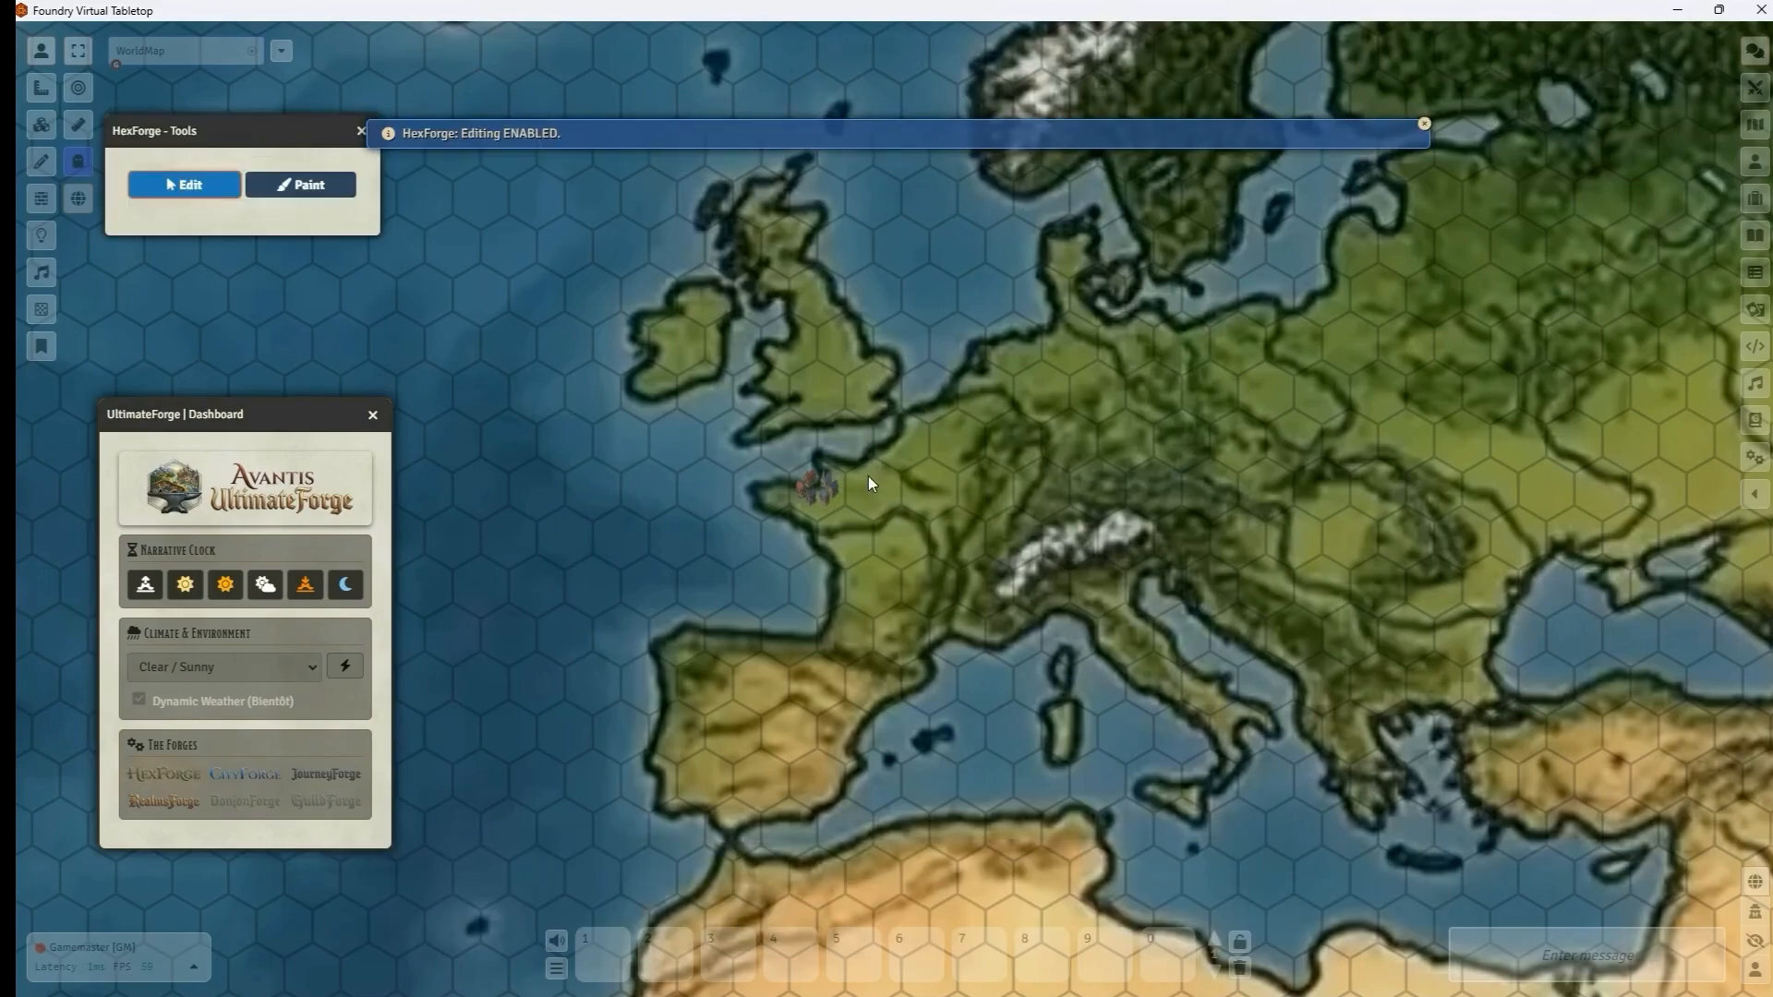
left_click(817, 490)
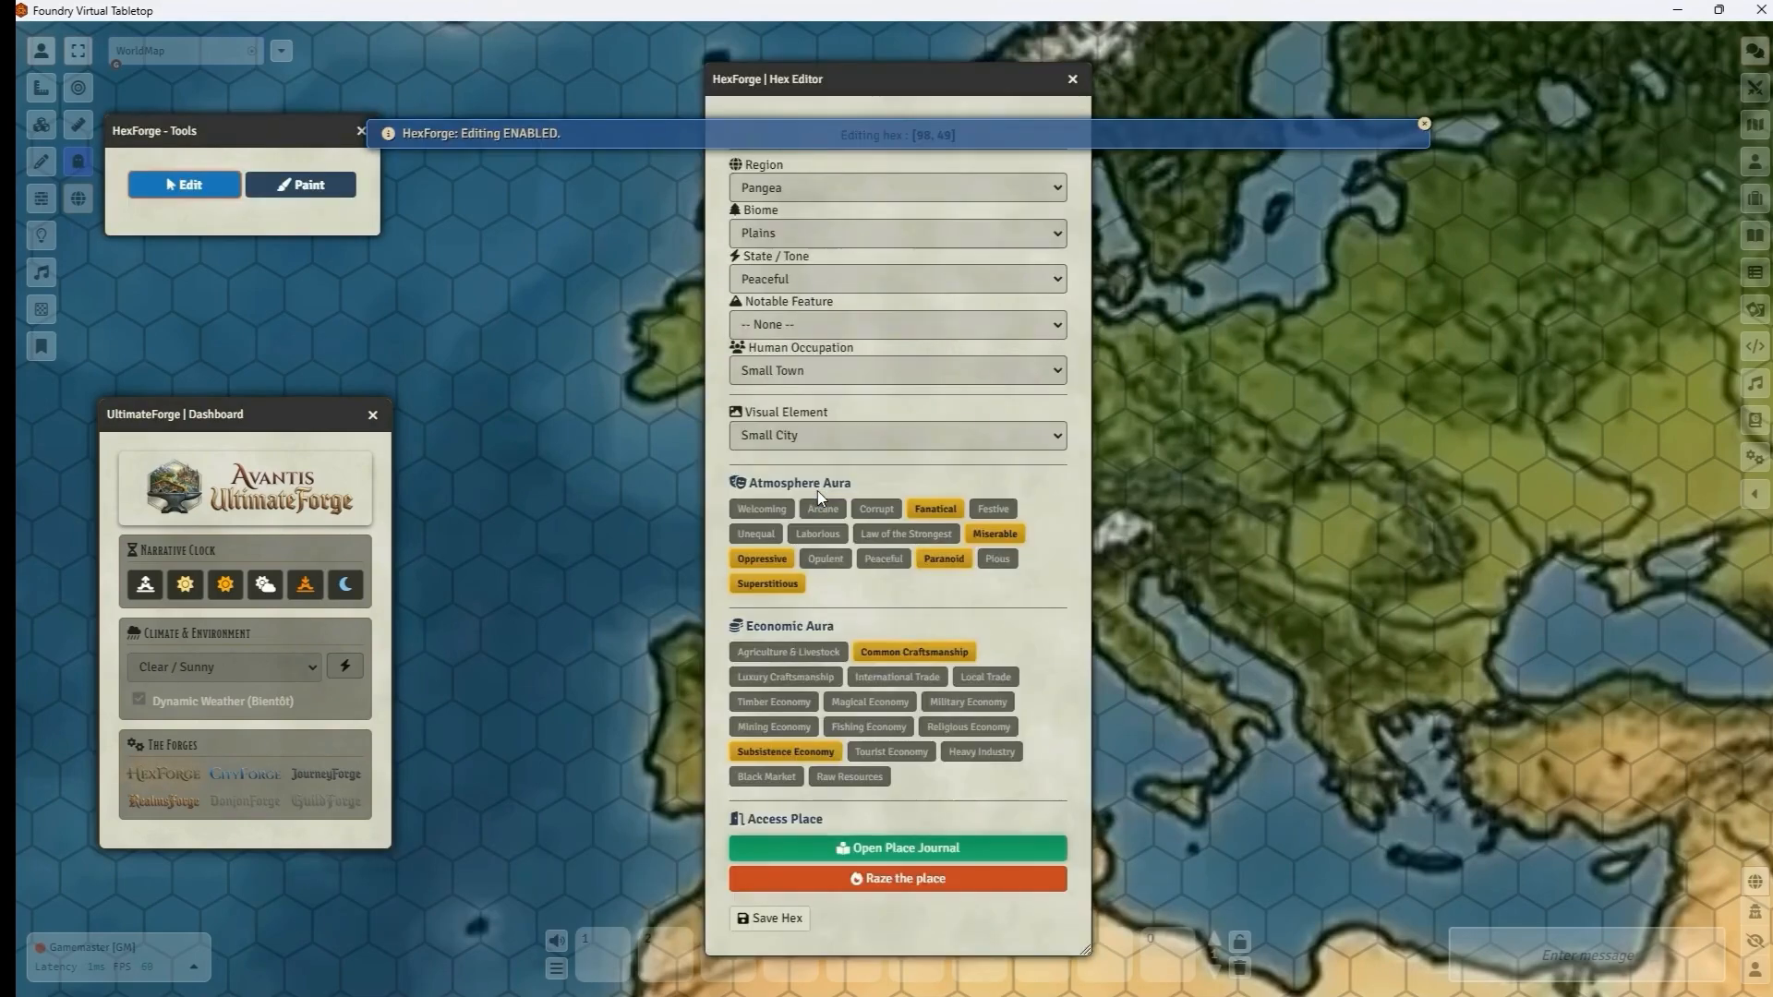
left_click(1073, 72)
left_click(163, 780)
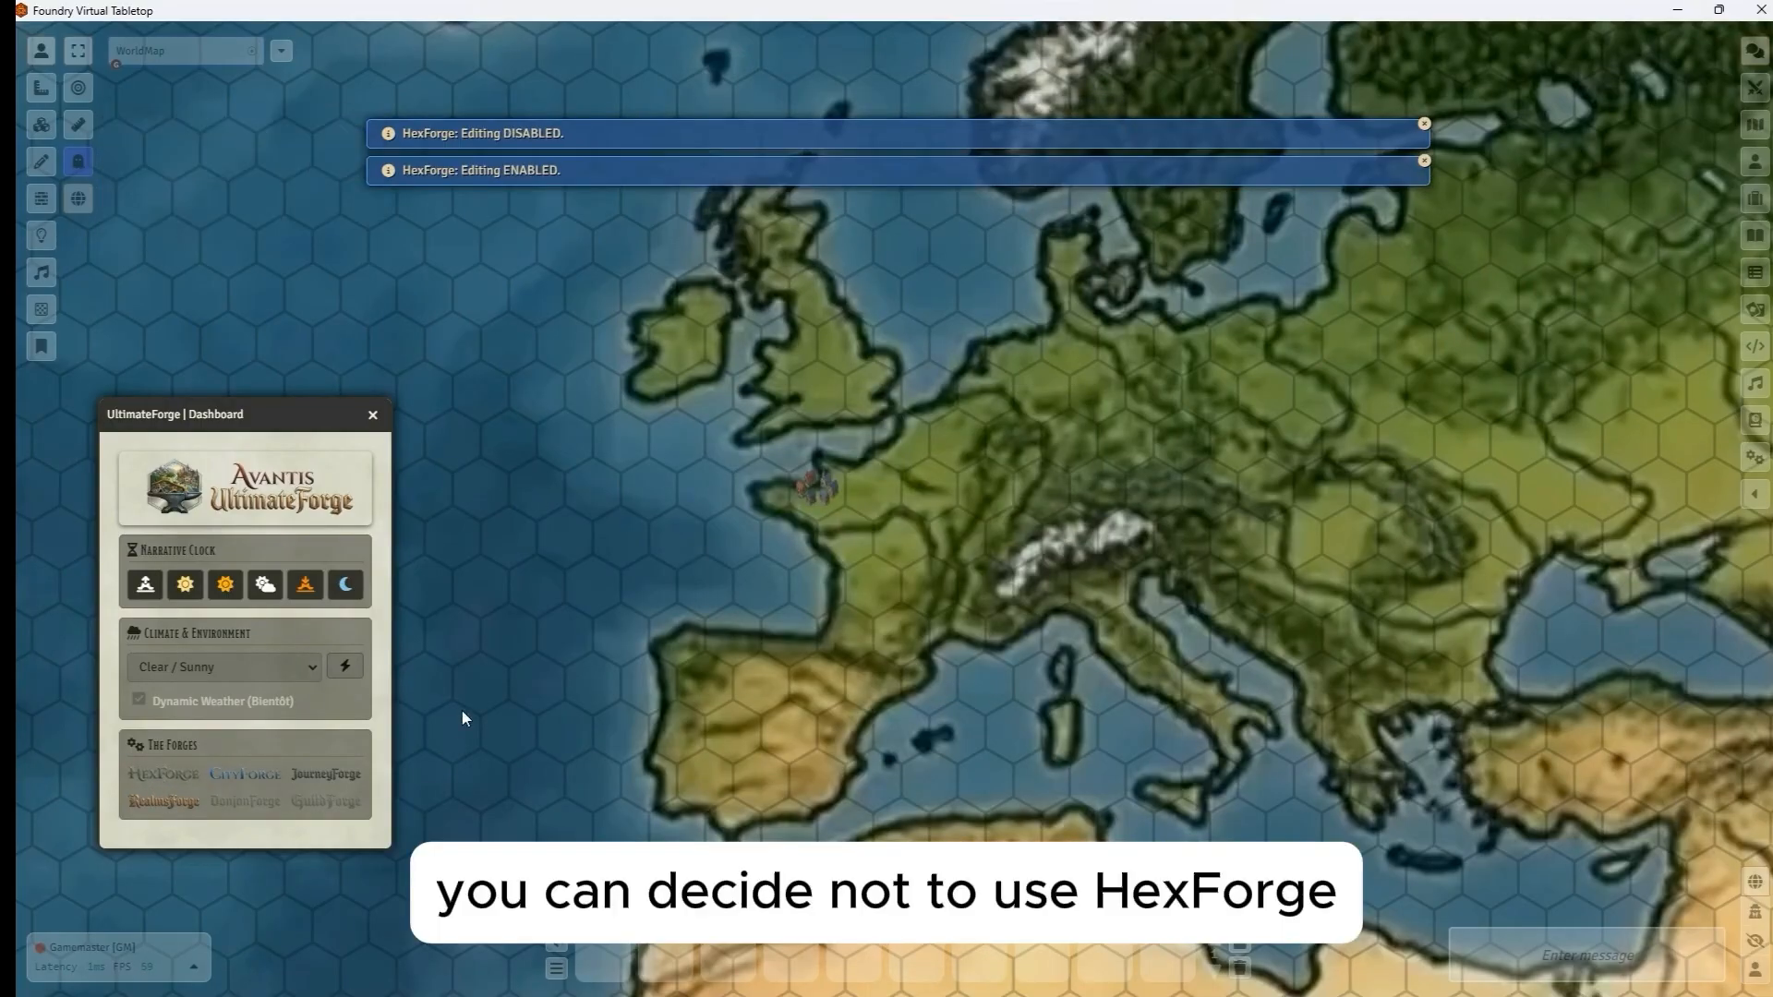
Open CityForge on its own and forge a city in the Pangea region, leaving the biome and settlement size random.
scroll(1062, 487, "down", 2)
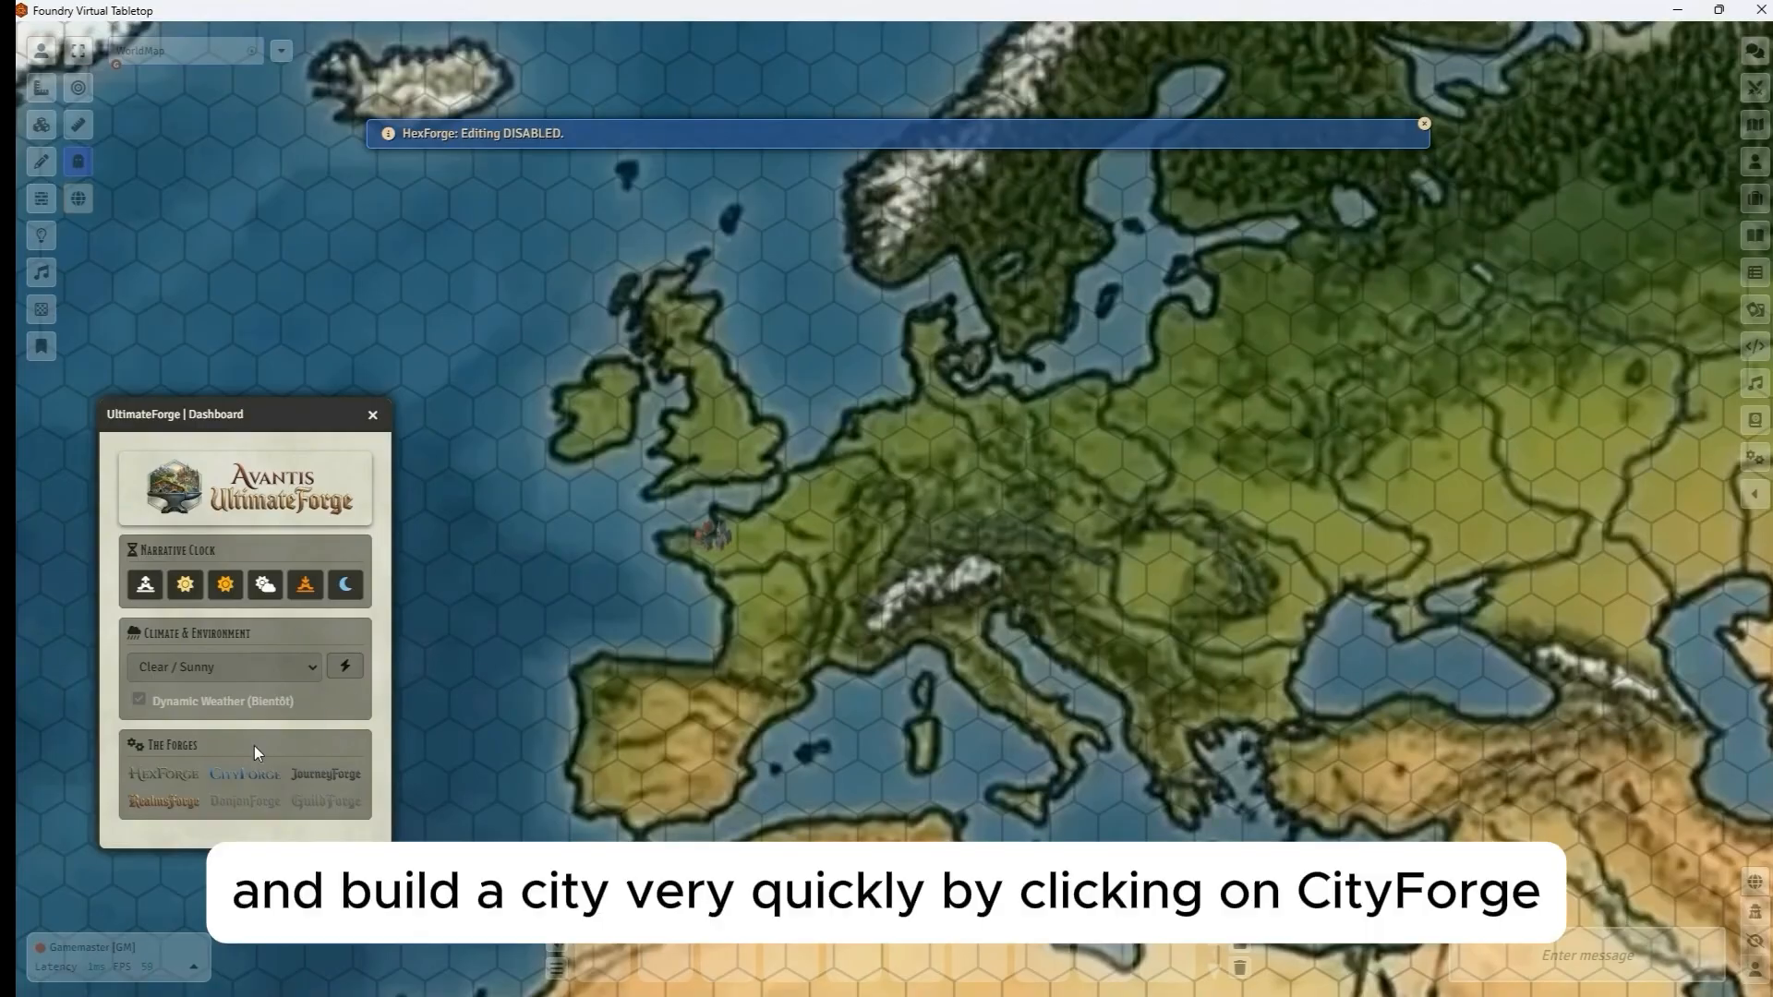
left_click(233, 778)
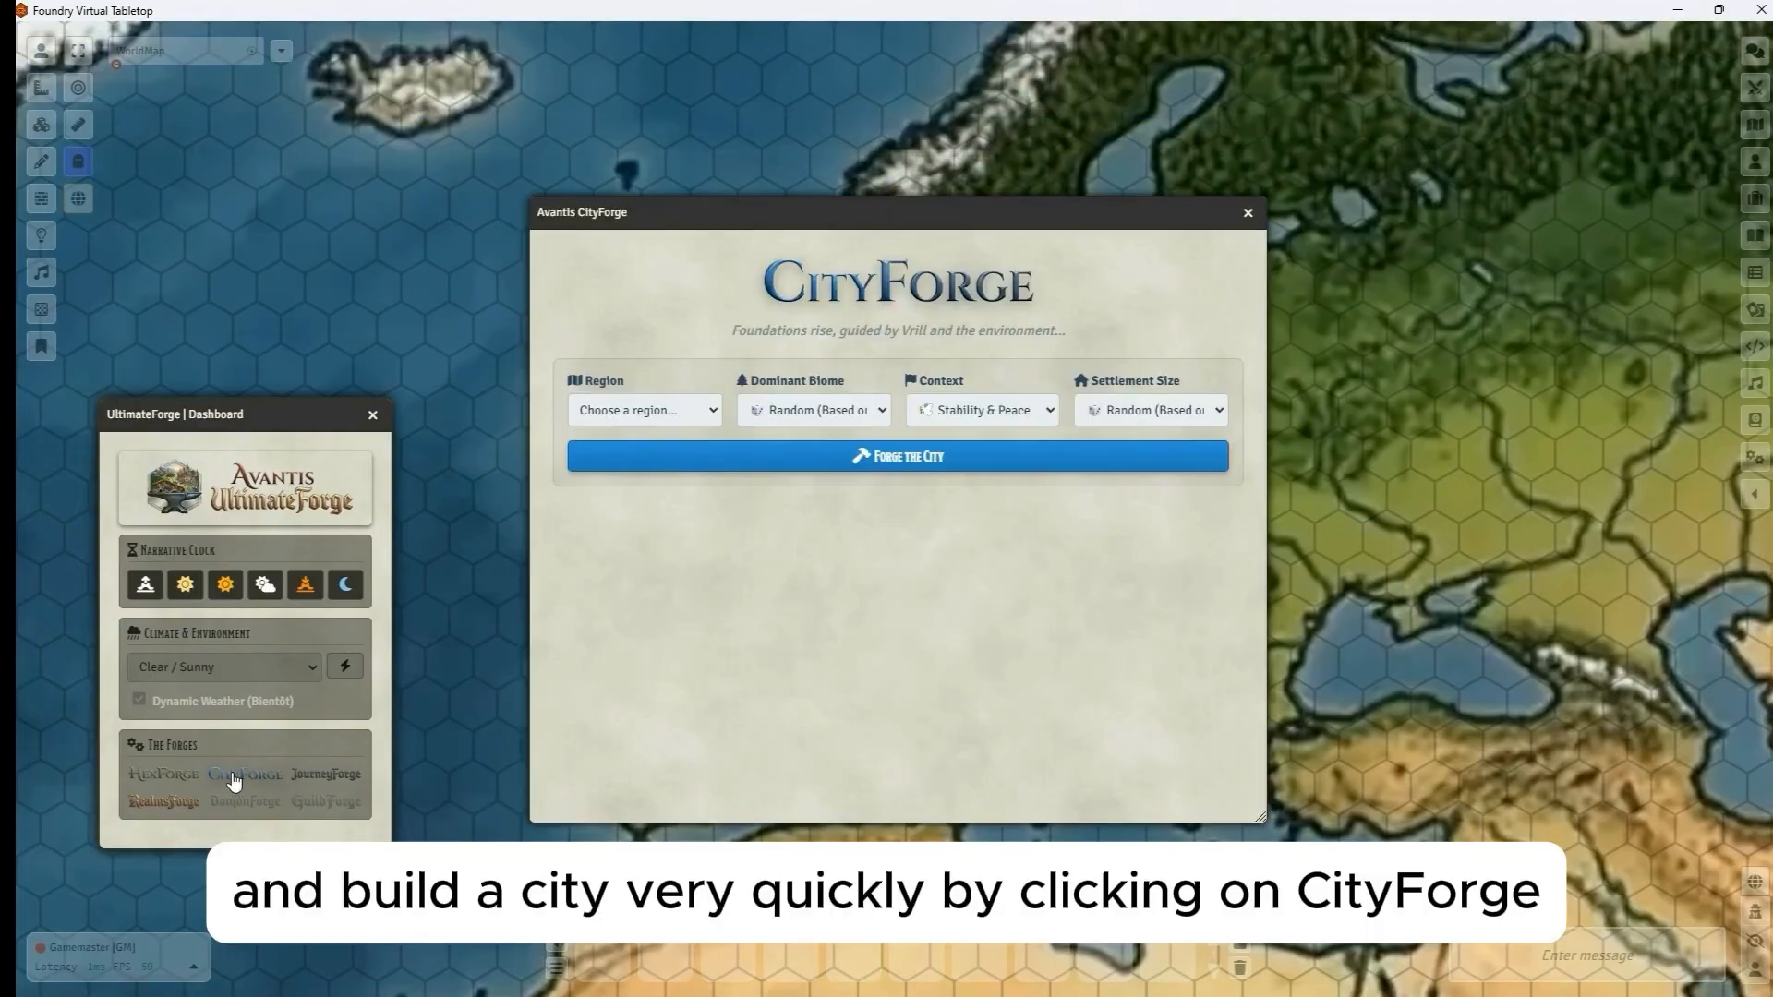
left_click(651, 412)
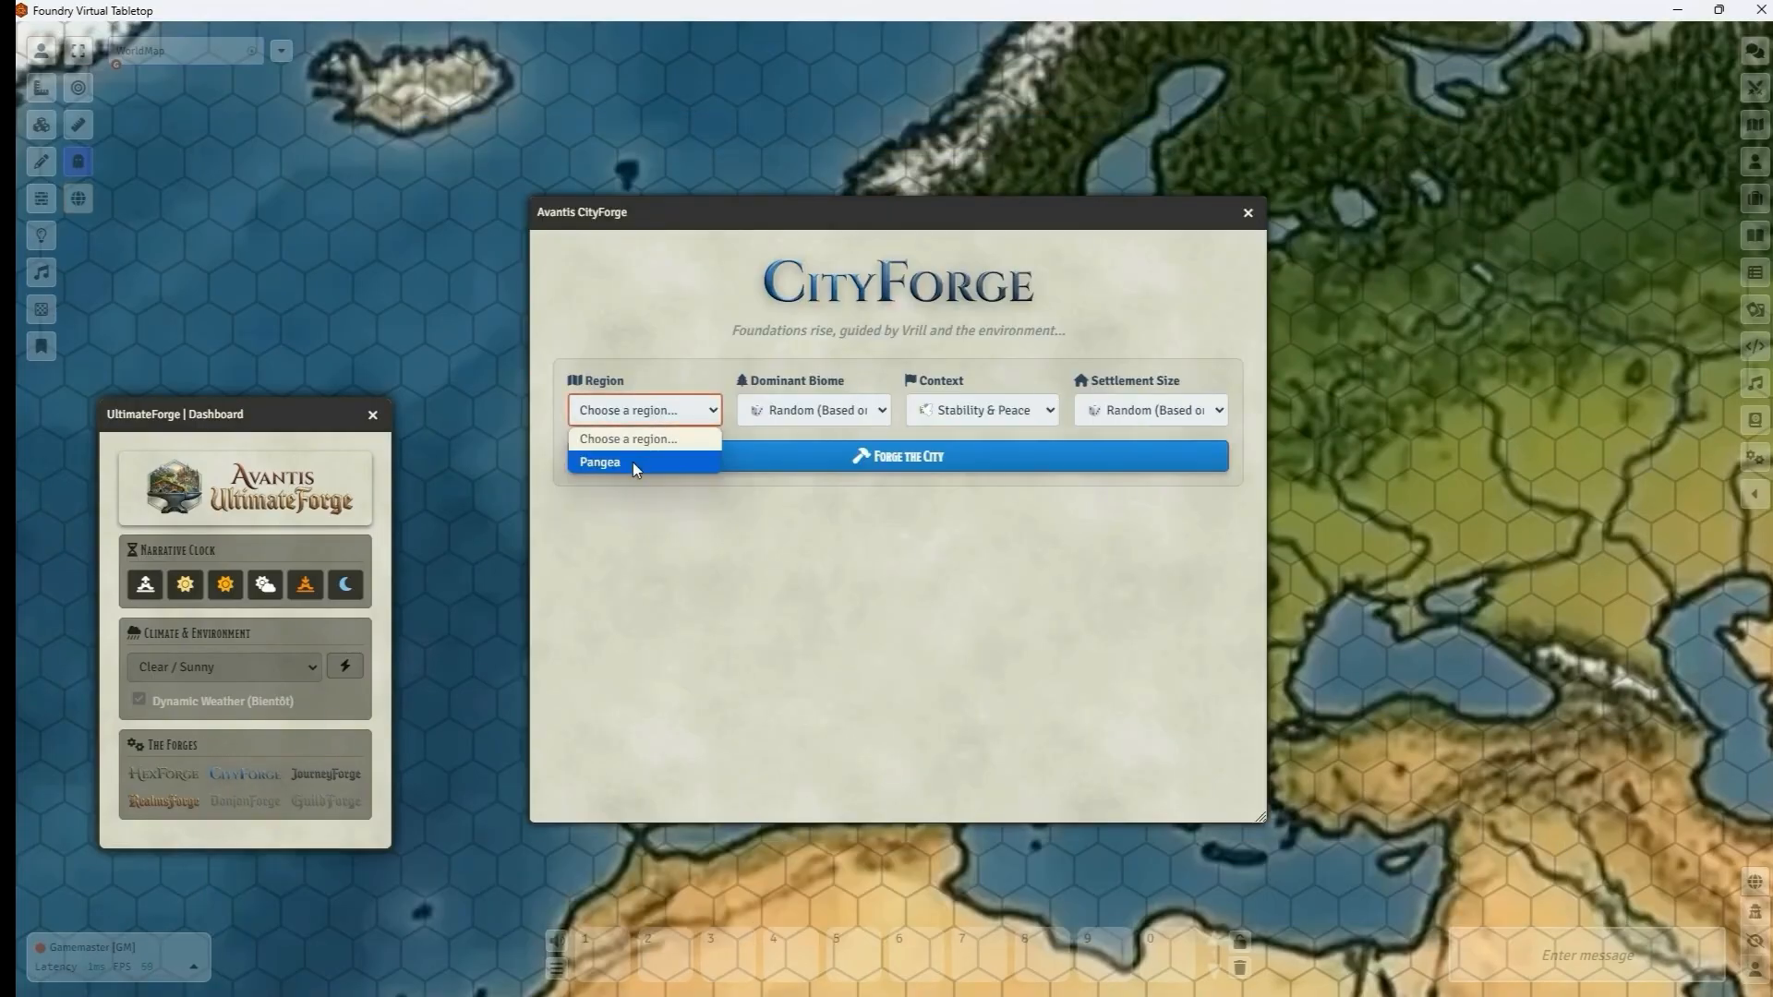
left_click(633, 461)
left_click(848, 417)
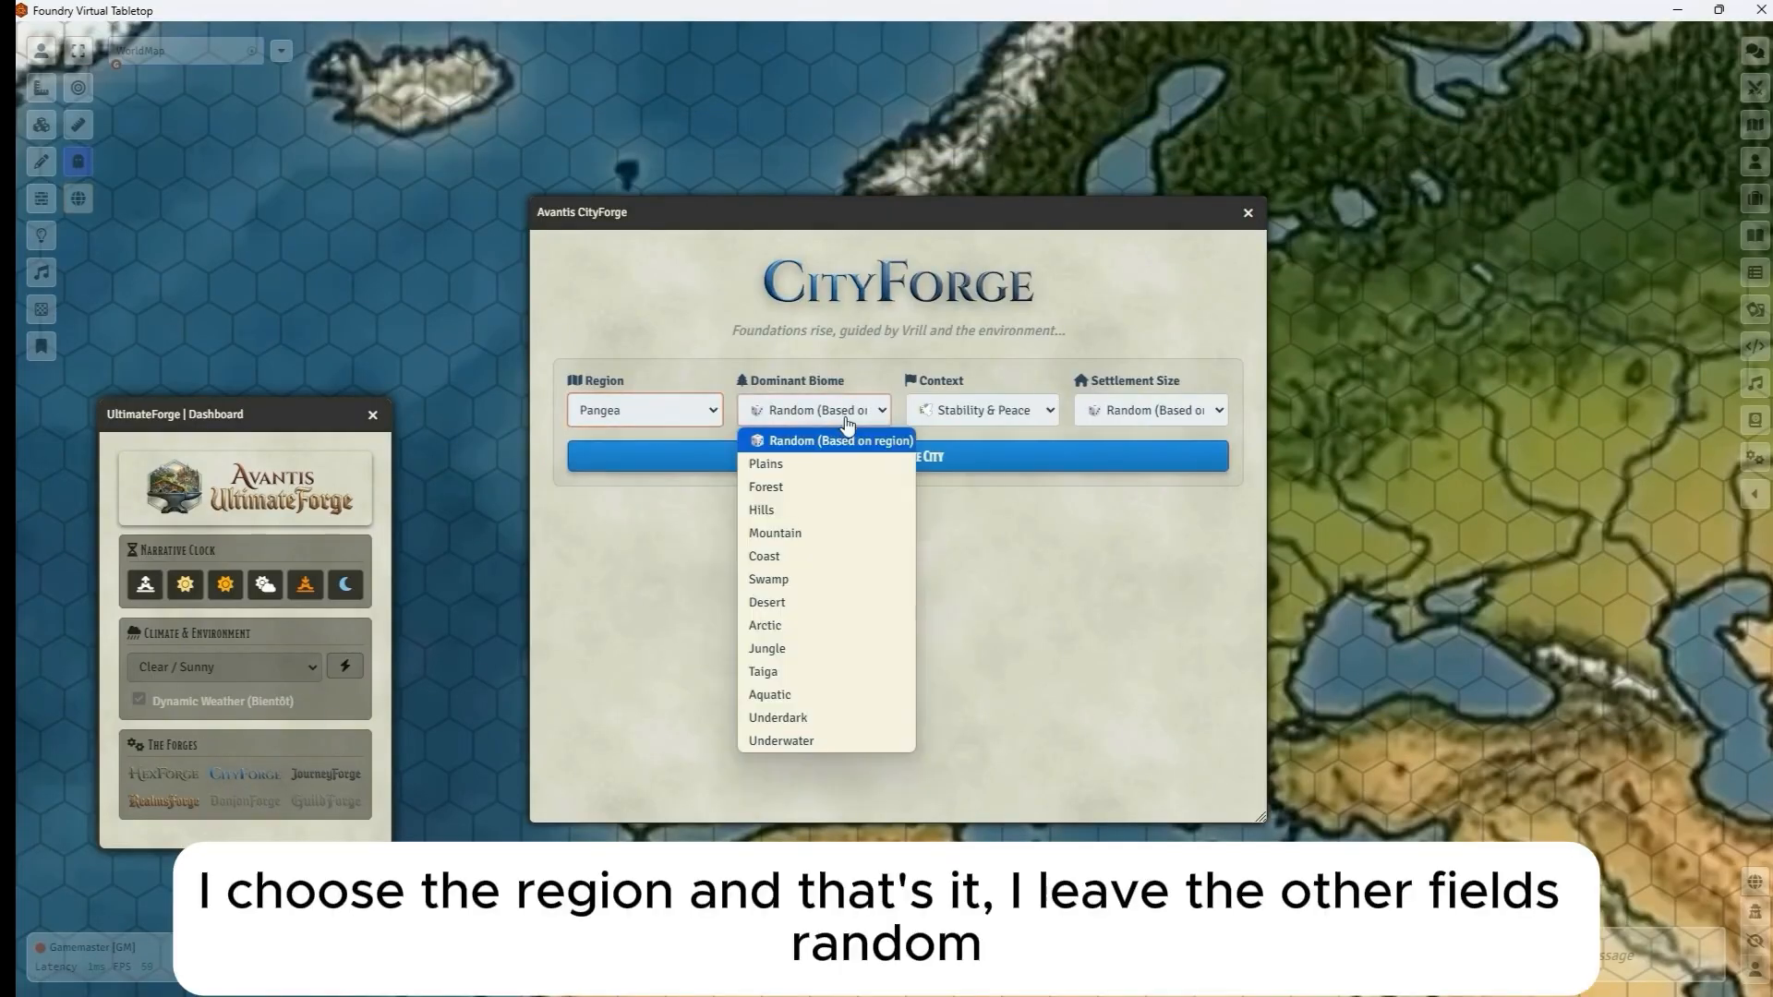
left_click(1171, 486)
left_click(1029, 462)
Look through the overview and atmosphere of the forged village Bladechant, and close CityForge.
scroll(994, 586, "down", 3)
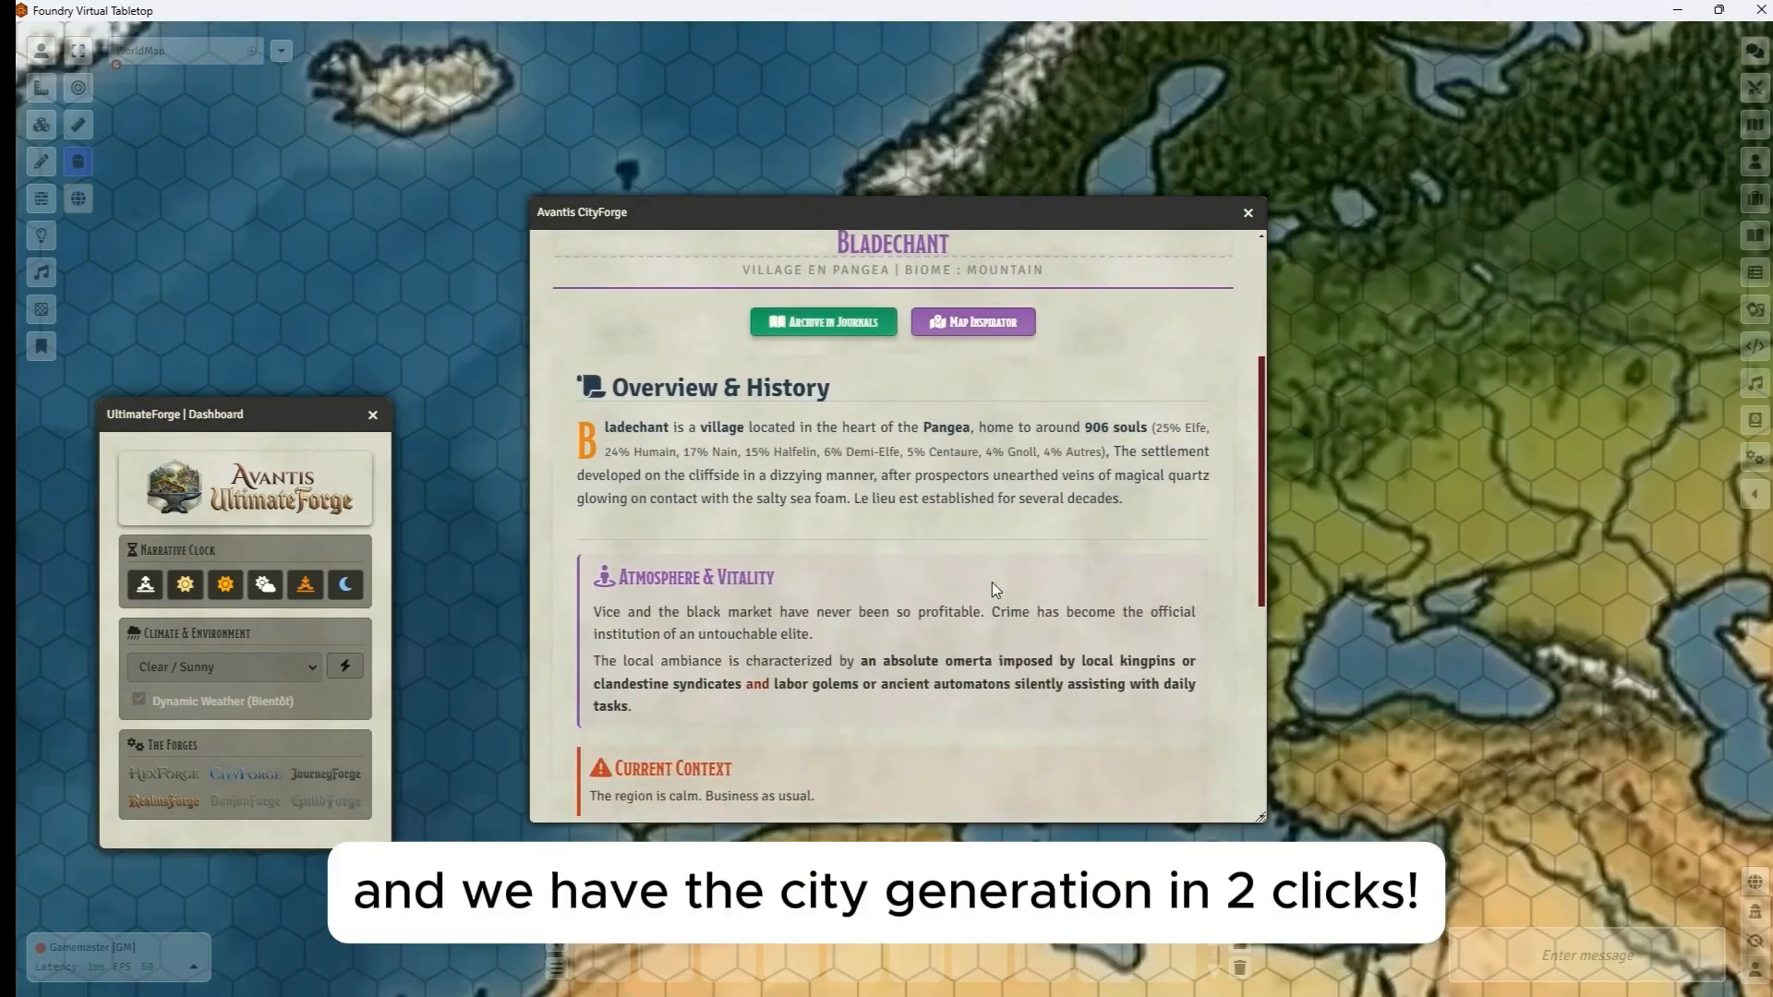
scroll(993, 585, "up", 3)
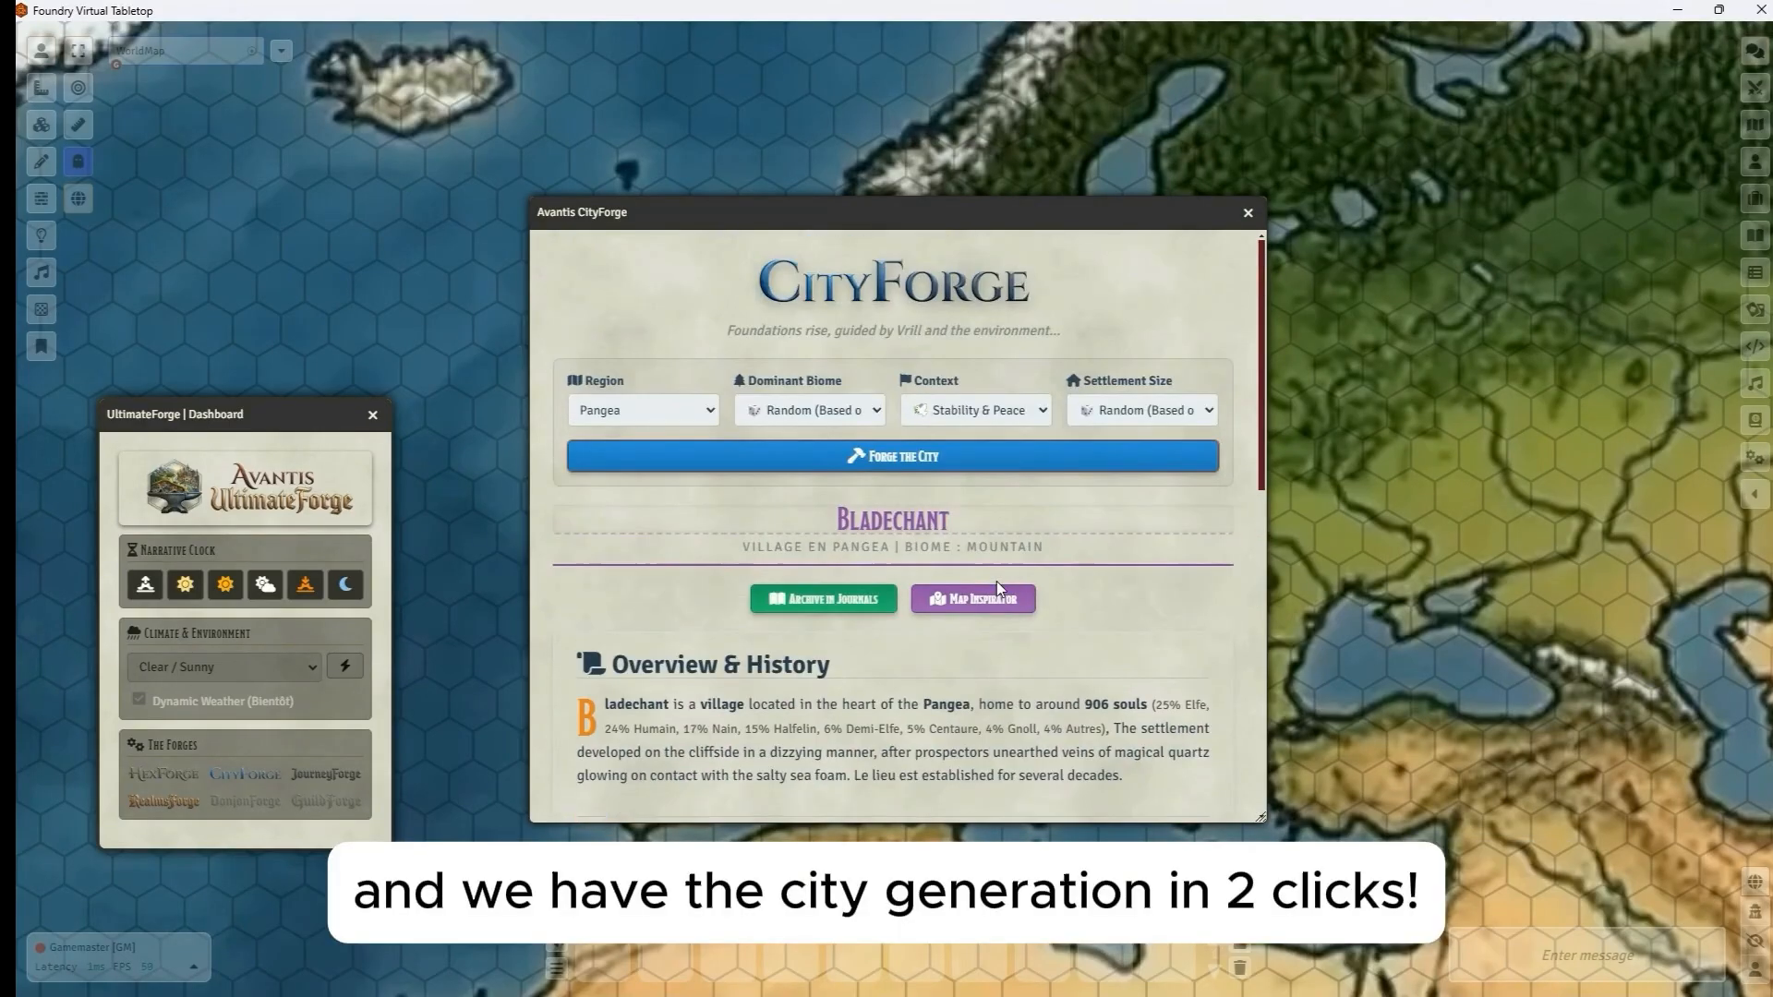
left_click(1247, 218)
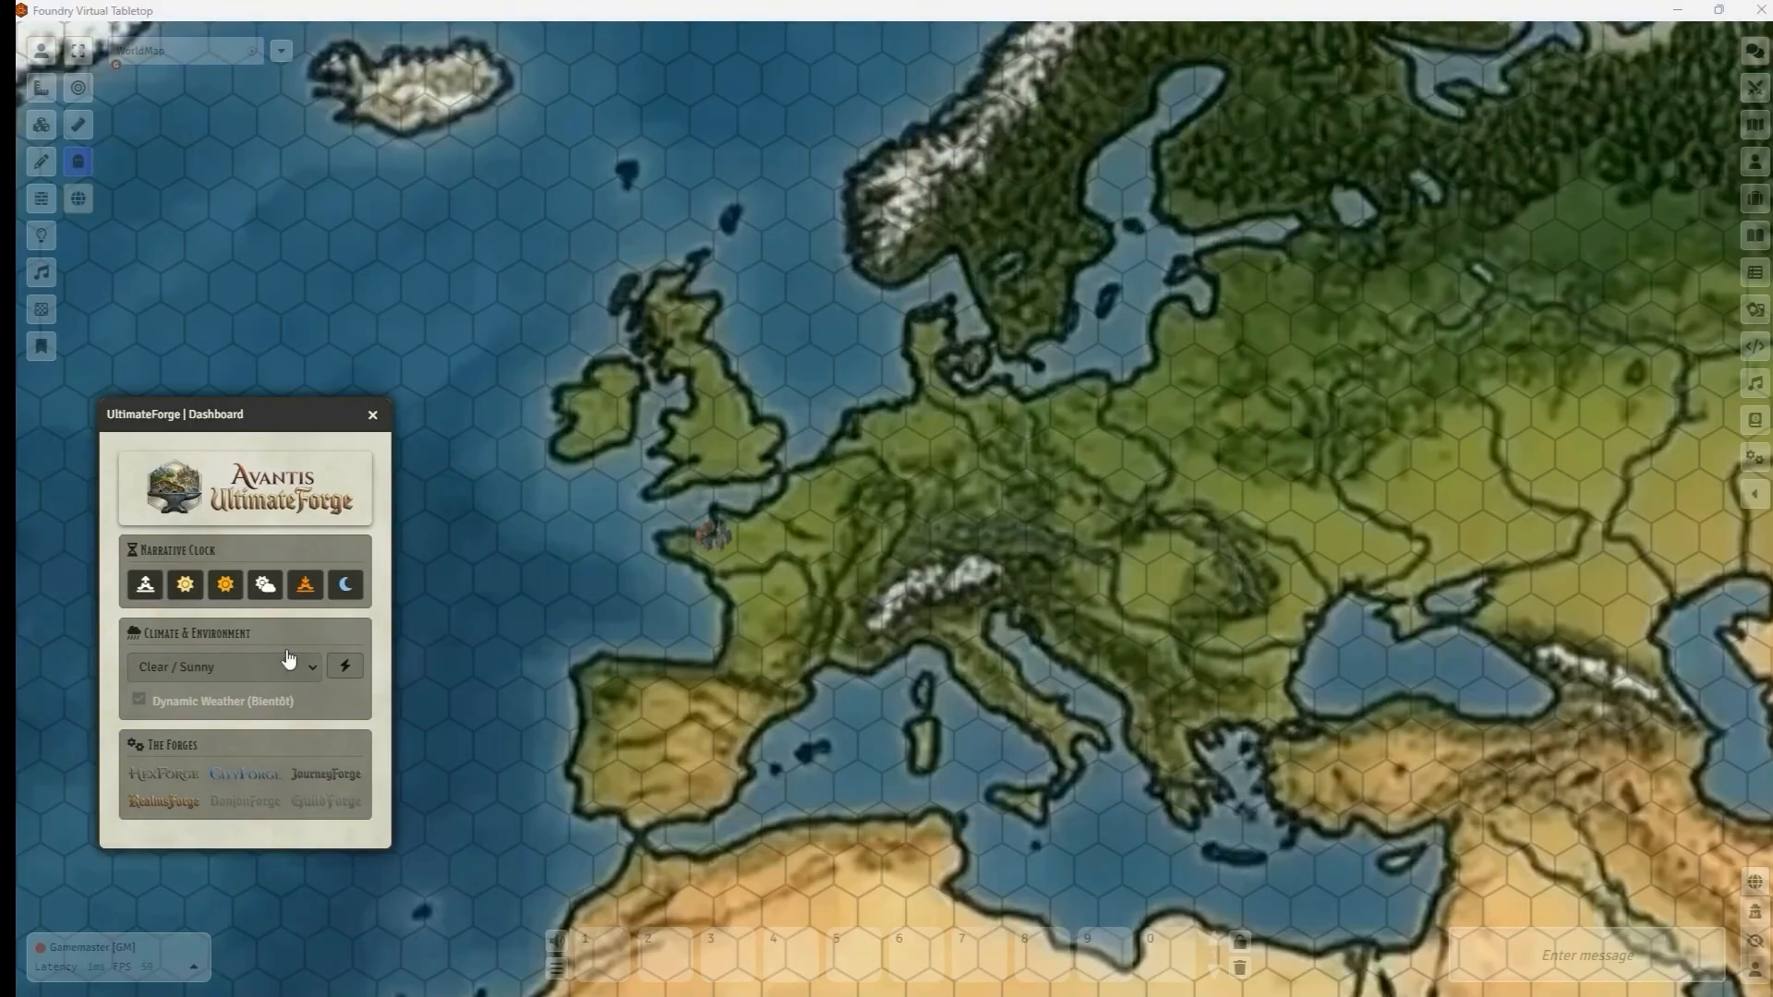
Open RealmsForge, move its window off the map's centre to expose the whole world map, and close the UltimateForge dashboard.
left_click(167, 805)
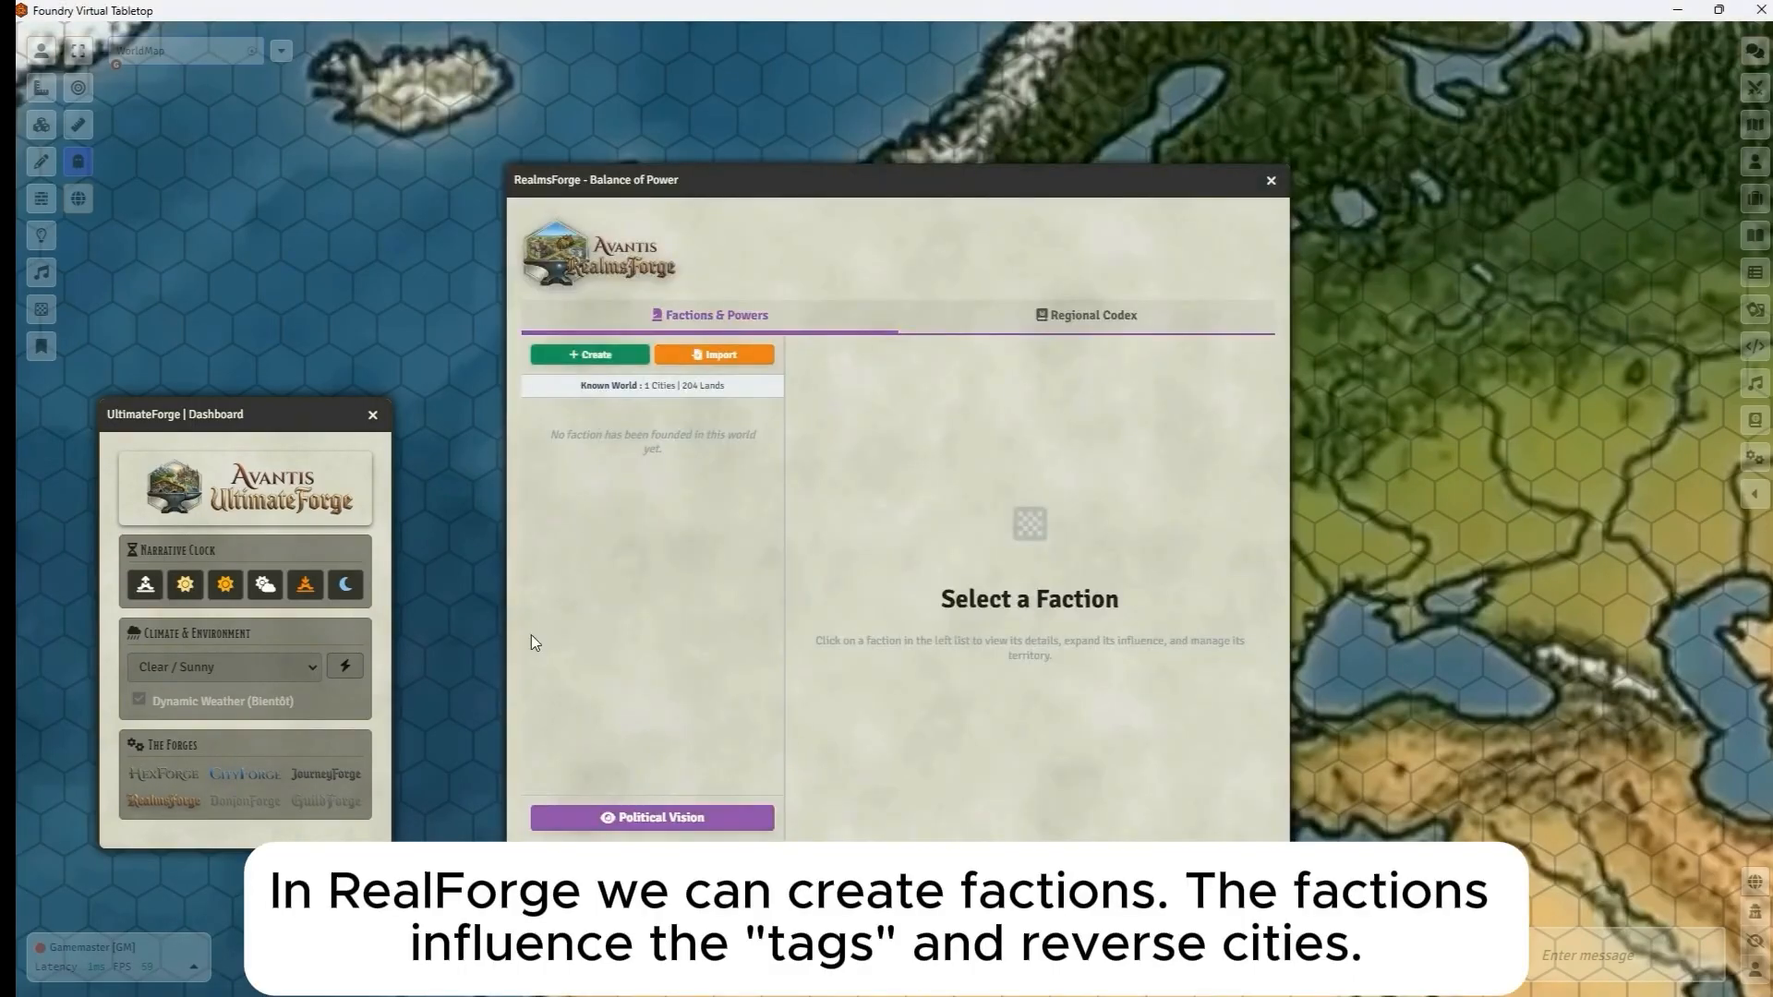
left_click_drag(889, 175, 1384, 79)
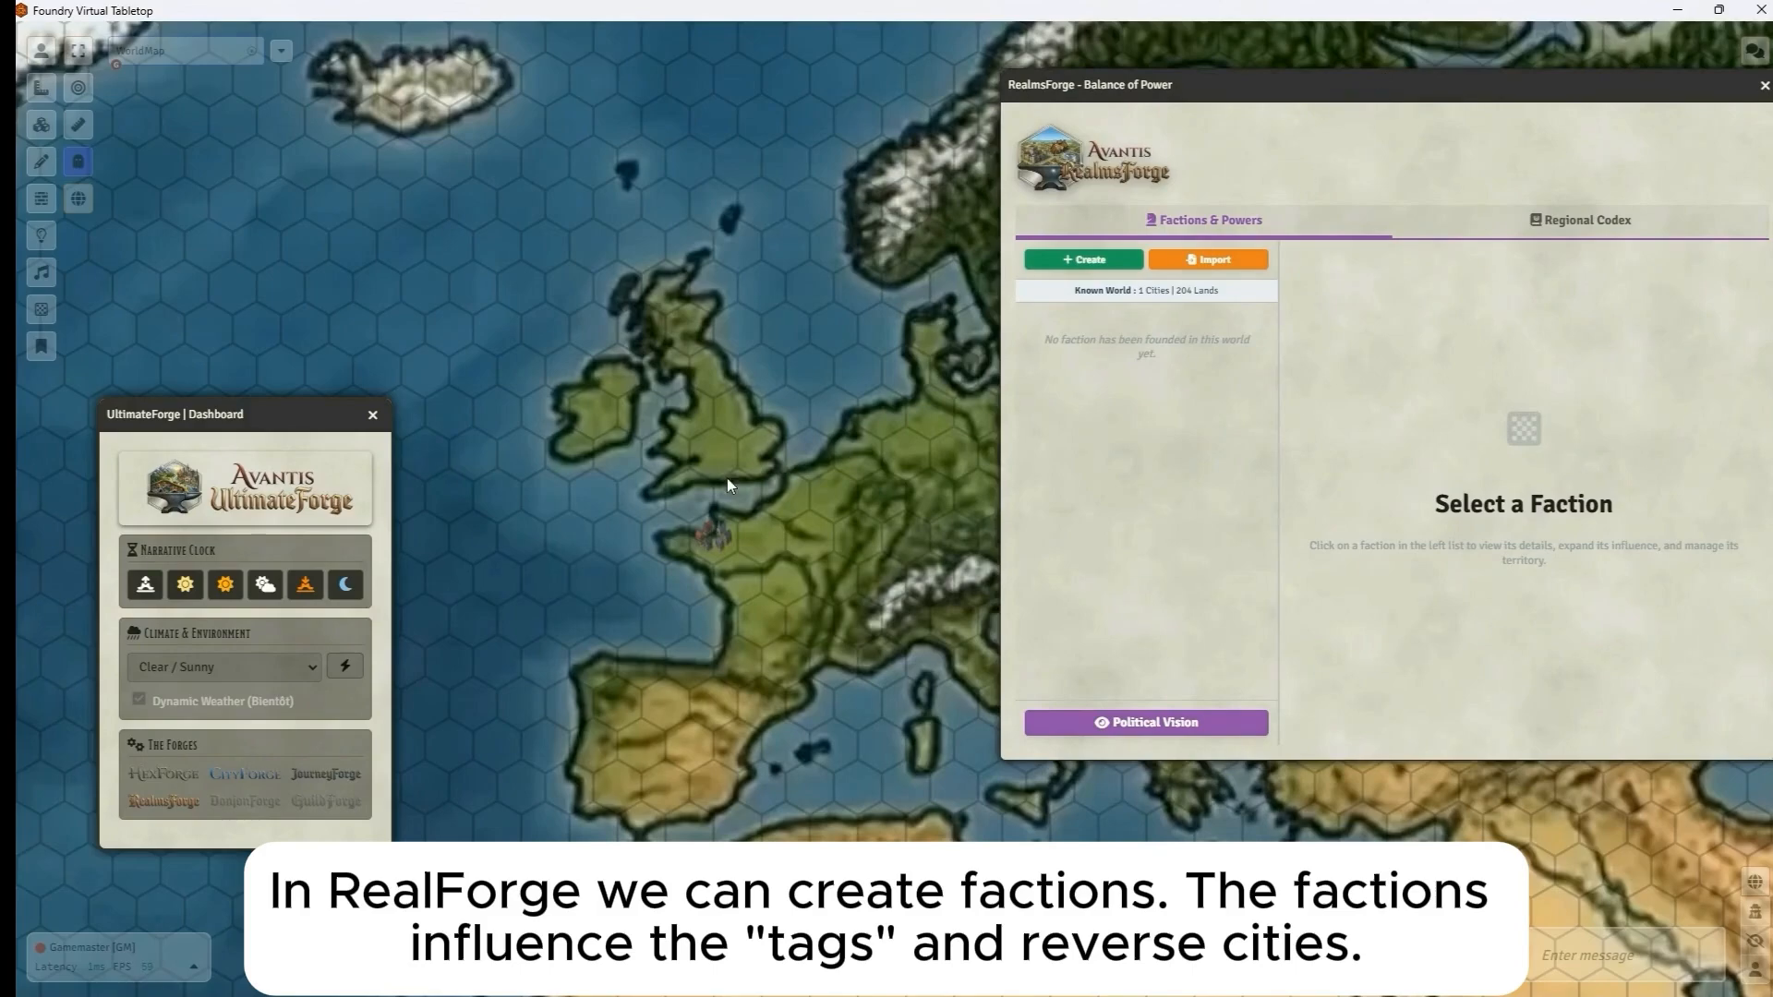
scroll(685, 534, "down", 5)
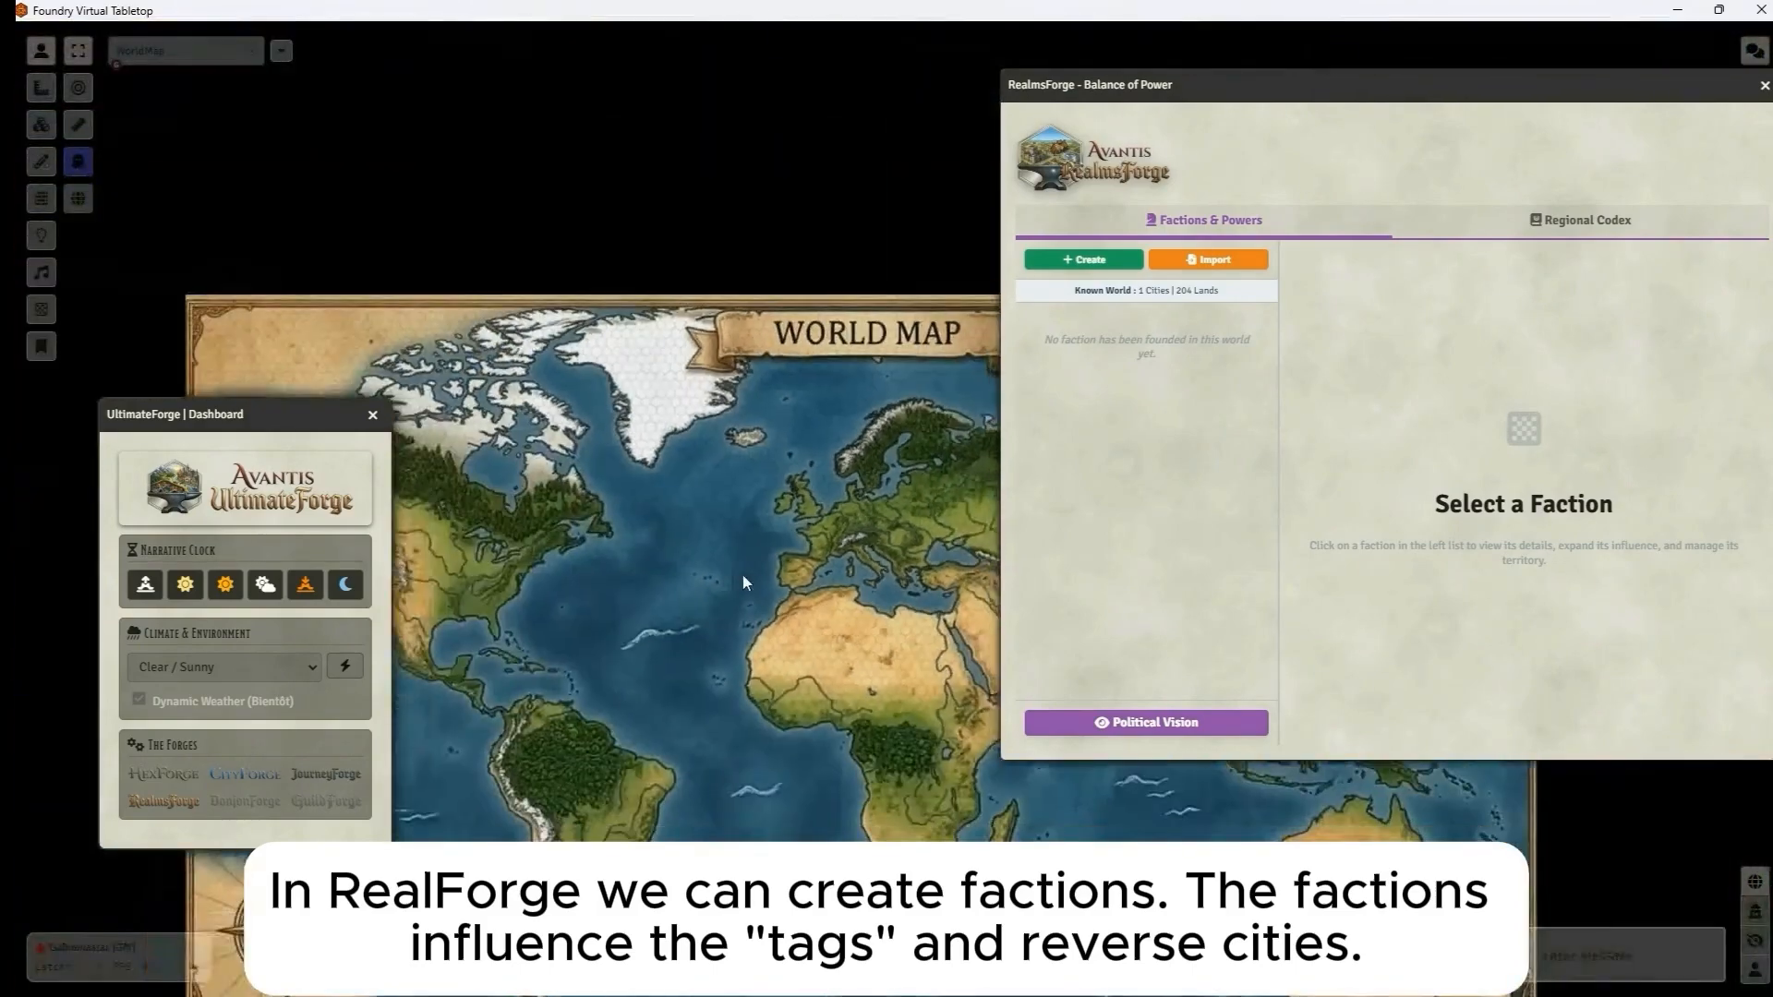
left_click_drag(743, 576, 681, 443)
left_click(372, 424)
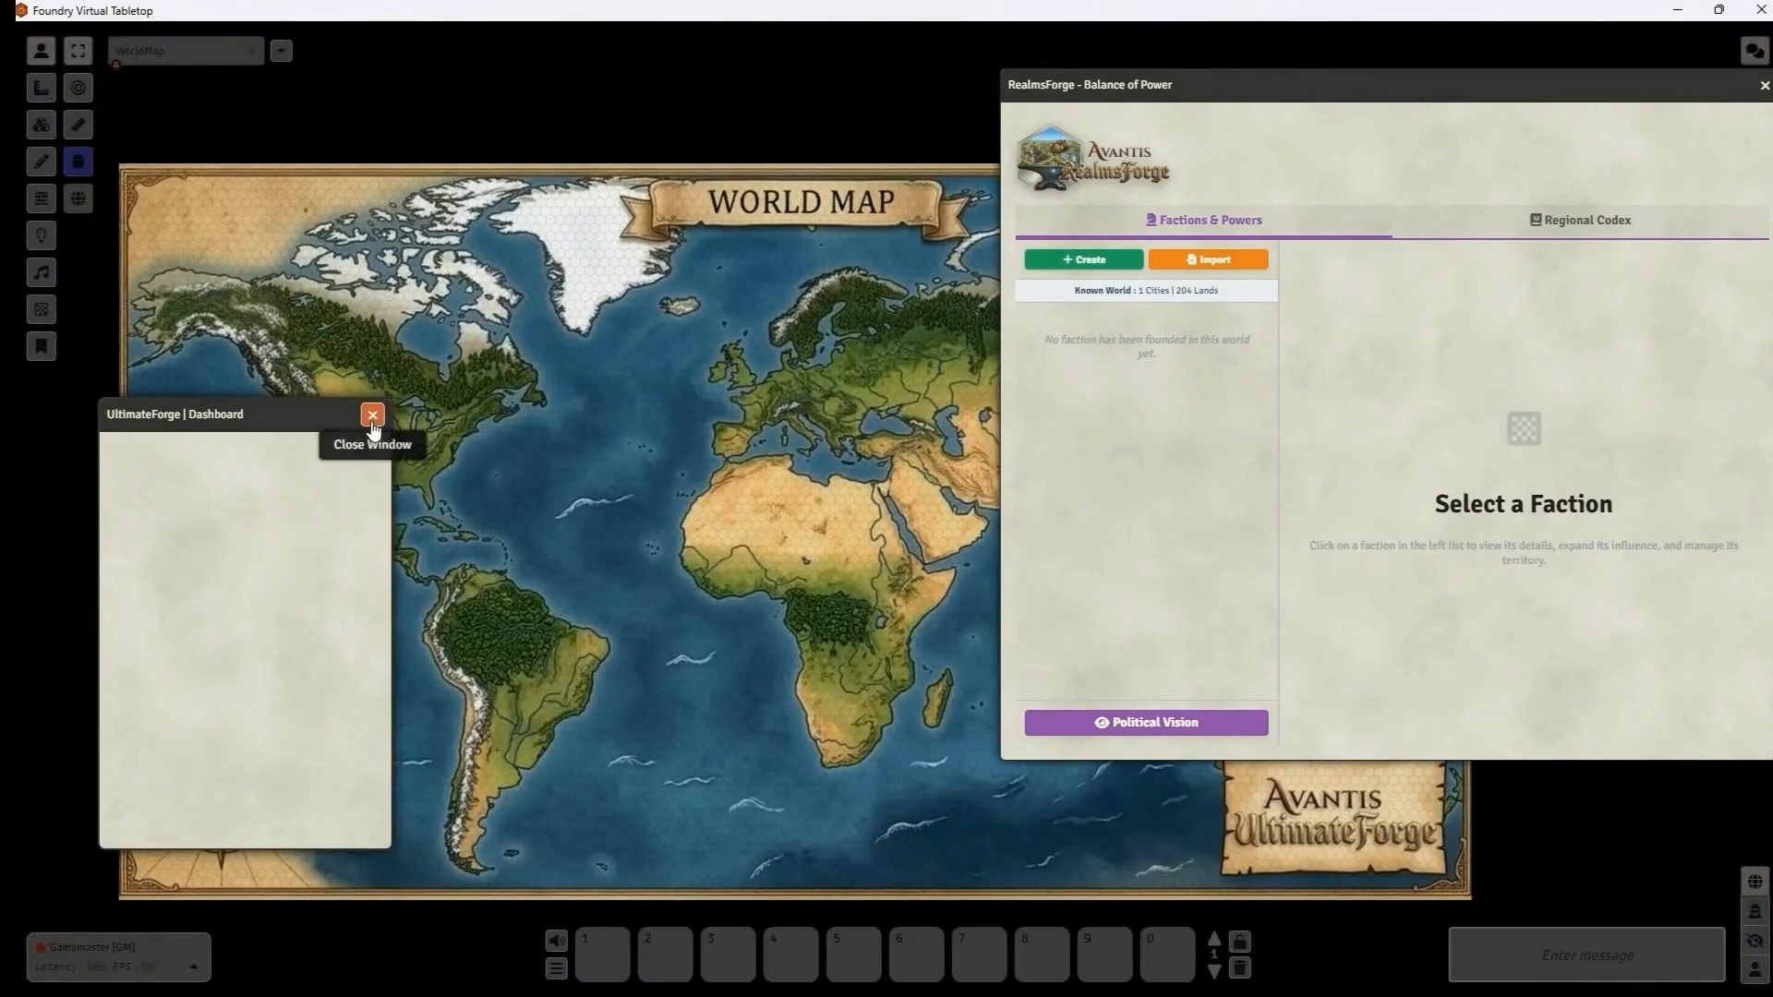
Create a new faction in RealmsForge and set its type to France.
left_click(1122, 263)
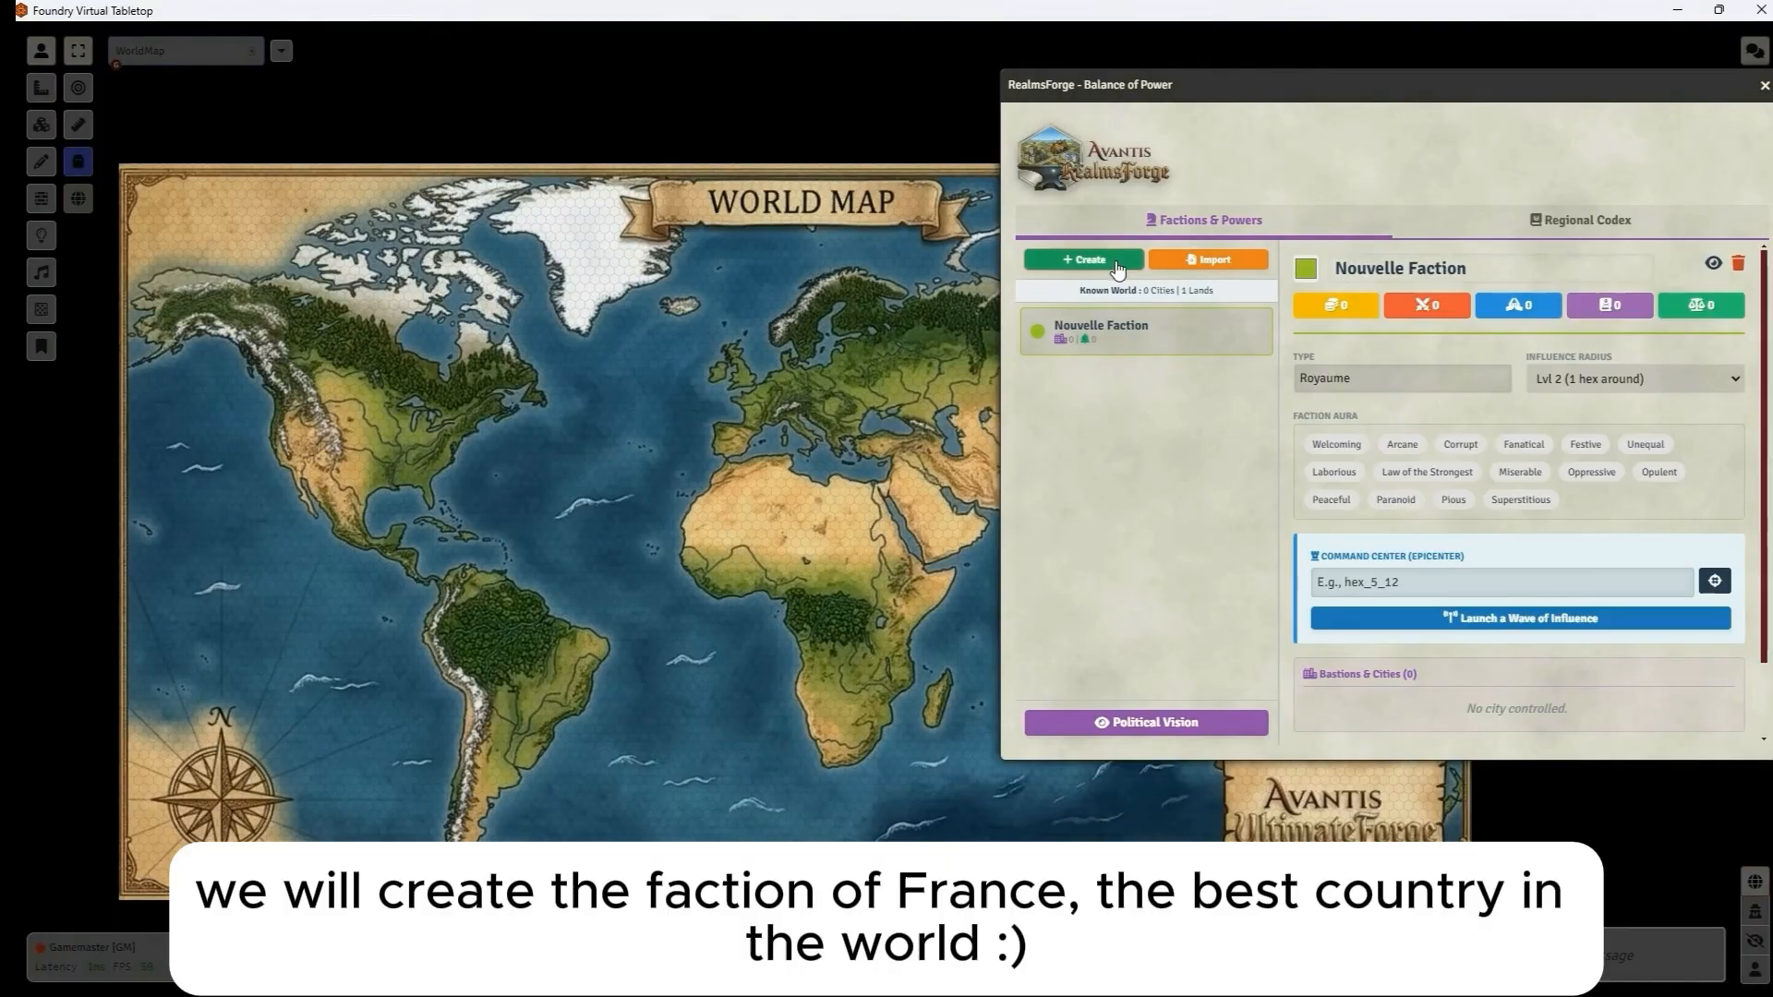
double_click(1381, 380)
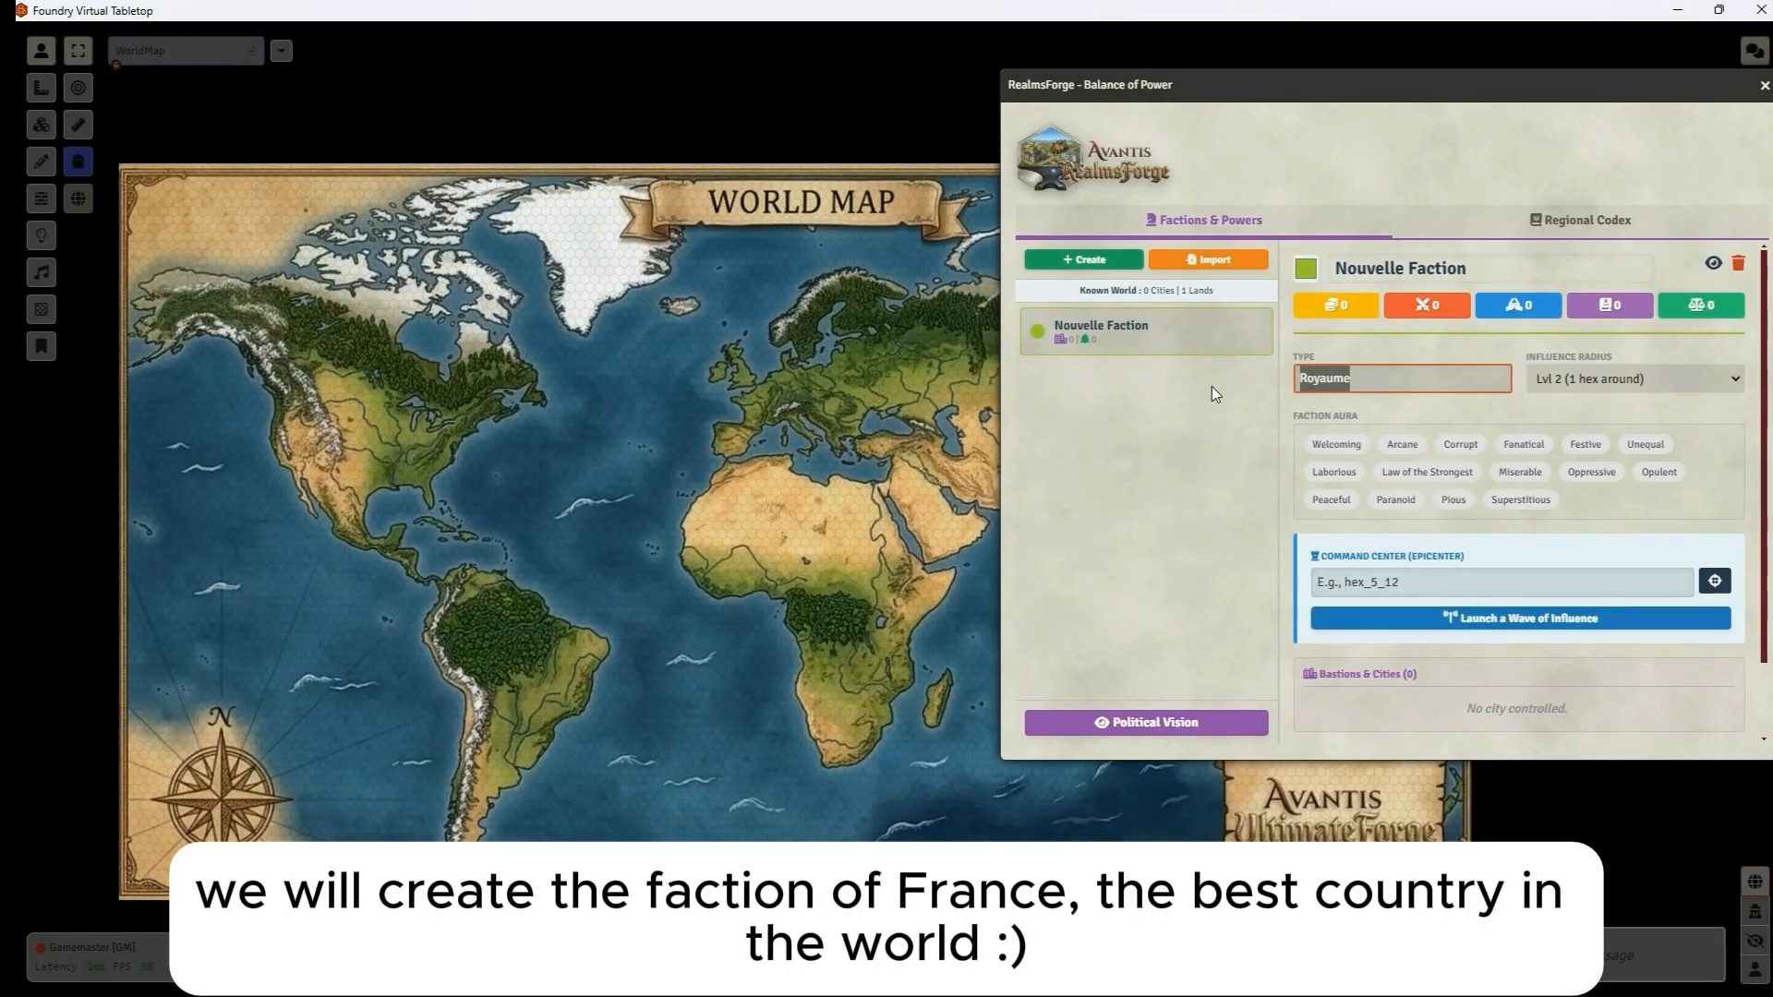
type("France")
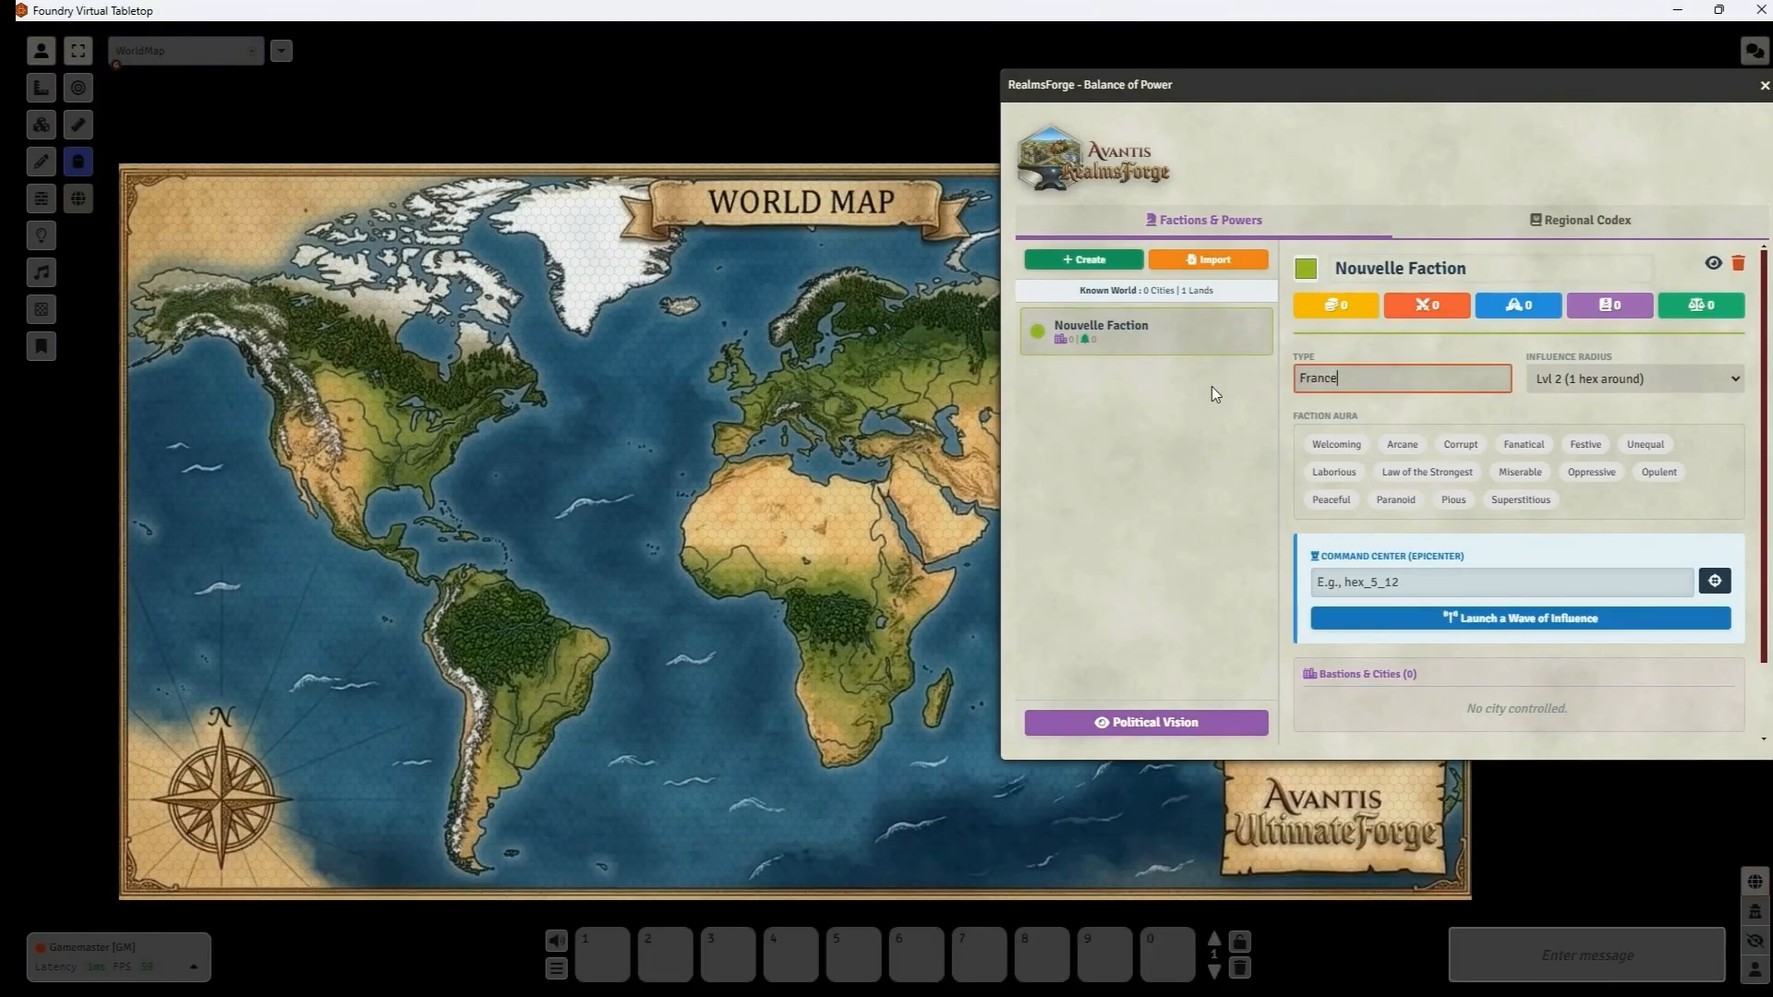
Set the faction's influence radius to Lvl 3 (2 hexes around) and pick hex_100_49 in France as its command center.
left_click(1641, 376)
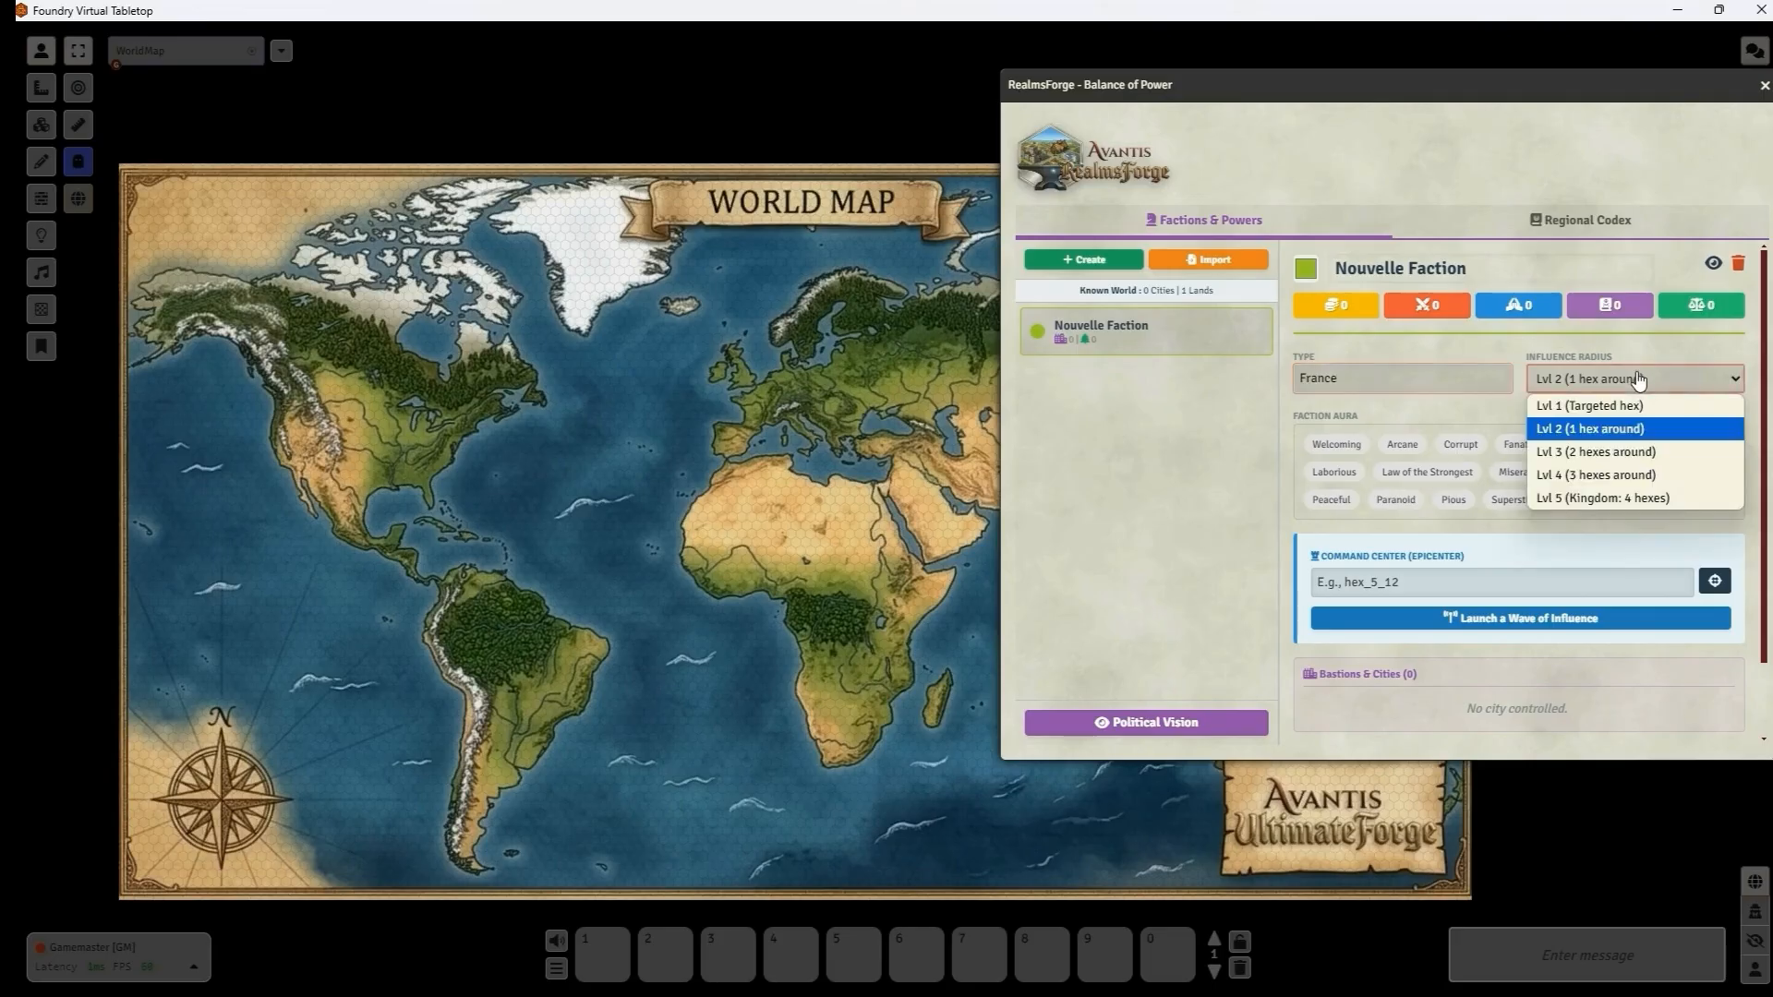
left_click(1594, 452)
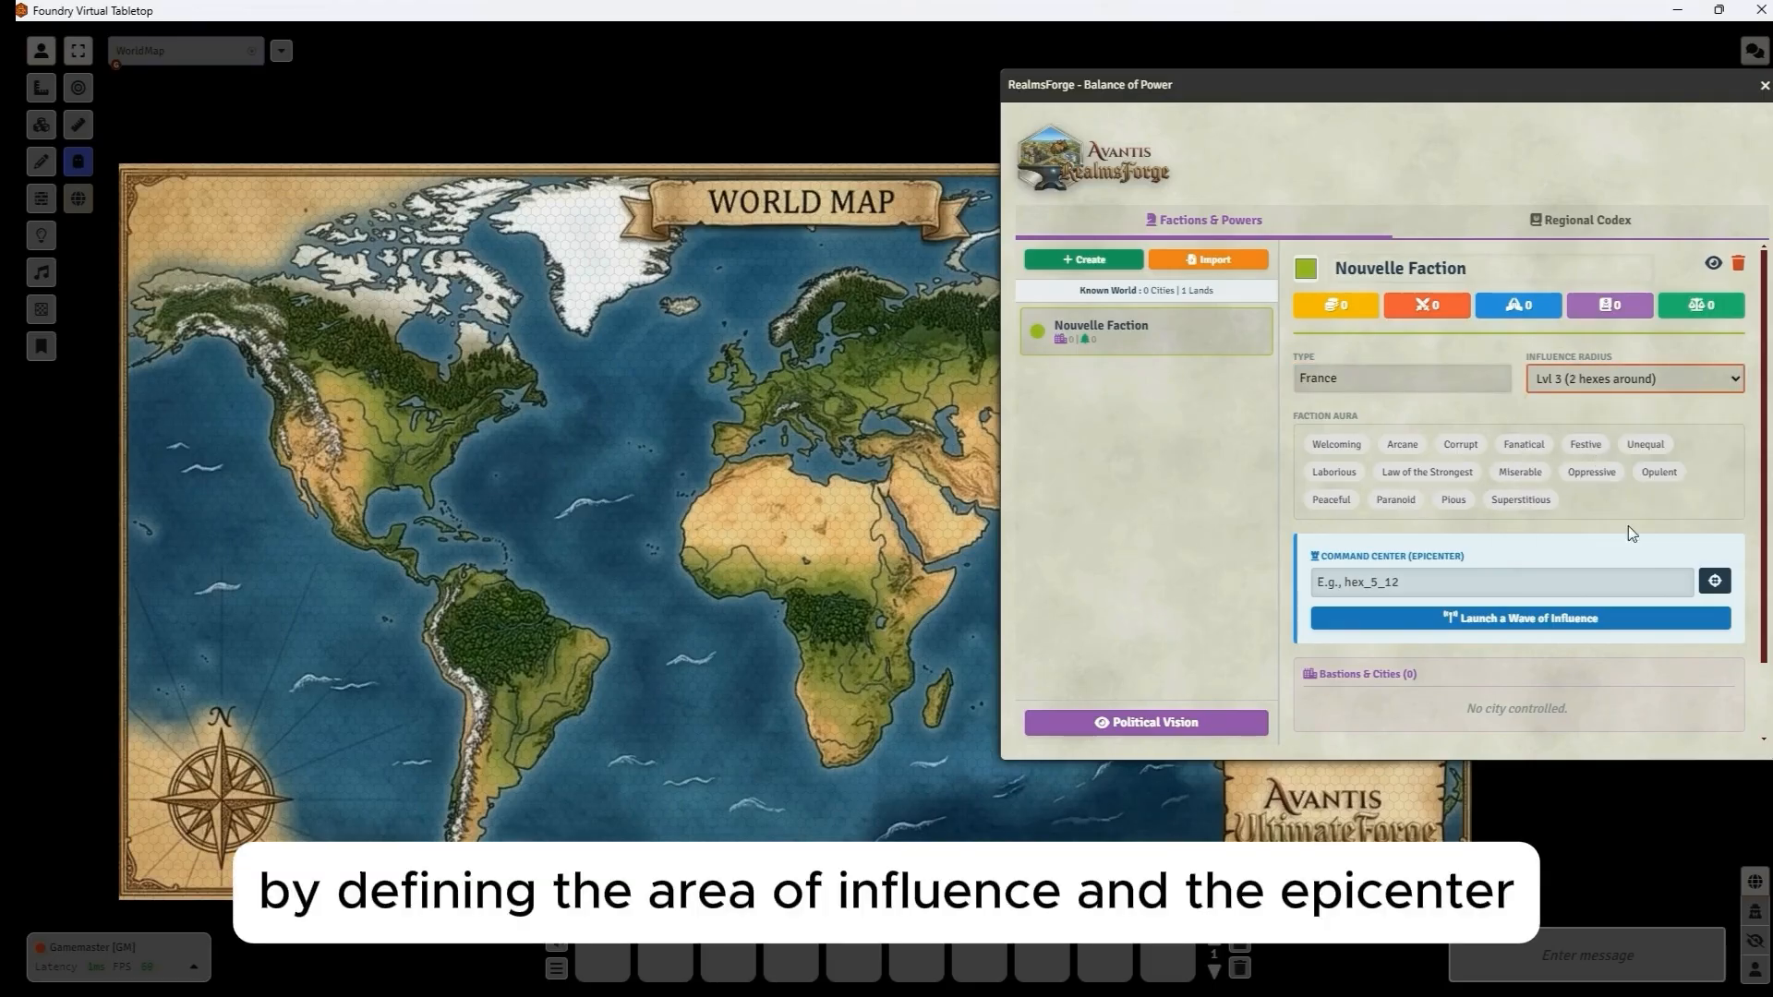
left_click(1714, 584)
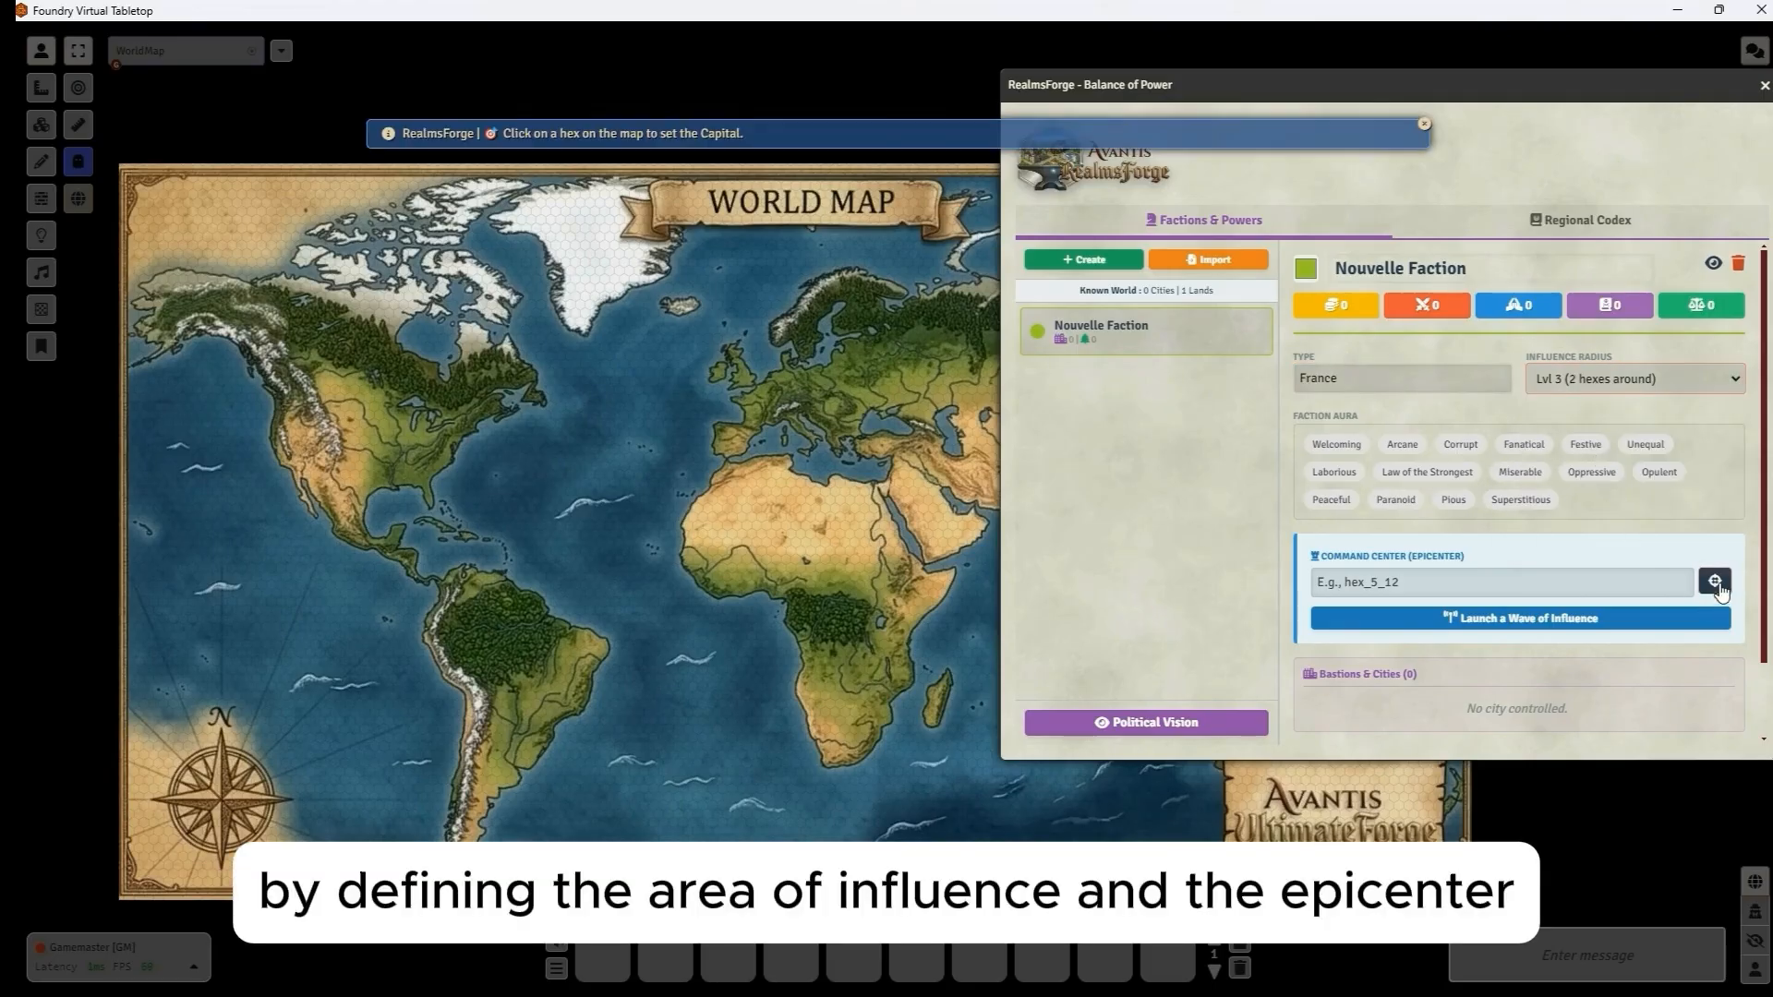
left_click(759, 403)
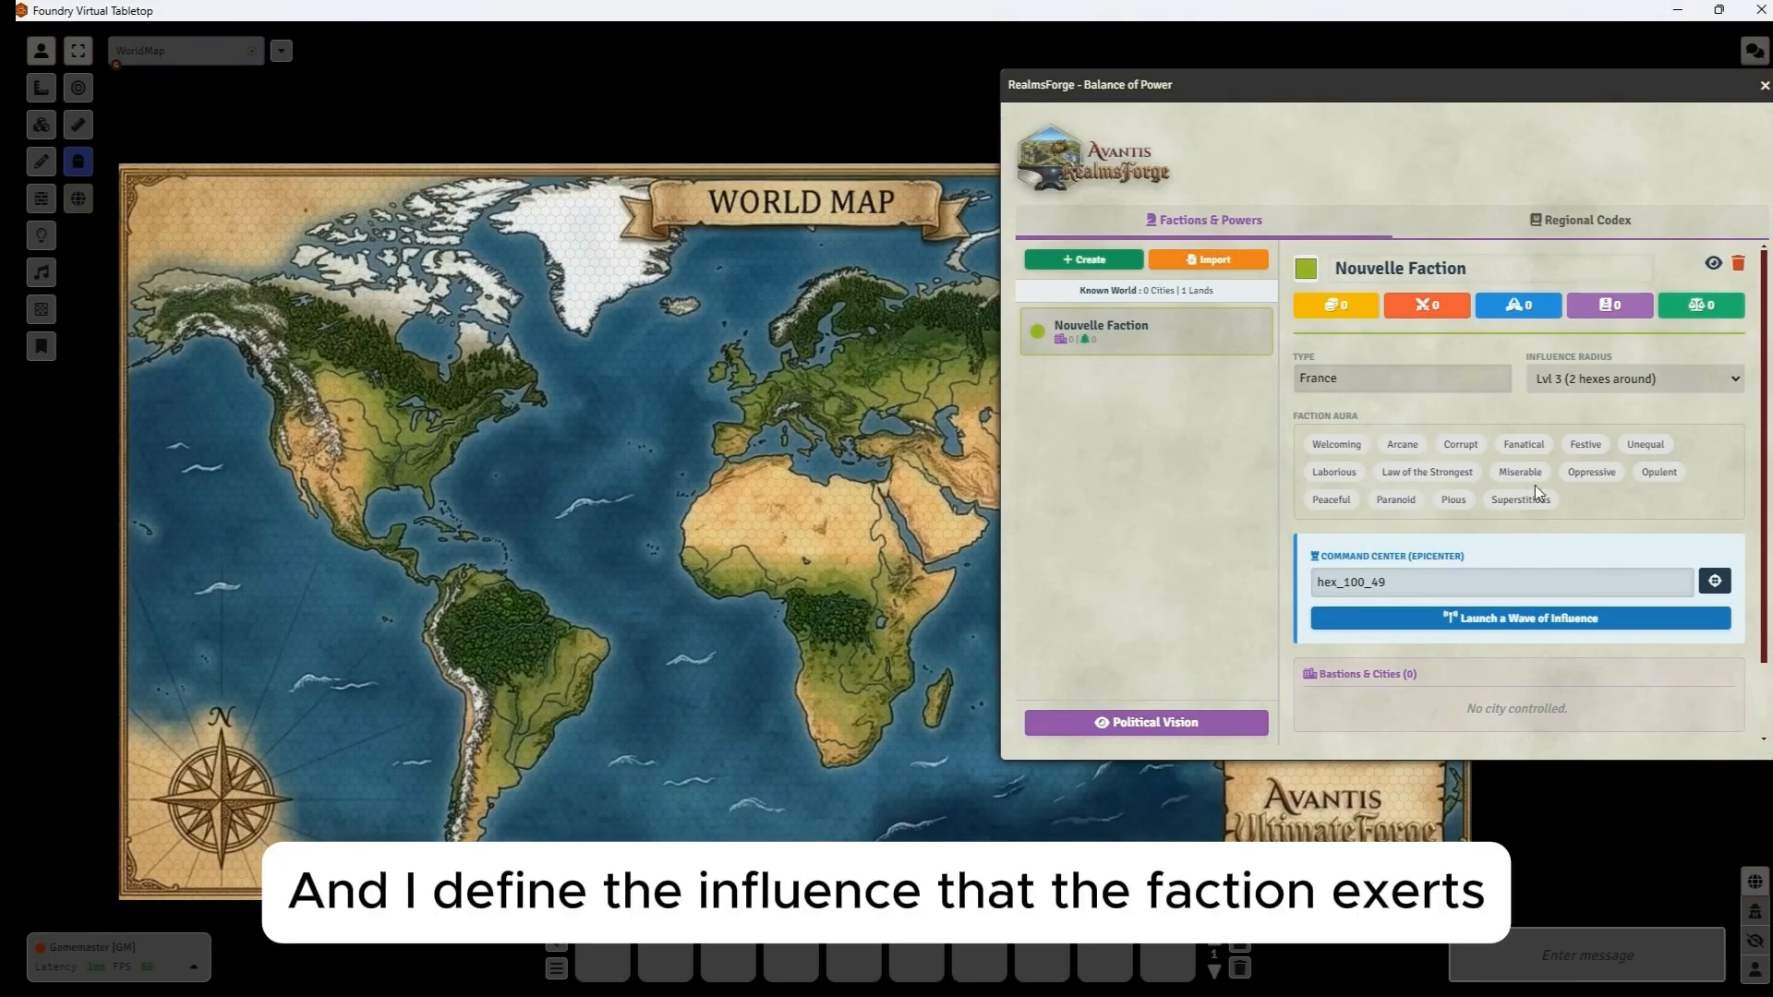
Give the faction the Peaceful, Laborious and Welcoming auras and launch a wave of influence from its command center.
left_click(1336, 503)
left_click(1327, 478)
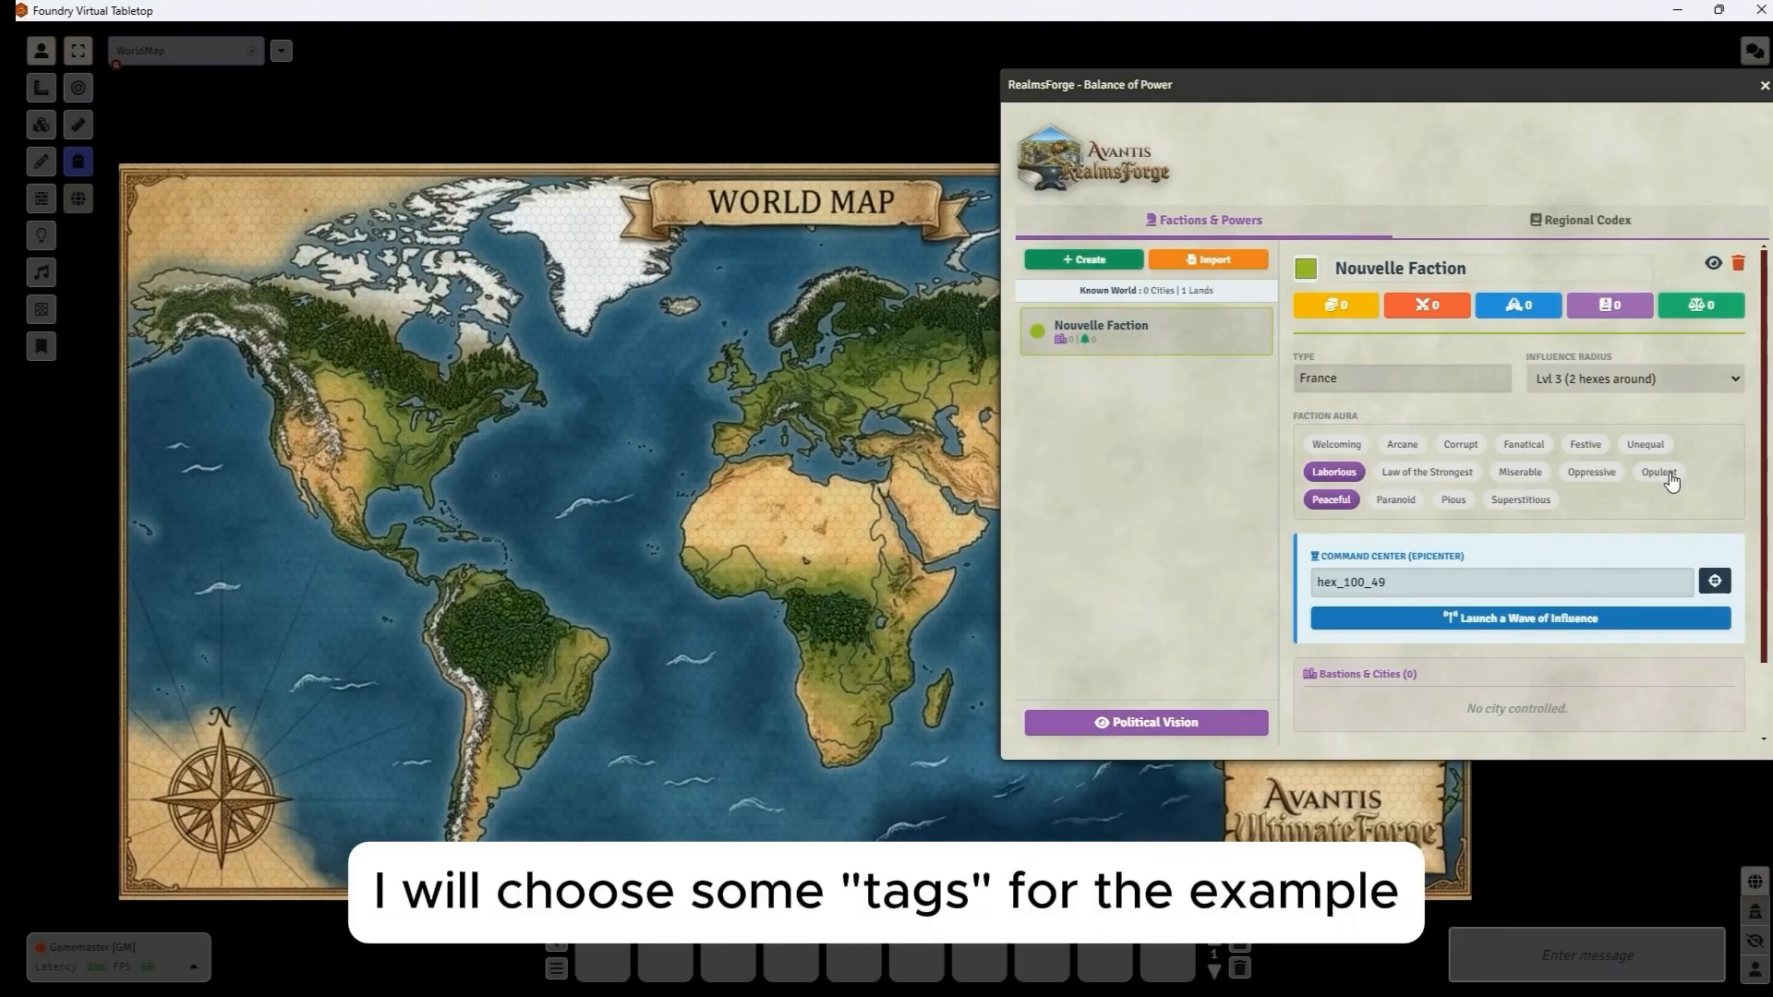
left_click(1337, 450)
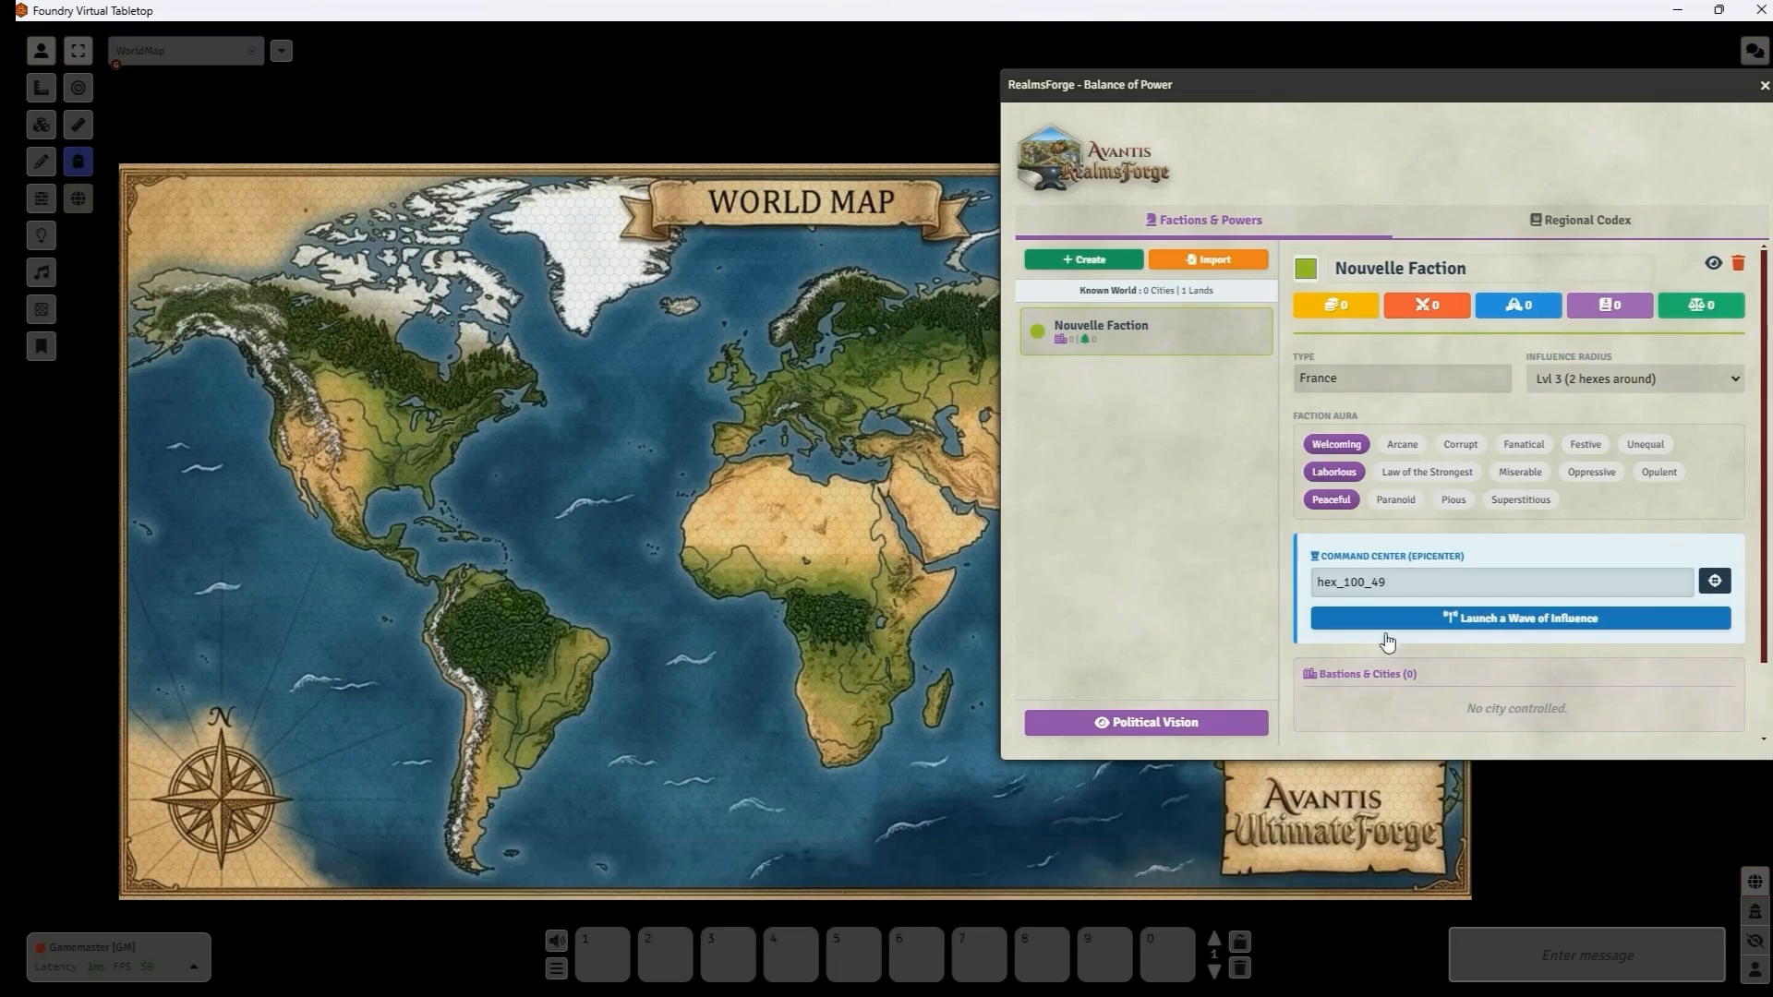
left_click(1429, 624)
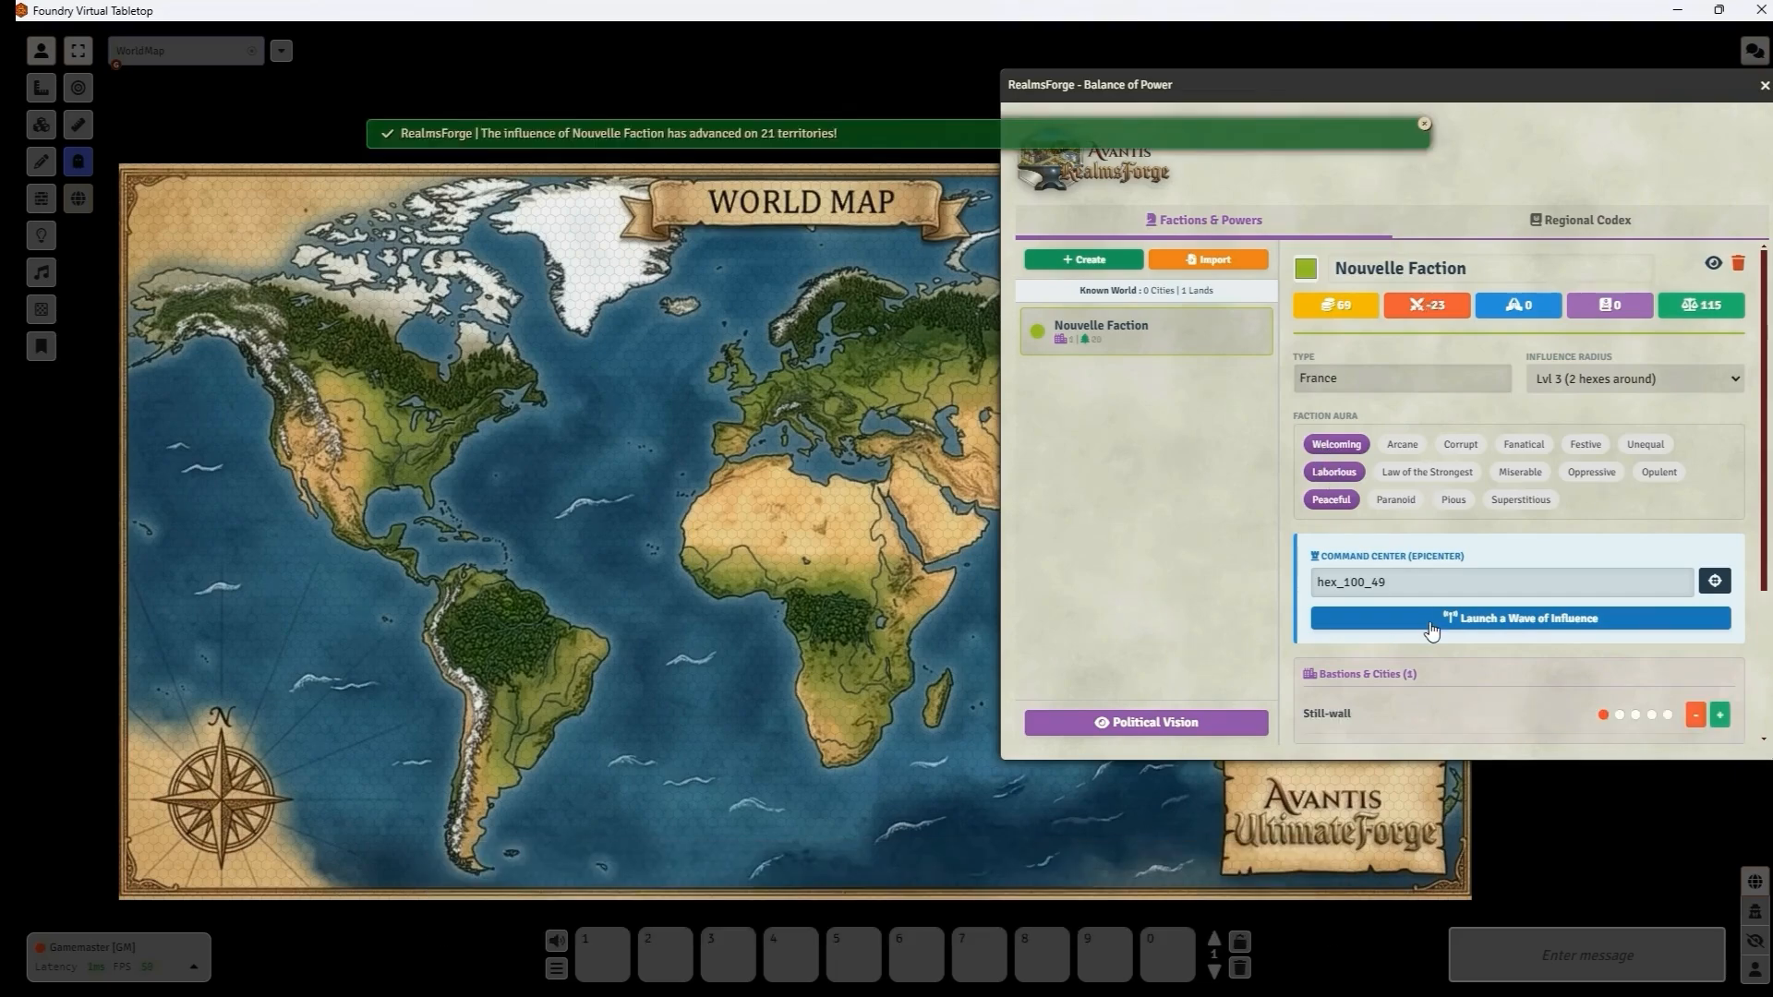
Turn on Political Vision to display the faction's area of influence around France.
scroll(789, 397, "up", 4)
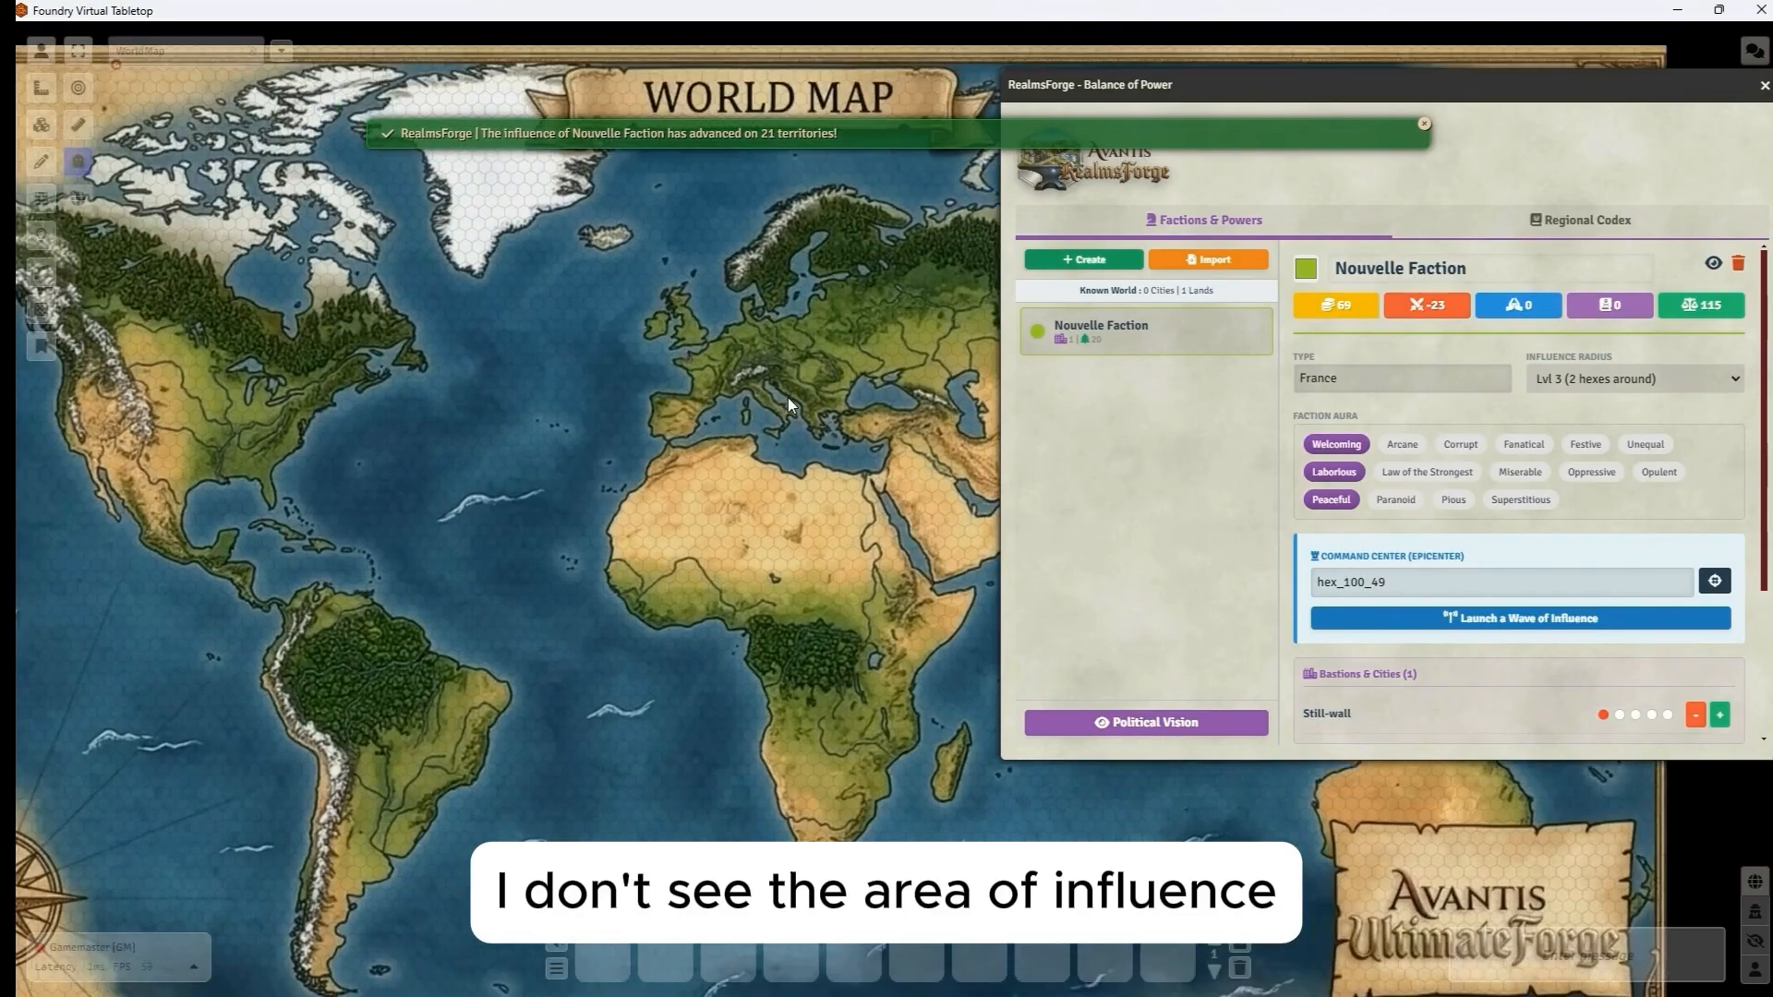
left_click(1138, 716)
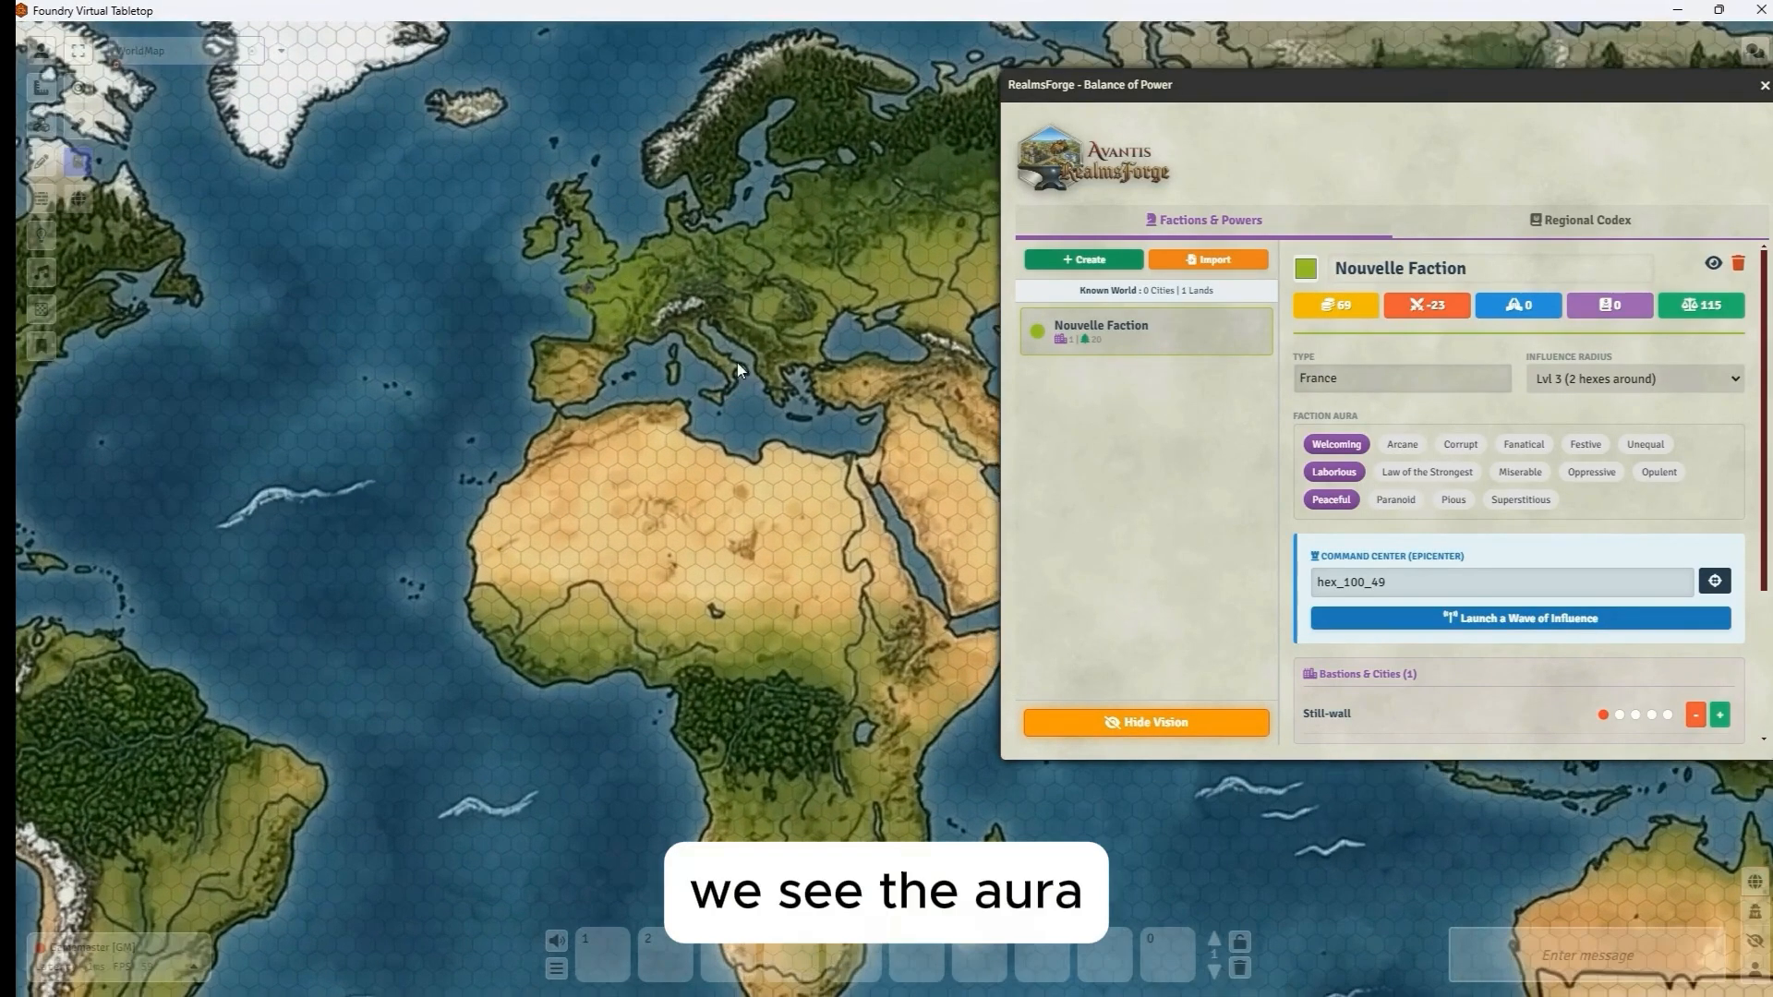
scroll(702, 406, "up", 3)
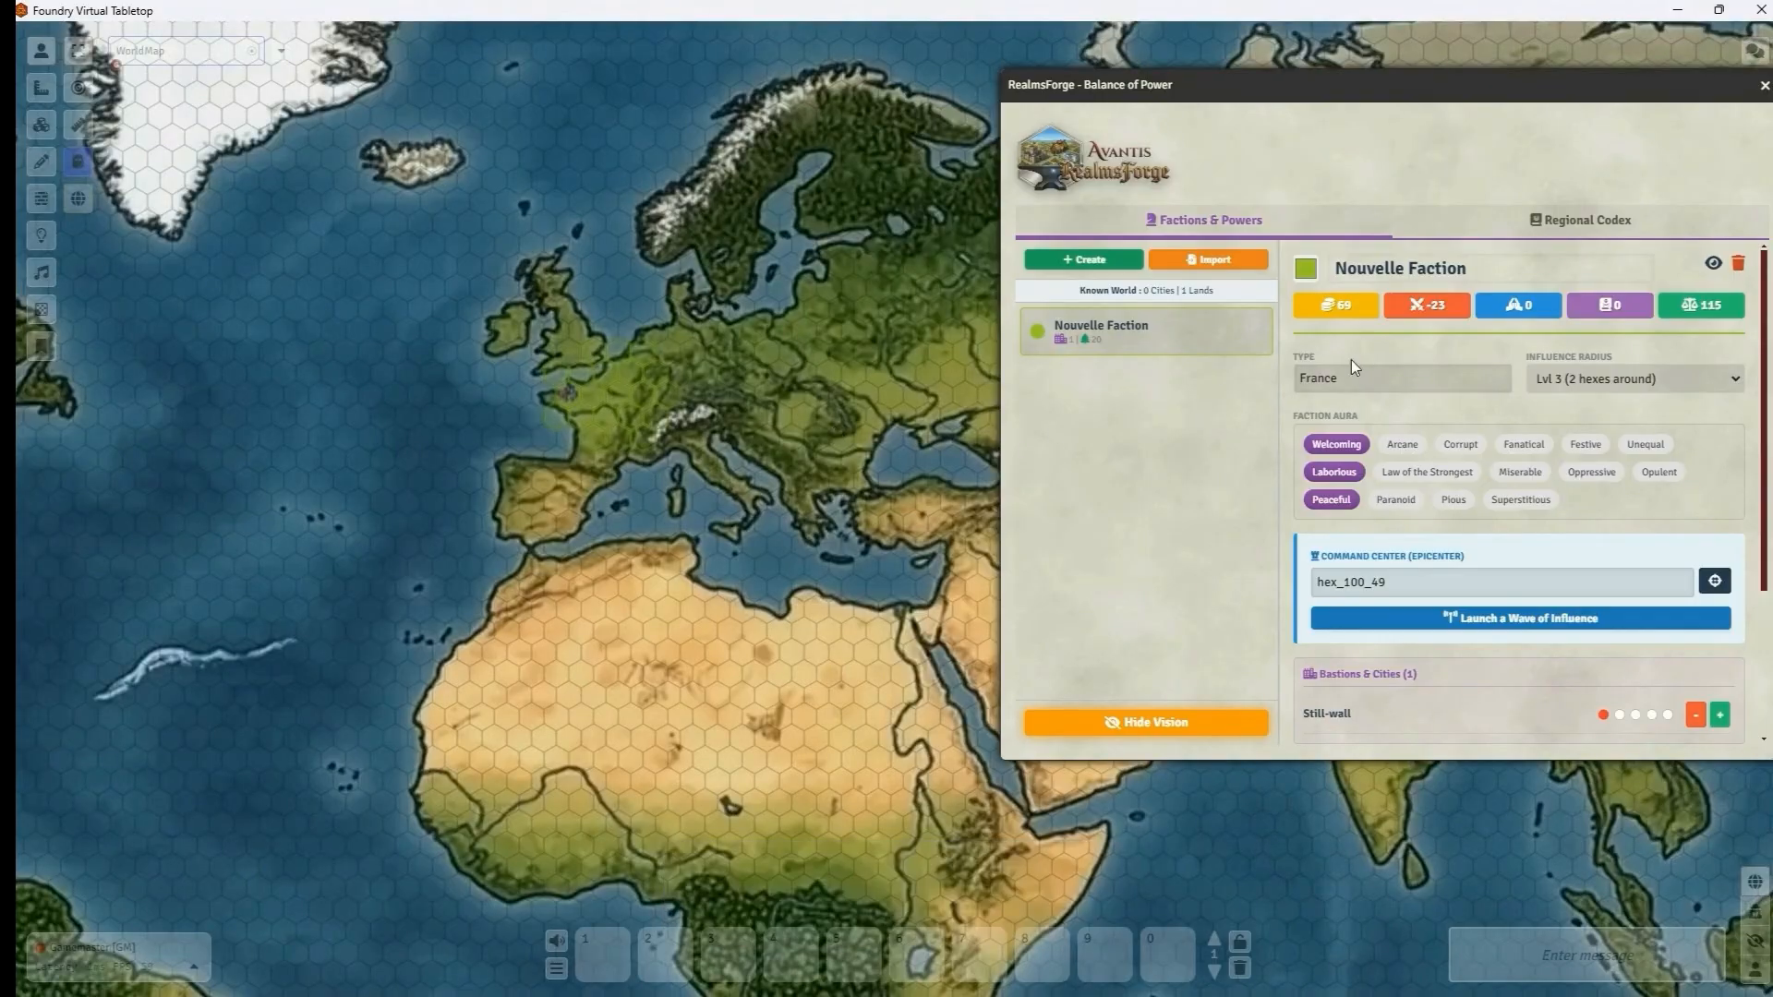
scroll(1588, 397, "down", 1)
scroll(1401, 333, "up", 1)
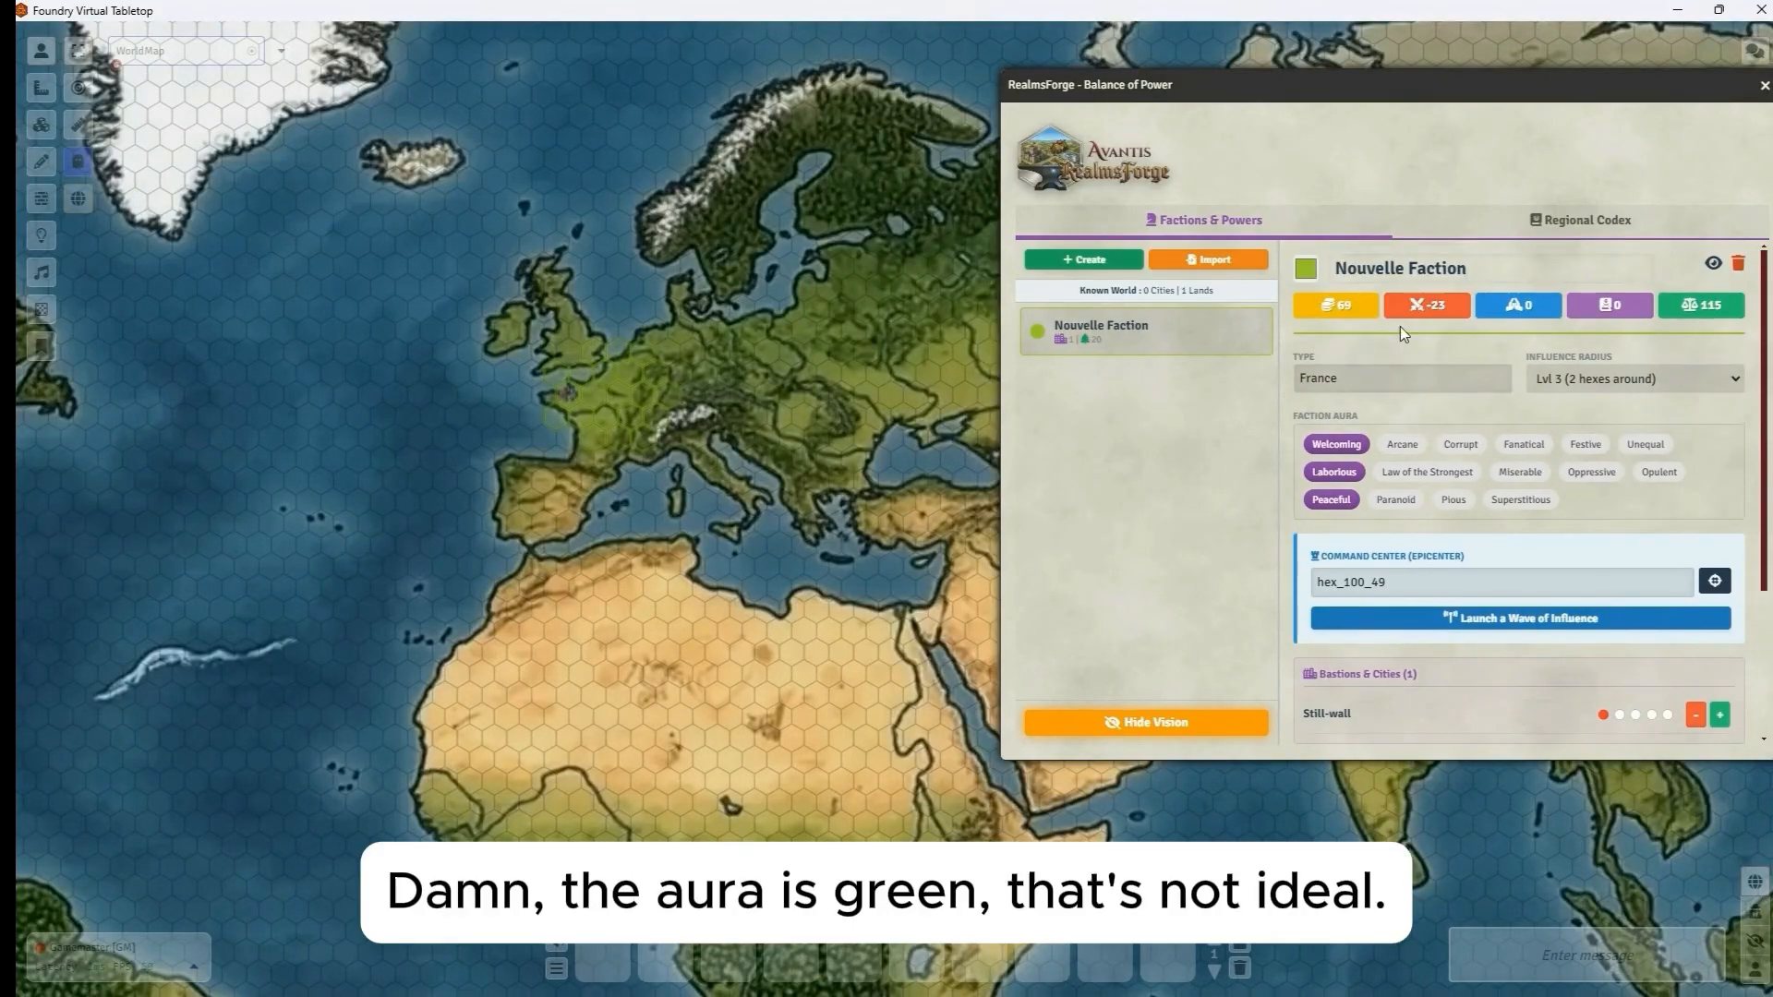
Change the faction's color to a bright blue, RGB 4, 31, 241.
left_click(1313, 274)
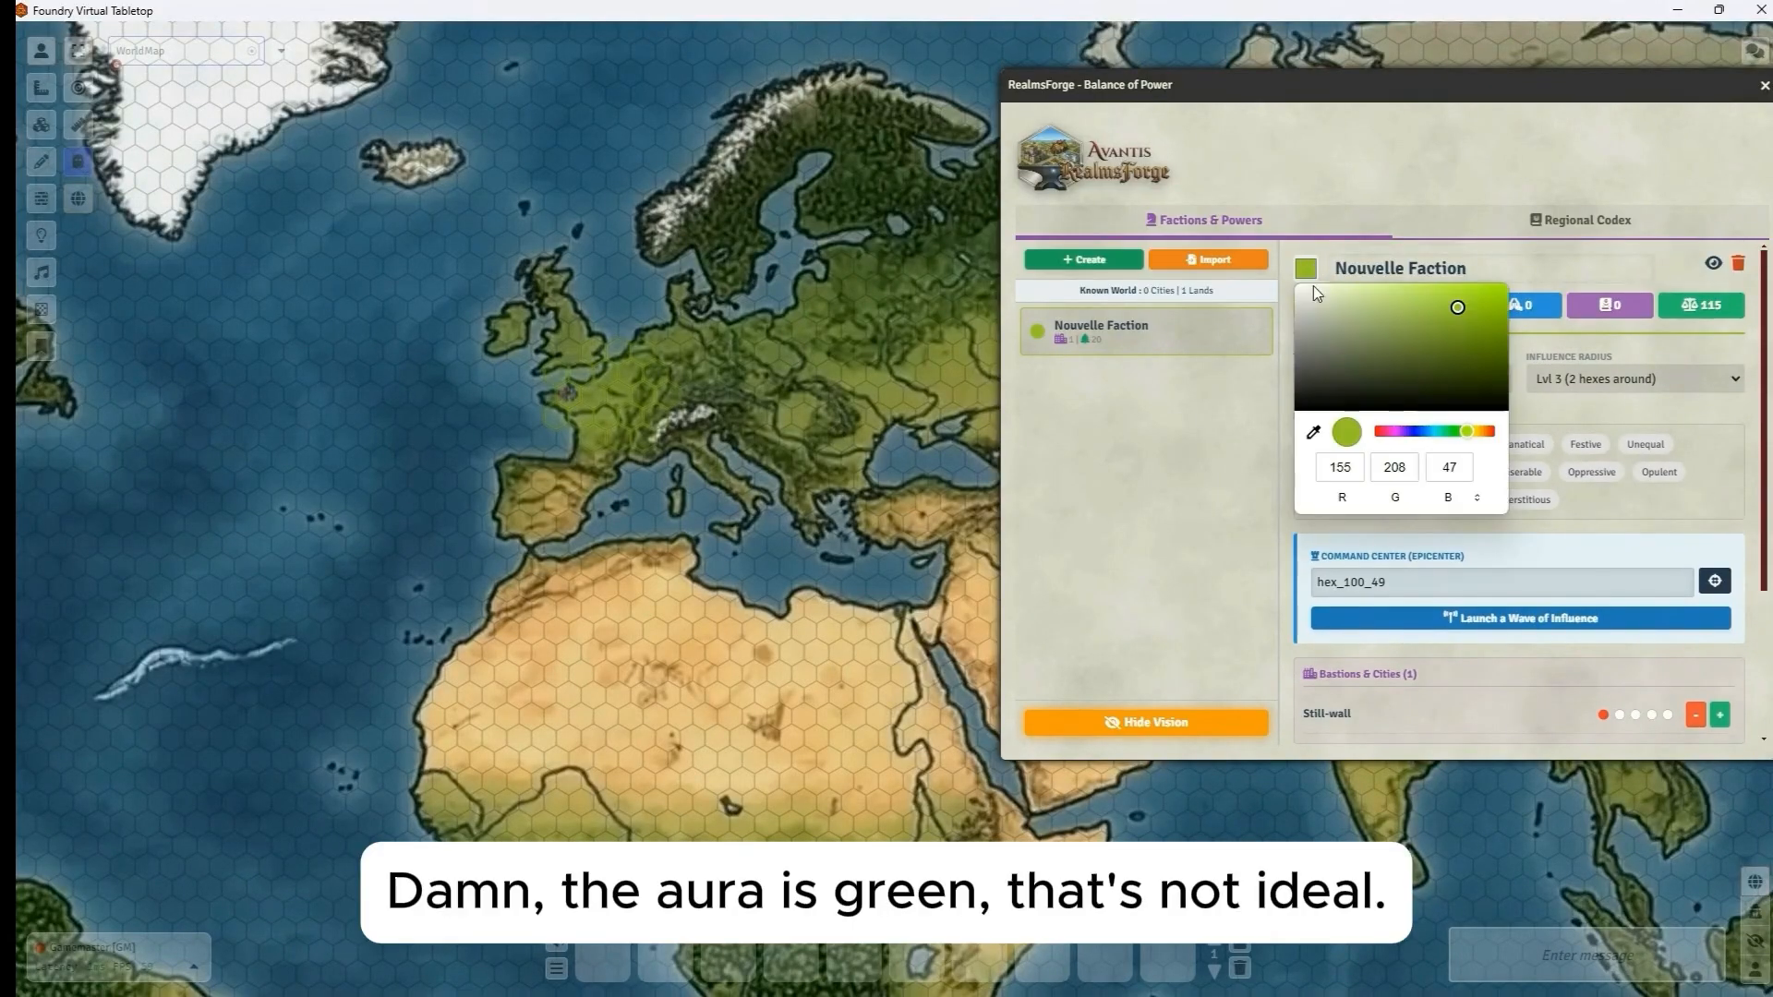
left_click(1415, 431)
left_click_drag(1470, 319, 1502, 294)
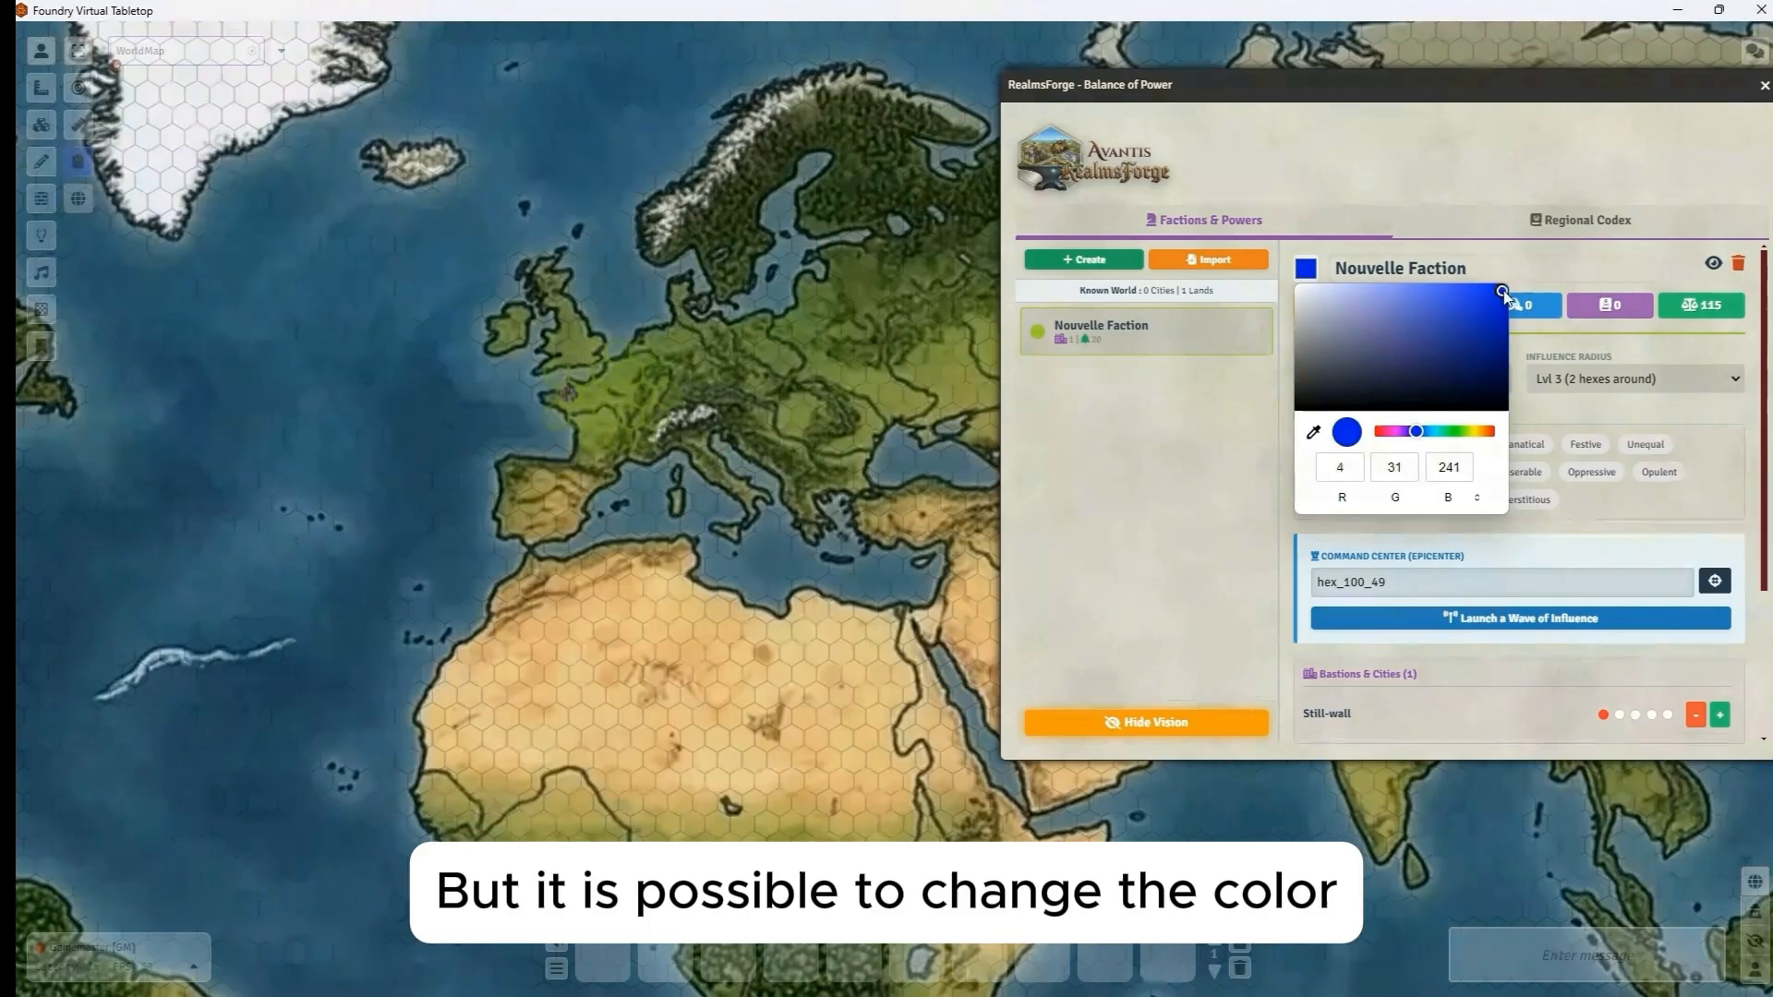
left_click(1553, 279)
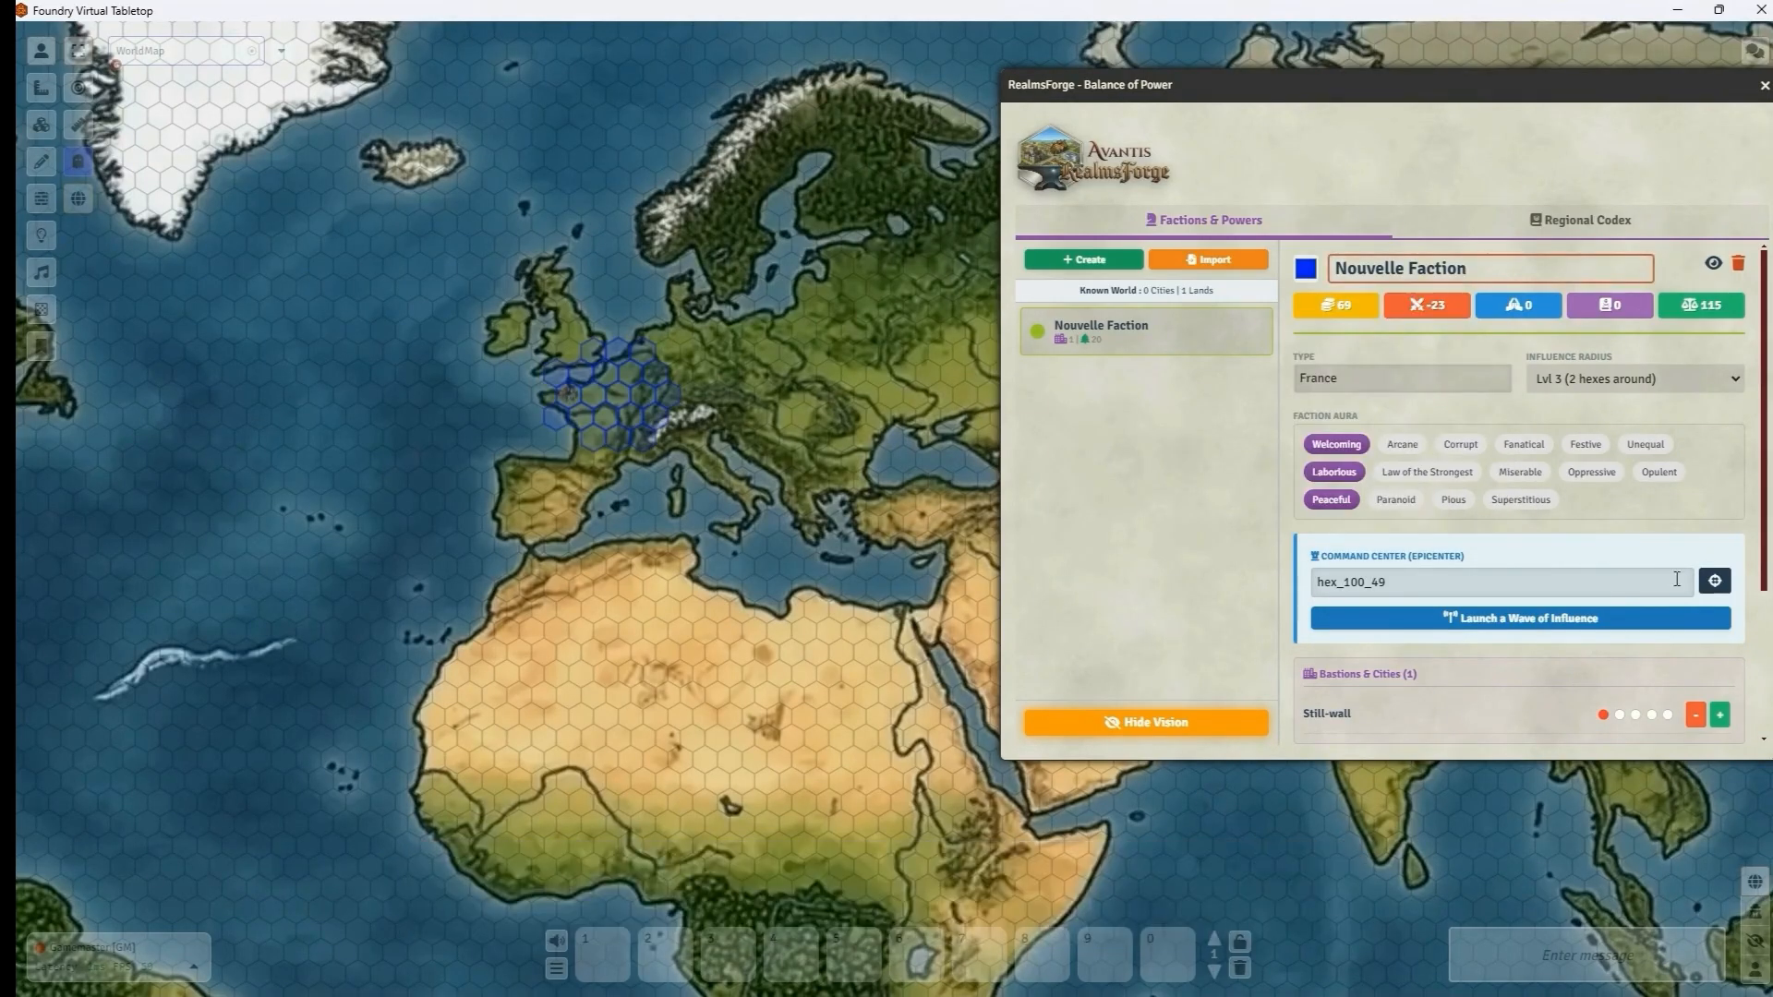
Set the faction's influence radius to Lvl 2 (1 hex around) and launch two waves of influence.
scroll(1646, 556, "down", 3)
scroll(1653, 554, "up", 3)
left_click(1627, 386)
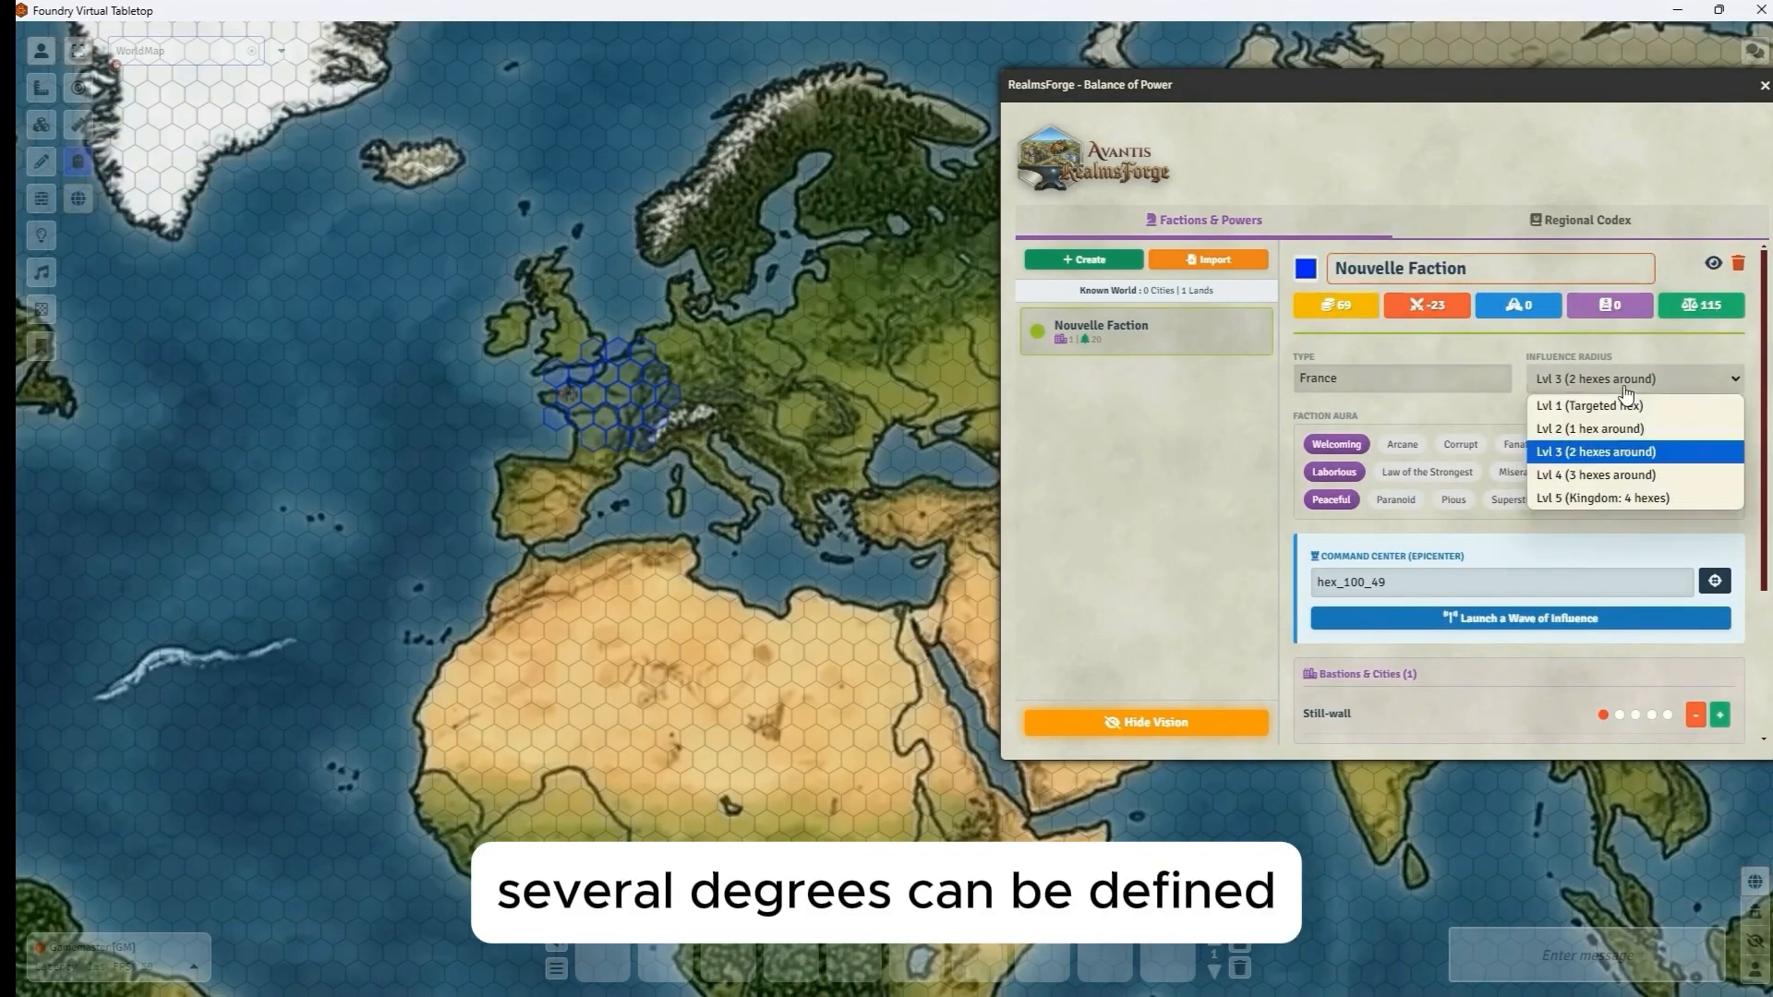
left_click(1587, 430)
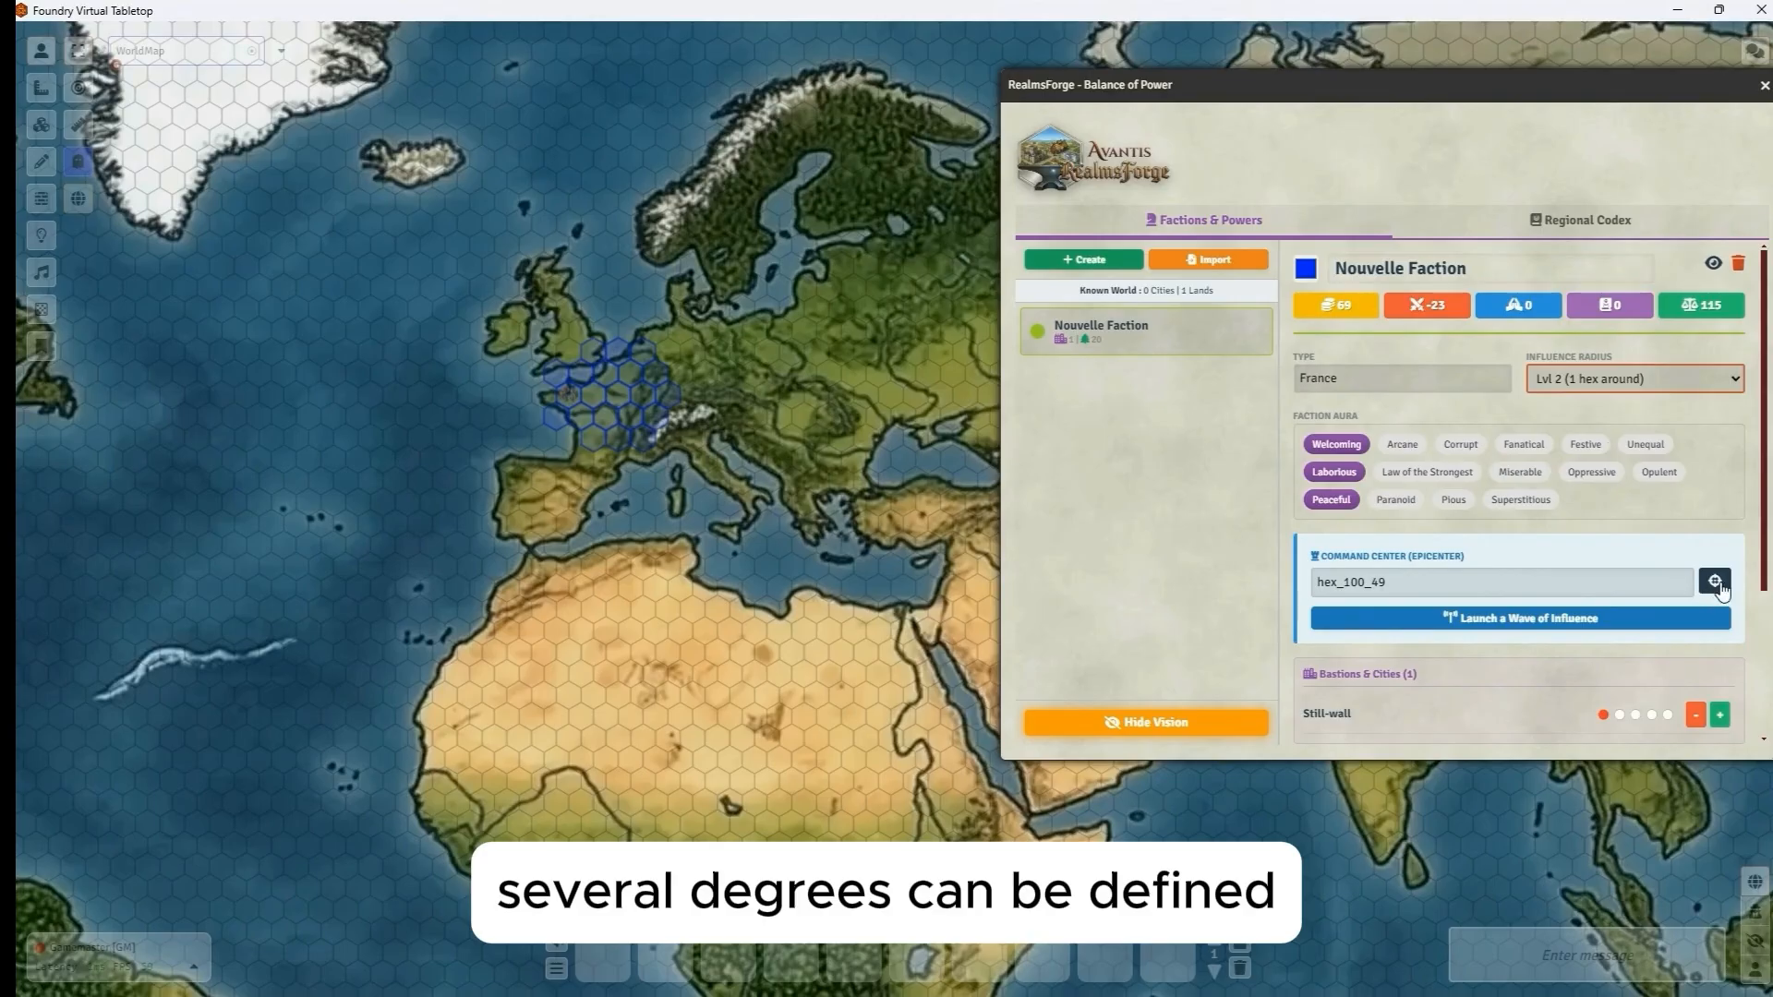
left_click(1691, 622)
left_click(1691, 625)
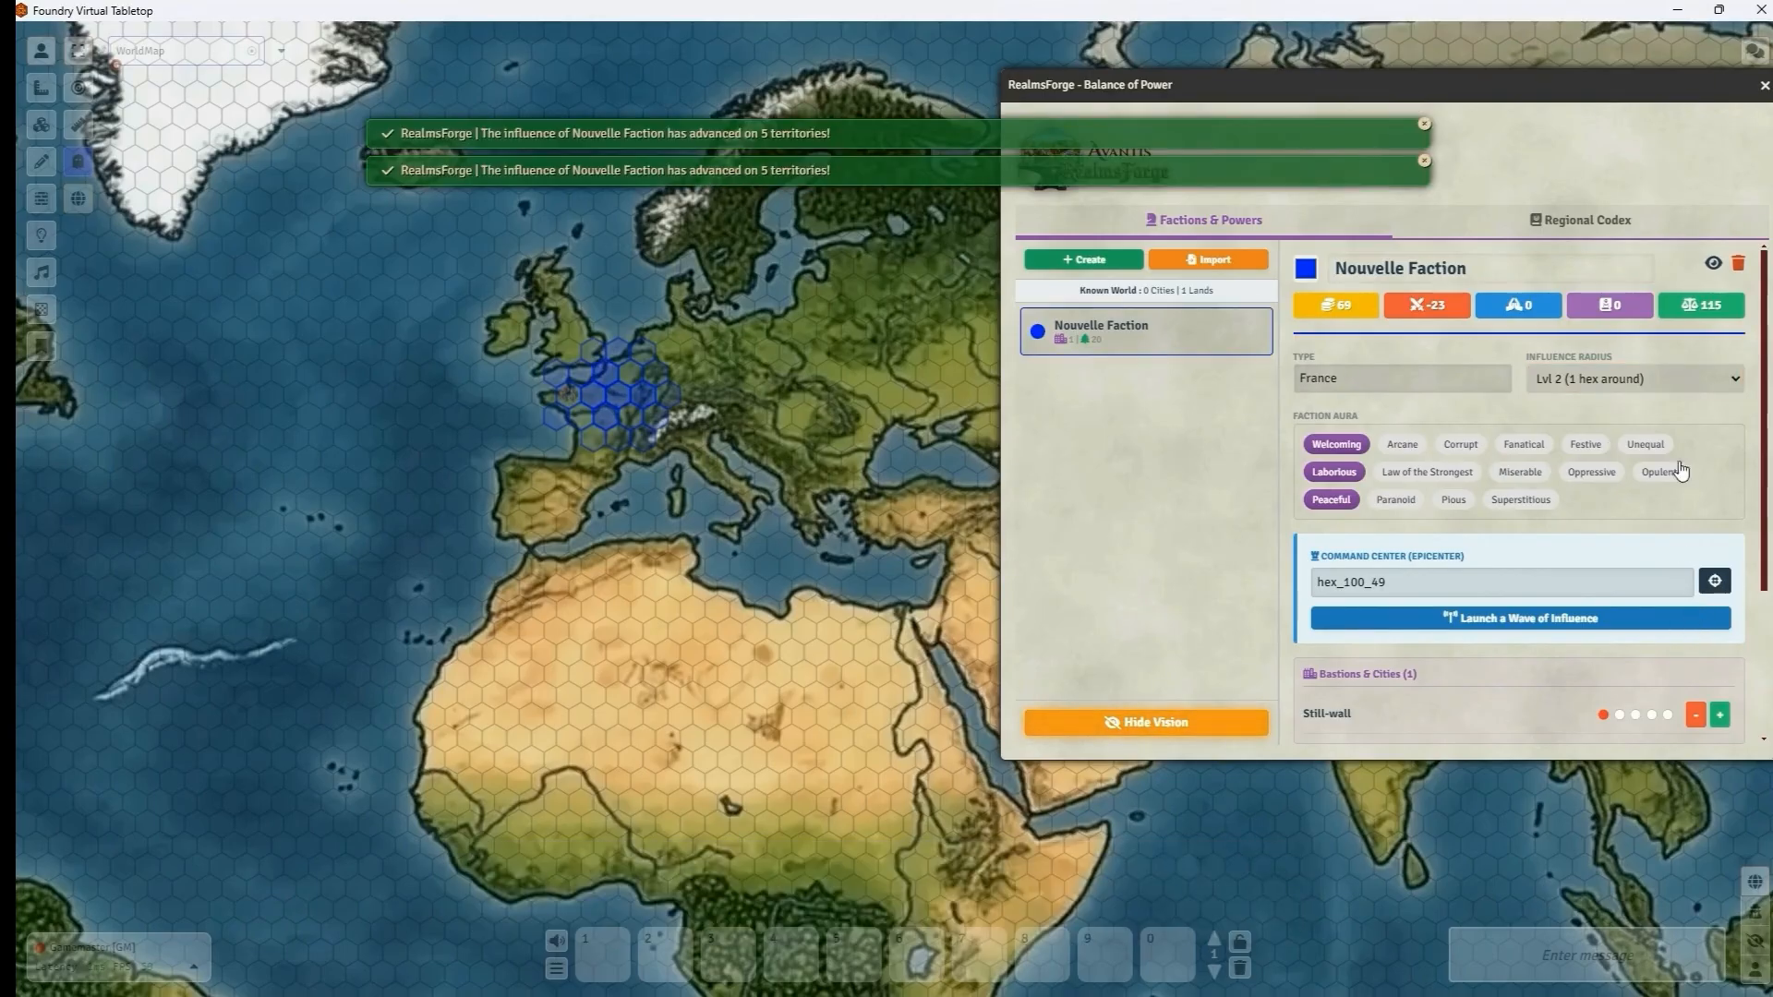
Set the influence radius to Lvl 1 (Targeted hex), launch two more waves, and review the influence levels of the Wild Lands.
left_click(1653, 380)
left_click(1597, 406)
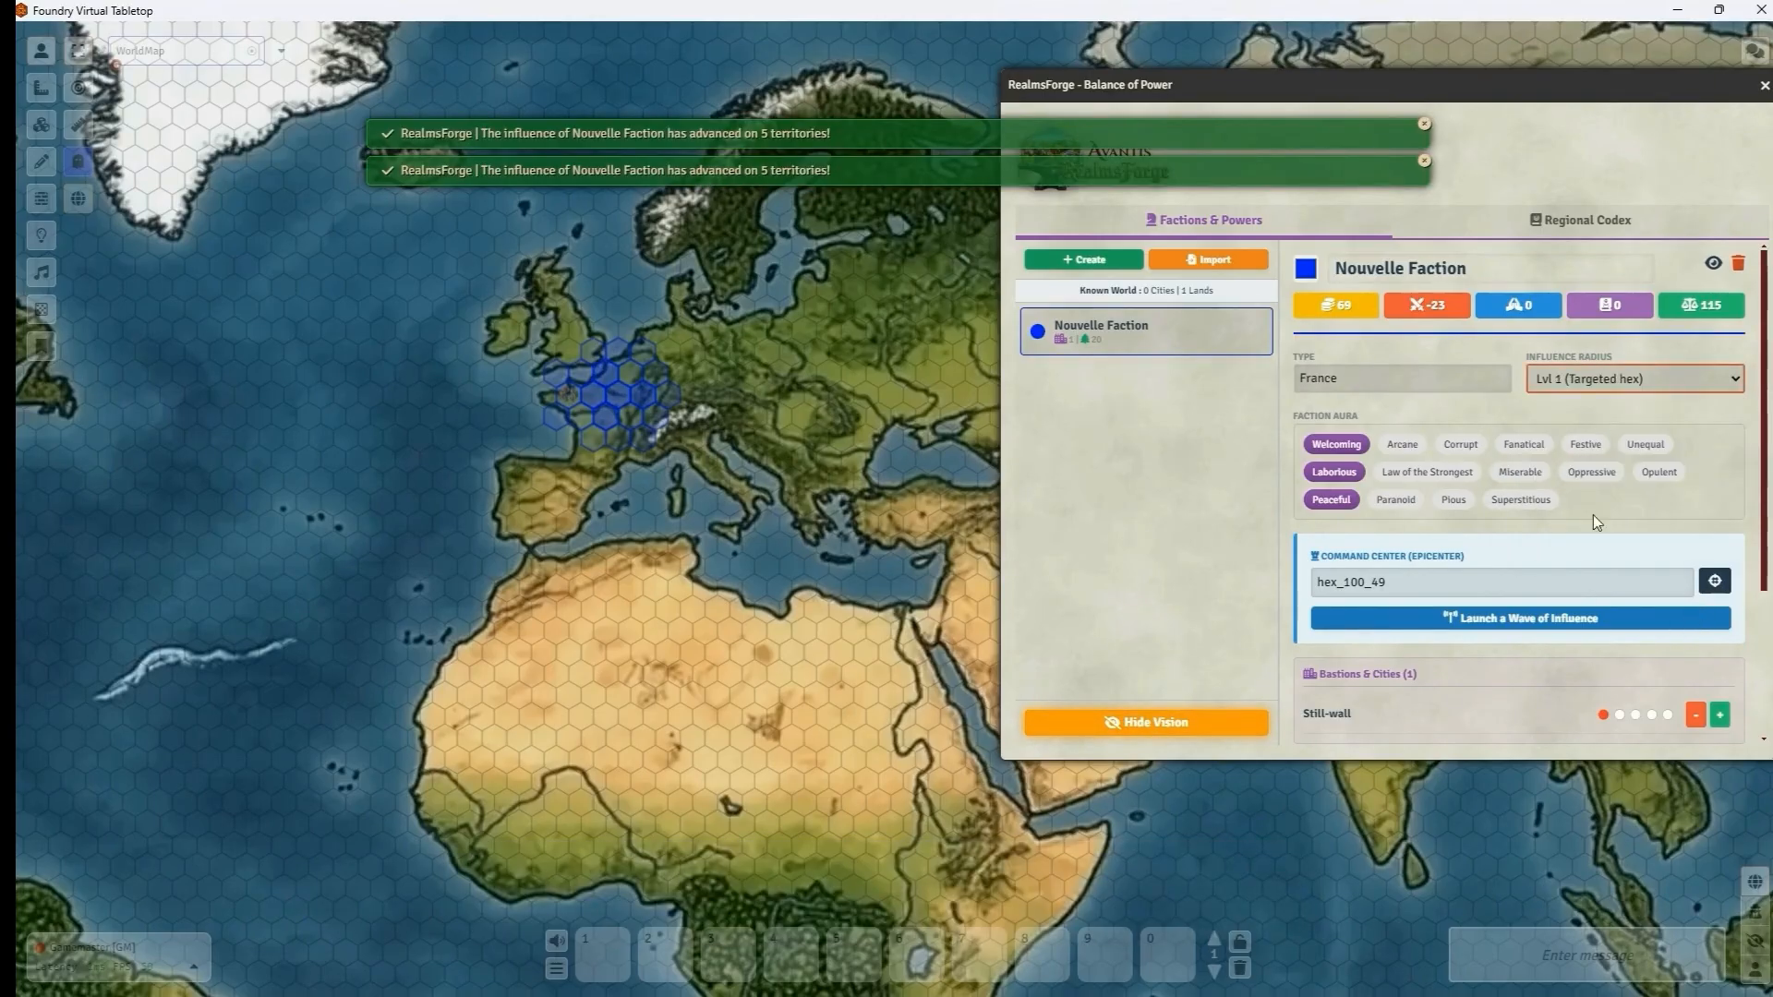
left_click(1557, 626)
scroll(1592, 674, "down", 3)
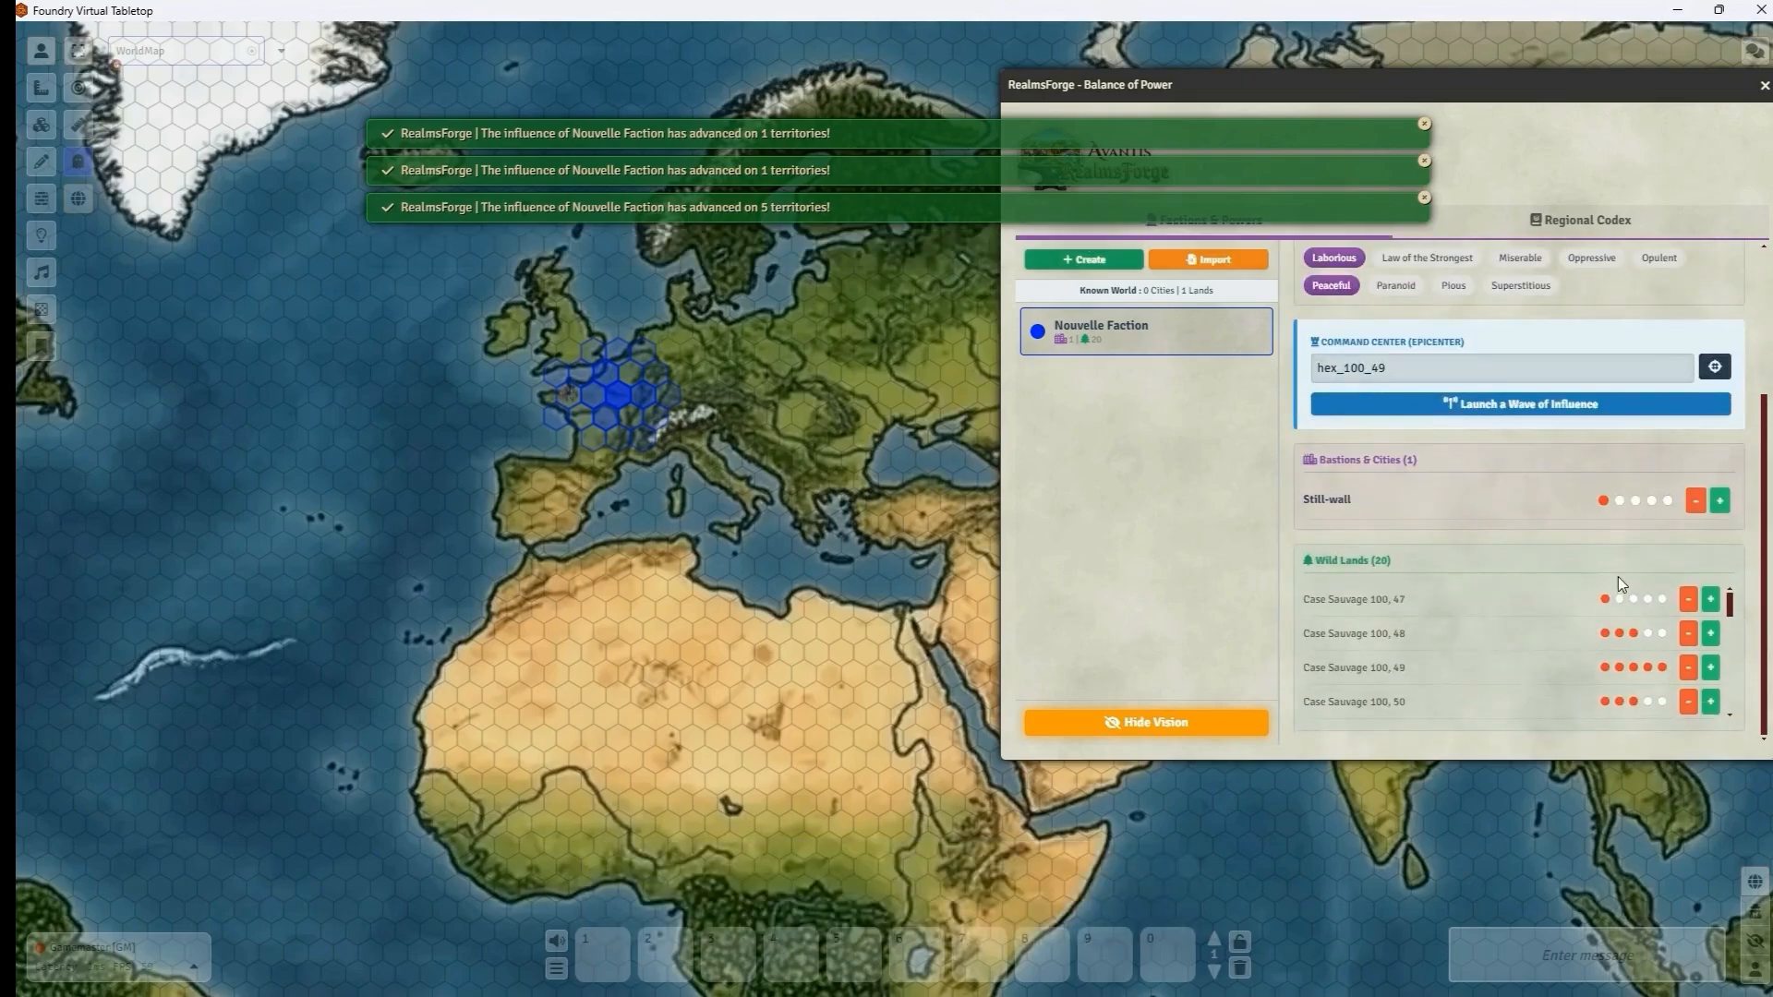
left_click(1628, 663)
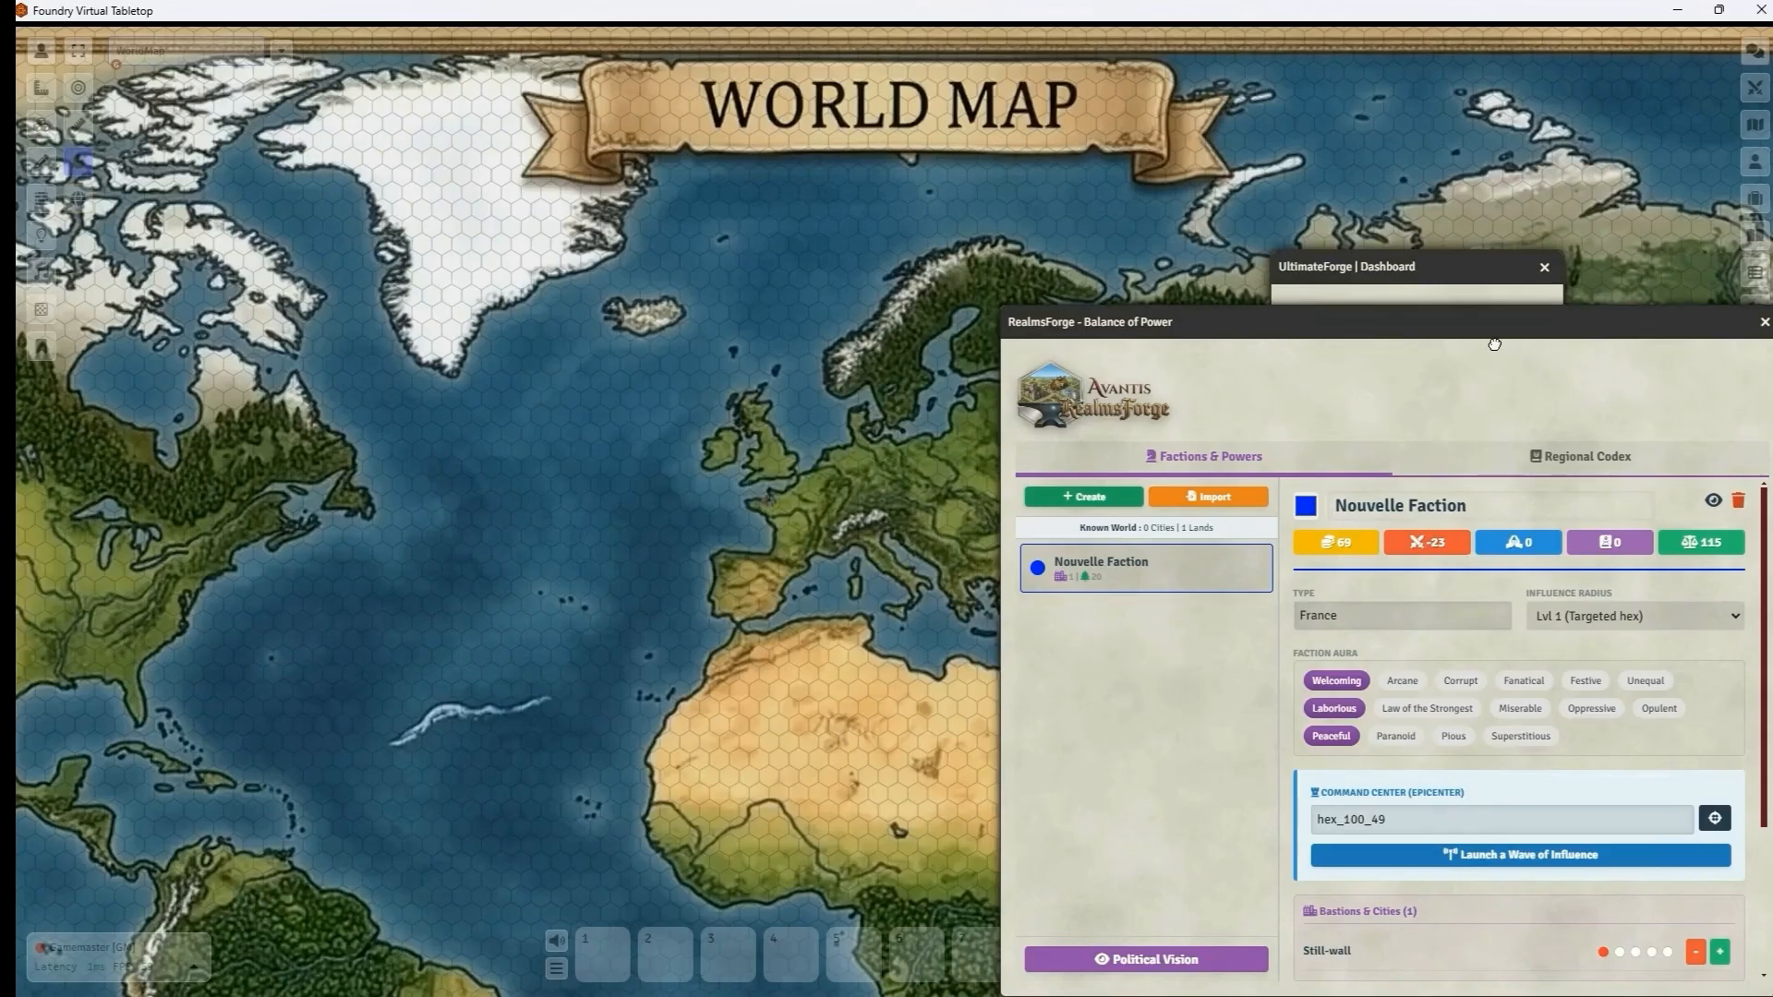
Create a second faction and open its type for editing.
left_click(1082, 497)
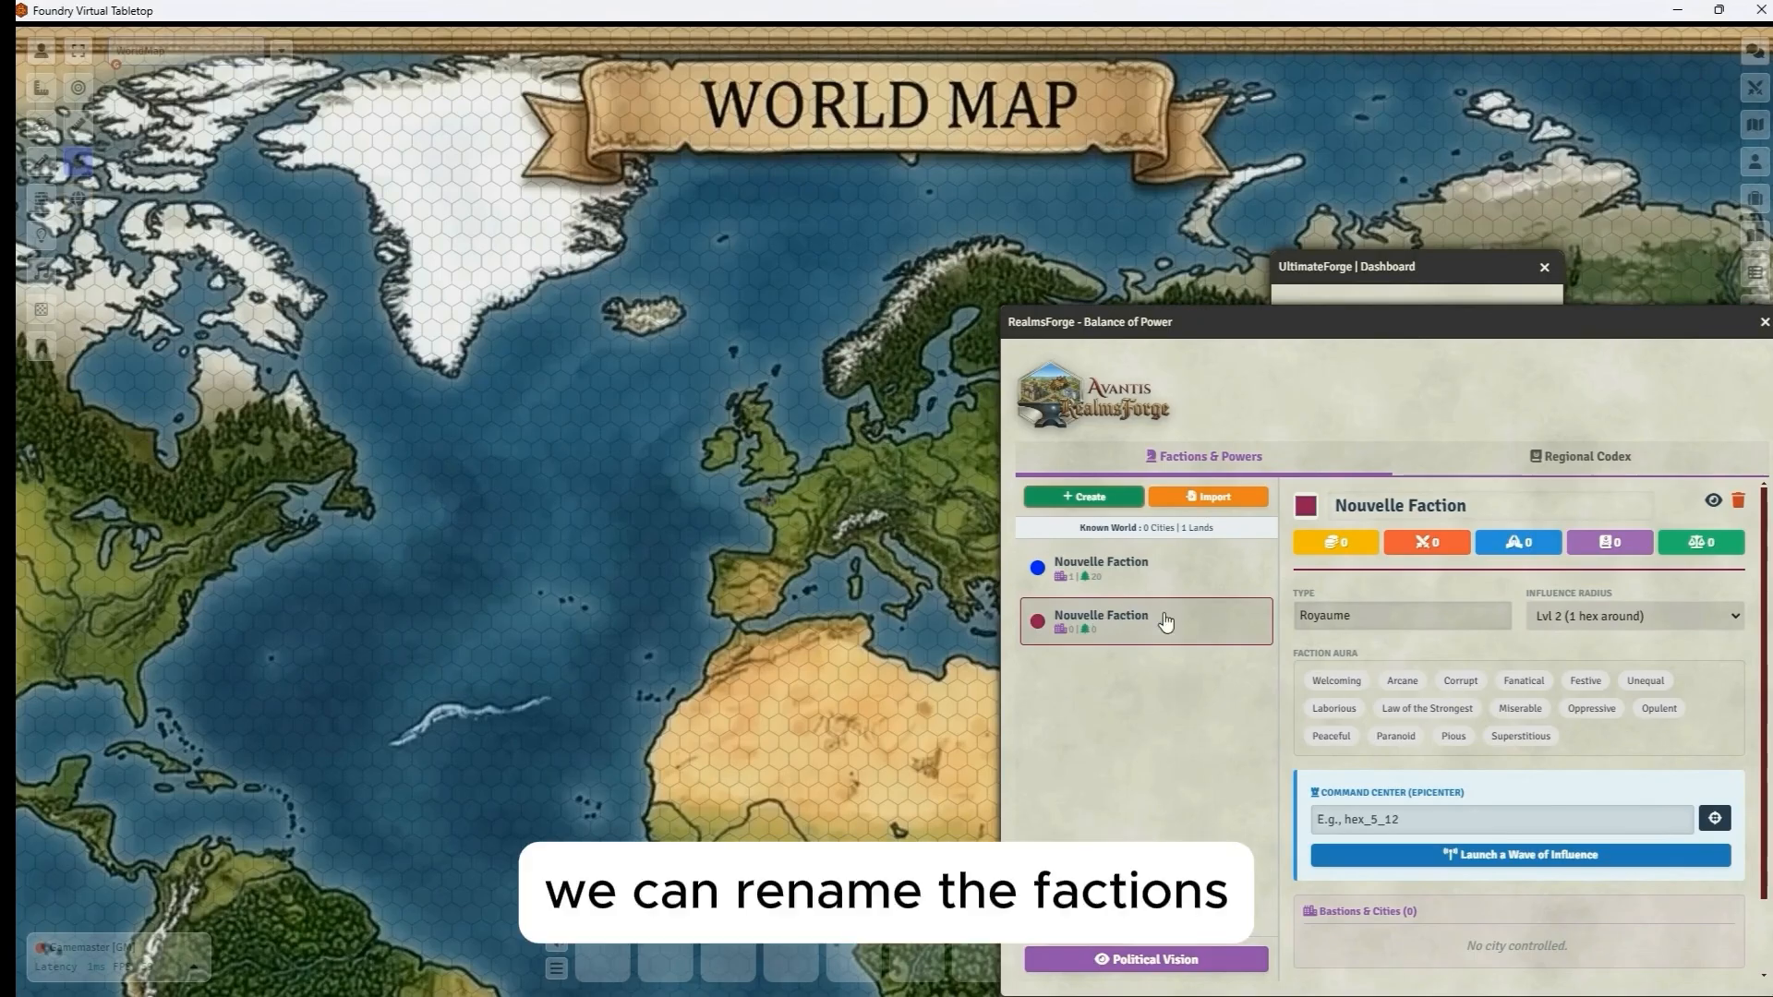
left_click(1392, 620)
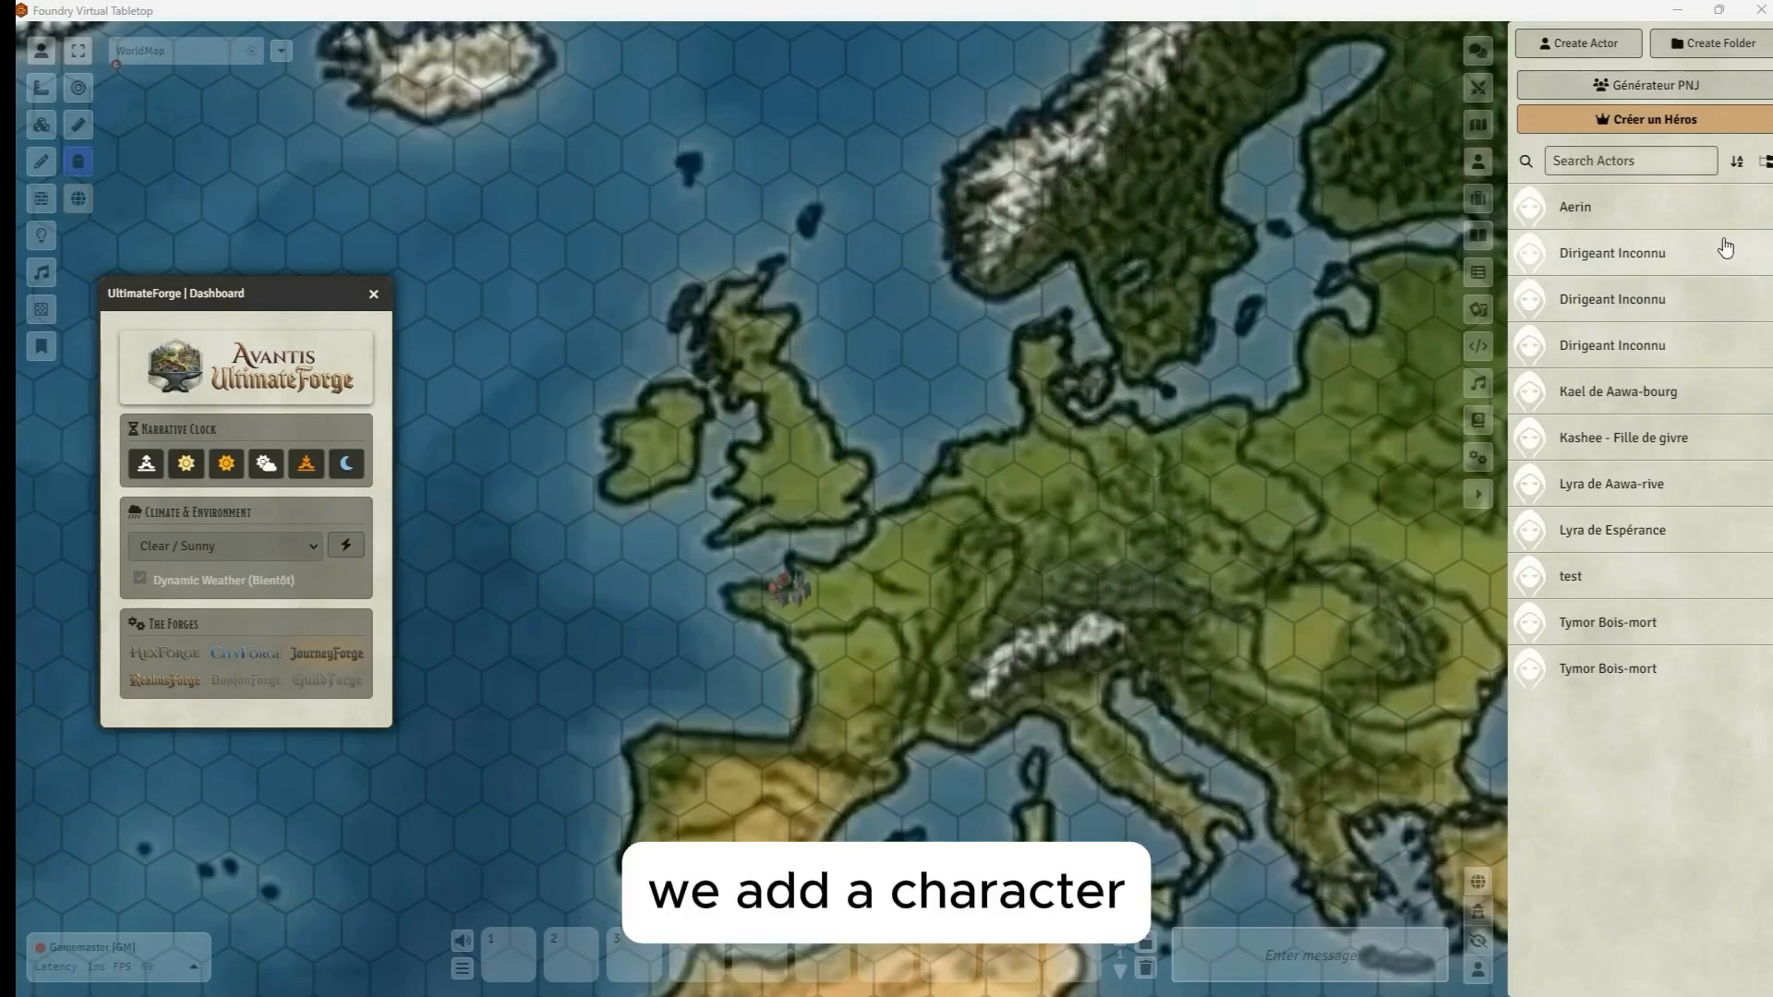
Place the Aerin actor on the map in France, east of the city hex, and collapse the actor list.
left_click_drag(1602, 214, 1274, 581)
left_click(1477, 494)
scroll(861, 584, "up", 1)
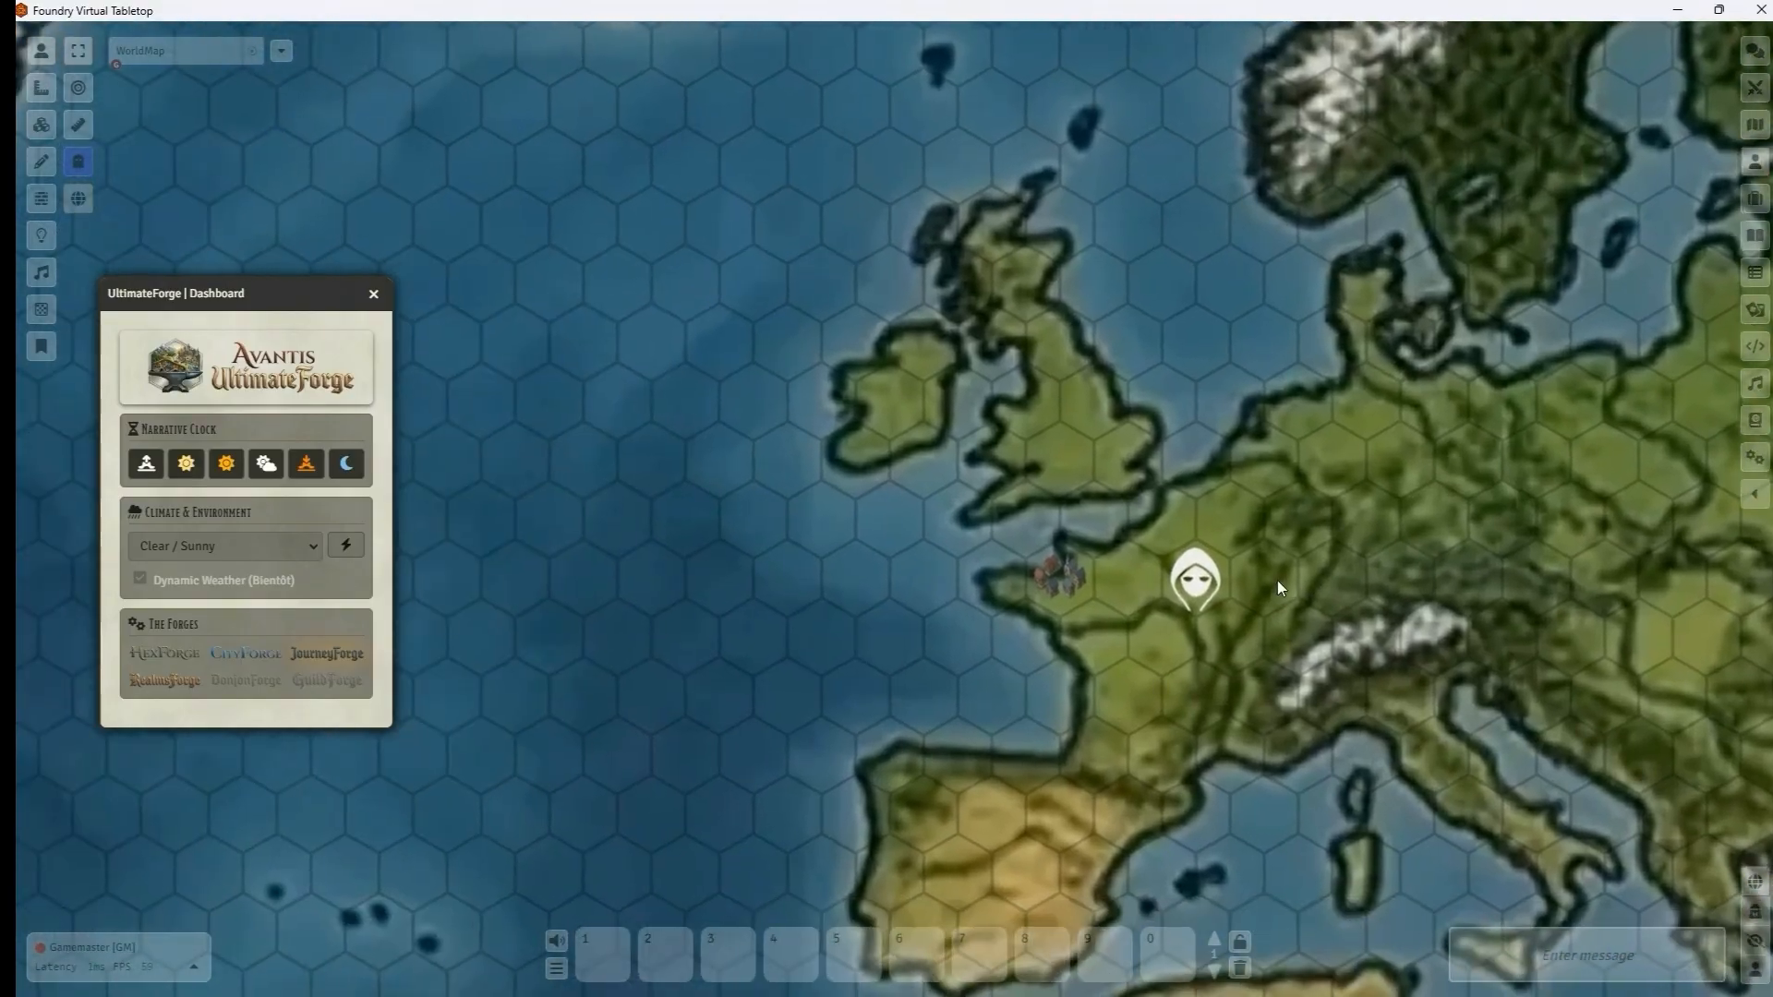
Switch JourneyForge exploration off and back on, and move the character token west onto the city hex in Brittany.
left_click(323, 657)
left_click(325, 659)
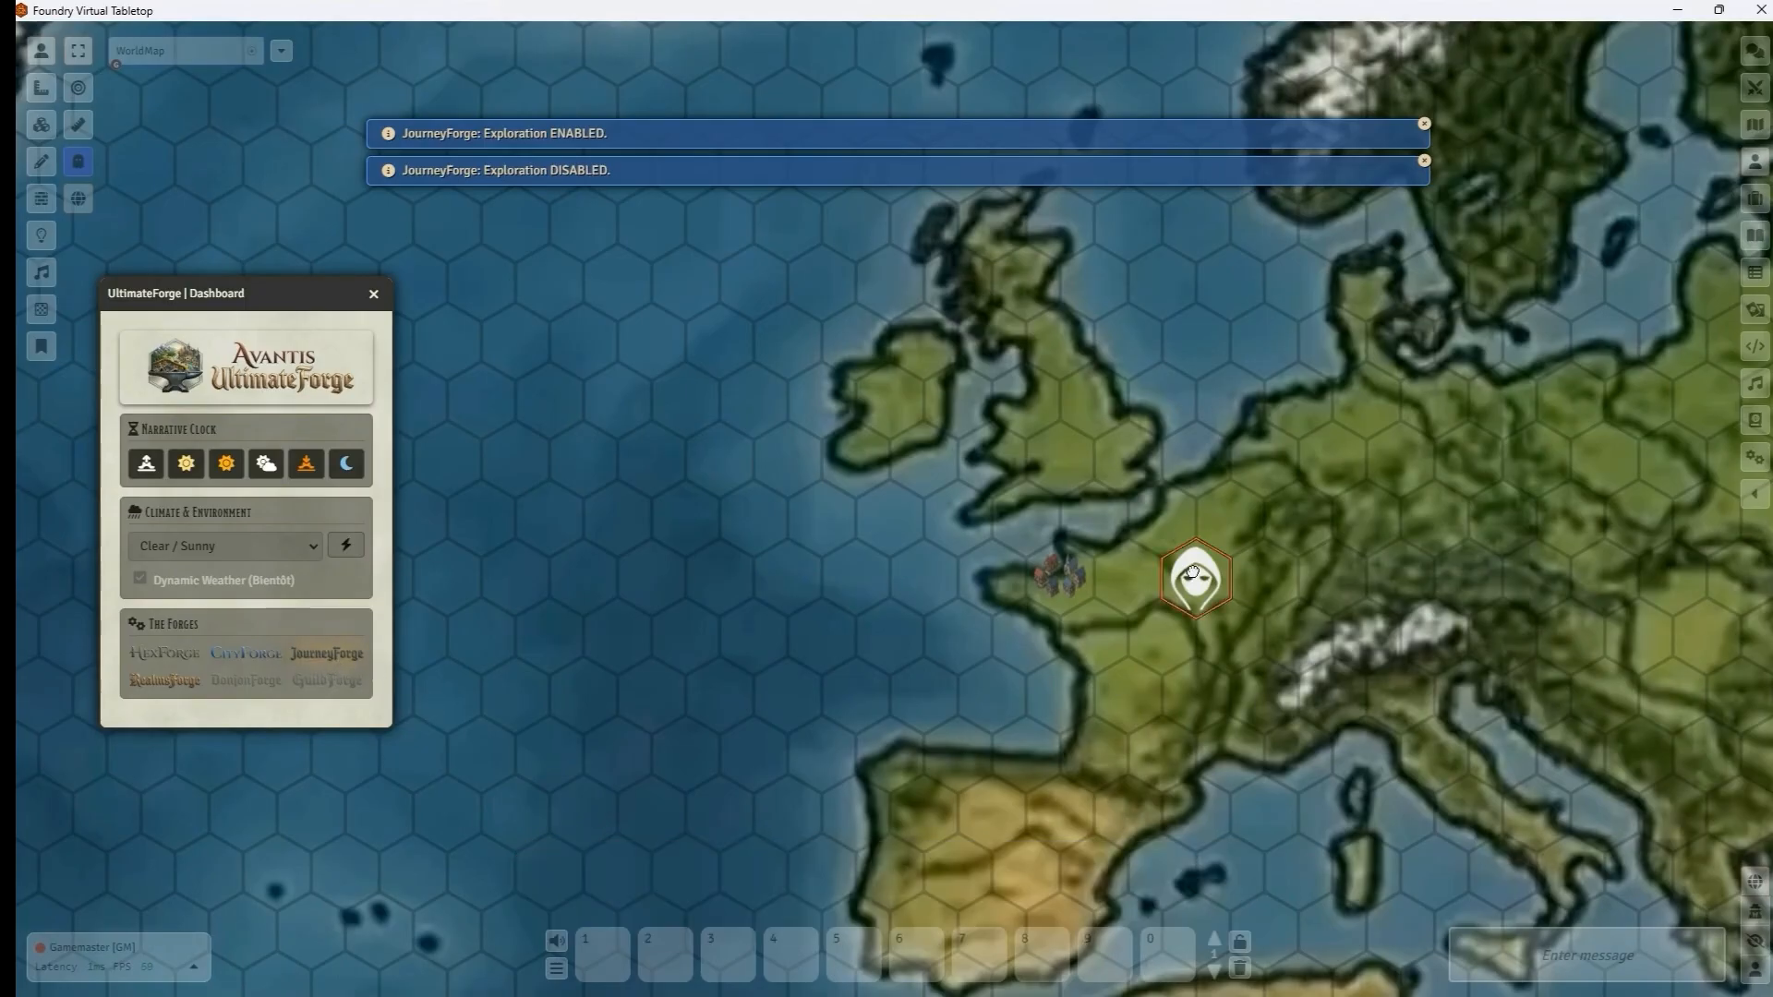
left_click_drag(1196, 579, 1061, 582)
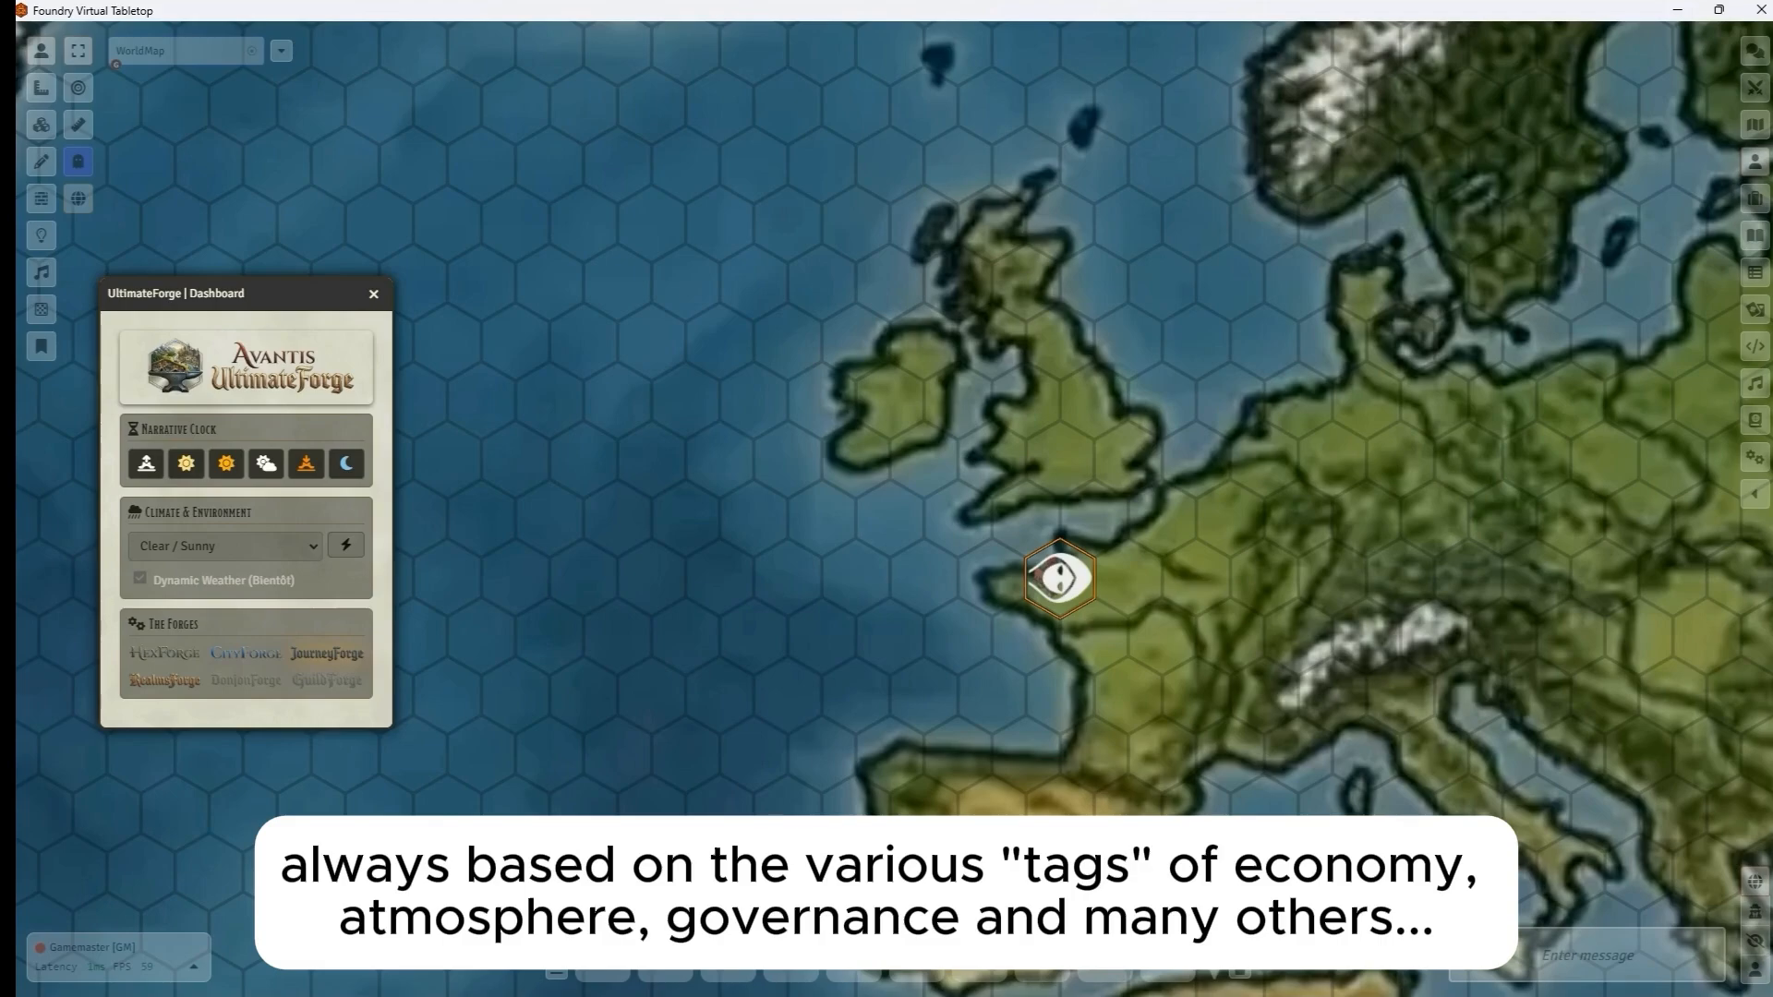
key("alt+Tab")
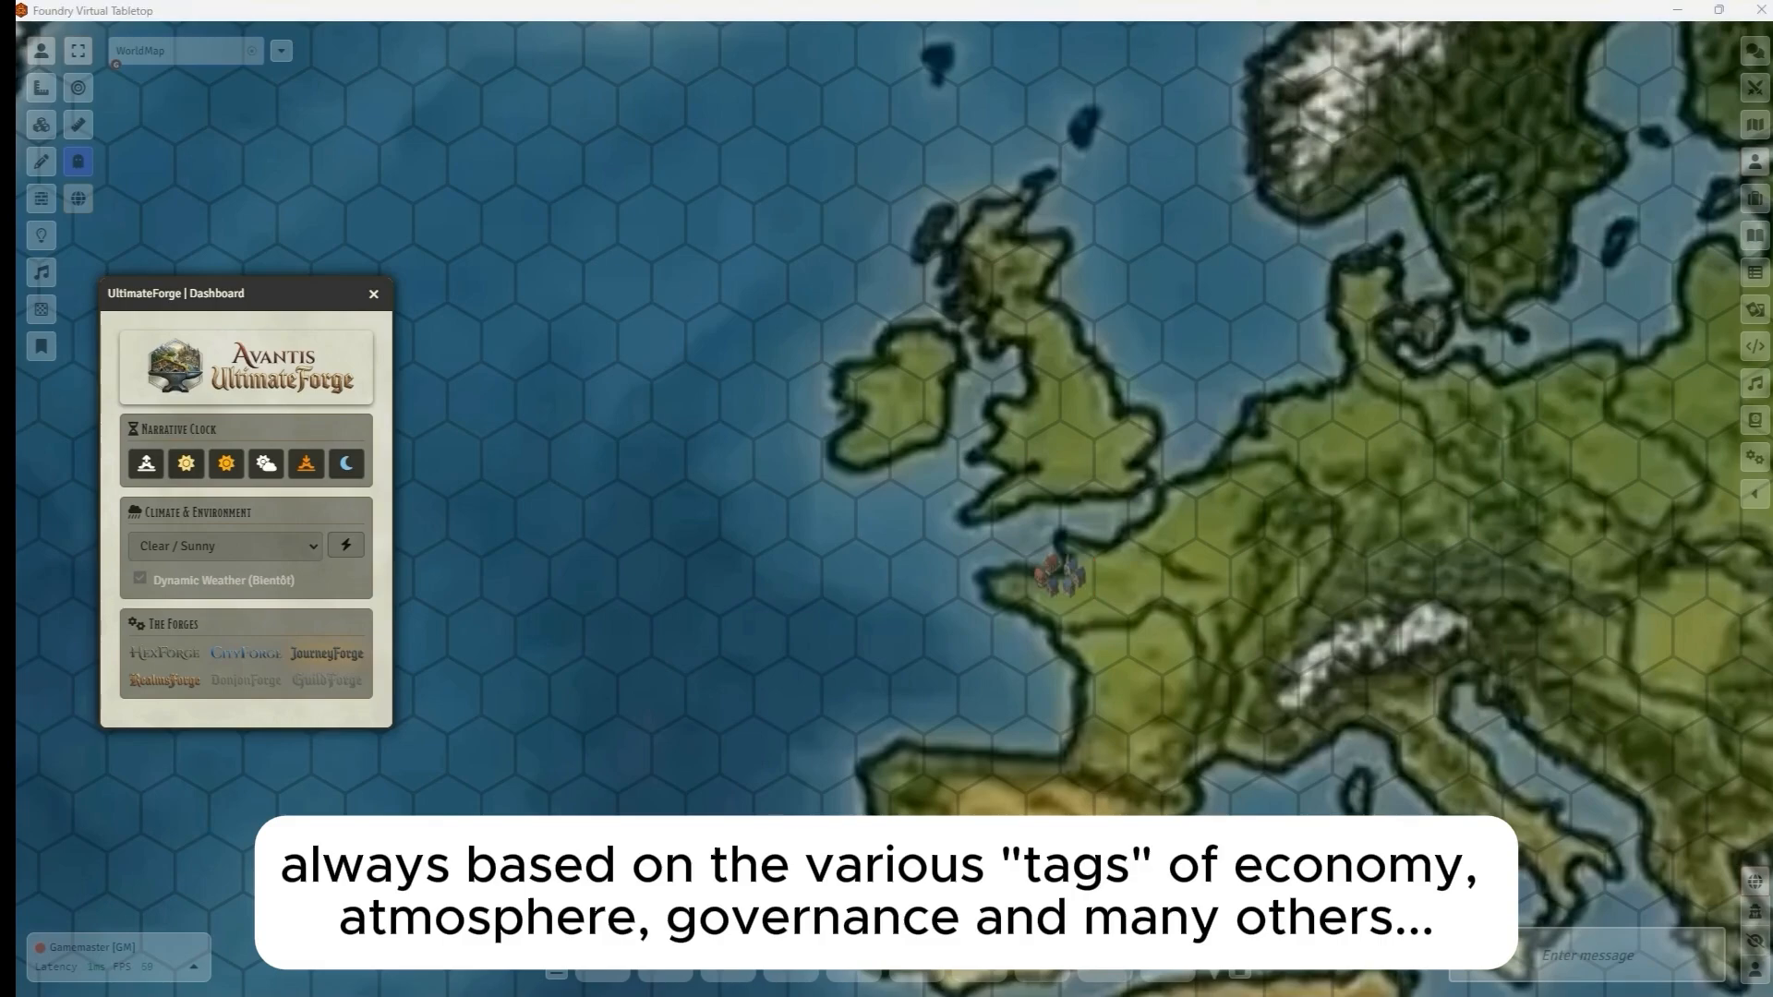
scroll(807, 727, "up", 3)
left_click_drag(1404, 642, 1111, 539)
scroll(1111, 539, "down", 8)
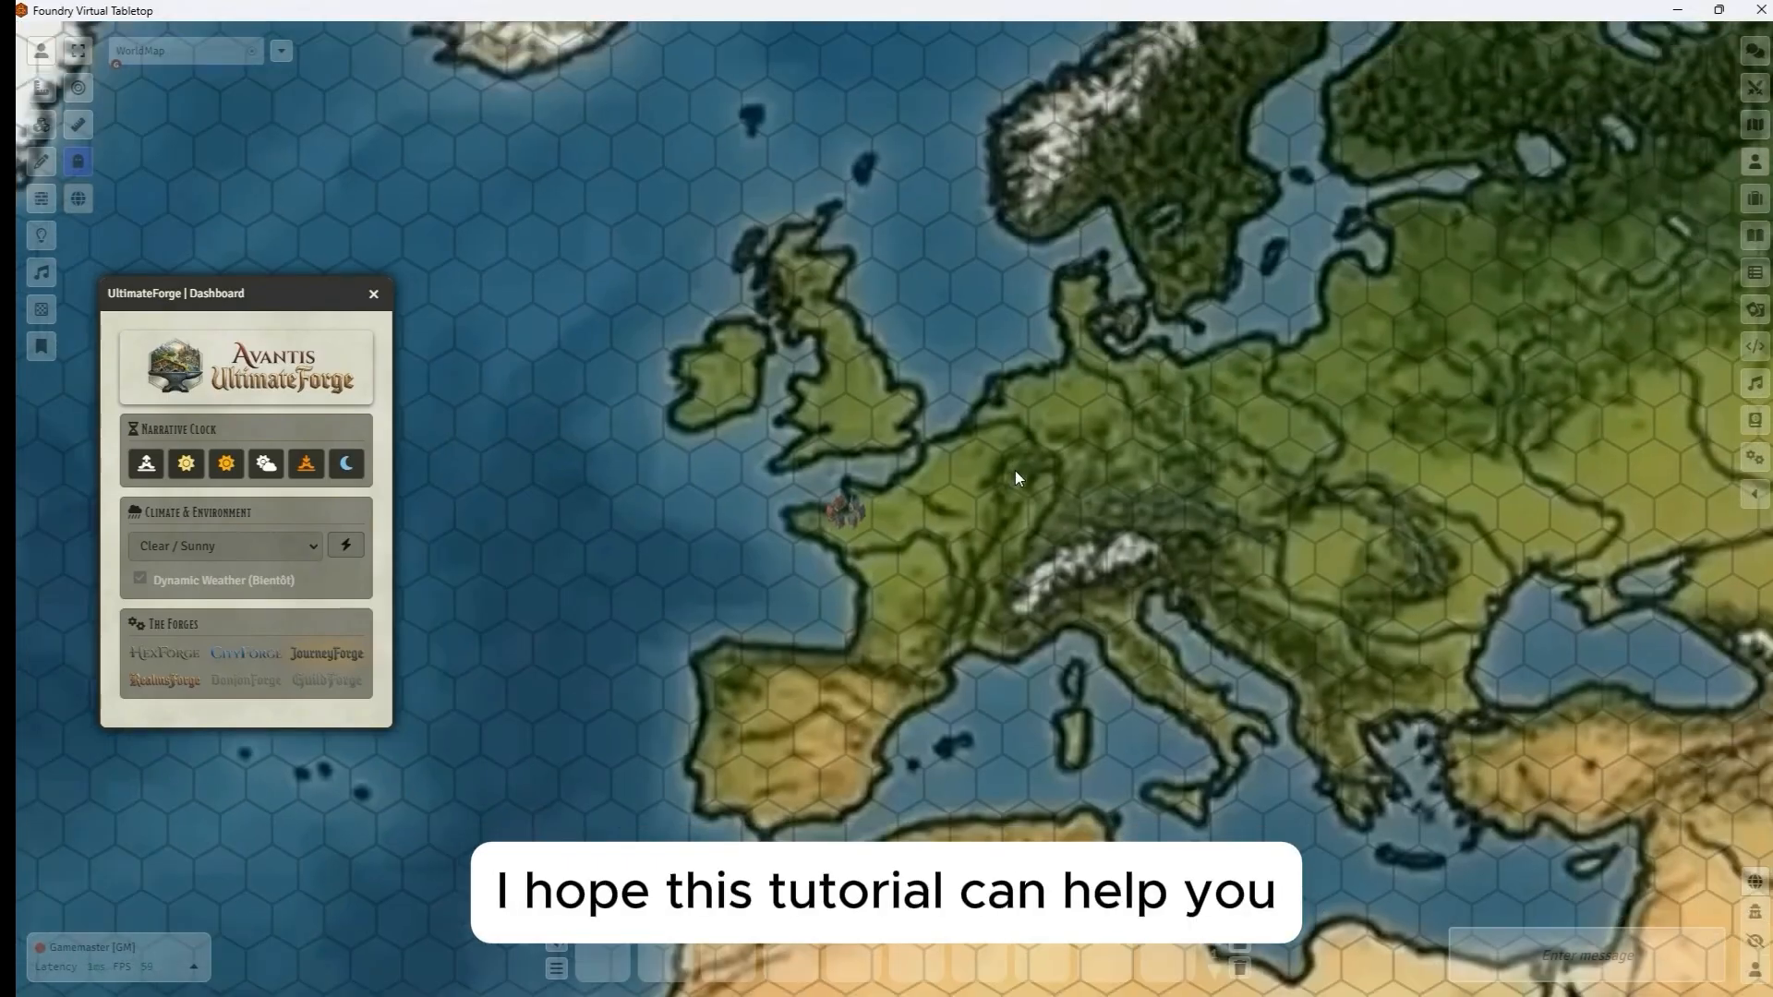